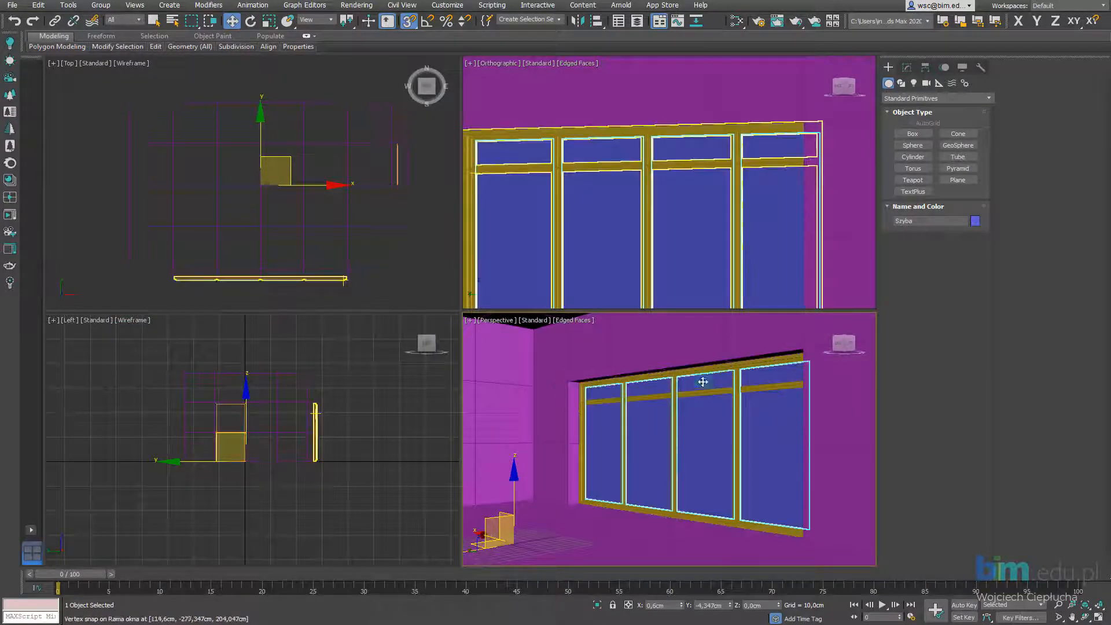
Step: Select the window frame and look around the room at the window, the door and the empty floor corner
click(760, 388)
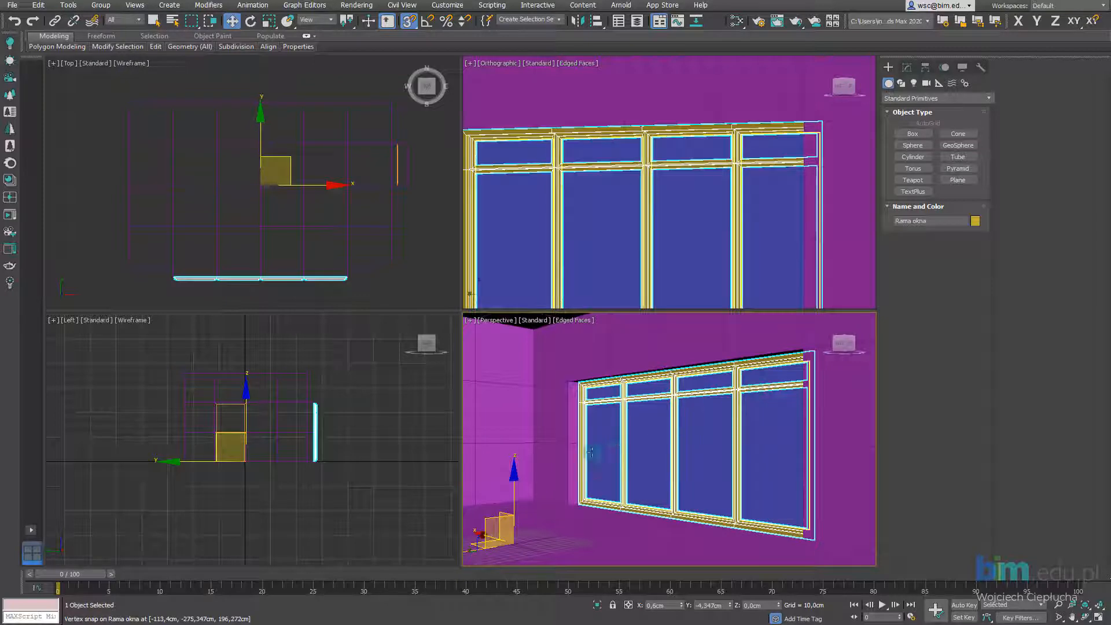
alt+middle_drag(588, 450, 693, 435)
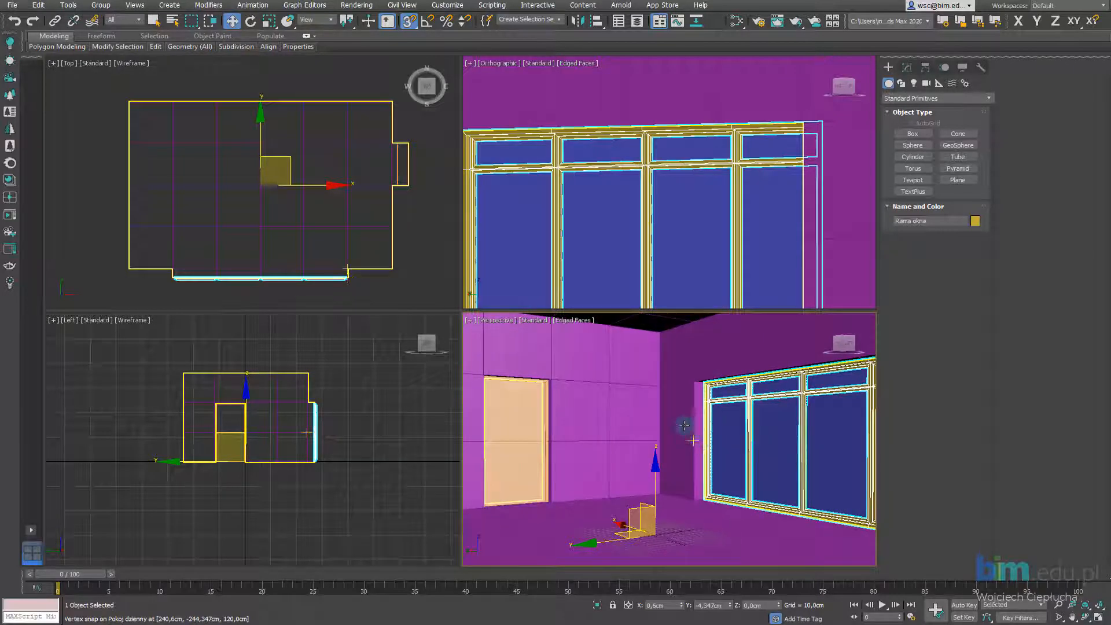
middle_drag(665, 413, 588, 429)
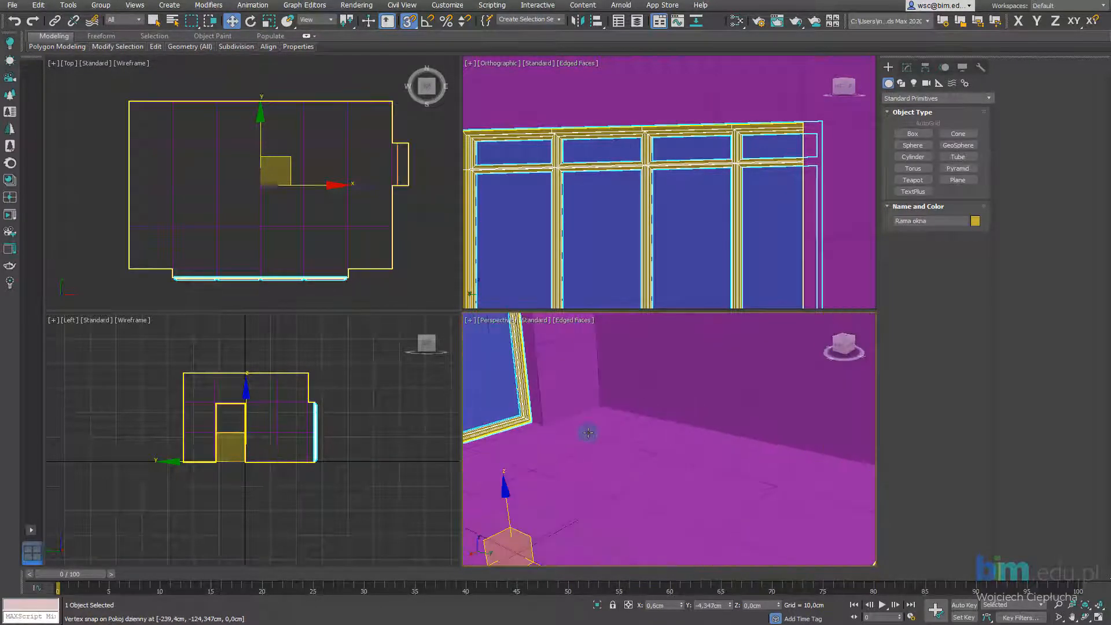
middle_drag(681, 447, 637, 468)
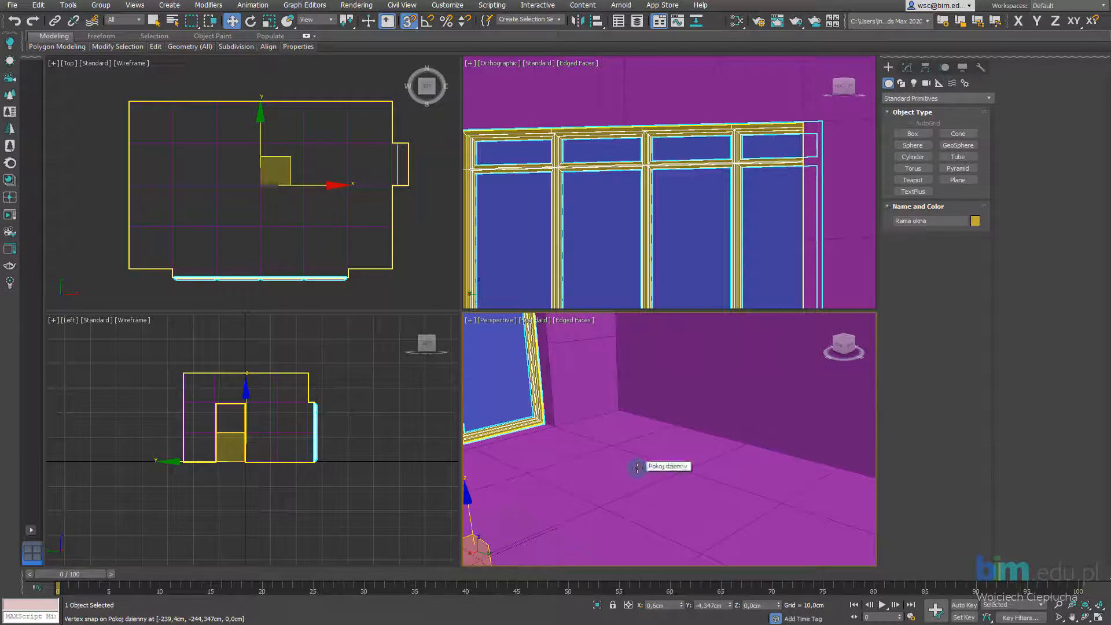
scroll(579, 449, down, 4)
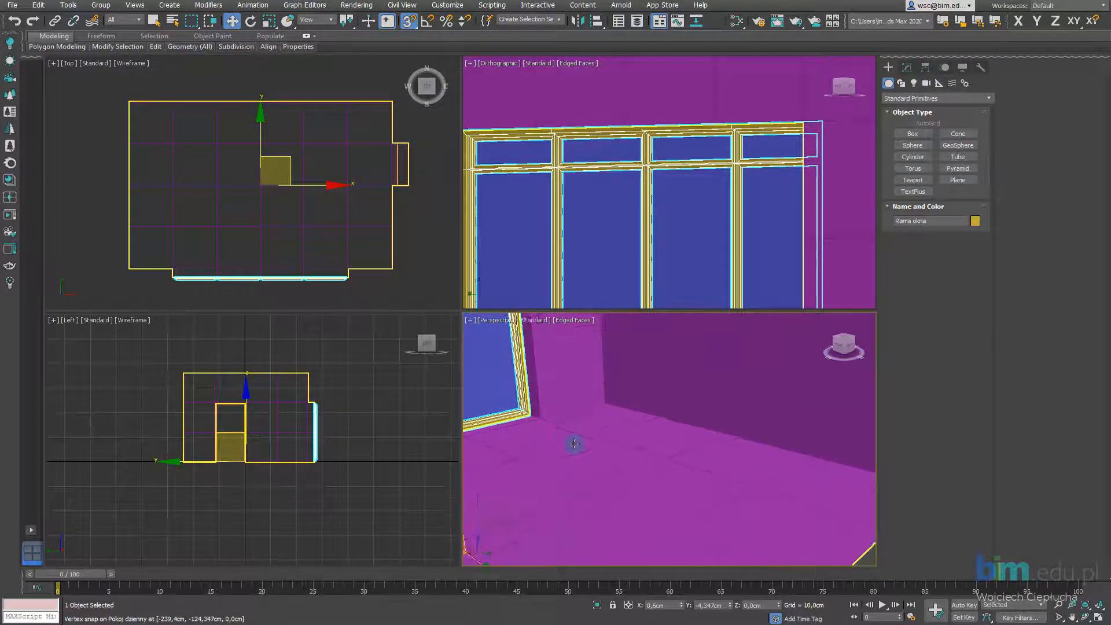
scroll(607, 459, up, 4)
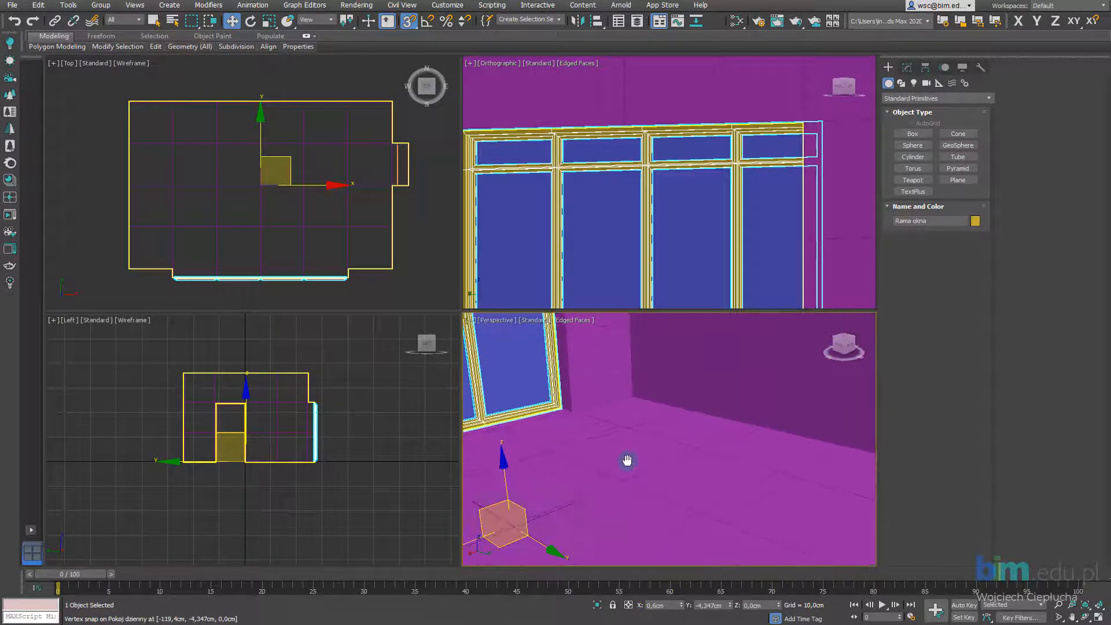
Step: Start the Box primitive and turn off 3D snapping for freehand drawing on the floor
click(916, 135)
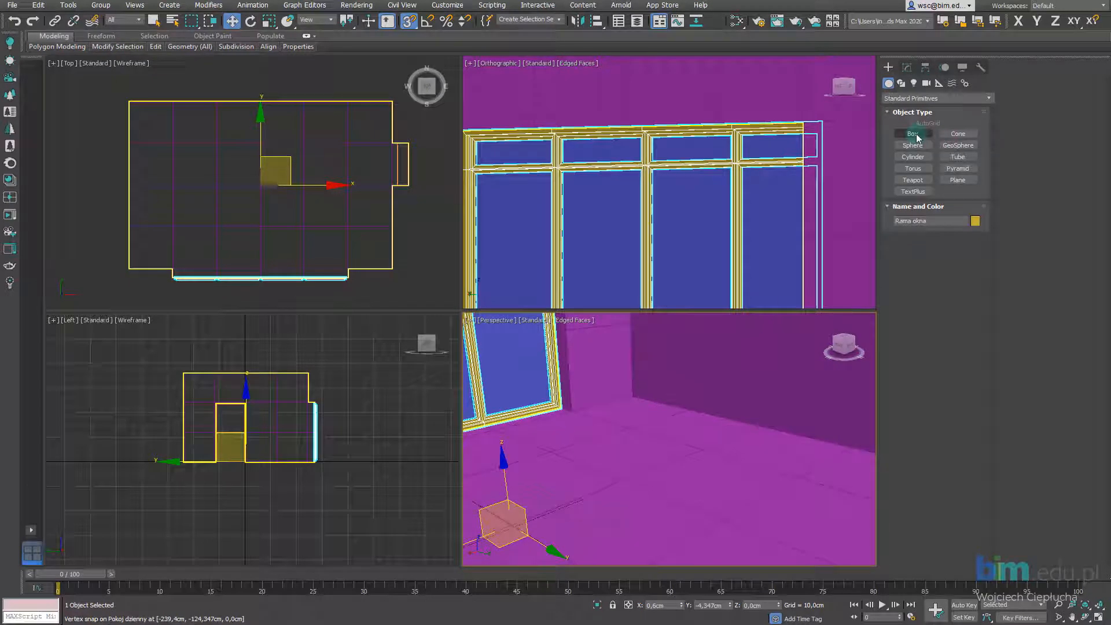
click(916, 136)
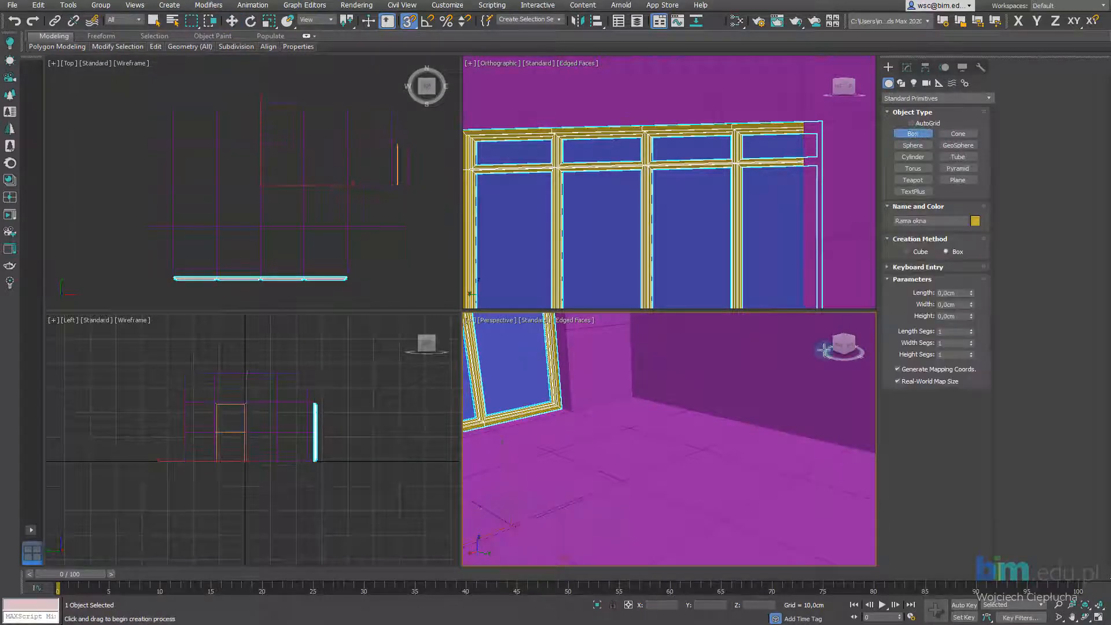
scroll(686, 446, up, 1)
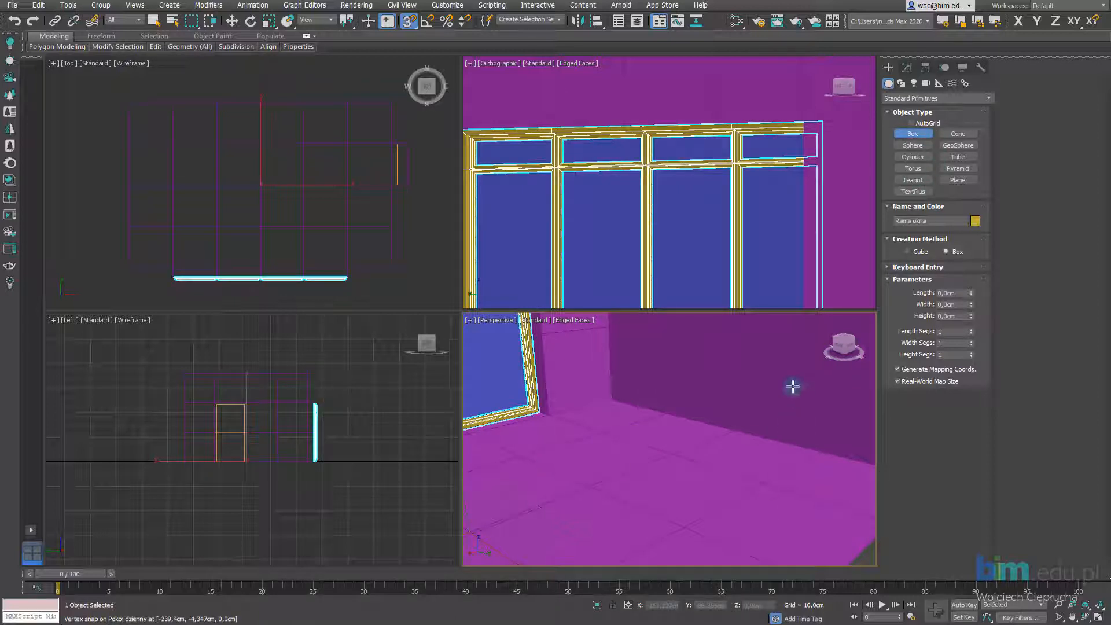
middle_drag(653, 438, 681, 450)
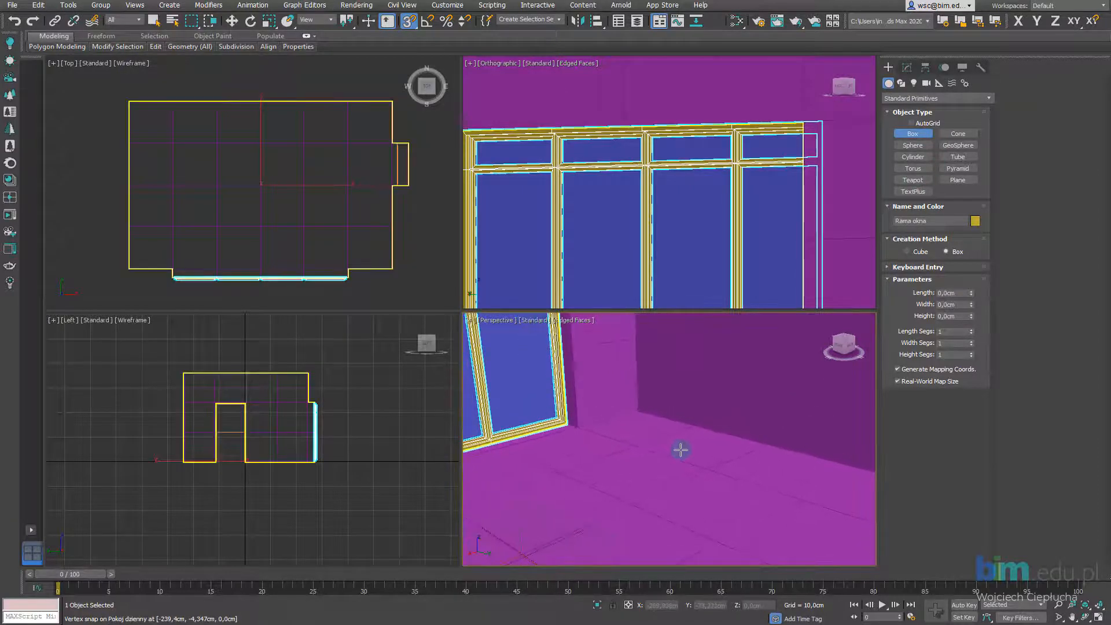
click(408, 22)
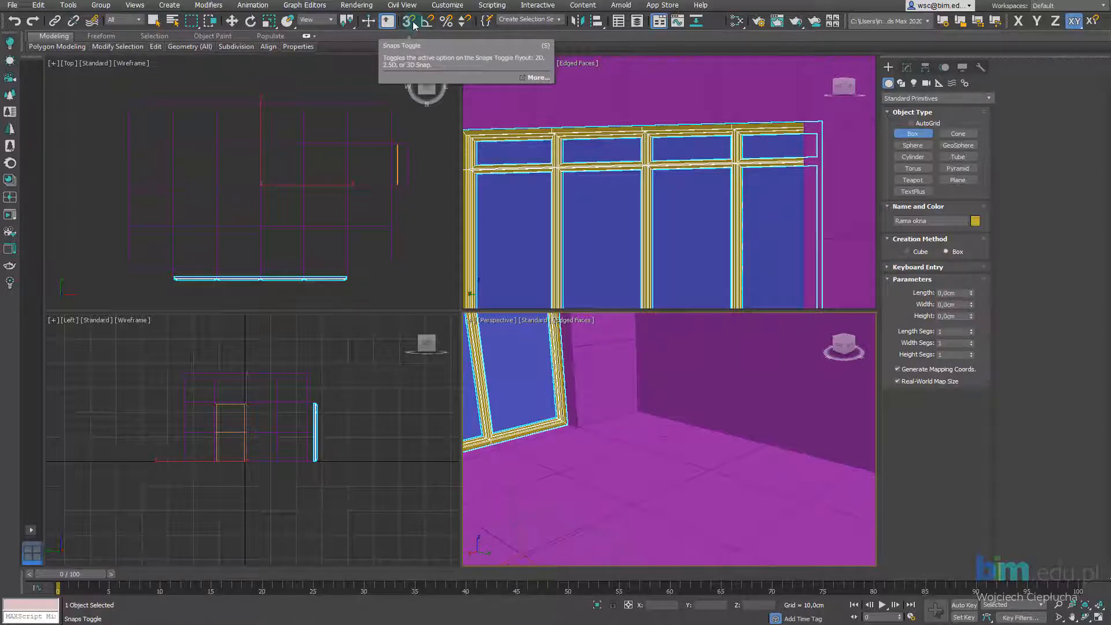
click(408, 22)
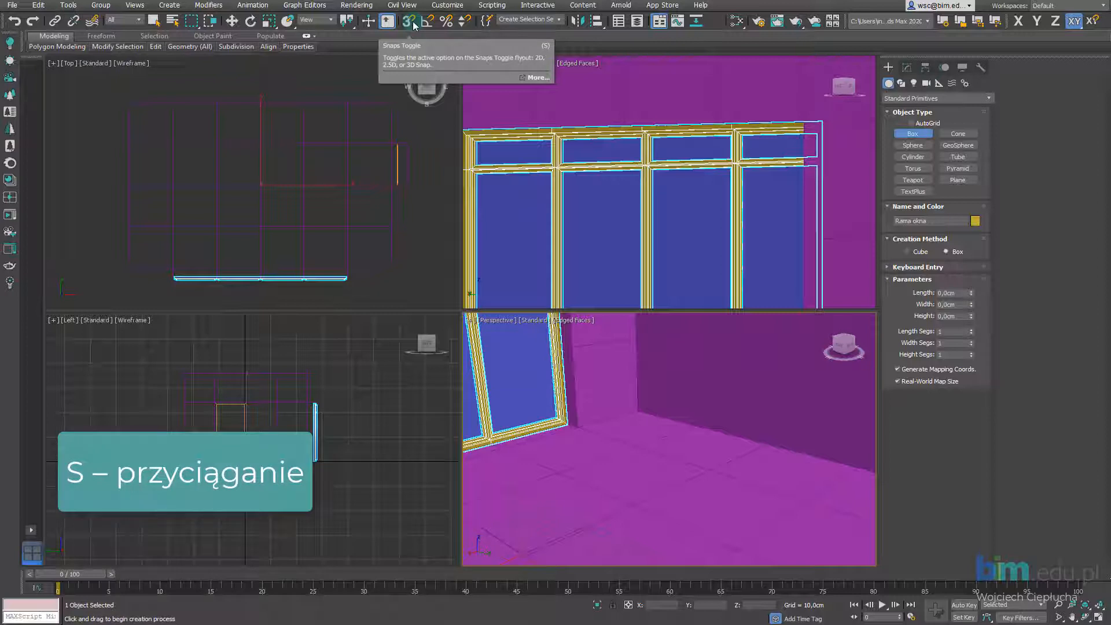
Step: Try out the Rotate, Scale, Move and Select tools on the window frame, finishing with the Move tool
key(e)
key(r)
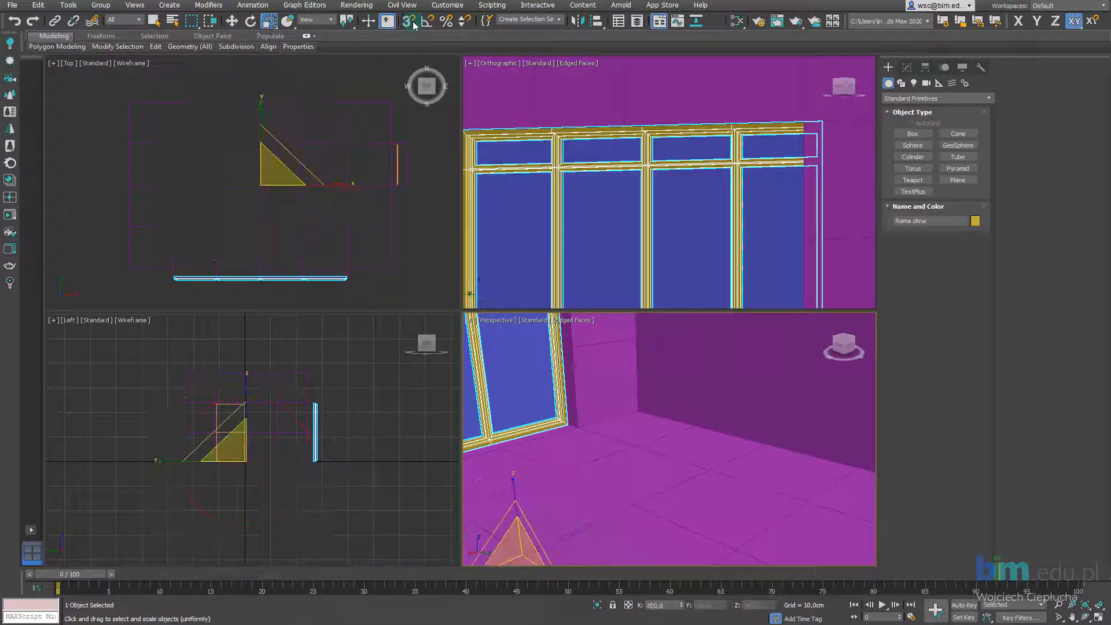
key(w)
key(r)
key(w)
key(q)
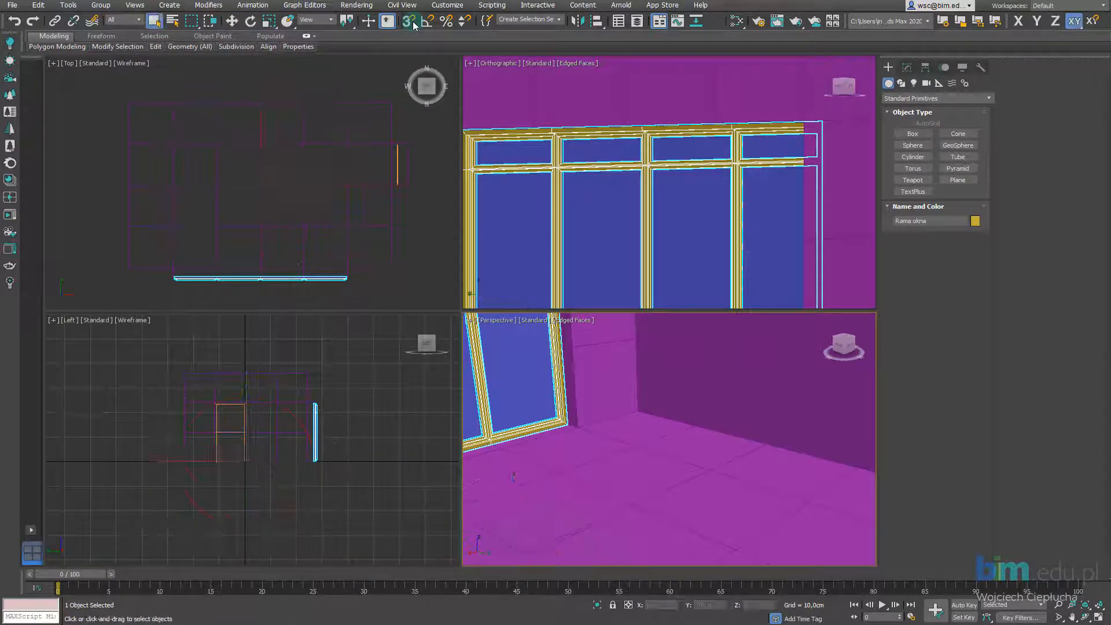
click(232, 21)
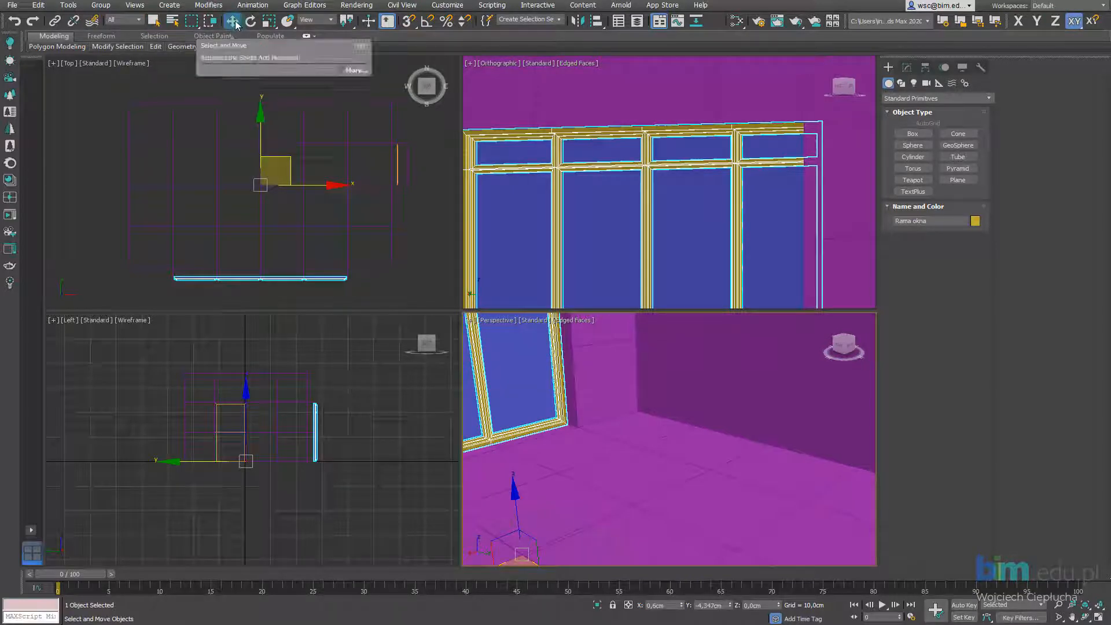
click(251, 22)
click(268, 22)
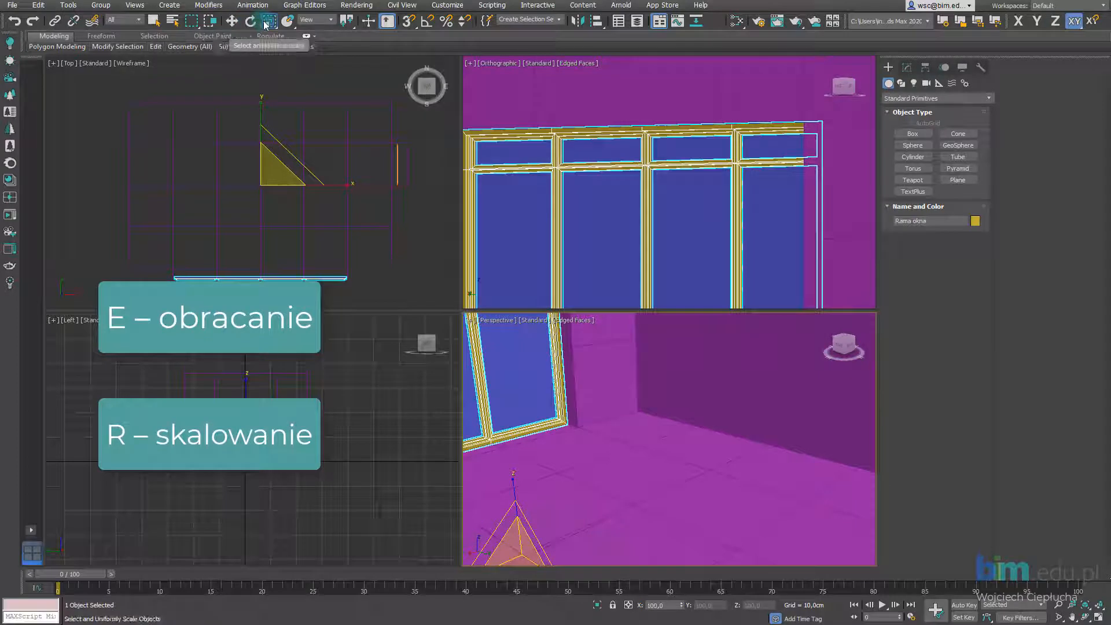
key(w)
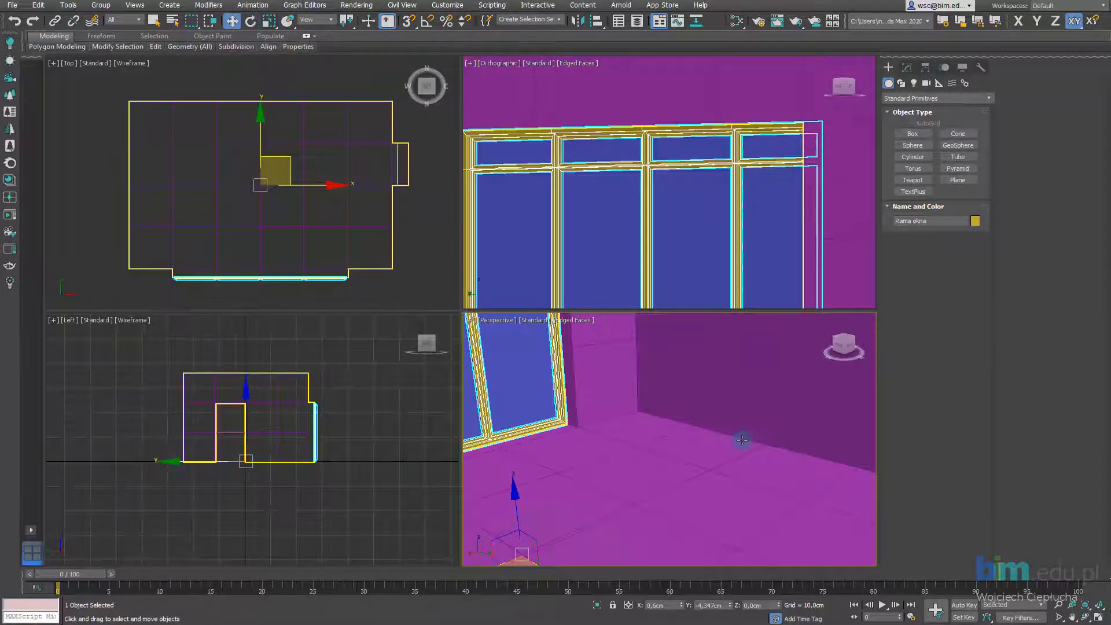
Step: Draw a box about 252 cm long, 130 cm wide and 11.5 cm high on the floor and open its modifiable parameters
middle_drag(742, 440, 714, 435)
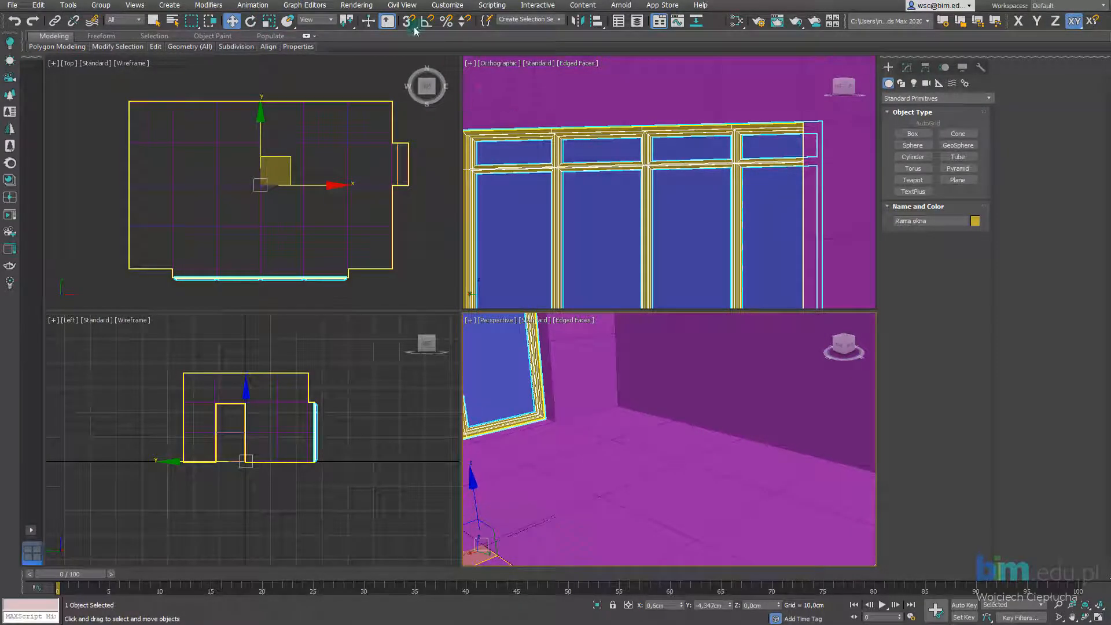
click(923, 136)
drag(658, 437, 771, 533)
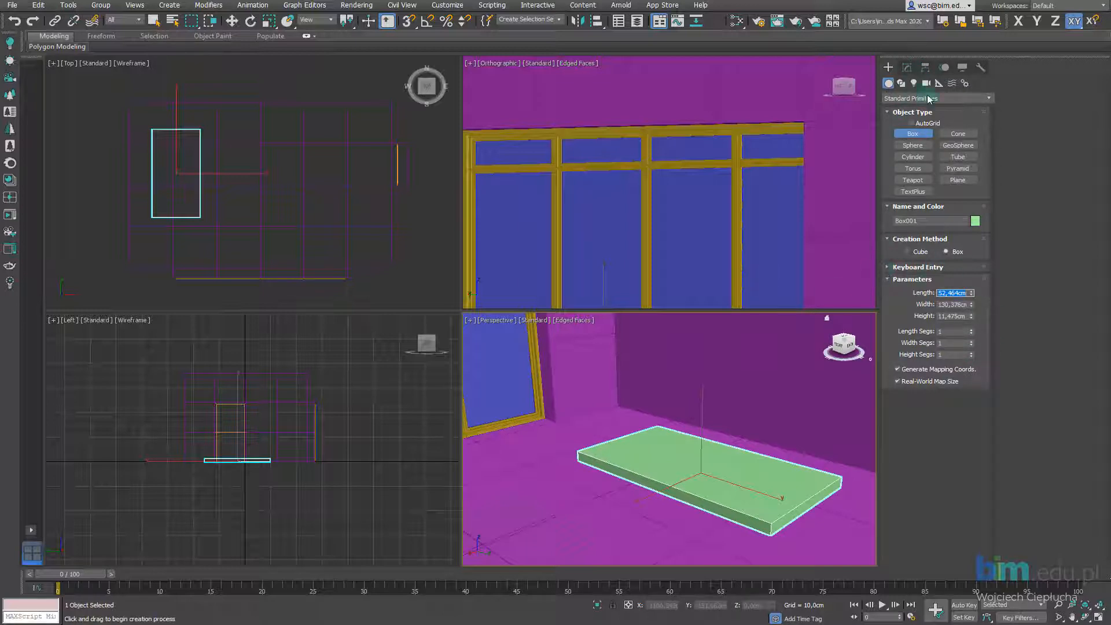
key(ctrl)
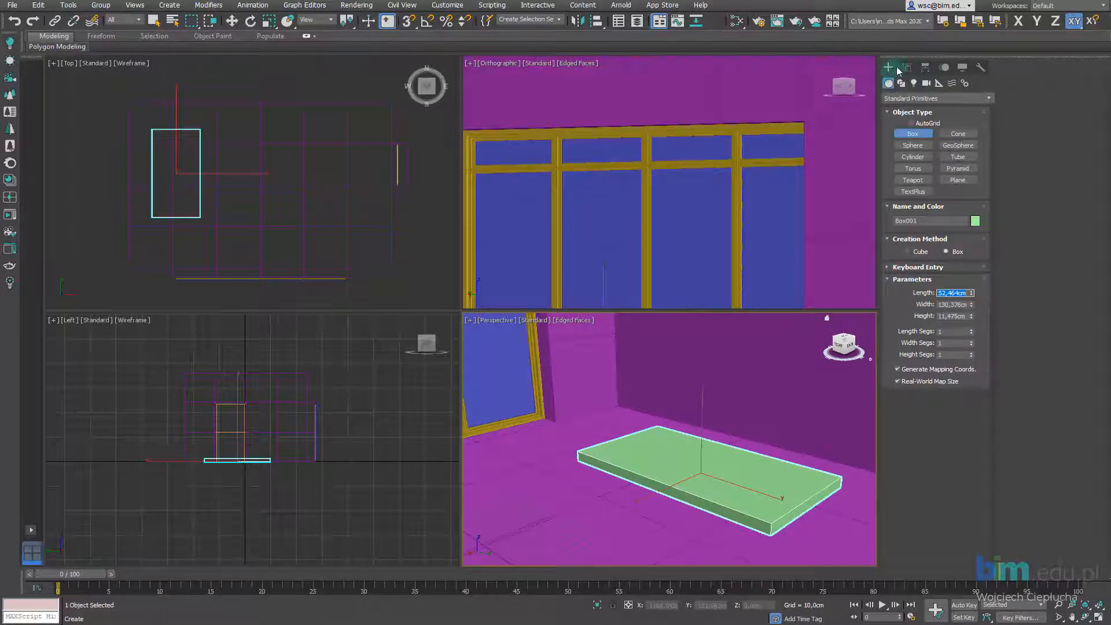
click(905, 68)
key(w)
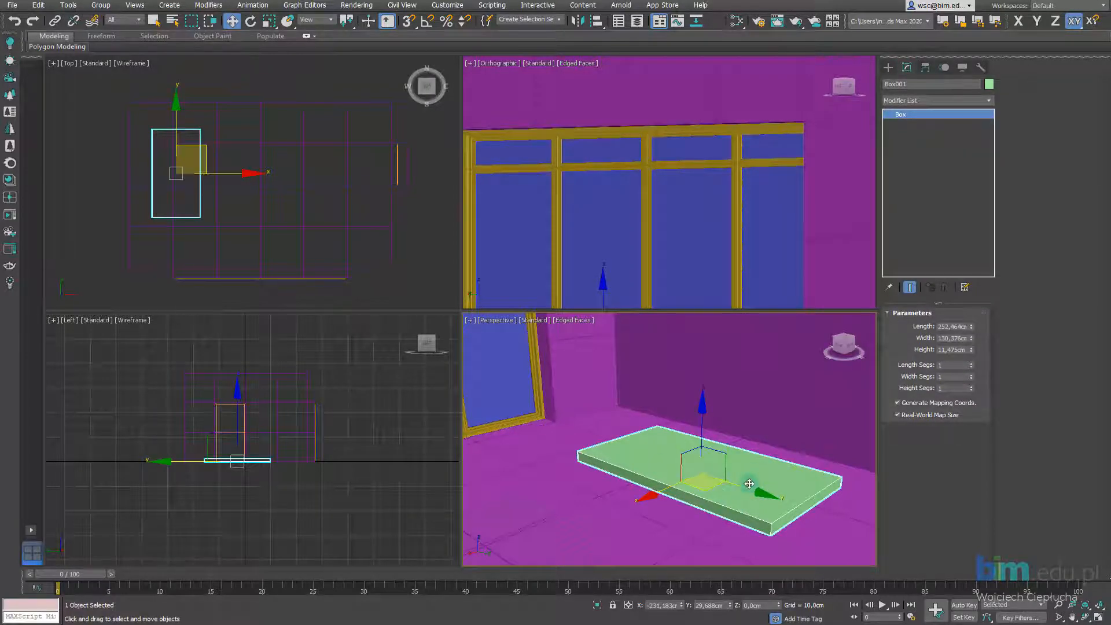
Step: Move the box along the Y axis towards the window wall, to about Y = -17.7 cm
scroll(749, 484, down, 3)
middle_drag(749, 484, 709, 493)
scroll(732, 463, up, 3)
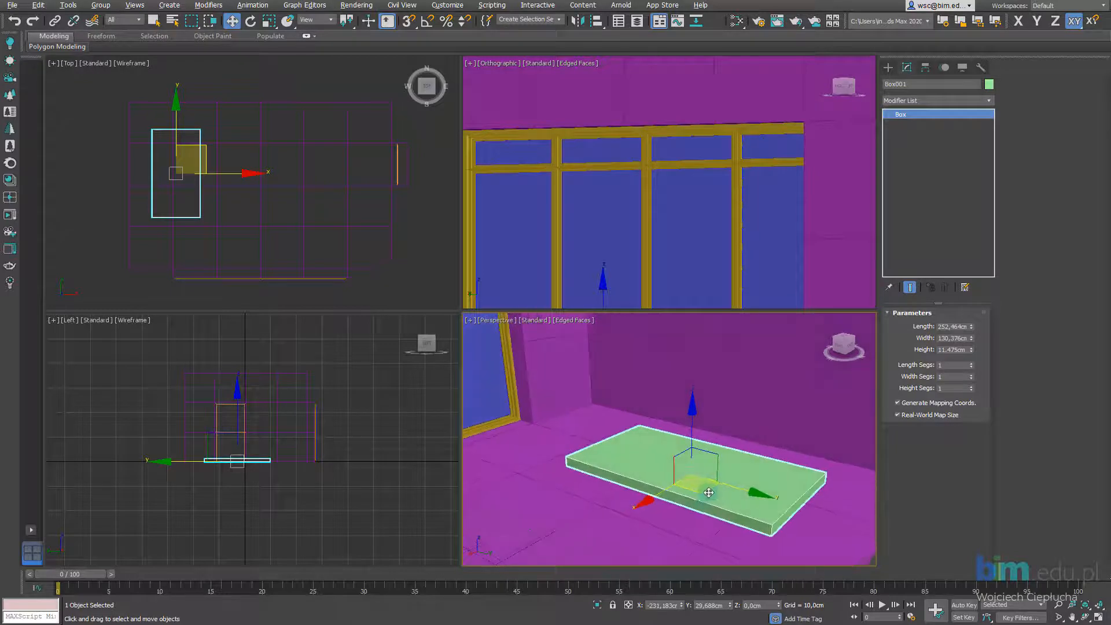
drag(752, 497, 718, 491)
Step: Enlarge and shrink the Move gizmo's display repeatedly, leaving it slightly smaller than its original size
key(equal)
key(equal)
key(equal)
key(equal)
key(equal)
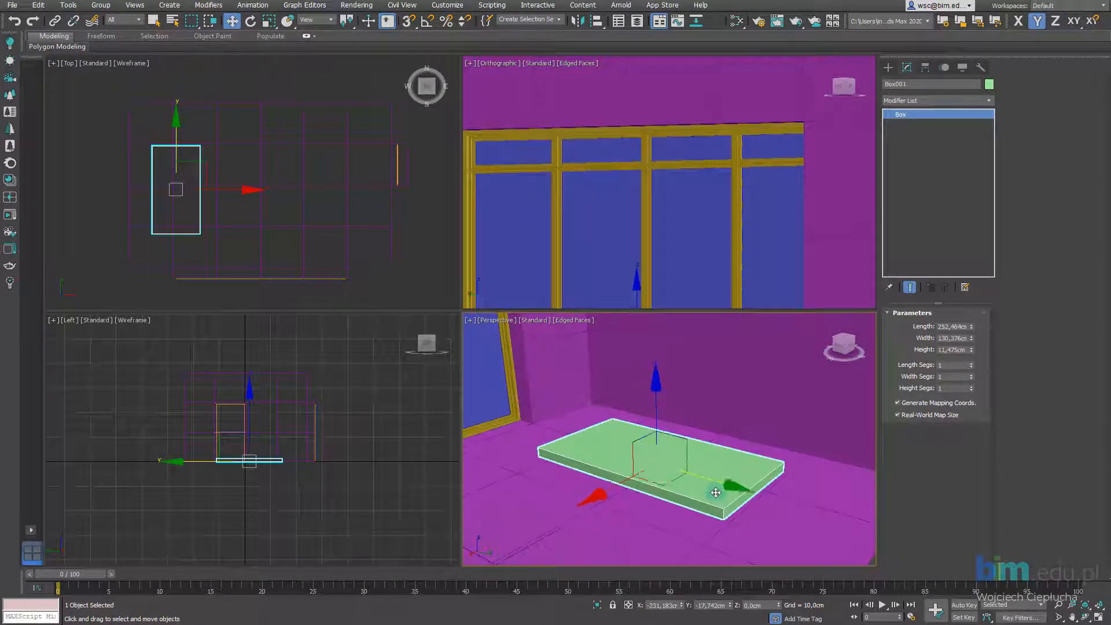
key(minus)
key(minus)
key(minus)
key(minus)
key(minus)
key(minus)
key(minus)
key(minus)
key(equal)
key(equal)
key(equal)
key(equal)
key(equal)
key(equal)
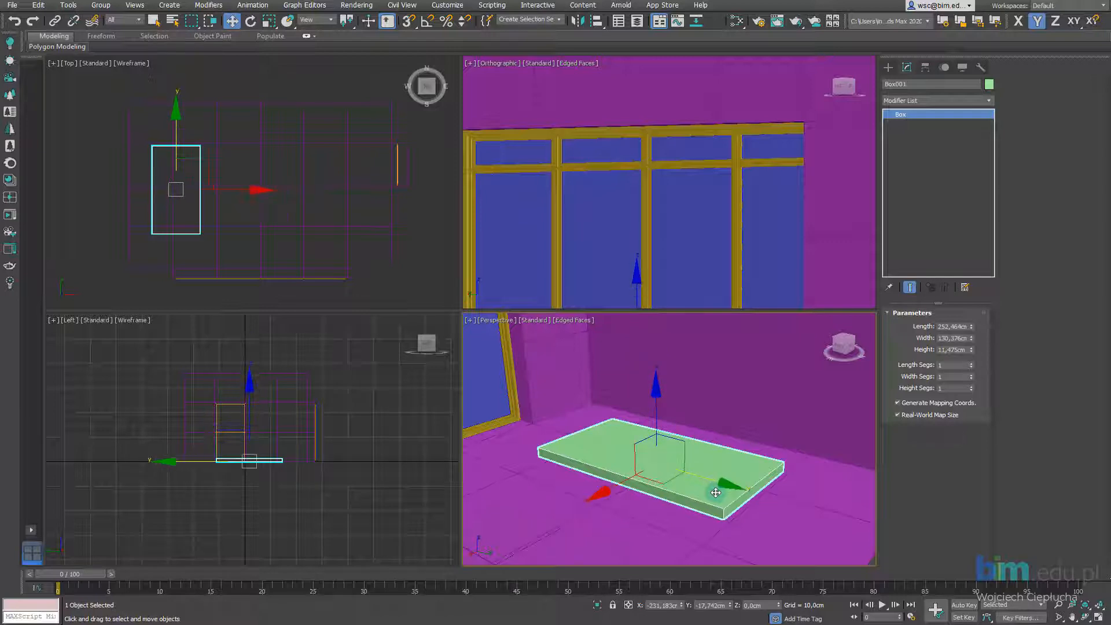
key(minus)
key(minus)
key(minus)
key(minus)
key(minus)
key(minus)
key(minus)
key(minus)
key(minus)
key(equal)
key(equal)
key(equal)
key(equal)
key(equal)
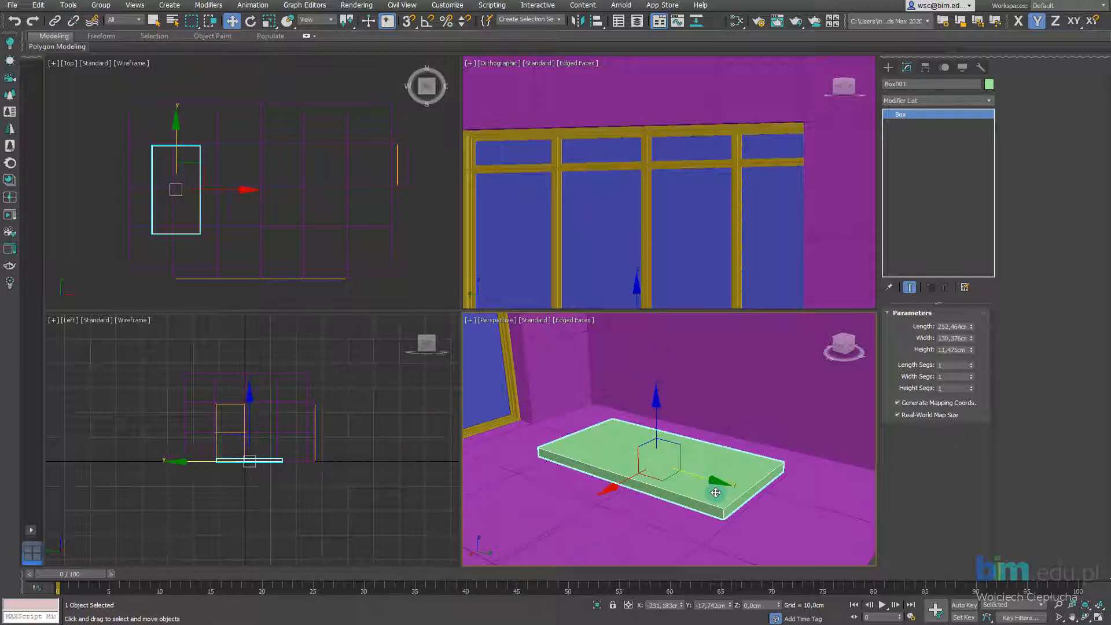
key(minus)
key(minus)
key(minus)
key(minus)
key(minus)
key(minus)
key(minus)
key(equal)
key(equal)
key(equal)
key(equal)
key(equal)
key(equal)
key(equal)
key(equal)
key(equal)
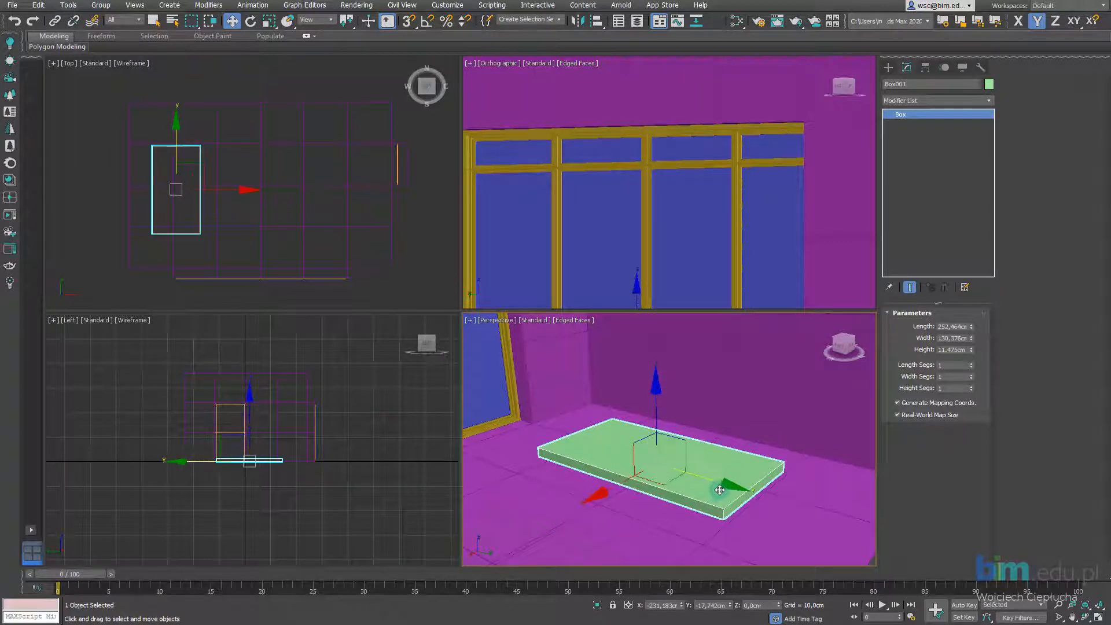
key(minus)
key(minus)
key(minus)
key(minus)
key(minus)
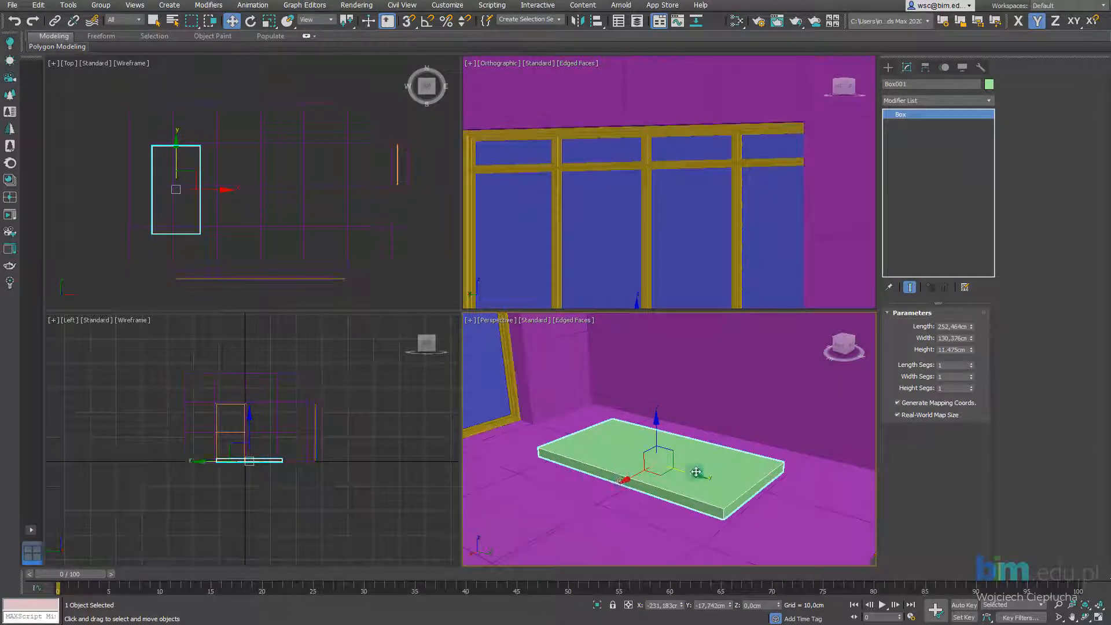
key(equal)
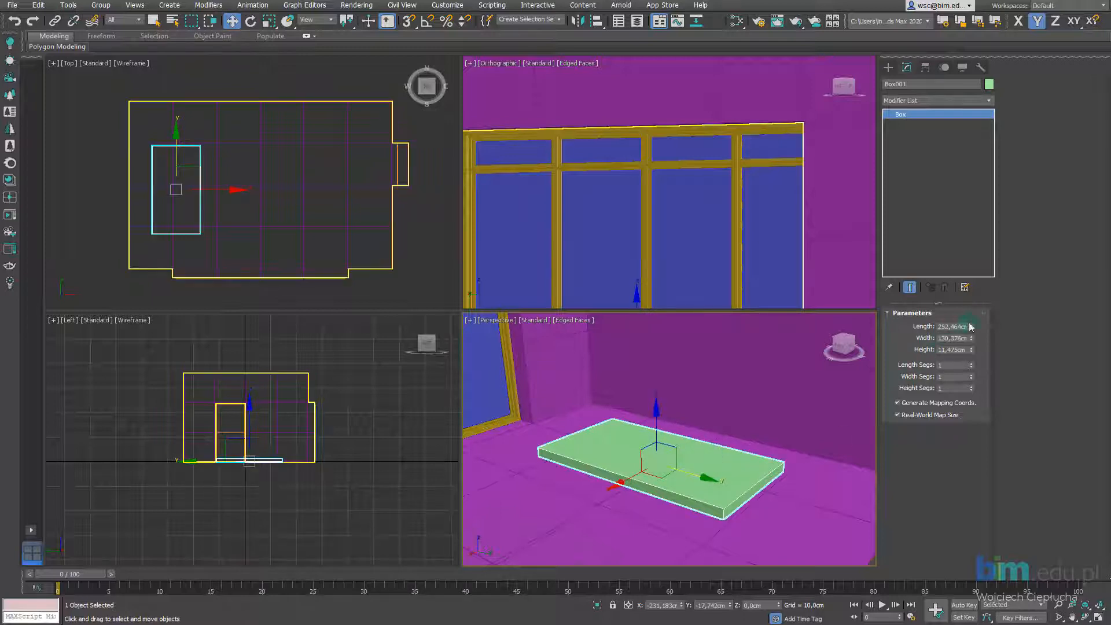
Step: Set the box's length to 200 cm and its width to 90 cm
mouse_move(972, 331)
mouse_down()
mouse_move(971, 313)
mouse_move(972, 347)
mouse_move(969, 311)
mouse_move(973, 341)
mouse_move(974, 317)
mouse_move(975, 330)
mouse_up()
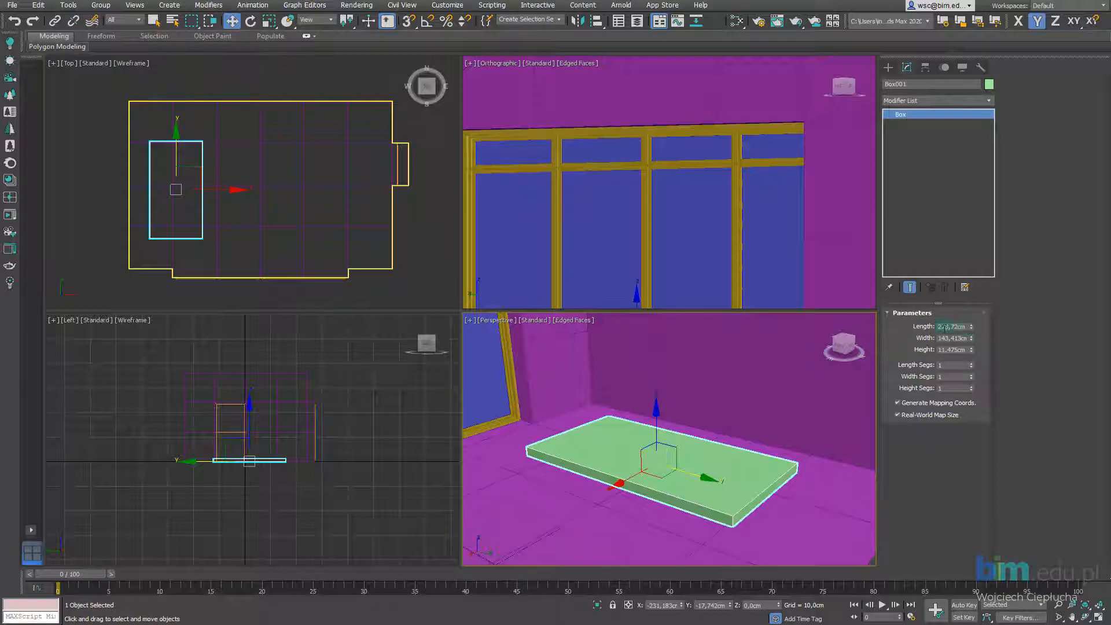
alt+middle_drag(717, 453, 660, 440)
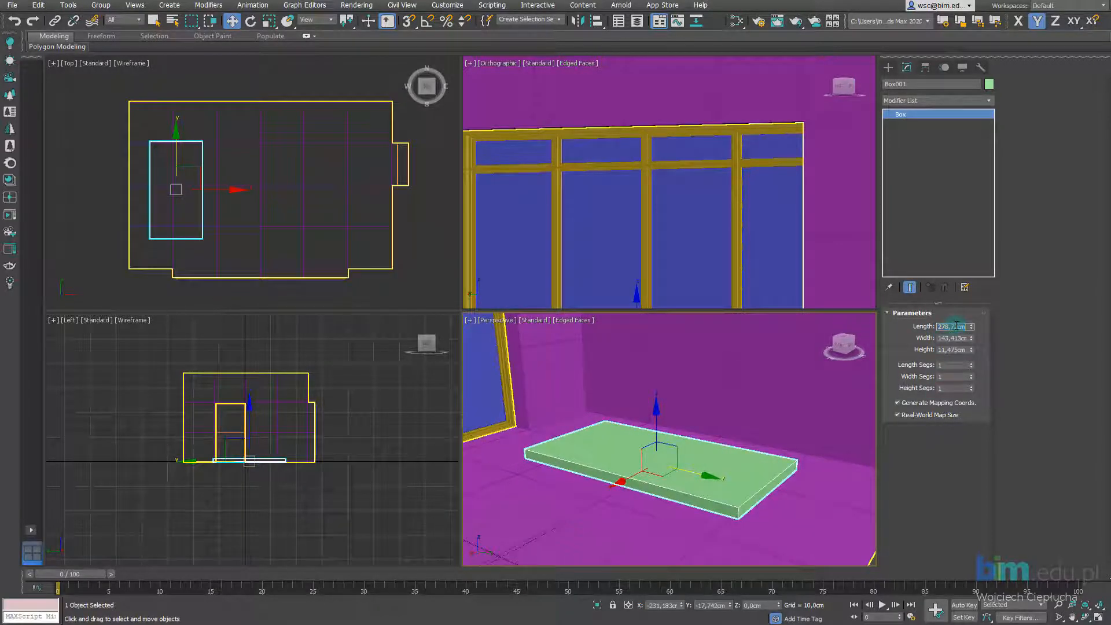
text(200)
key(Return)
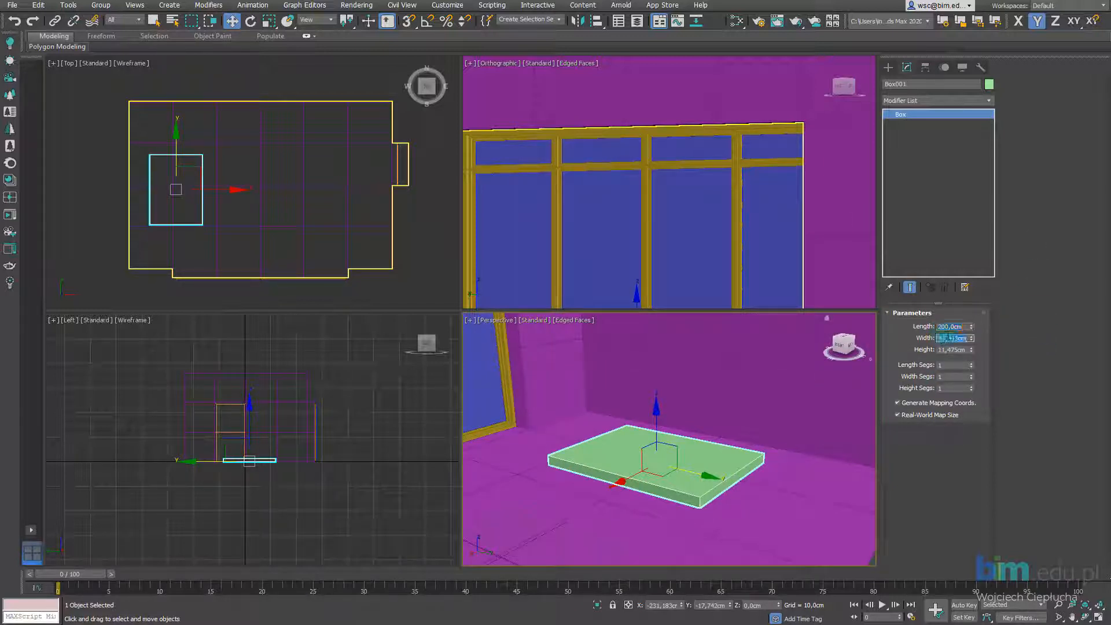
text(90)
key(Return)
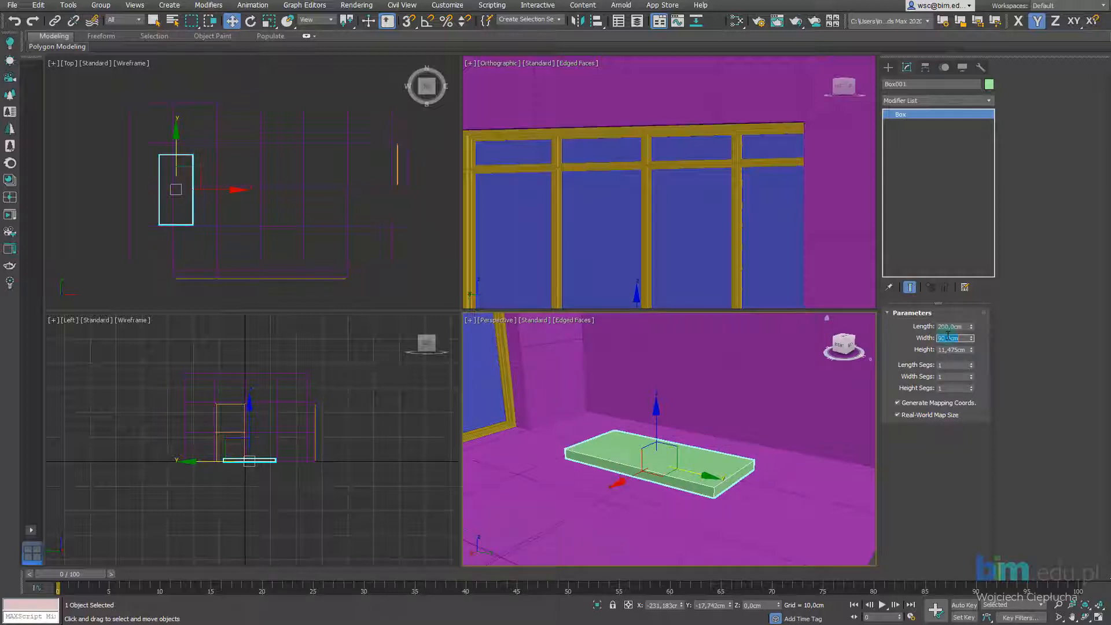
Step: Set the box's height to 3 cm so it forms a thin slab
alt+middle_drag(665, 463, 718, 475)
scroll(722, 490, up, 4)
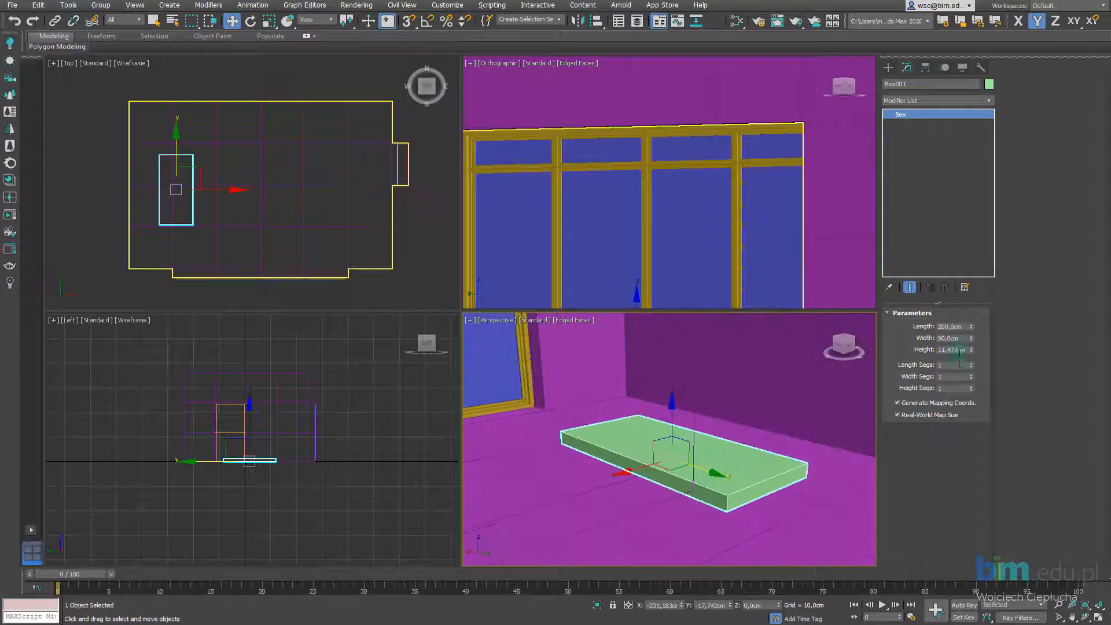
text(3)
key(Return)
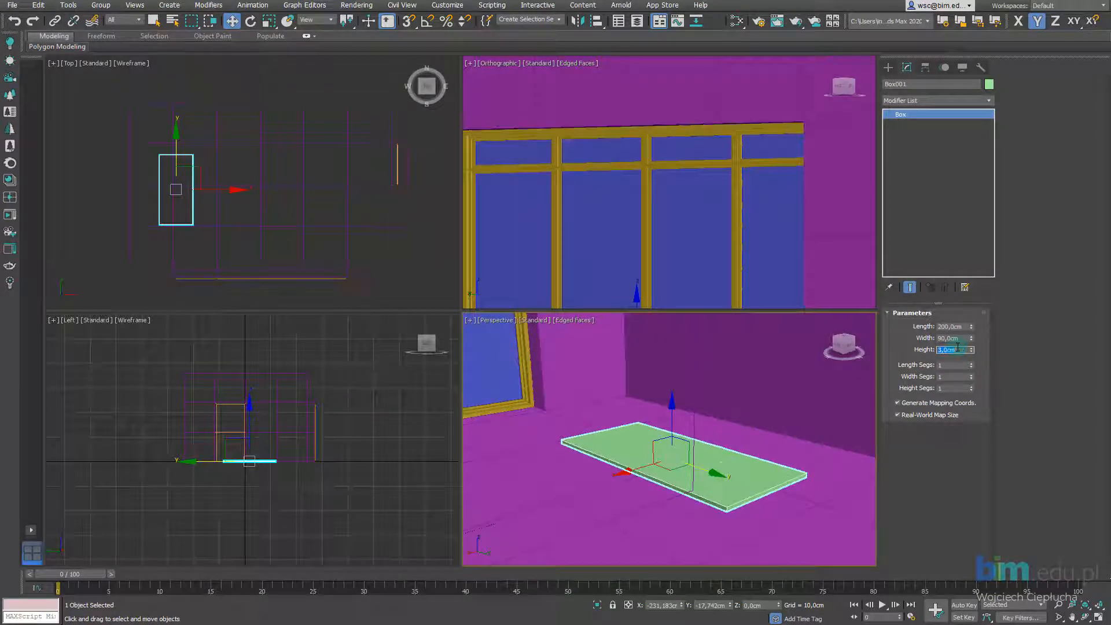
mouse_move(718, 470)
alt+middle_down()
mouse_move(702, 437)
mouse_move(695, 447)
mouse_move(709, 449)
mouse_move(714, 479)
mouse_move(722, 465)
alt+middle_up()
scroll(705, 444, up, 3)
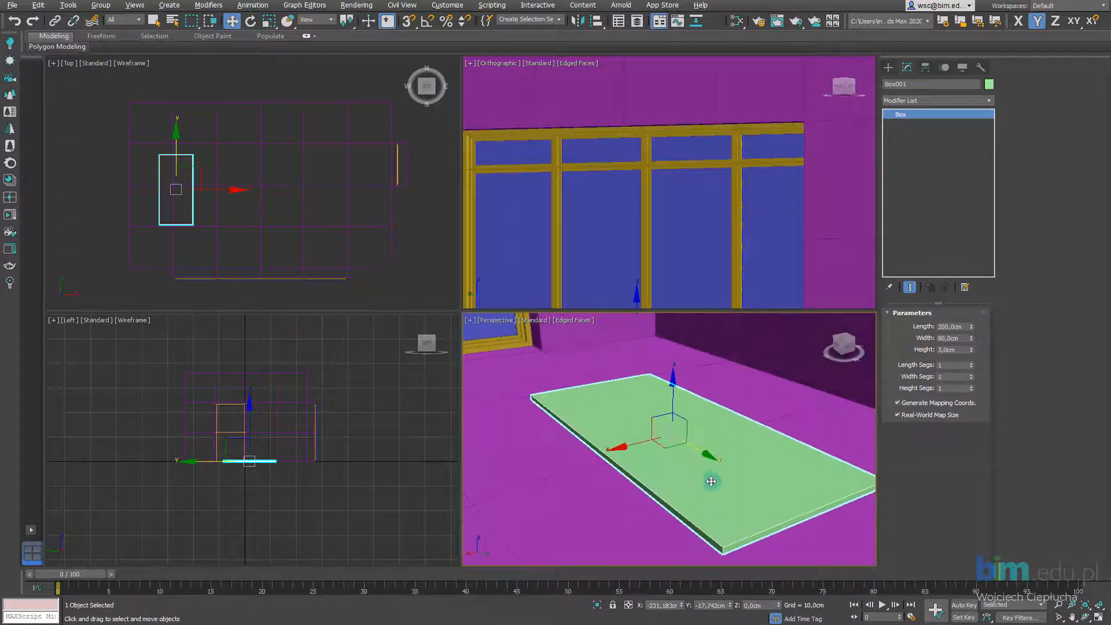
Step: Switch the reference coordinate system to Local and return it to View
alt+middle_drag(712, 515, 641, 480)
scroll(668, 489, down, 2)
double_click(766, 606)
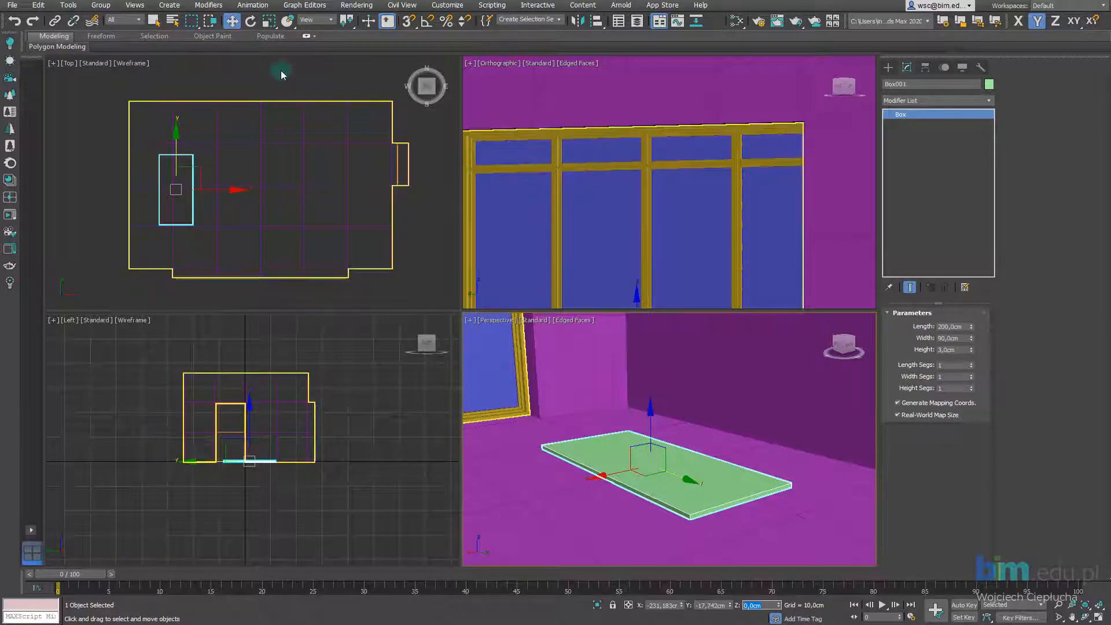
click(318, 20)
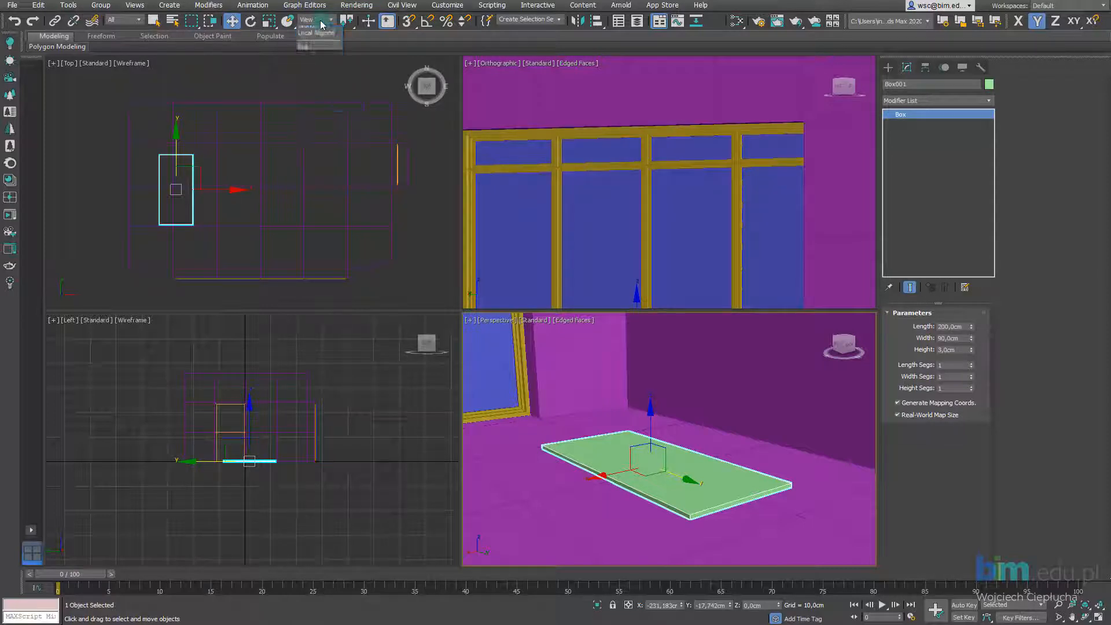
click(317, 59)
click(317, 21)
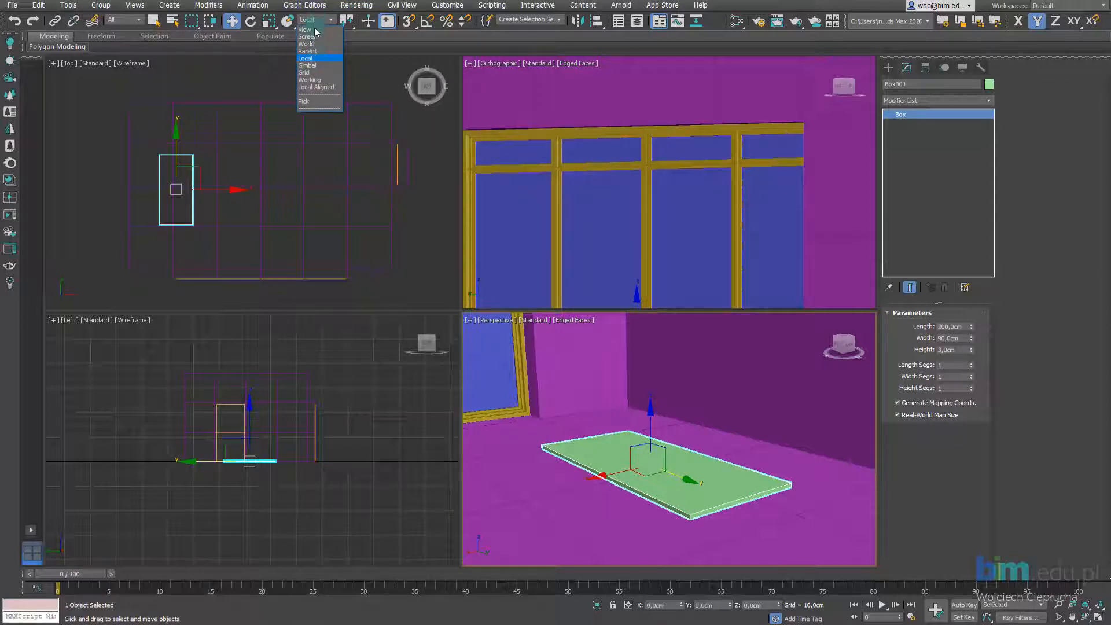
click(316, 30)
click(320, 19)
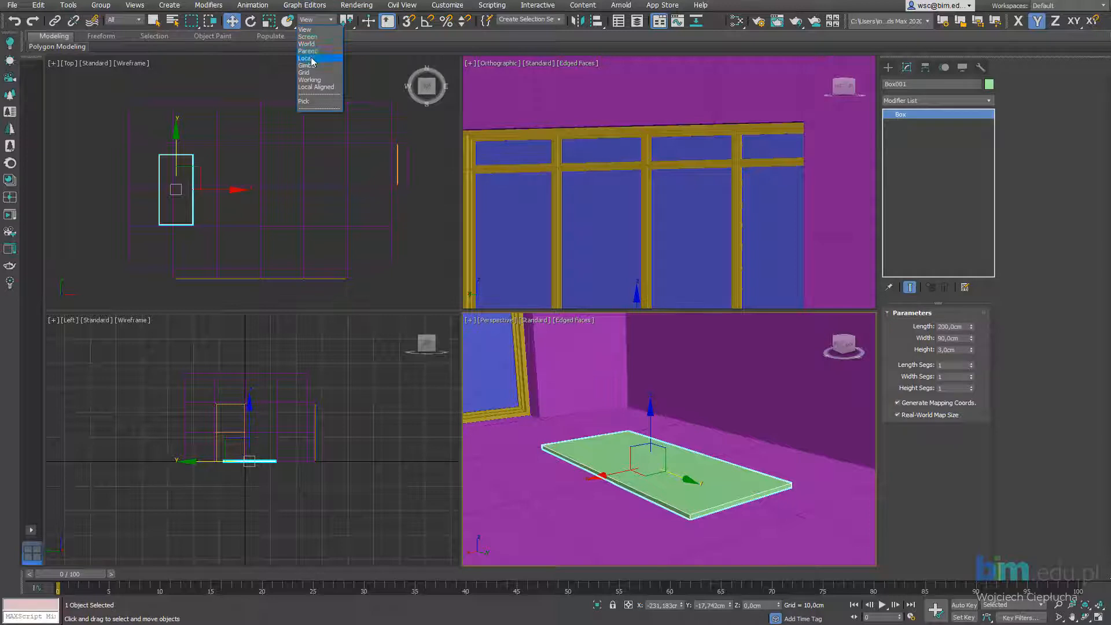
click(315, 32)
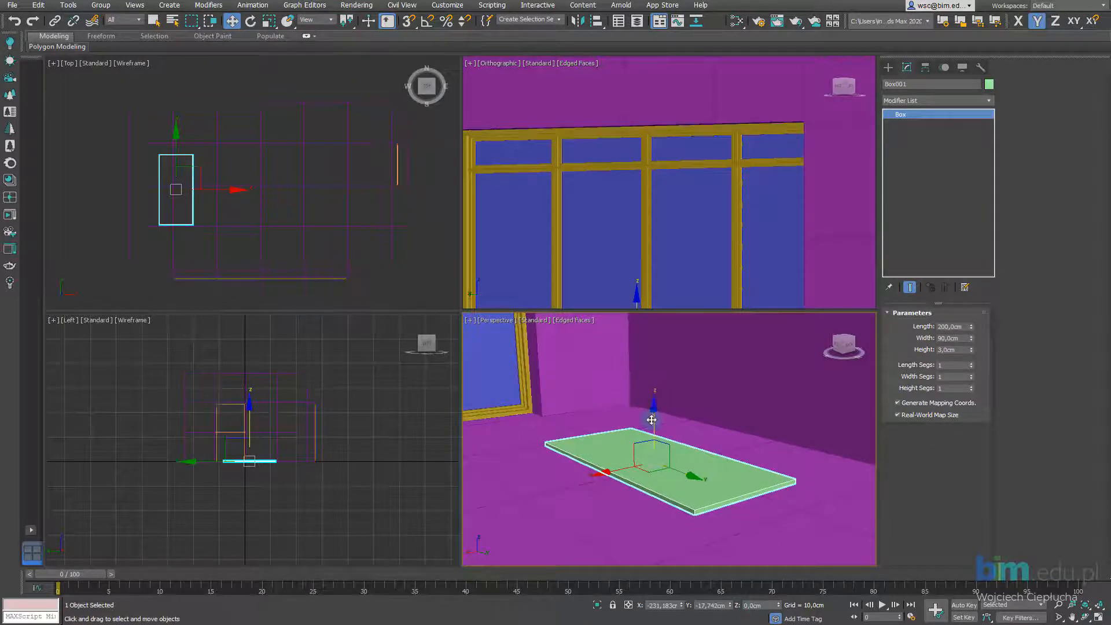
Step: Raise the slab along the Z axis and set its Z position to exactly 75 cm
drag(653, 432, 654, 426)
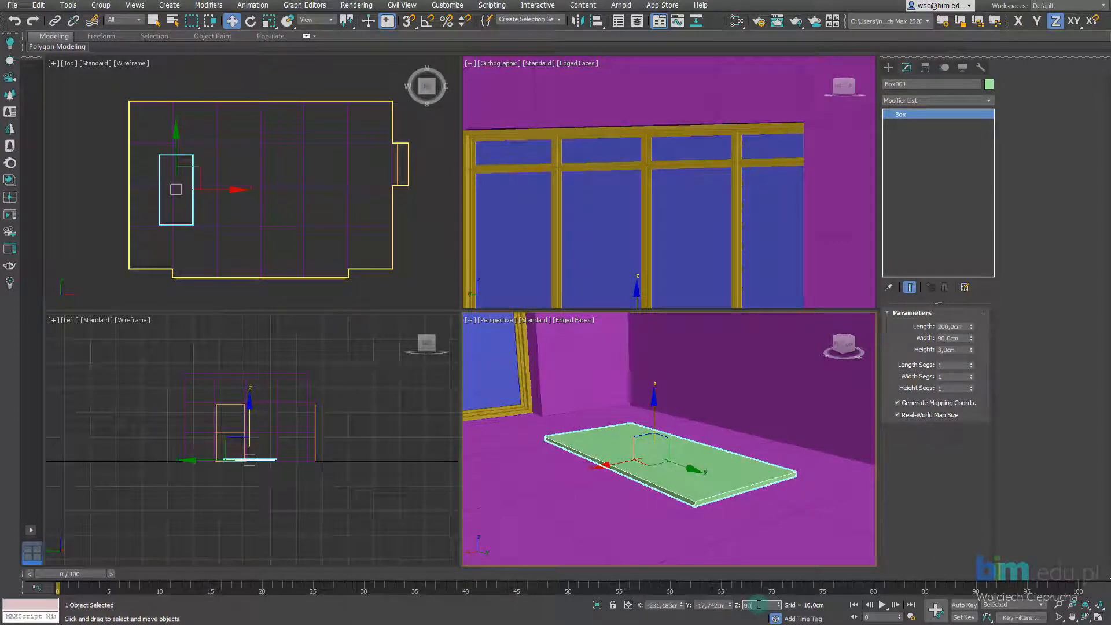
text(5)
key(Return)
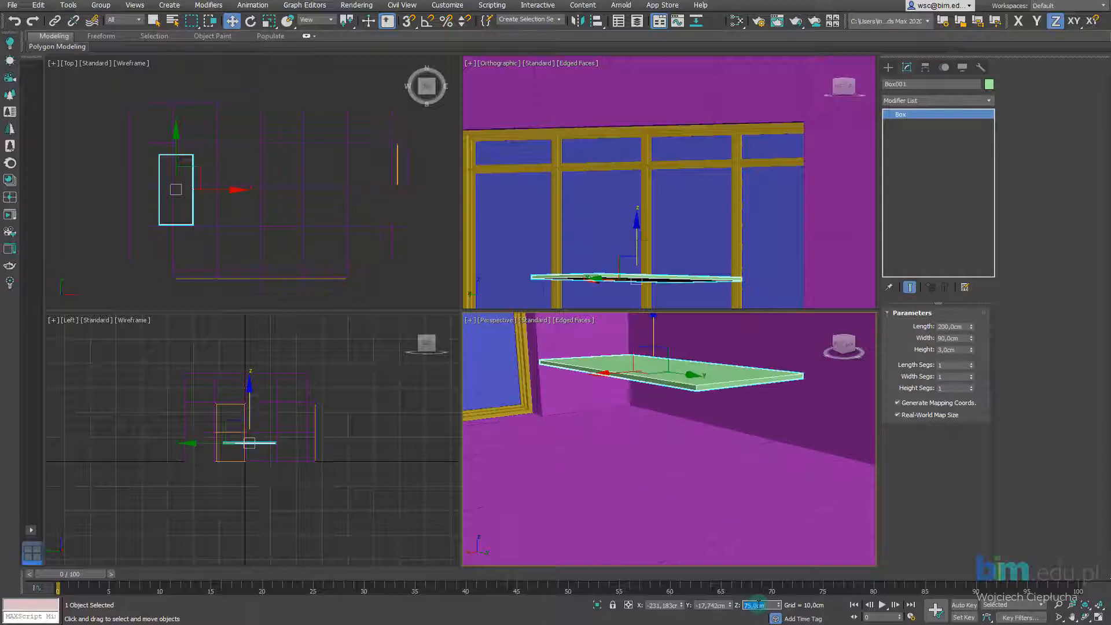
Step: Try raising the slab twice along Z with relative offset coordinates, and undo both moves
alt+middle_drag(752, 368, 721, 452)
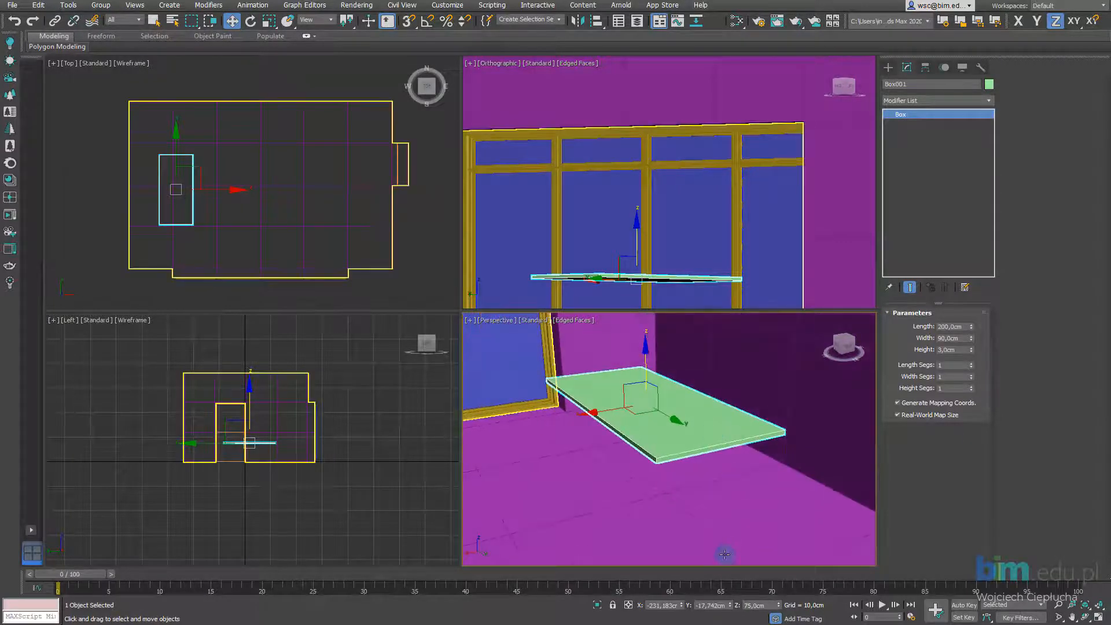
click(629, 606)
click(629, 606)
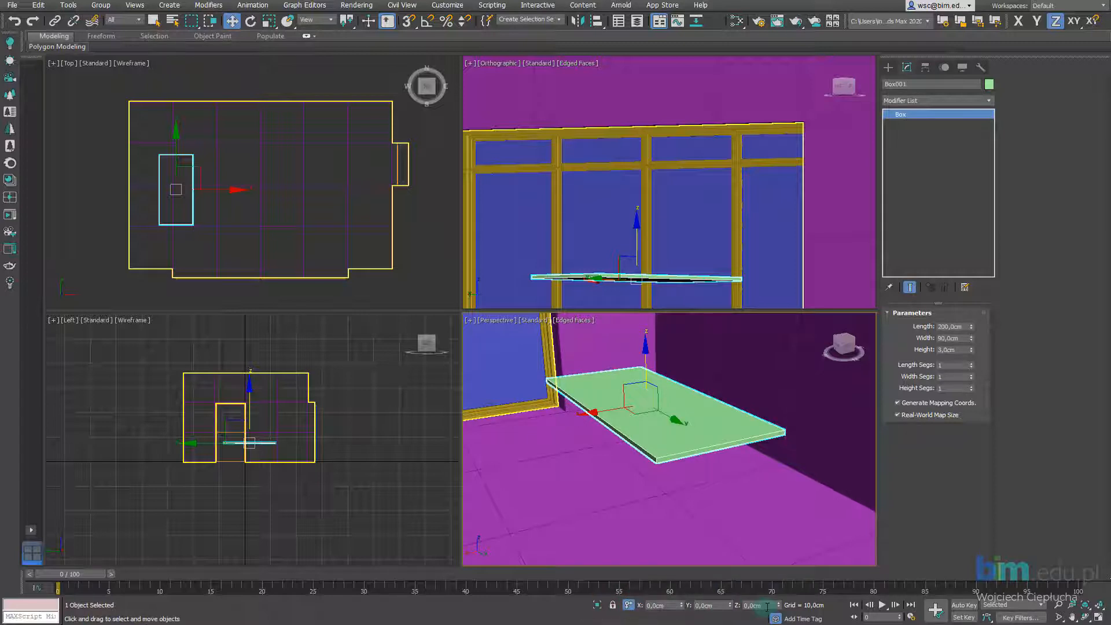
key(Return)
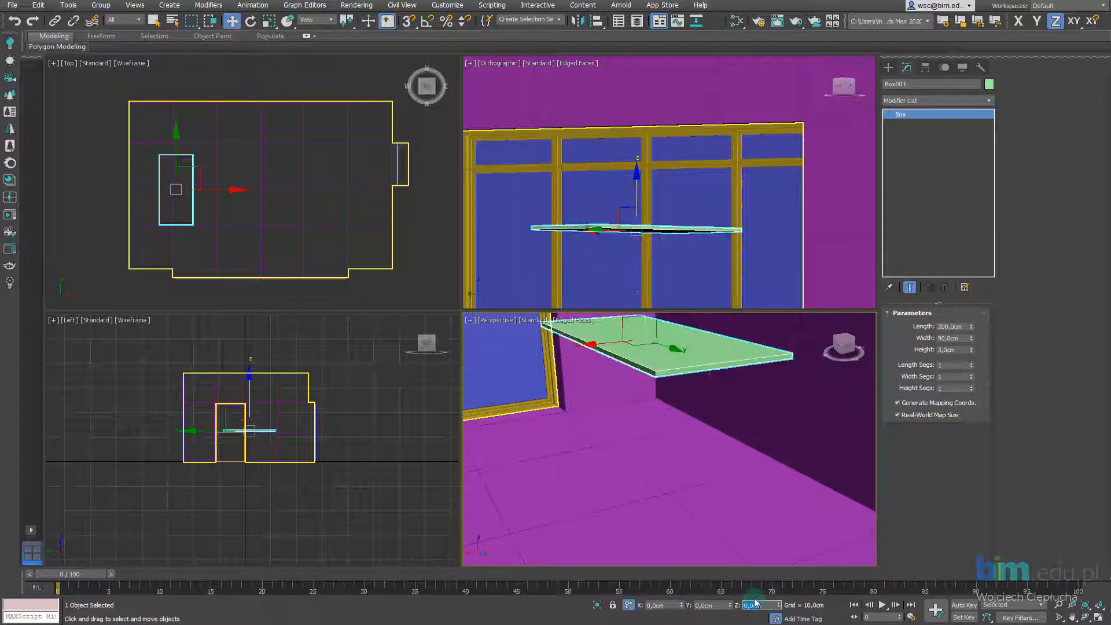
key(Return)
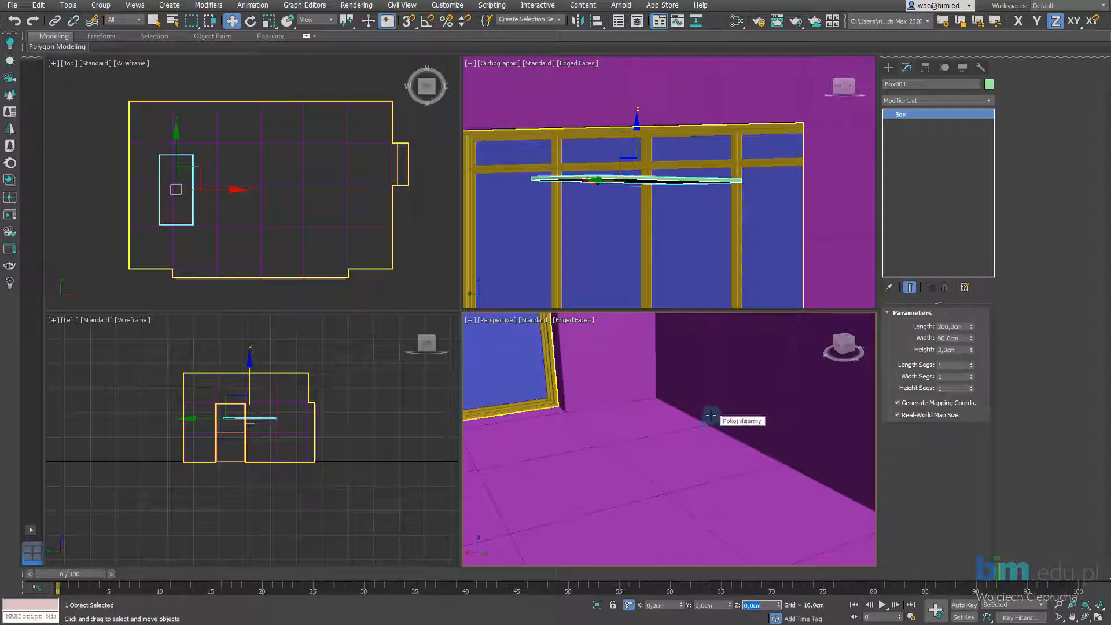
key(ctrl+z)
key(ctrl+z)
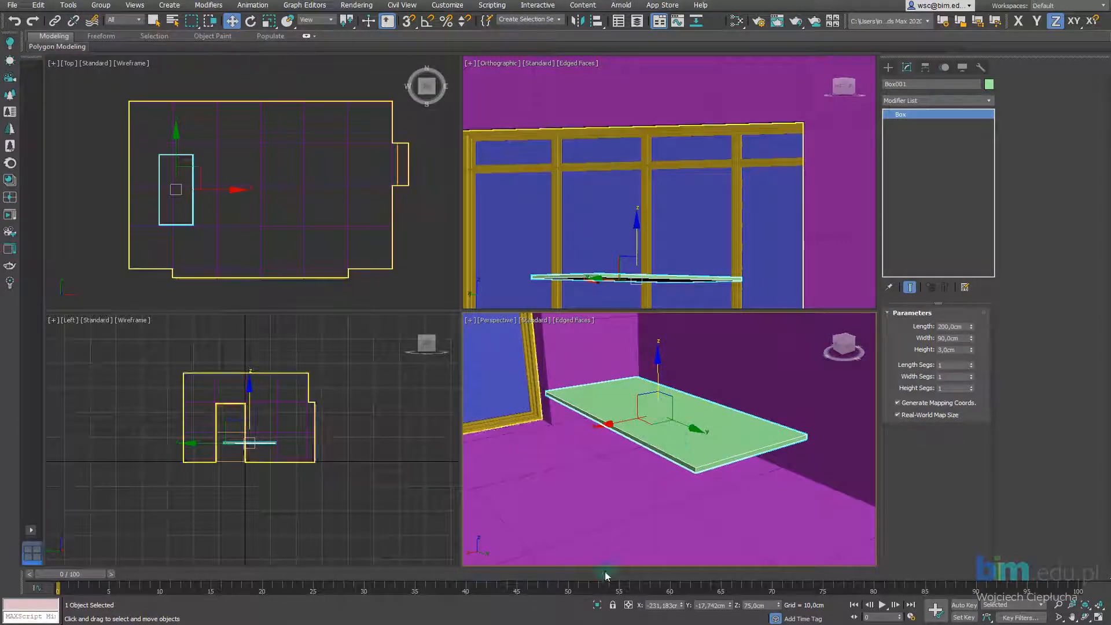
Step: Isolate the slab from the room and maximize the Perspective viewport
click(598, 606)
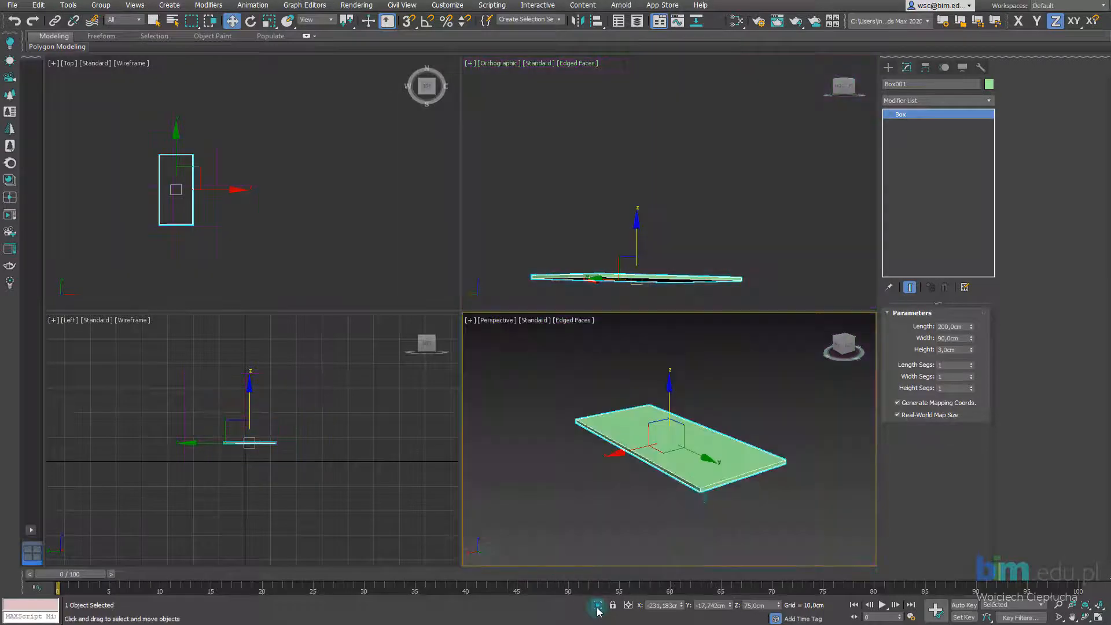
middle_drag(707, 448, 712, 439)
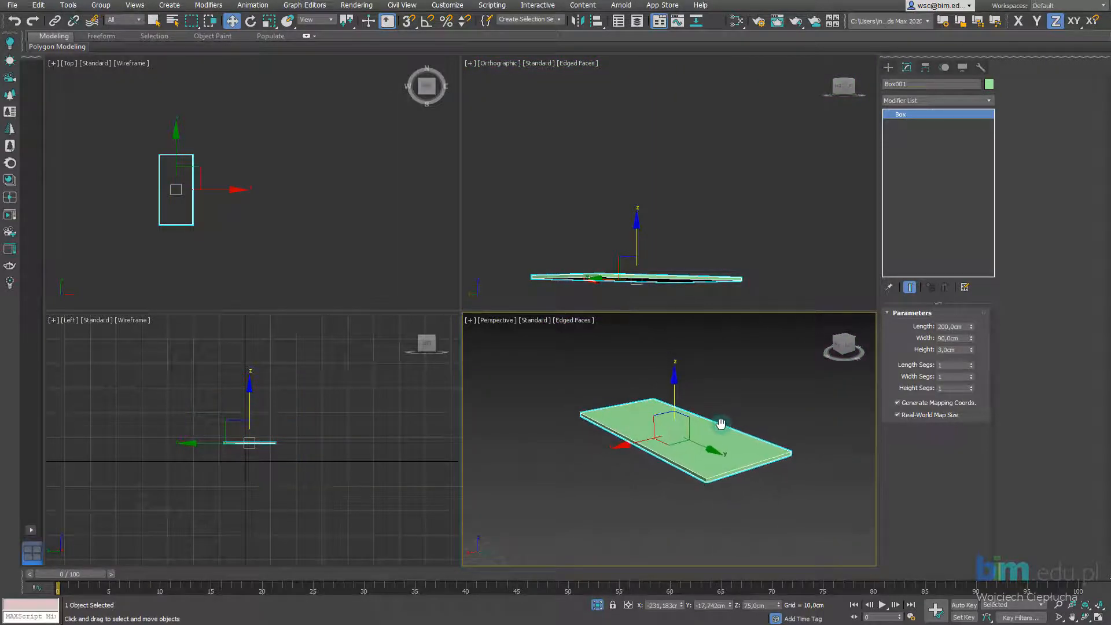
click(720, 371)
key(alt+w)
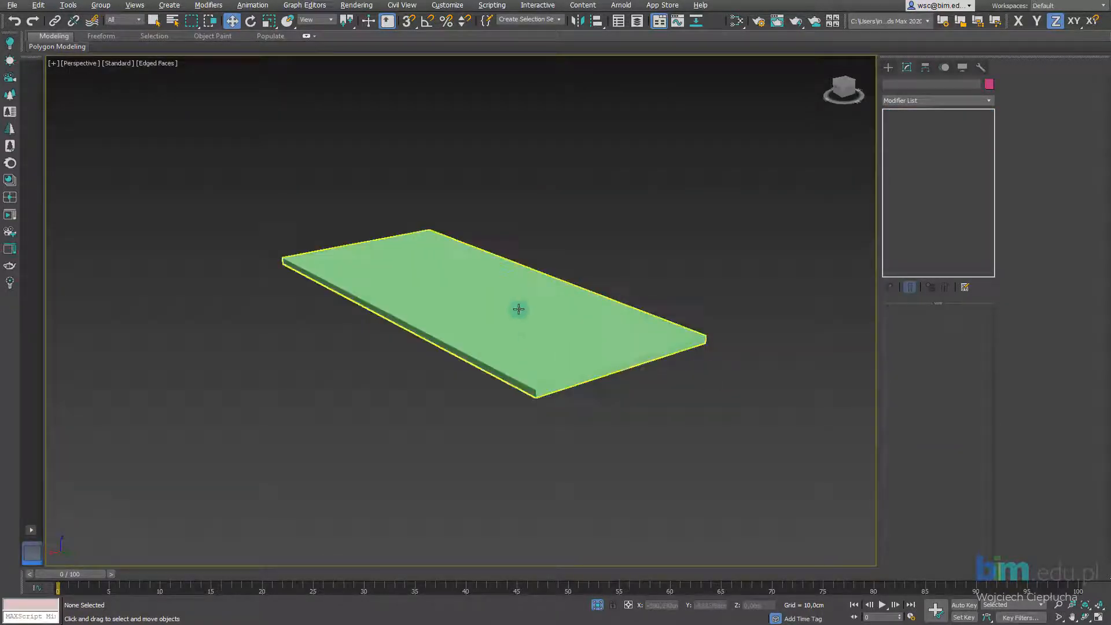
Step: Convert the slab to an Editable Poly and expand its list of sub-object levels
alt+middle_drag(531, 341, 573, 382)
click(554, 346)
alt+middle_drag(496, 374, 500, 329)
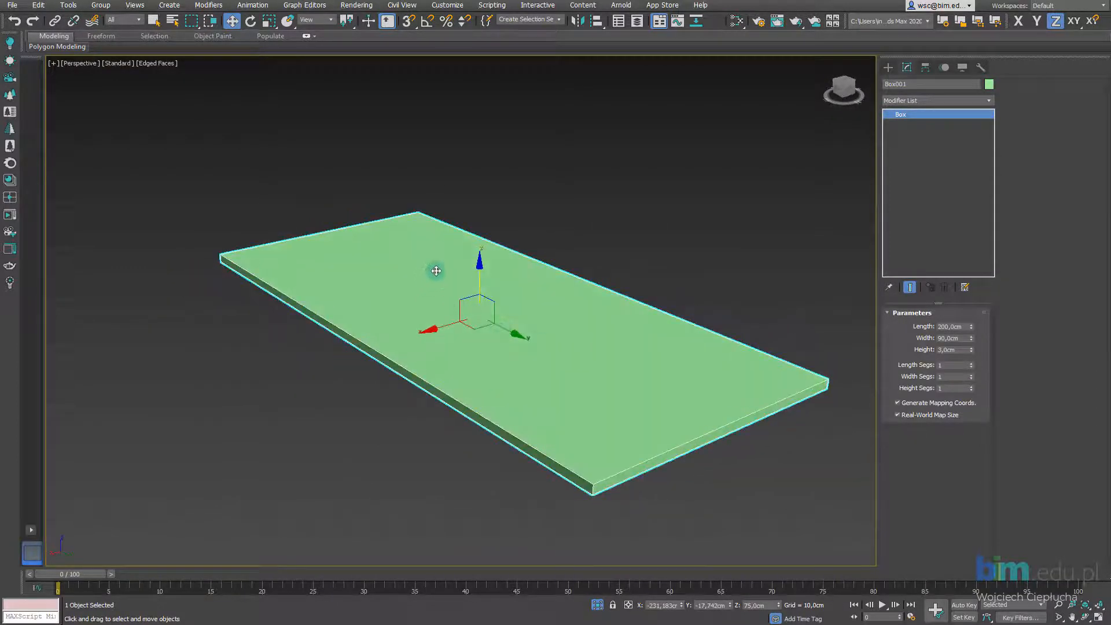
right_click(516, 315)
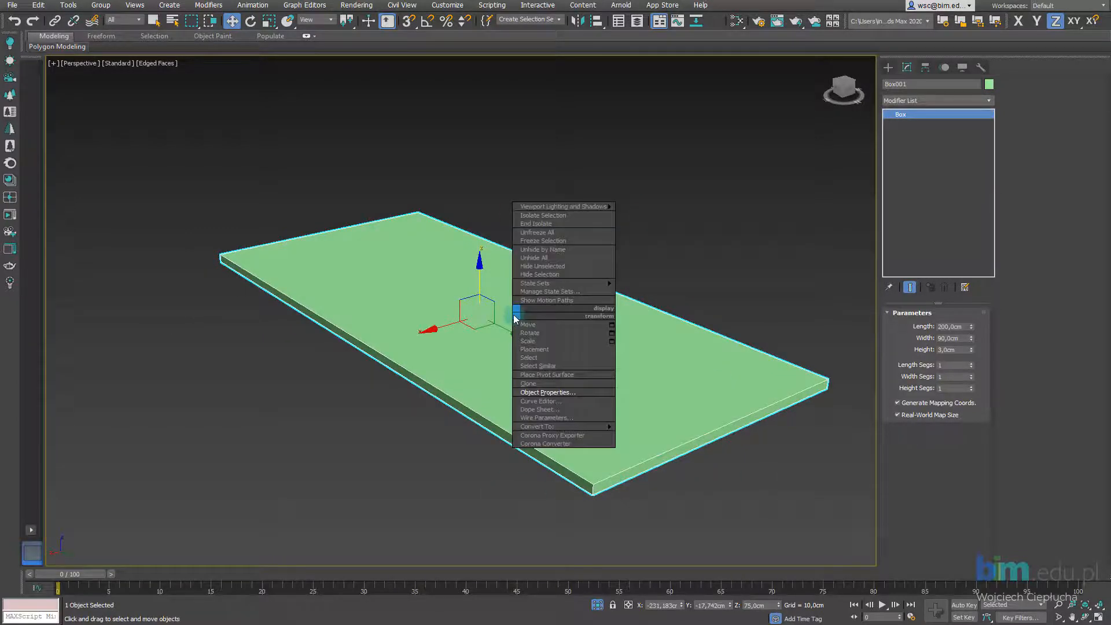
mouse_move(595, 427)
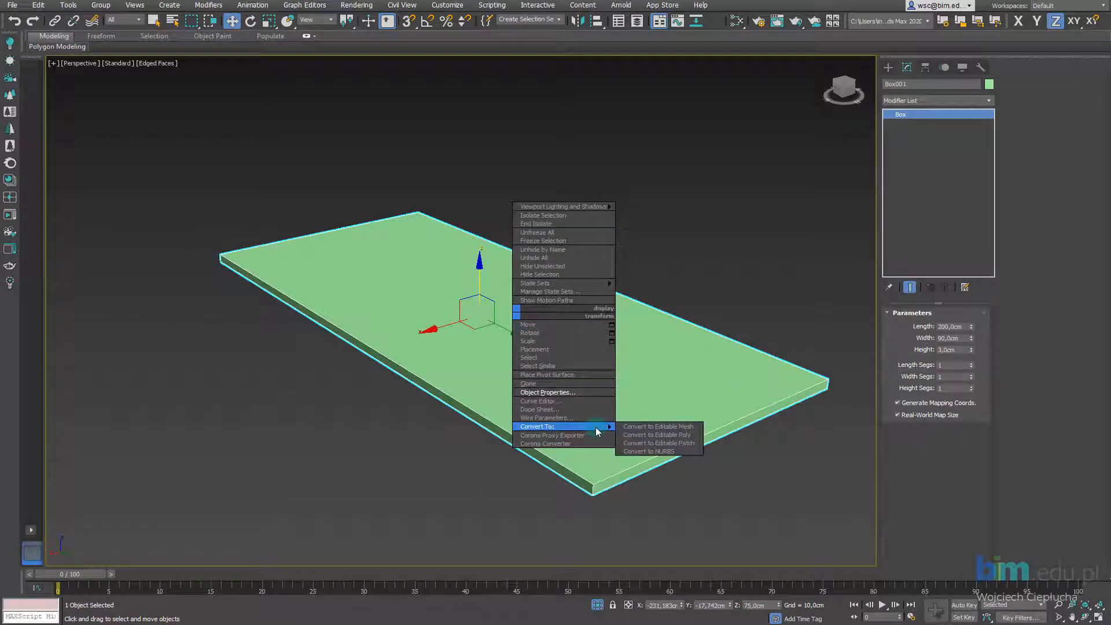
click(697, 436)
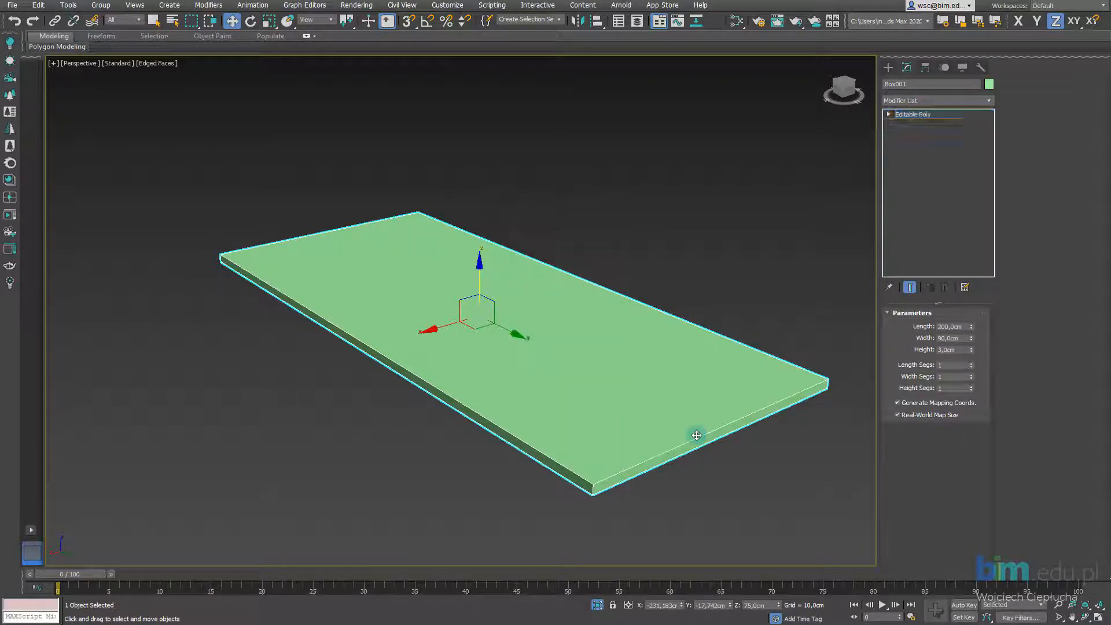
click(890, 115)
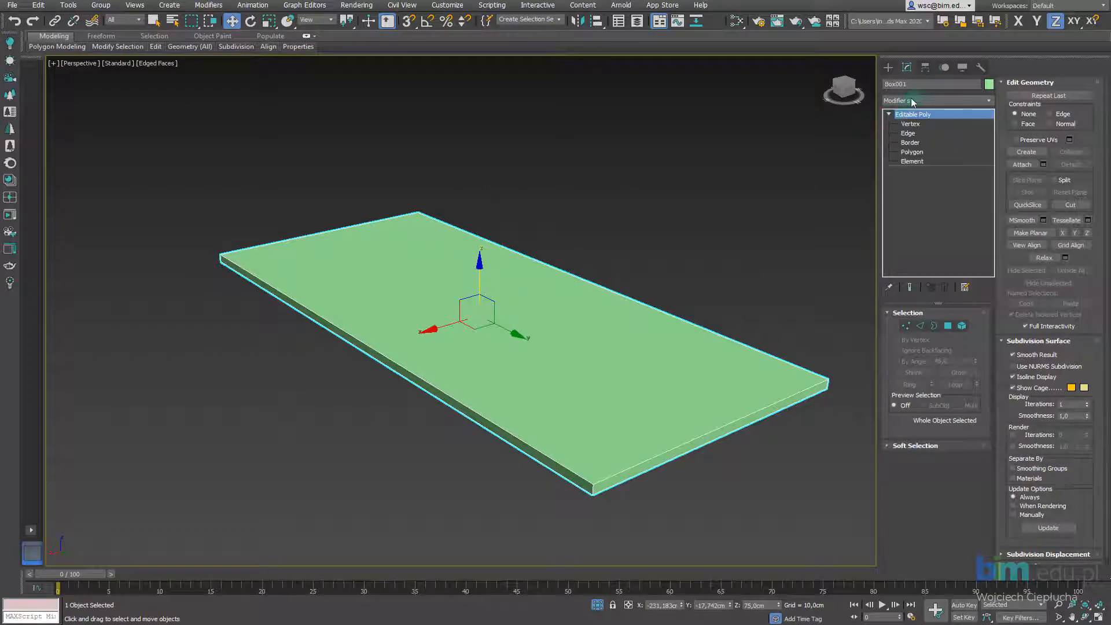
Step: Rename the slab as Stol and enter its Edge sub-object level
click(919, 86)
click(718, 195)
click(516, 330)
middle_drag(517, 299, 551, 315)
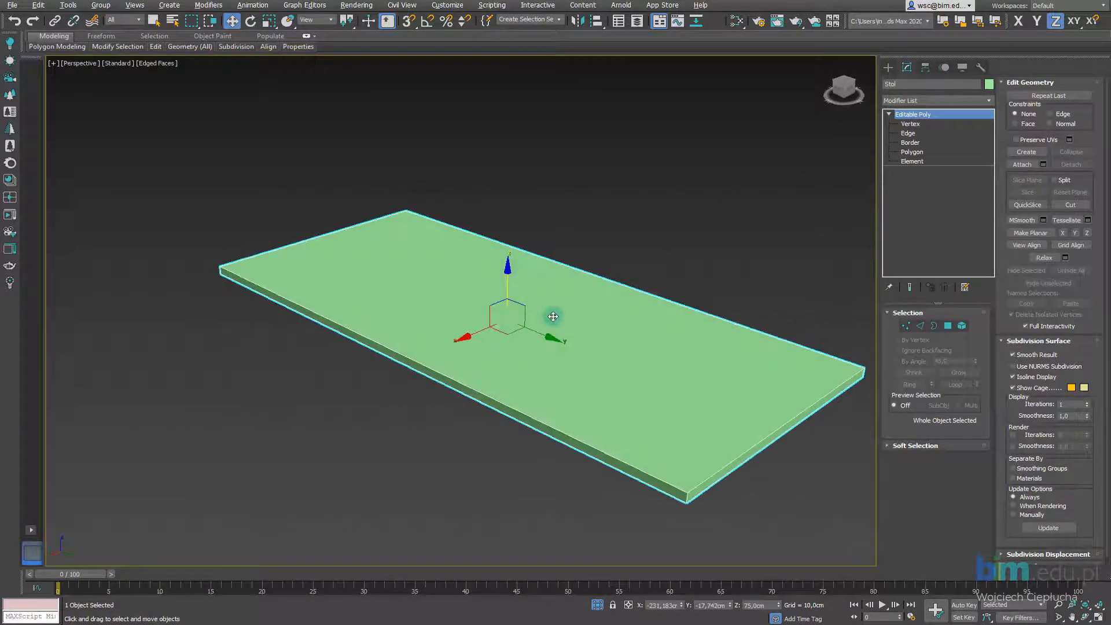
click(908, 133)
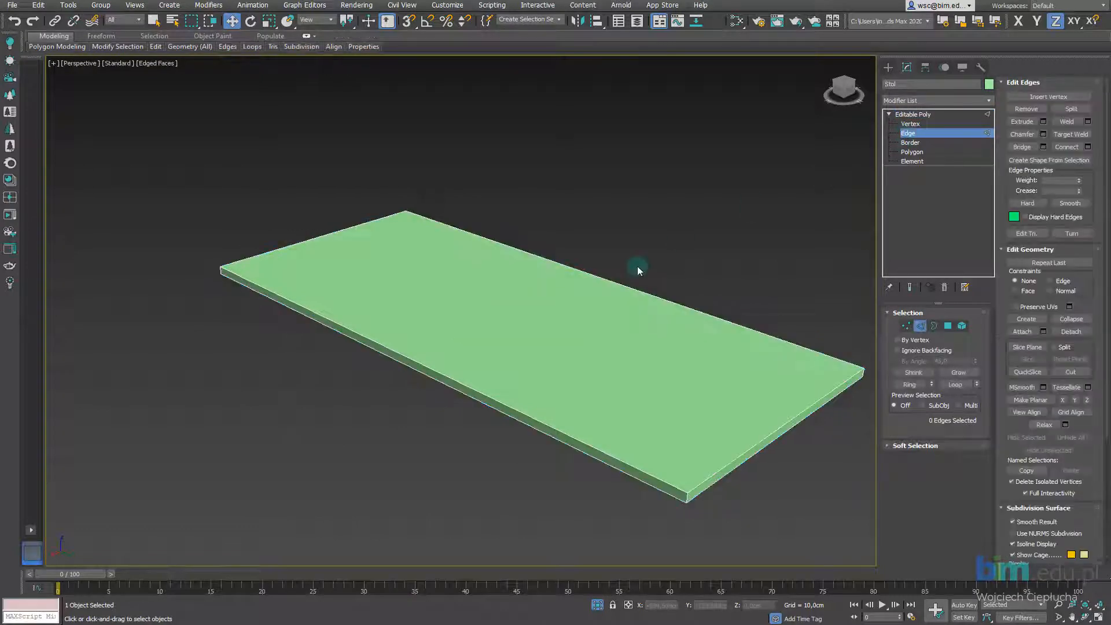
Step: Try selecting the slab's long edges one by one from both sides, and clear the edge selection
click(638, 288)
alt+middle_drag(641, 290, 596, 301)
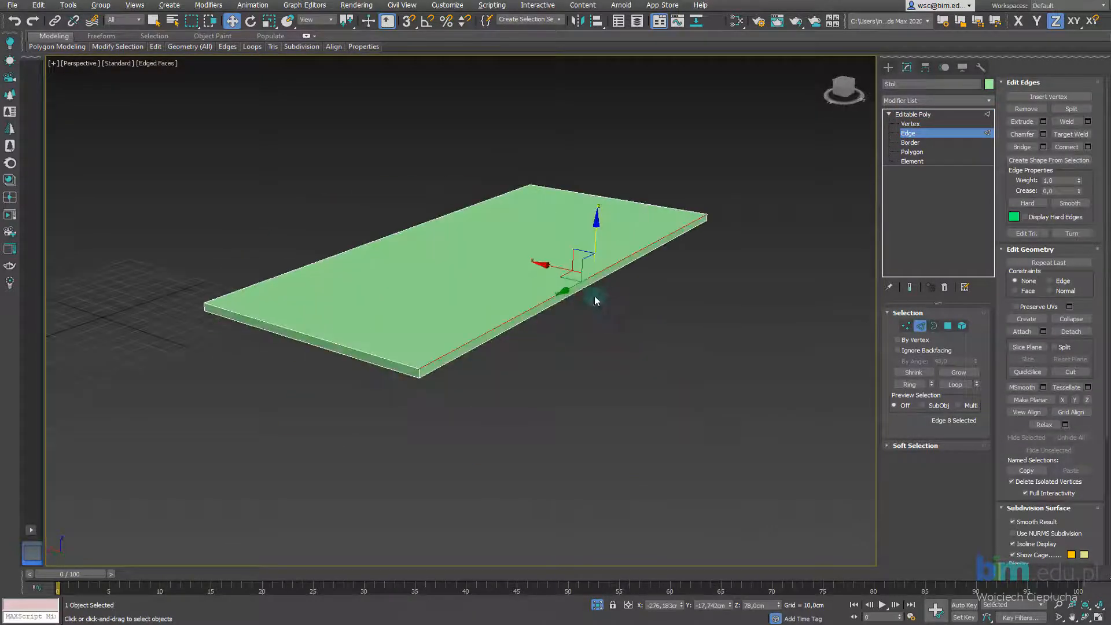
ctrl+click(461, 301)
alt+middle_drag(461, 301, 576, 301)
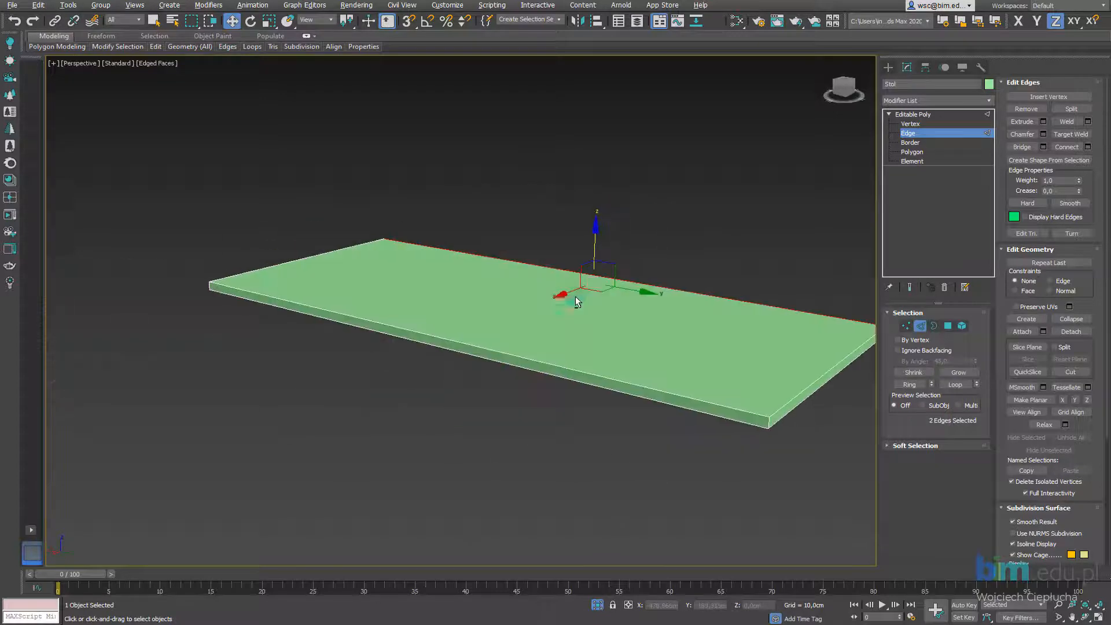
ctrl+click(507, 355)
ctrl+click(506, 364)
click(510, 433)
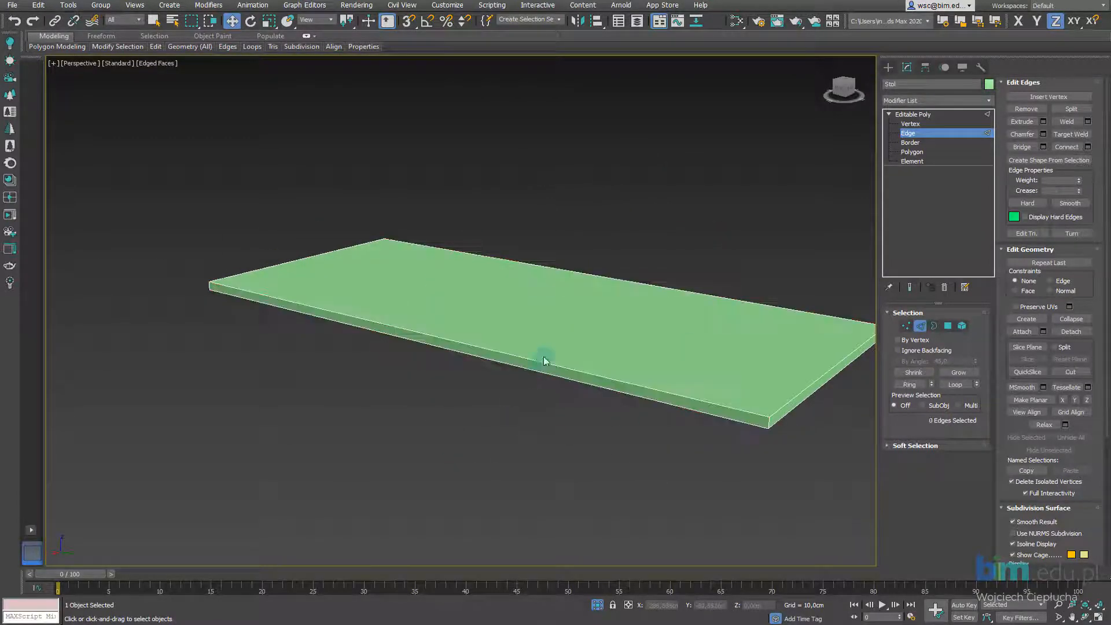
Step: Select one long upper edge of the slab and extend the selection to all four long edges with Ring
click(540, 361)
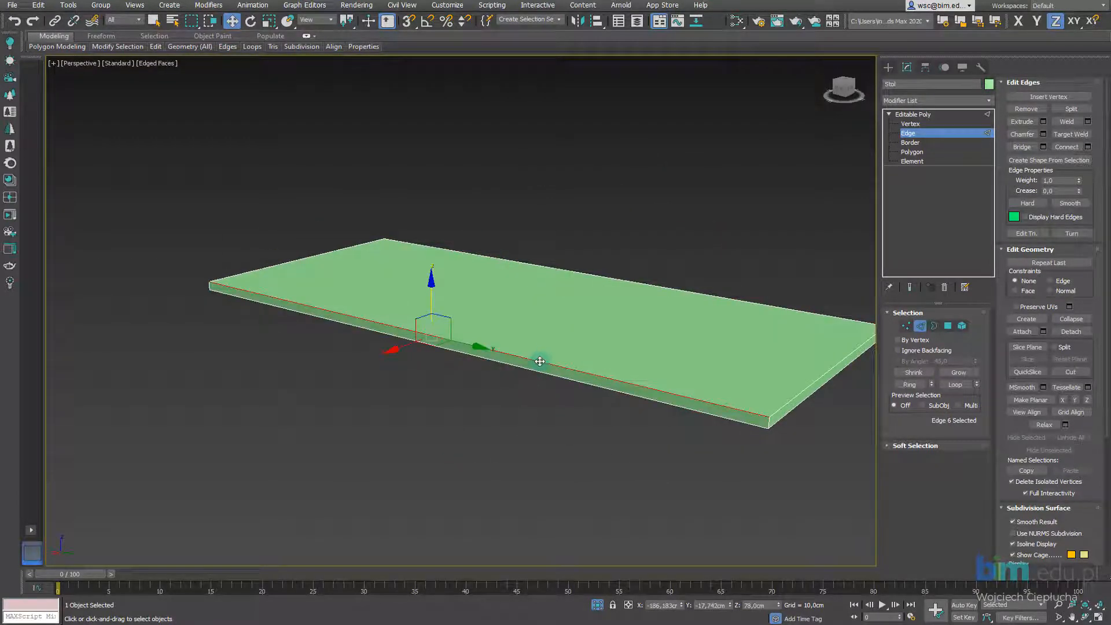
click(910, 385)
alt+middle_drag(682, 372, 575, 381)
alt+middle_drag(443, 263, 469, 278)
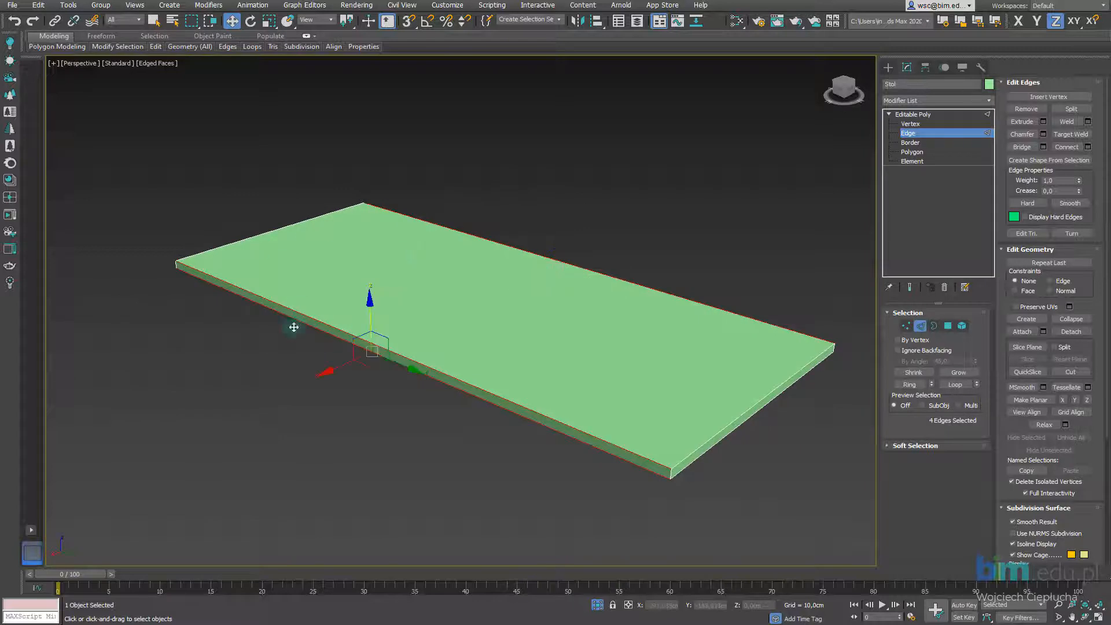
alt+middle_drag(294, 327, 686, 346)
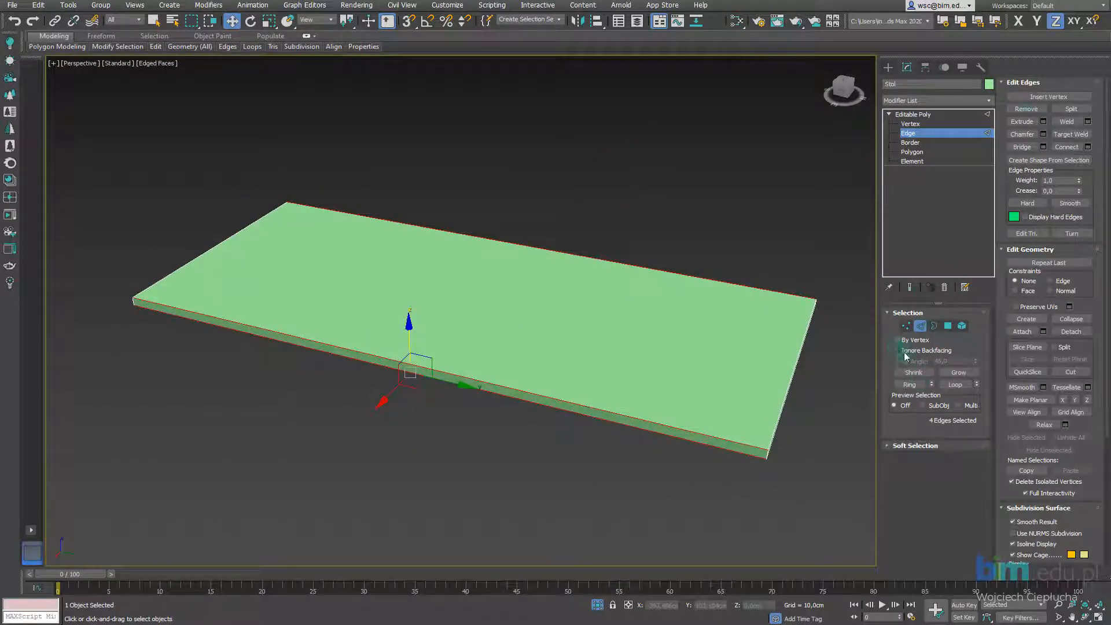
Step: Widen the command panel slightly and open the Connect Edges settings for the four long edges
click(943, 185)
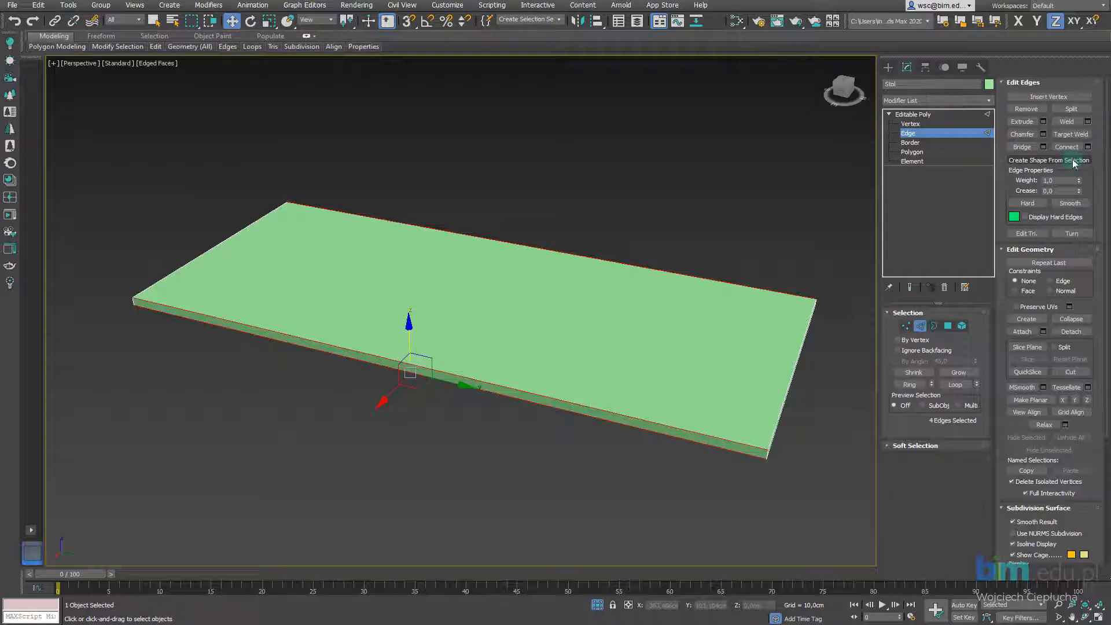
mouse_move(878, 200)
mouse_down()
mouse_move(1002, 201)
mouse_move(860, 208)
mouse_up()
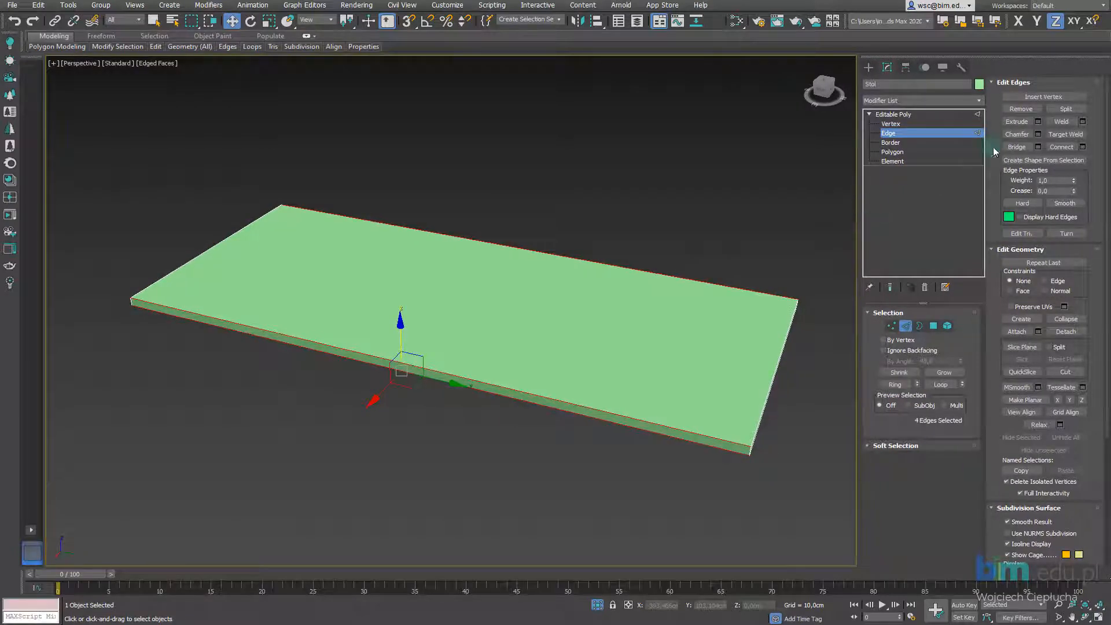
click(1083, 147)
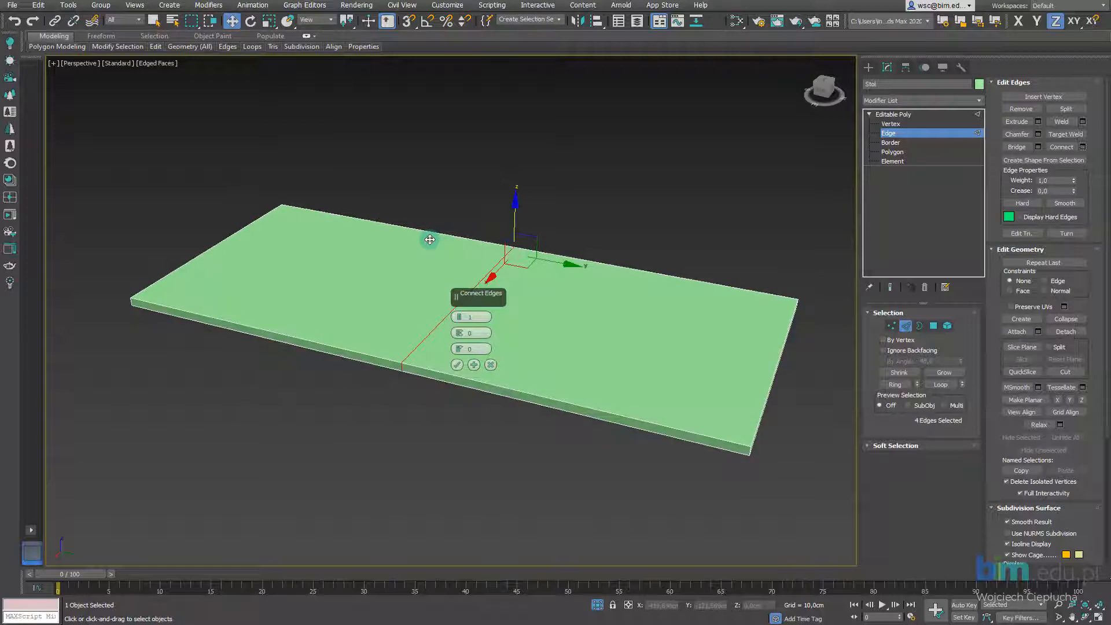
Step: Toggle the Edged Faces display off and on repeatedly, leaving it switched on
key(F4)
key(F4)
key(F4)
key(F4)
key(F4)
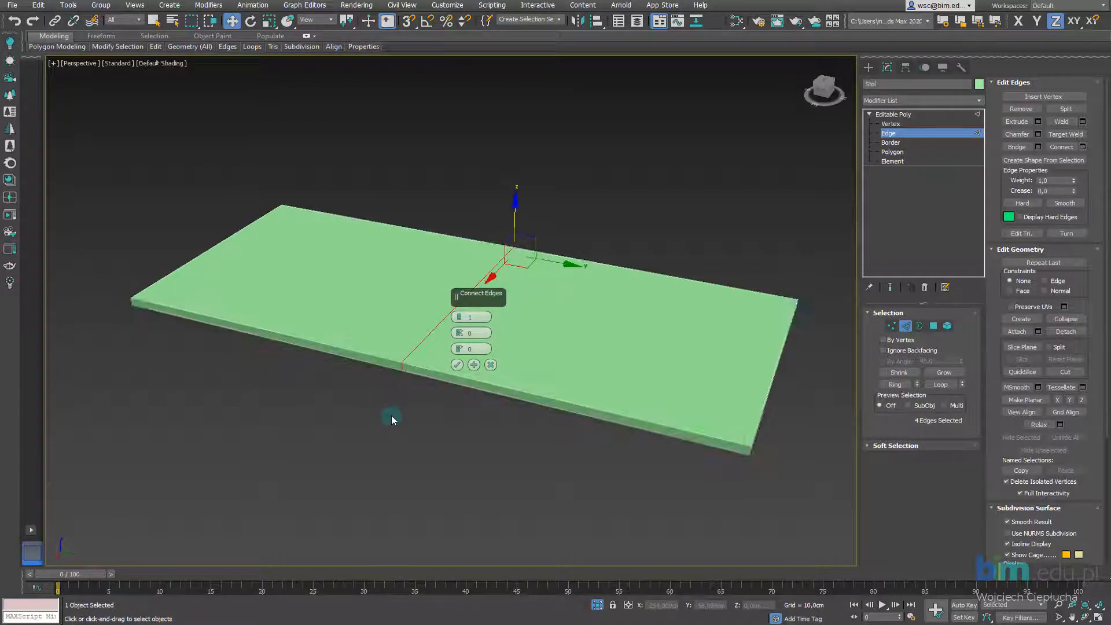
key(F4)
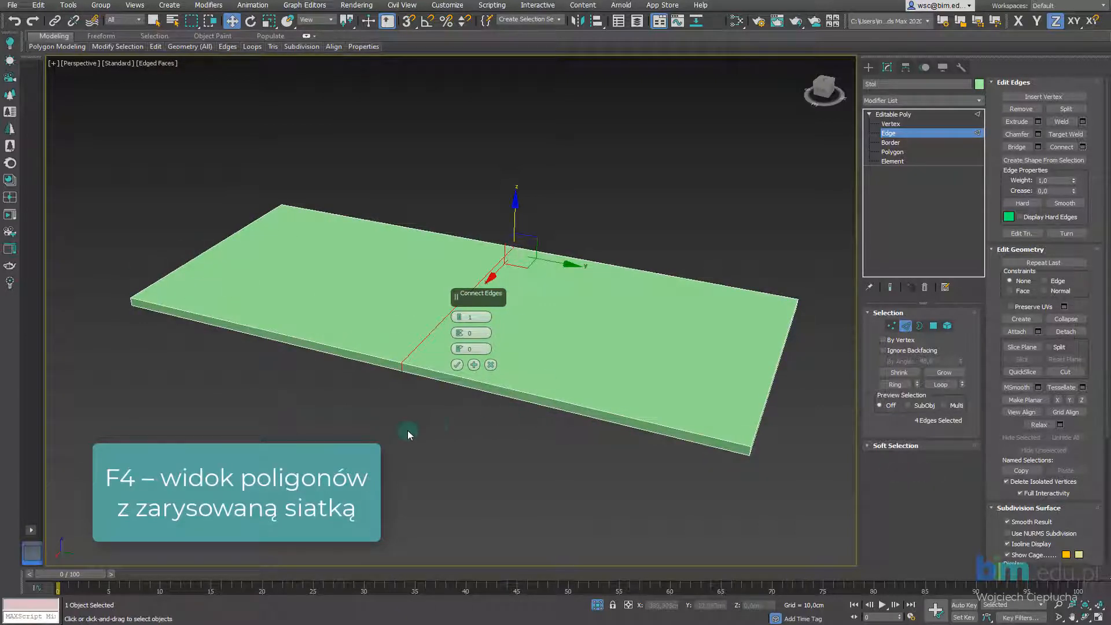
Step: Connect the slab's four long edges with 2 segments, Pinch 94 and Slide 0, then clear the edge selection
click(462, 314)
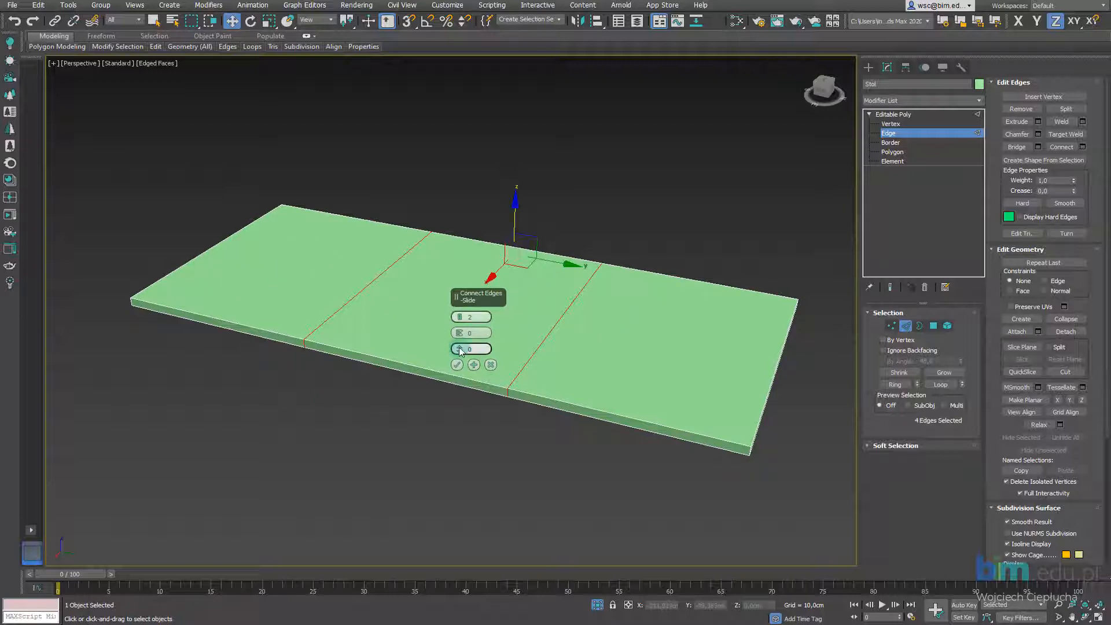
drag(459, 347, 479, 518)
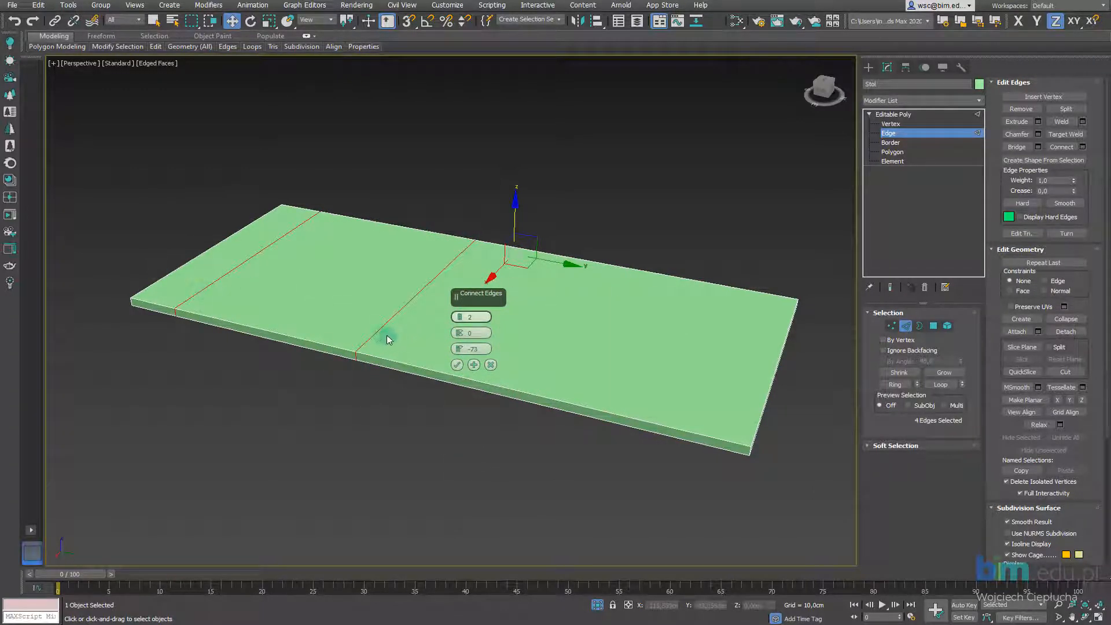
right_click(488, 348)
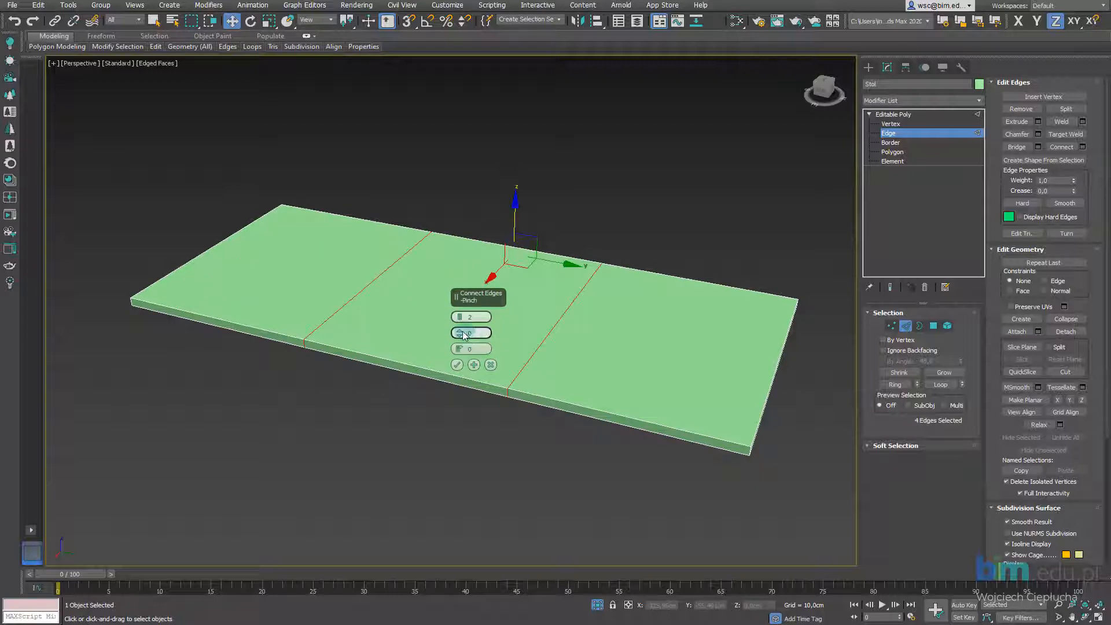
drag(463, 333, 467, 129)
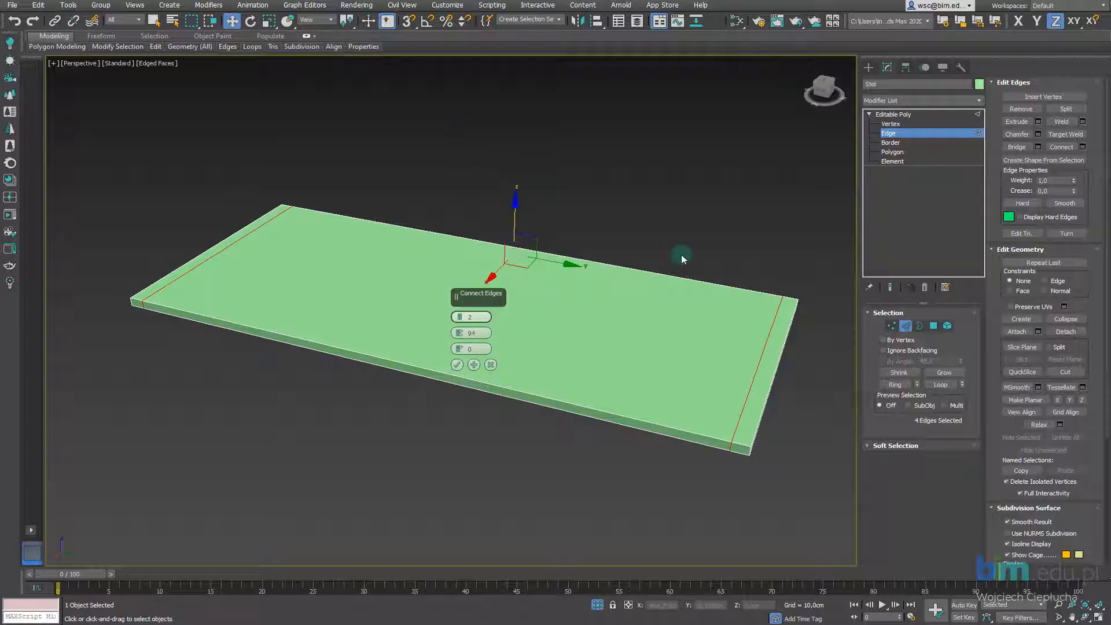
click(461, 365)
click(820, 425)
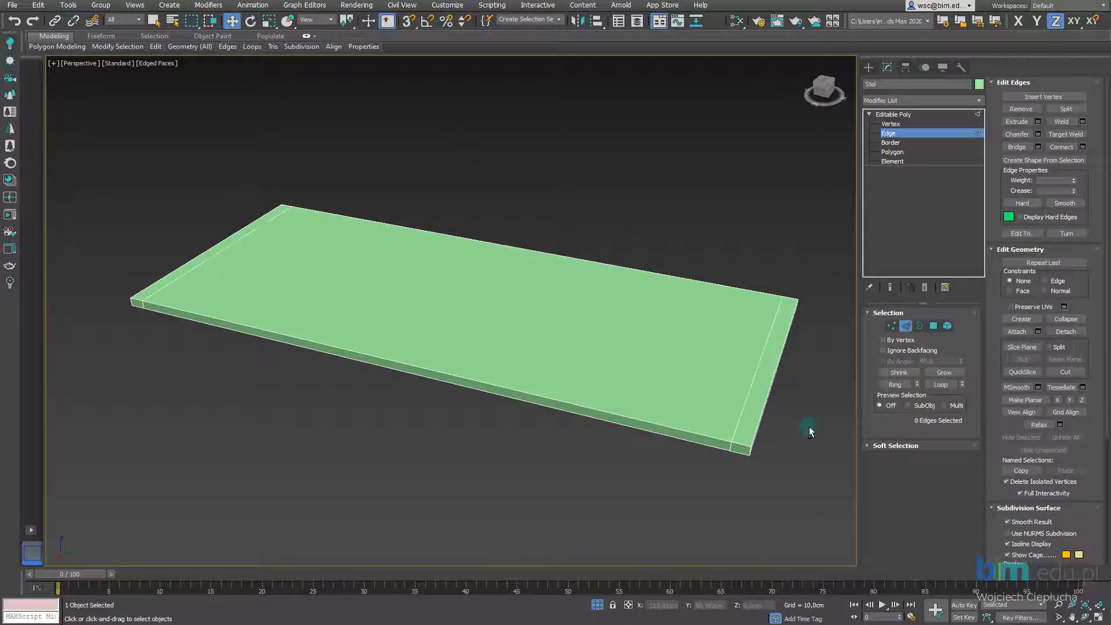
Step: Select the upper edge of the slab's short end and extend the selection to all parallel crosswise edges with Ring
alt+middle_drag(810, 426, 566, 439)
click(566, 440)
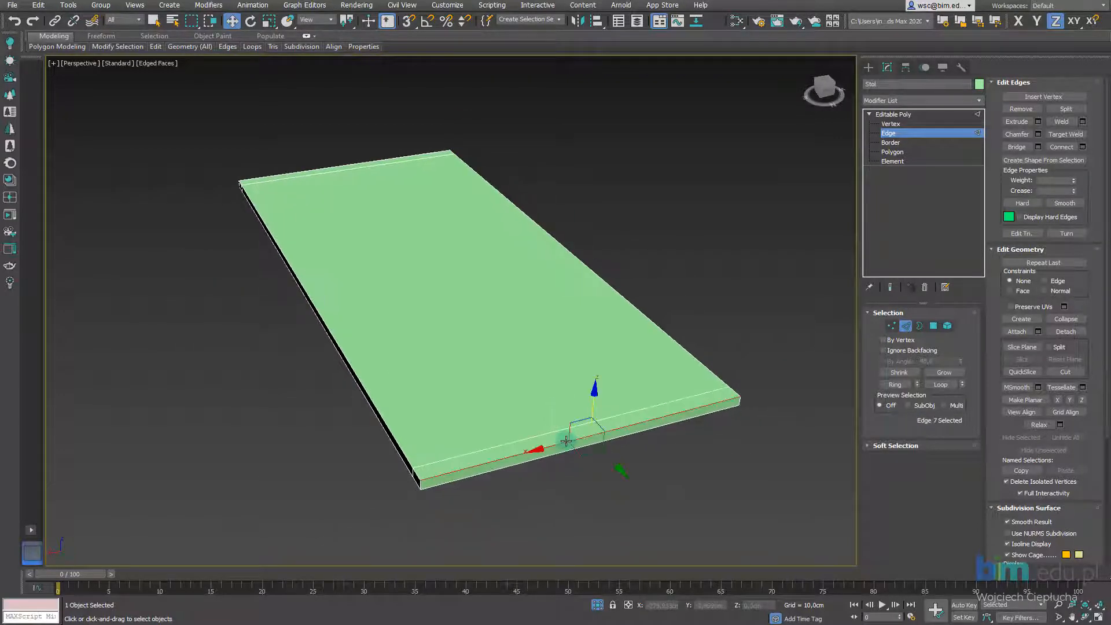
click(899, 386)
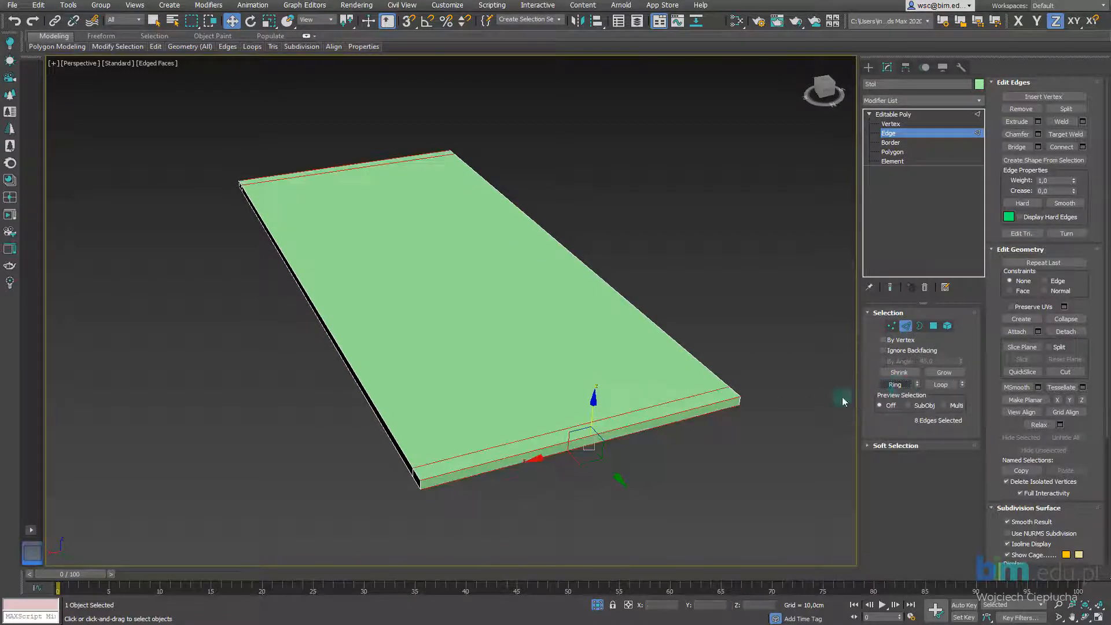
mouse_move(290, 293)
alt+middle_down()
mouse_move(429, 285)
mouse_move(491, 250)
mouse_move(490, 236)
mouse_move(457, 295)
mouse_move(296, 289)
alt+middle_up()
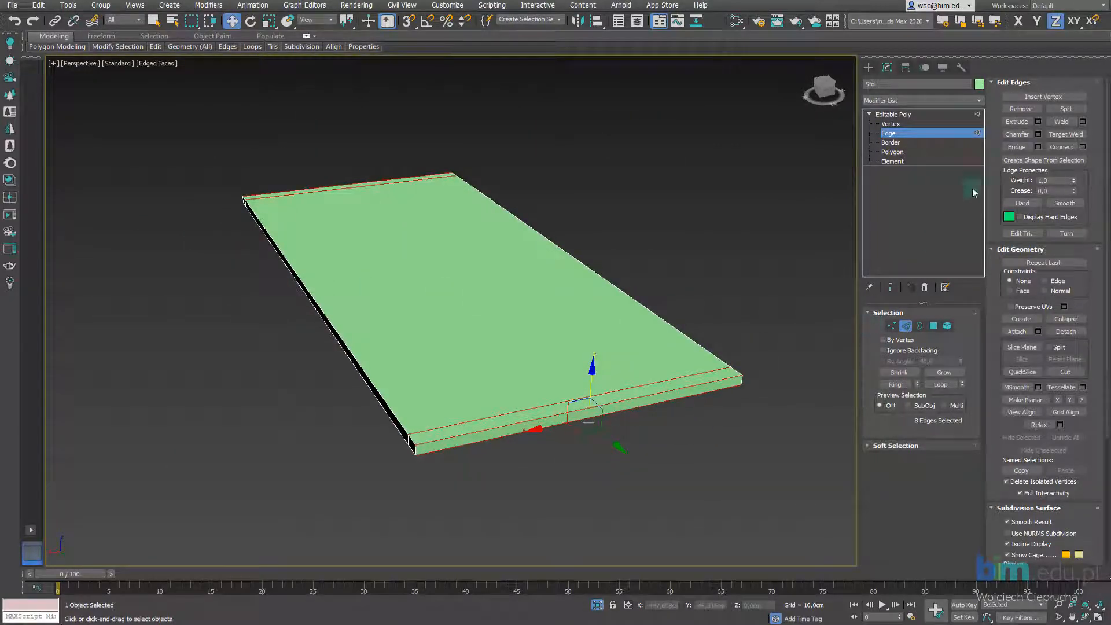
Step: Connect the crosswise edges with 2 segments, lowering the Pinch so the new lines lie slightly farther from the long sides
click(1084, 148)
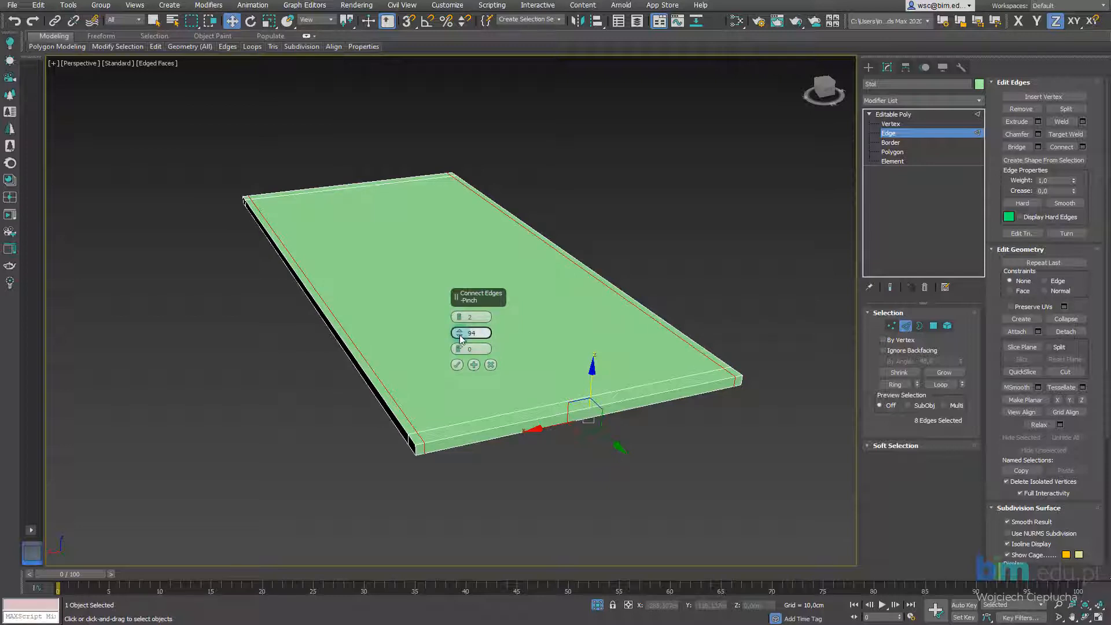
drag(460, 338, 460, 333)
scroll(421, 447, up, 4)
scroll(421, 448, down, 4)
click(457, 366)
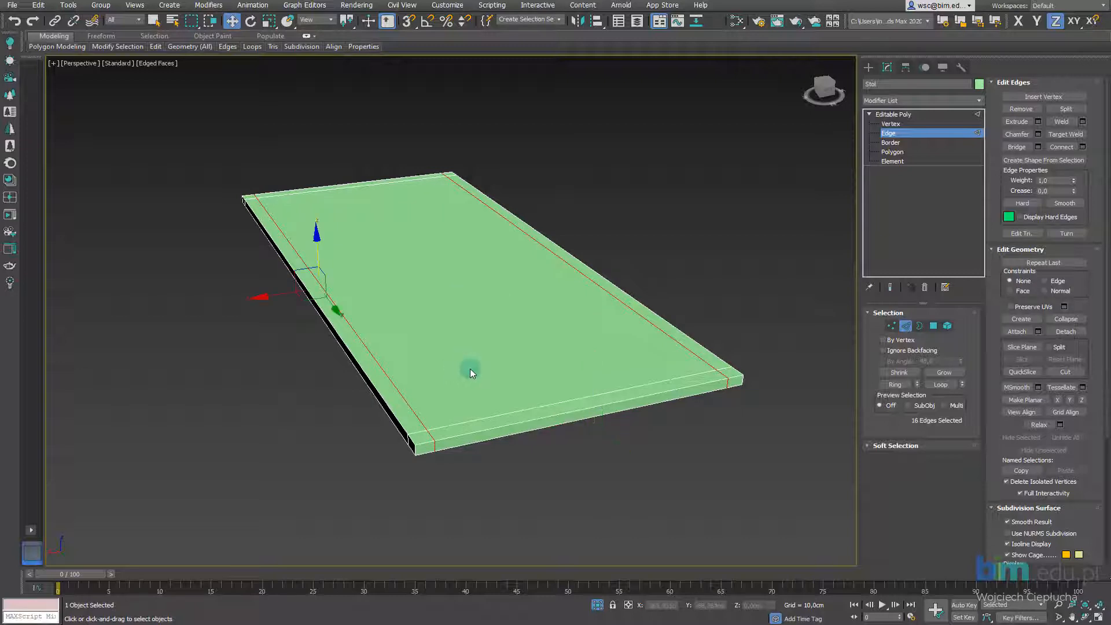
Step: At Polygon level, select the four small corner polygons on the underside of the slab
alt+middle_drag(521, 372, 521, 350)
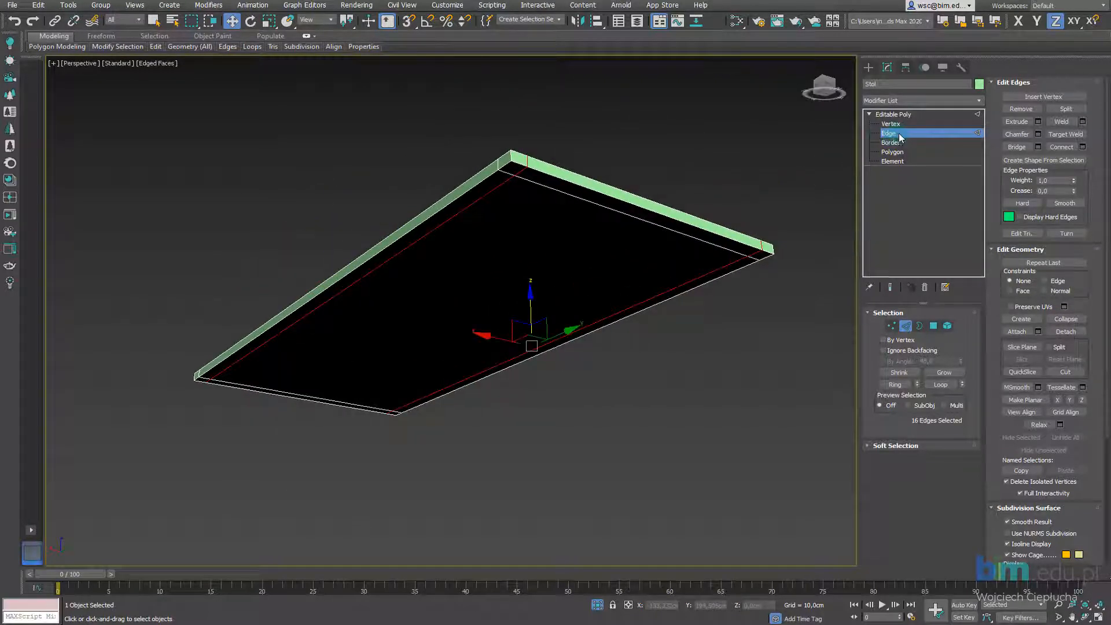
click(906, 152)
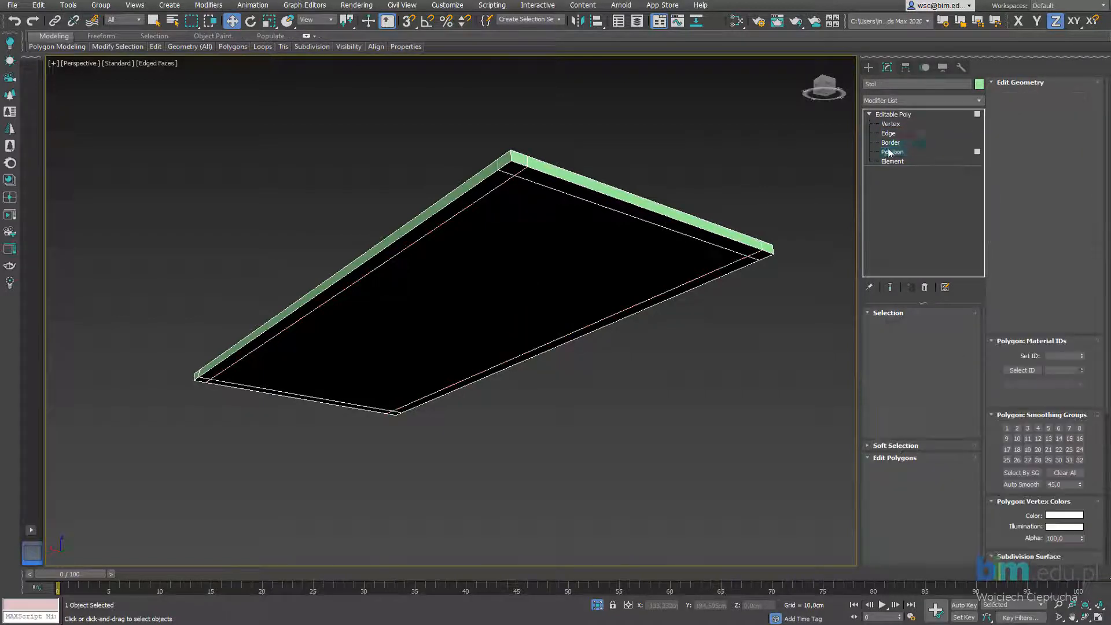
click(752, 161)
scroll(504, 172, up, 5)
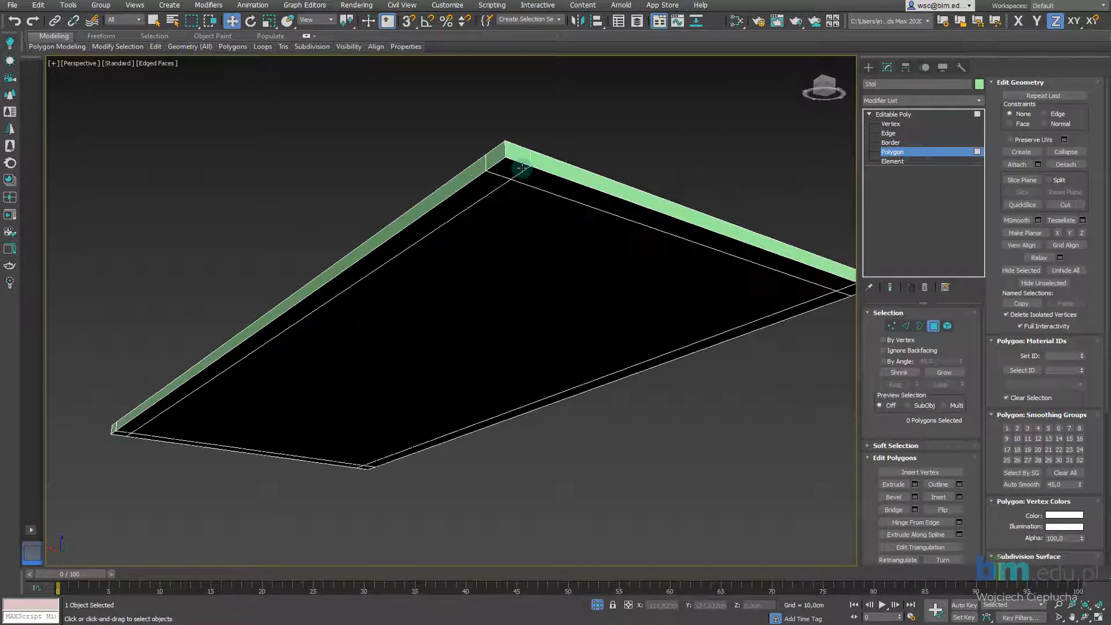
click(501, 169)
middle_drag(769, 295, 493, 263)
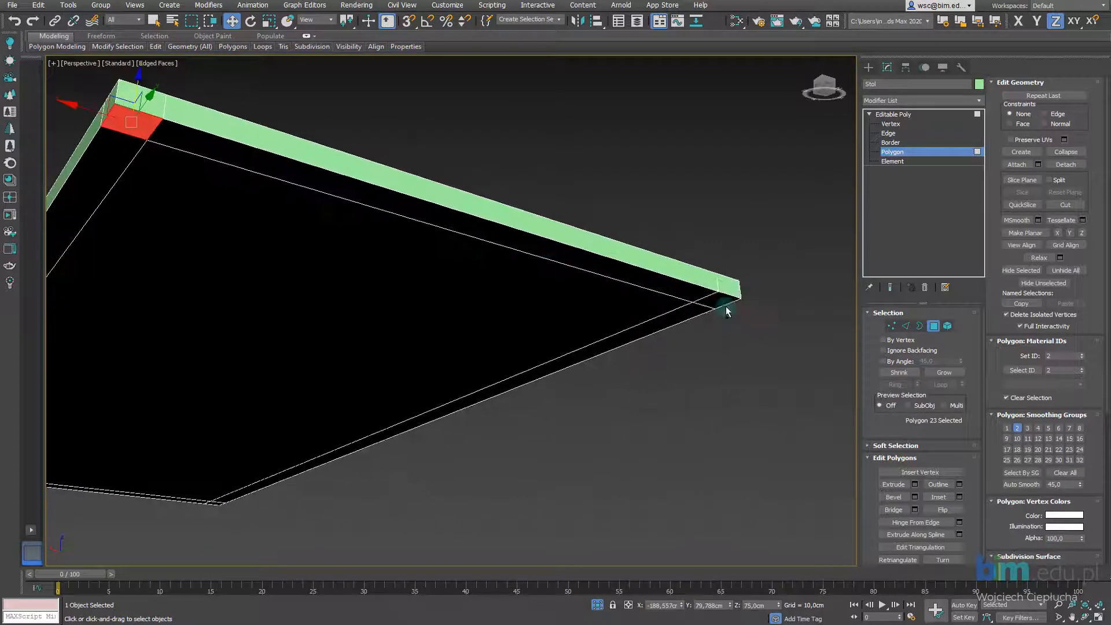
ctrl+click(715, 301)
middle_drag(428, 338, 761, 107)
scroll(537, 274, up, 4)
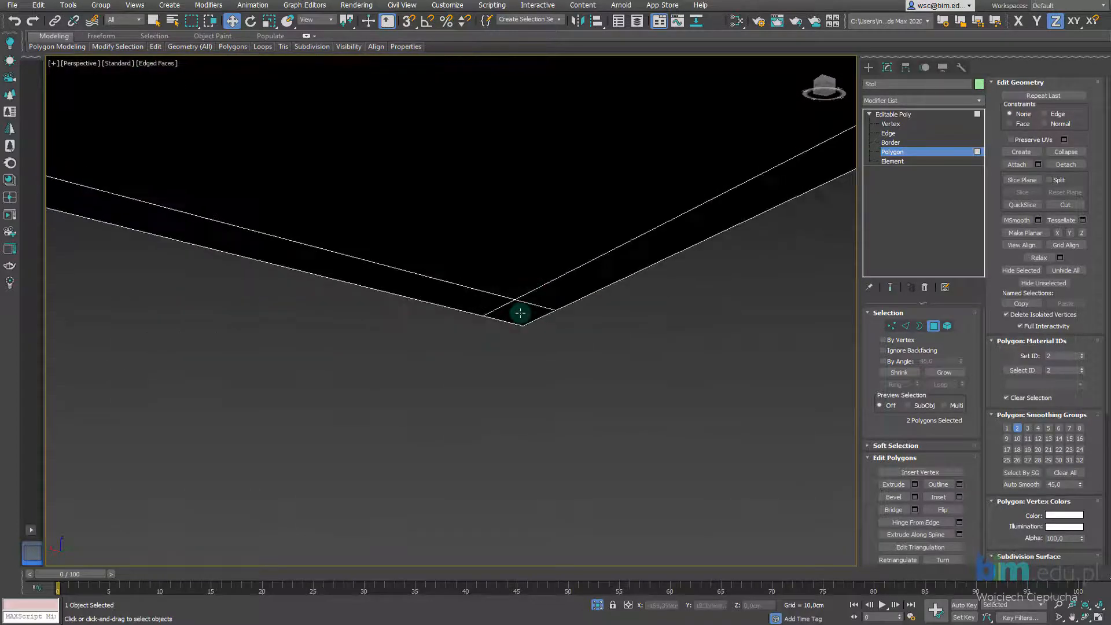
ctrl+click(519, 313)
scroll(498, 310, down, 6)
ctrl+click(298, 265)
alt+middle_drag(378, 291, 367, 330)
alt+middle_drag(550, 374, 479, 219)
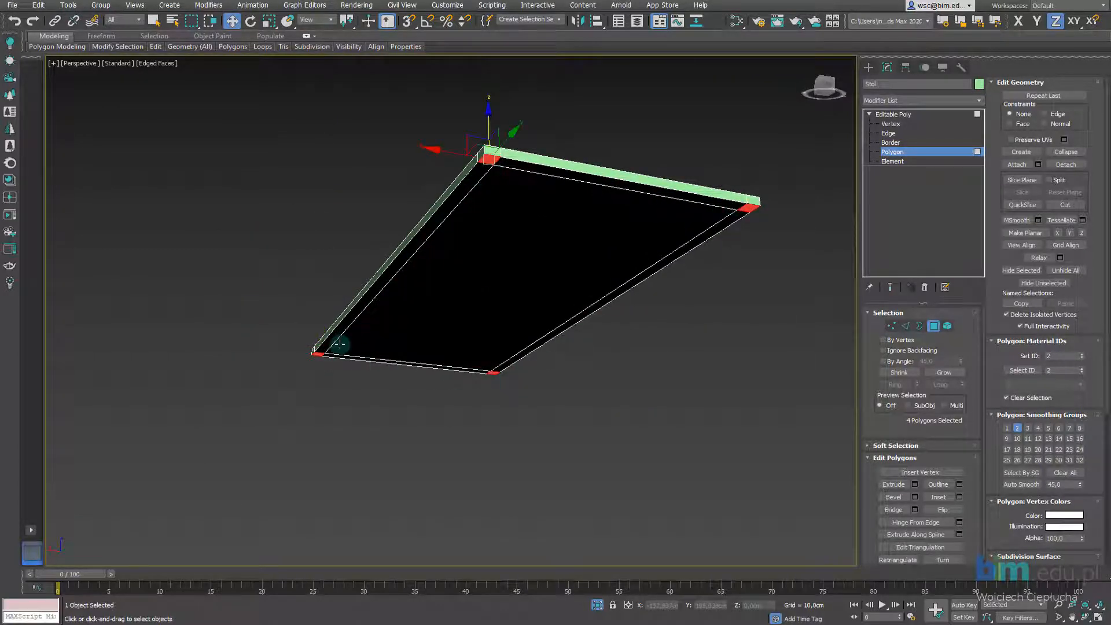
Step: Add the long underside border strip to the selection, then reselect only the four corner polygons
alt+middle_drag(339, 343, 372, 298)
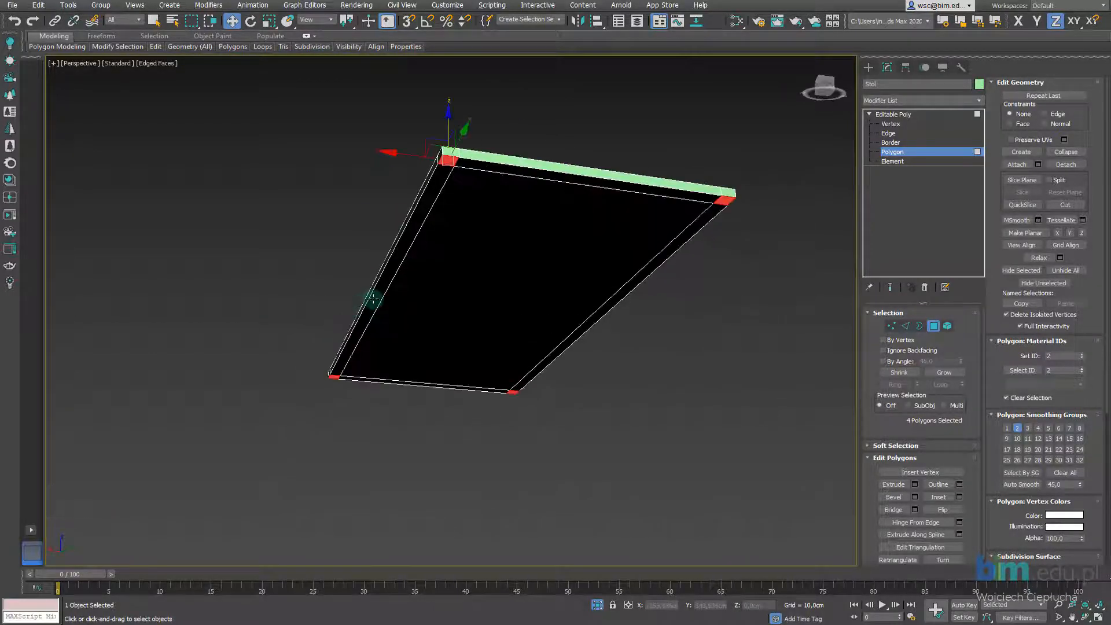
ctrl+click(374, 296)
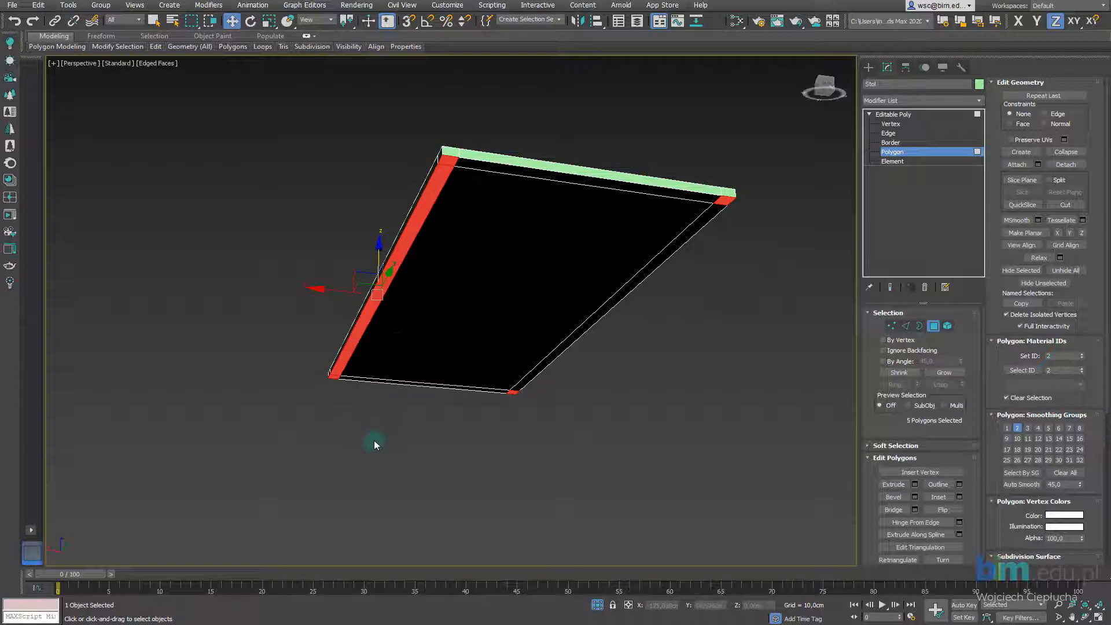
click(334, 375)
ctrl+click(456, 170)
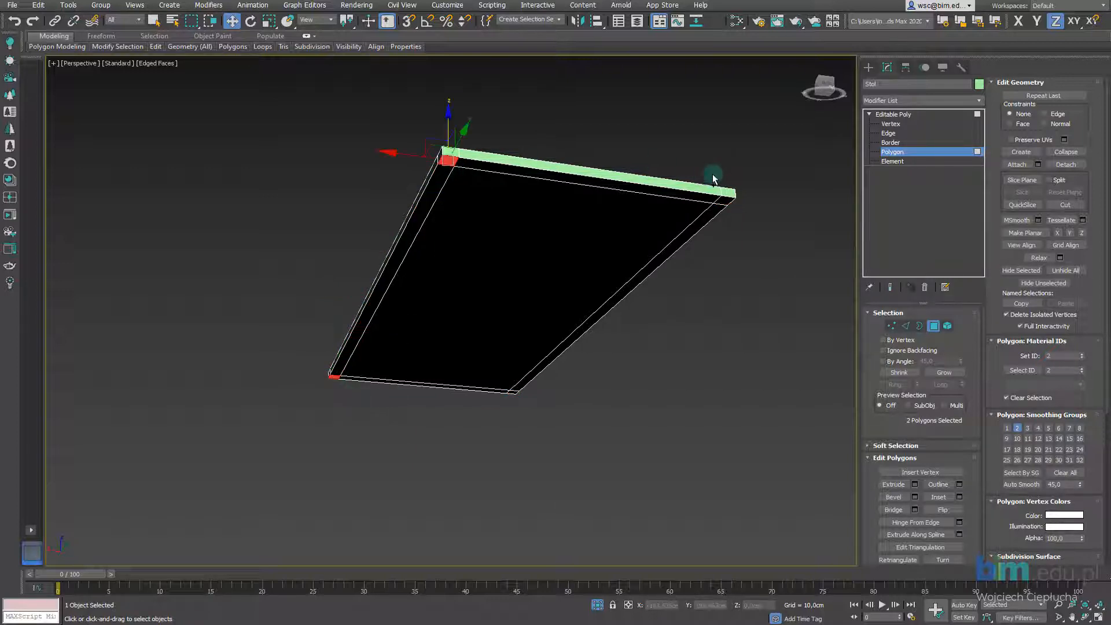
ctrl+click(722, 196)
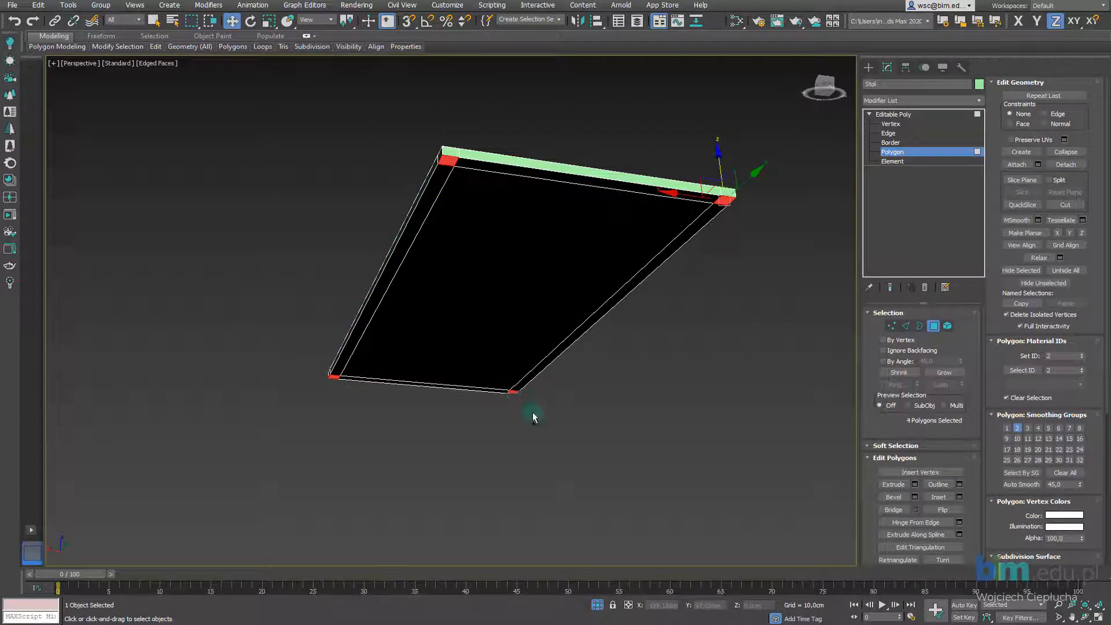
alt+middle_drag(533, 418, 494, 365)
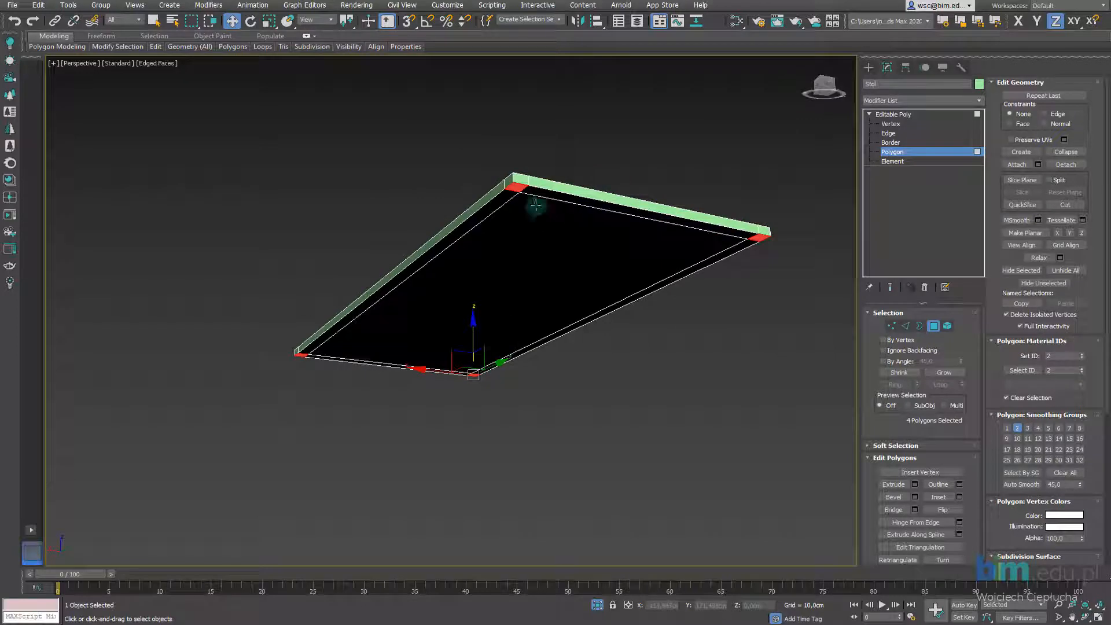
click(491, 186)
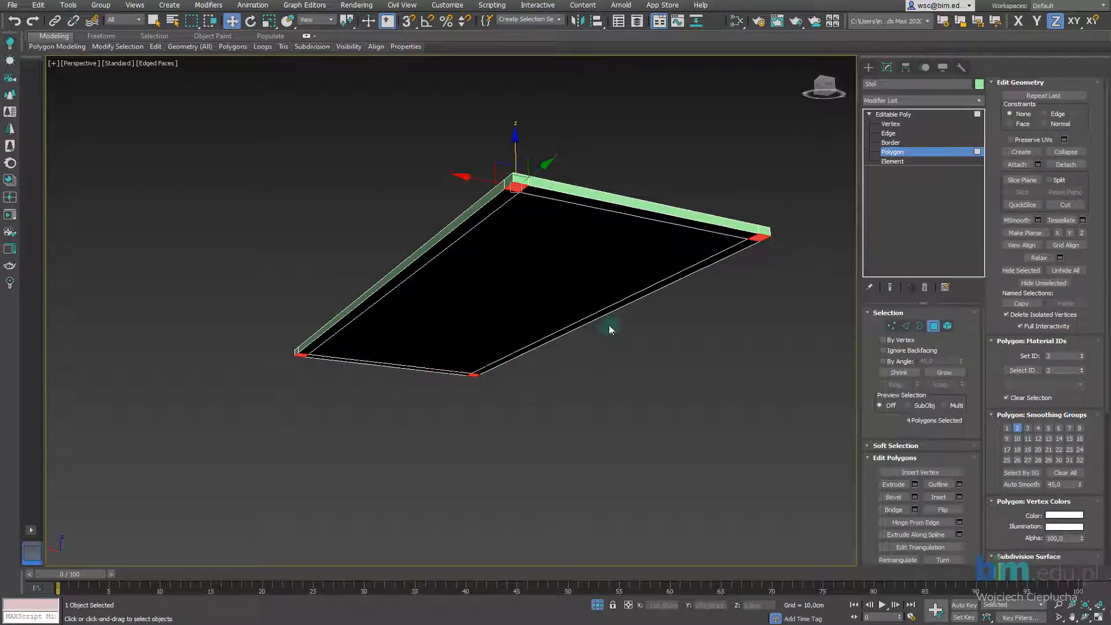
Step: Extrude the four corner polygons downward by 85 cm to form the table legs
click(915, 485)
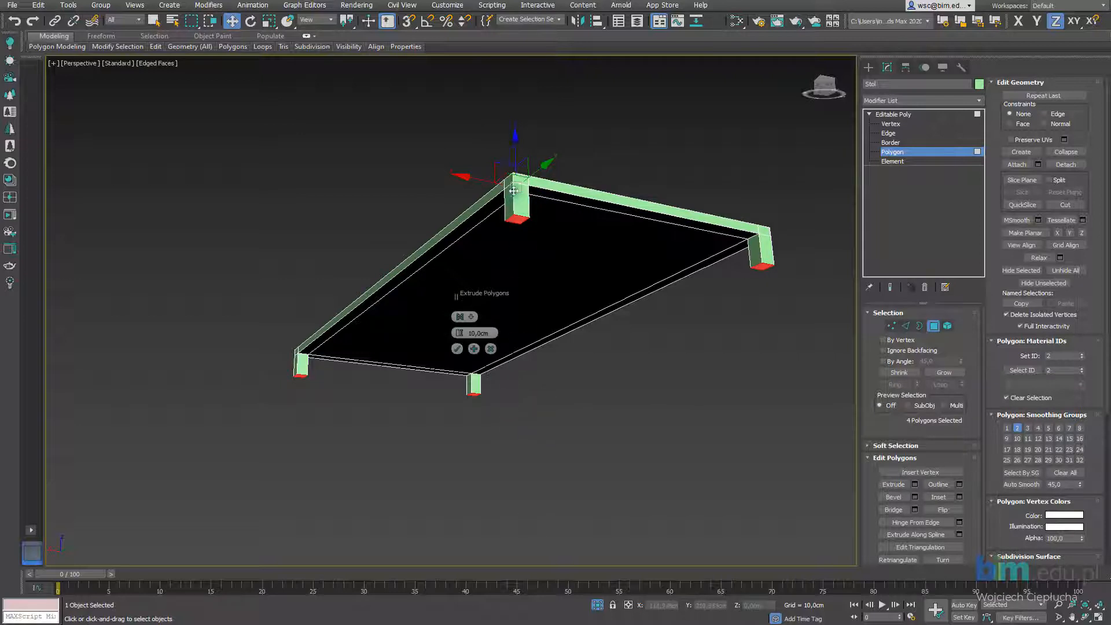
scroll(498, 183, up, 3)
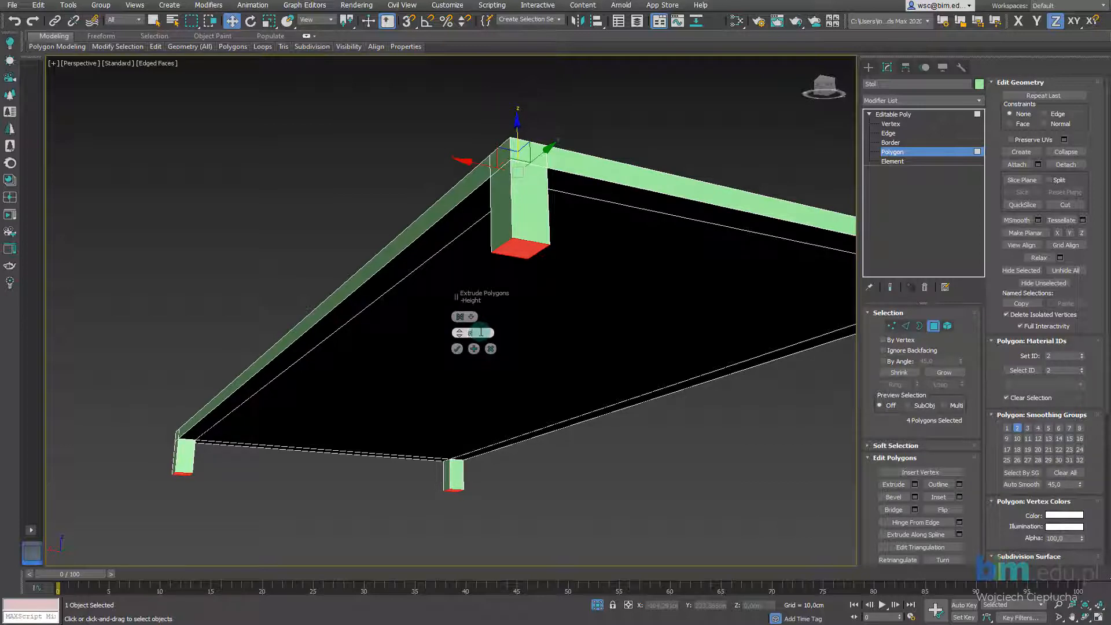
key(Return)
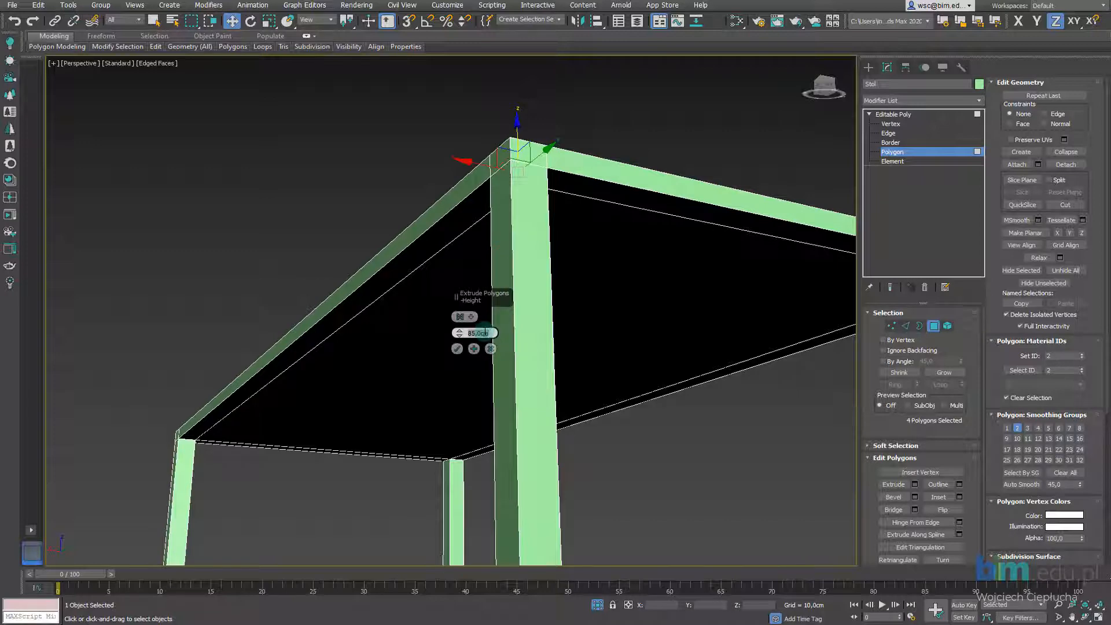
click(457, 349)
scroll(455, 354, down, 4)
alt+middle_drag(455, 355, 474, 336)
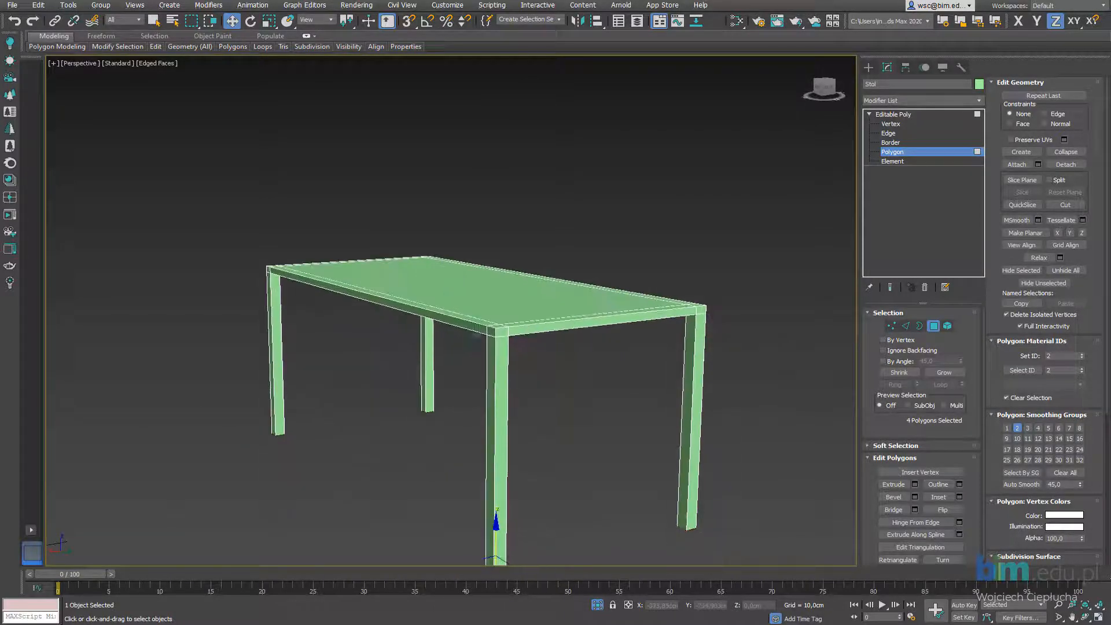
Step: Turn off isolation to show the room and examine how the table legs meet the floor
click(597, 606)
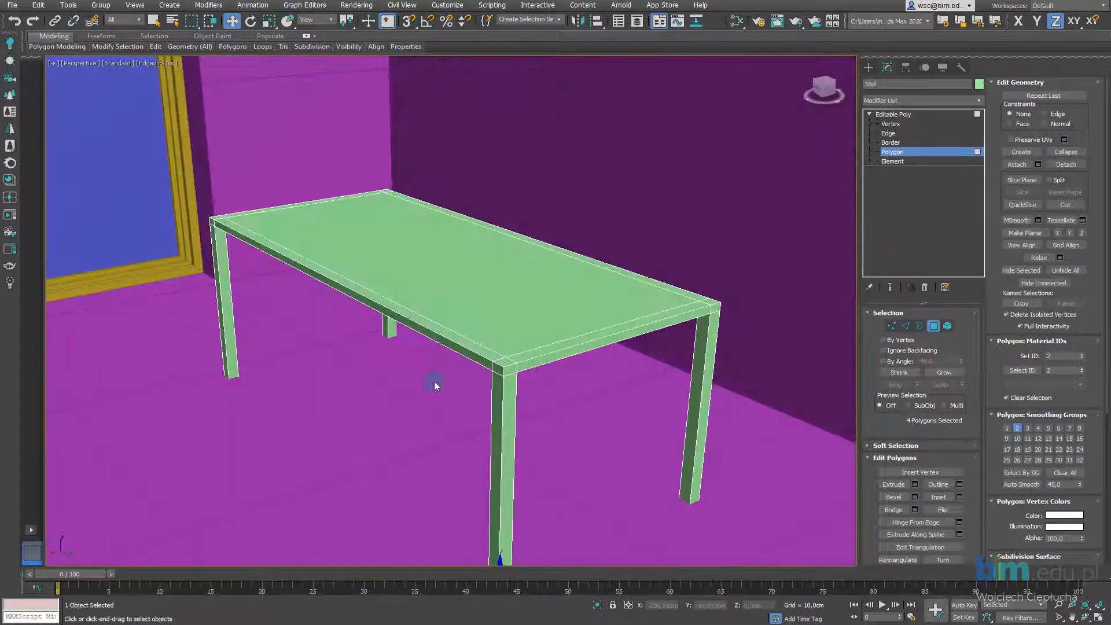
scroll(457, 367, down, 3)
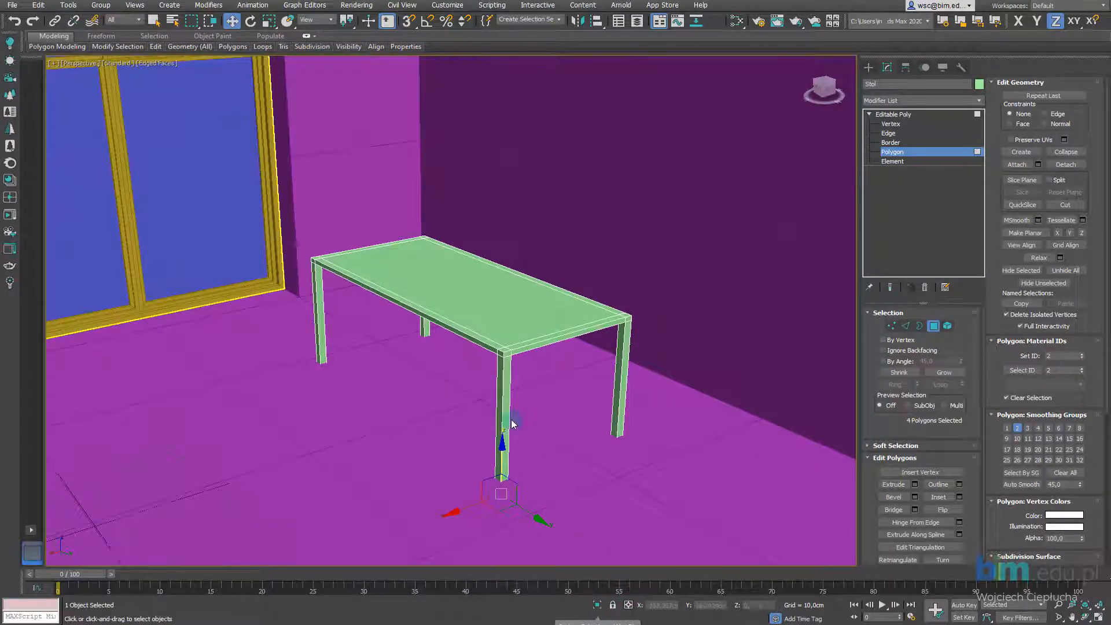
middle_drag(514, 424, 544, 460)
scroll(539, 433, up, 2)
middle_drag(495, 418, 495, 422)
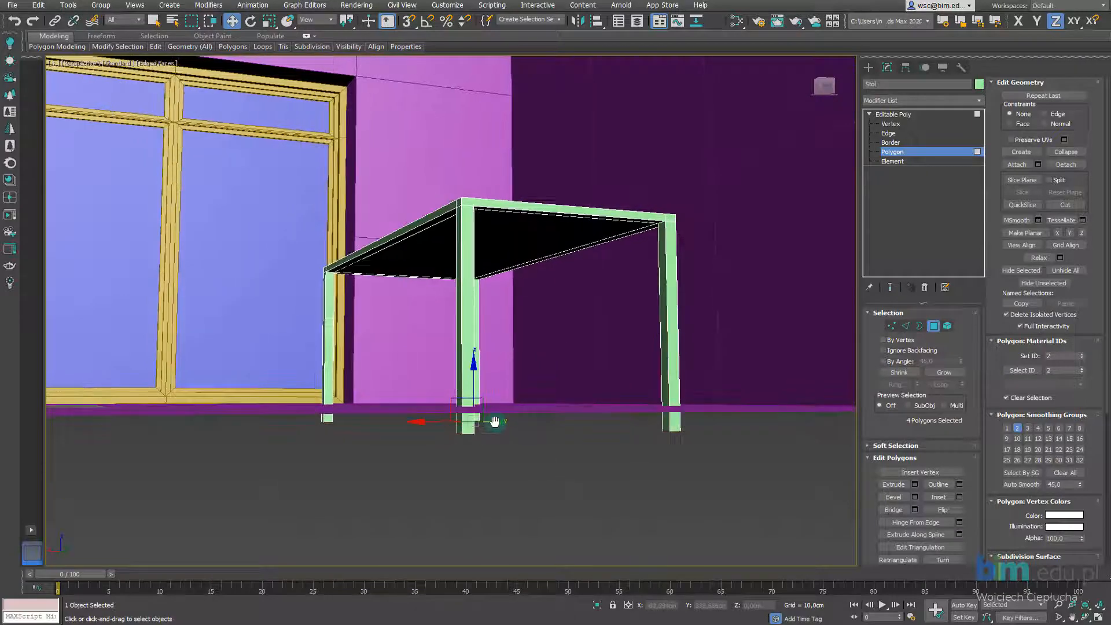
mouse_move(587, 429)
alt+middle_down()
mouse_move(615, 436)
mouse_move(568, 423)
mouse_move(586, 427)
alt+middle_up()
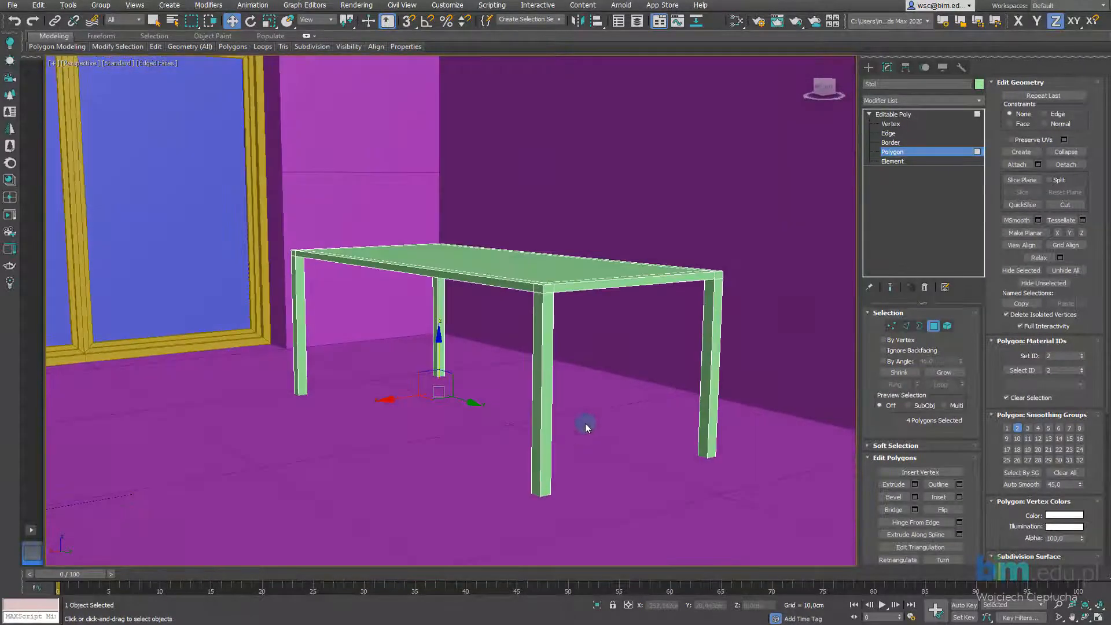
Step: Leave the Polygon level, switch the table to Edge level and isolate it from the room again
click(900, 154)
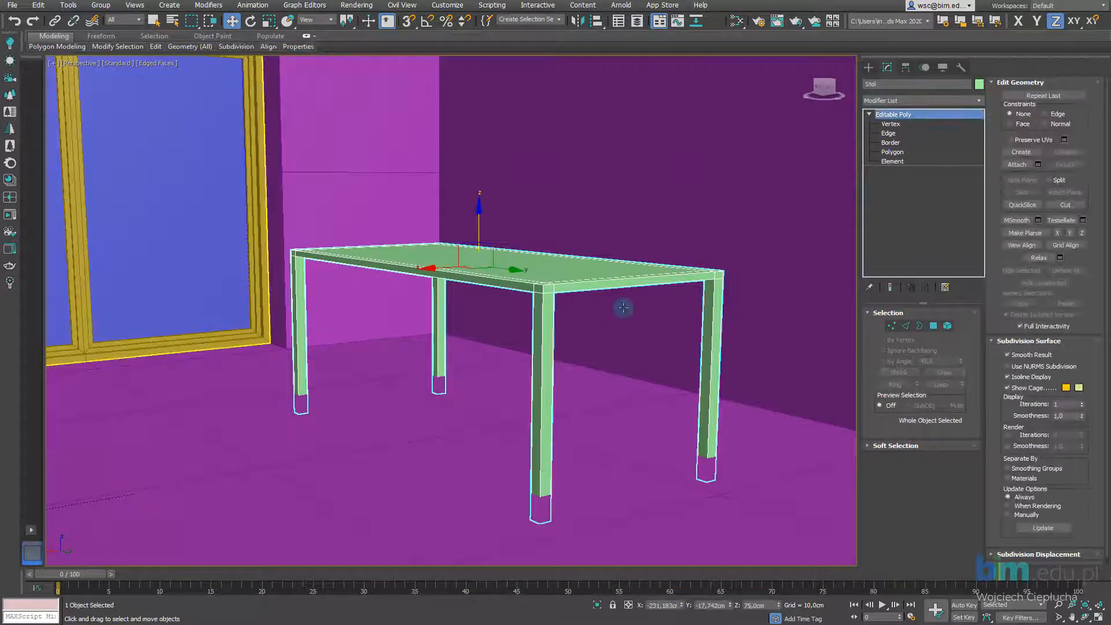
alt+middle_drag(625, 307, 575, 318)
scroll(575, 318, up, 2)
scroll(415, 312, up, 5)
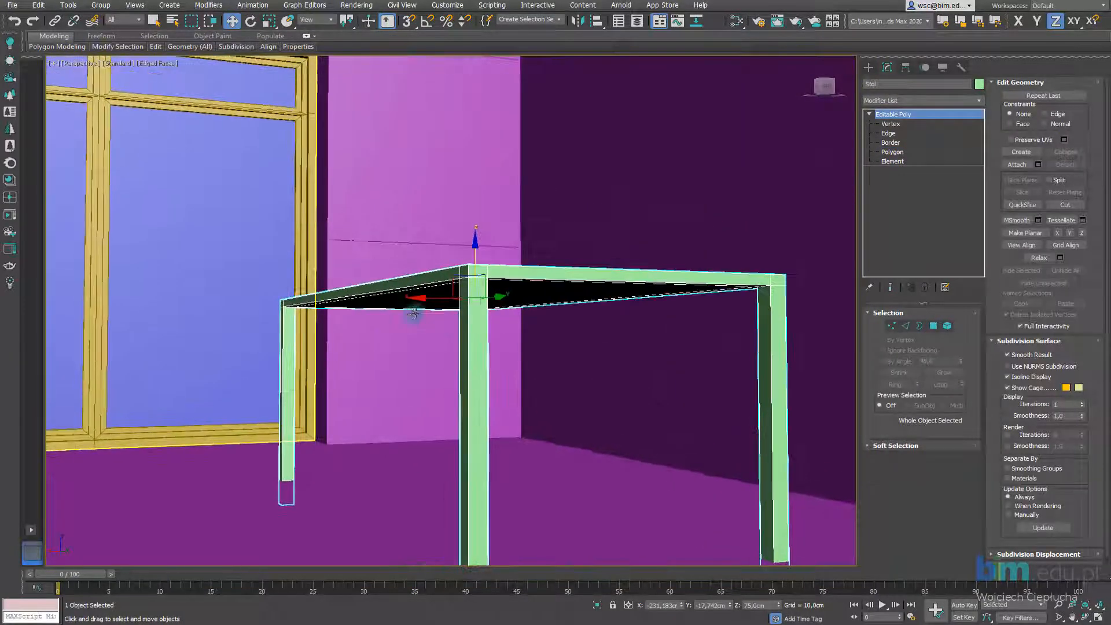
scroll(412, 311, down, 6)
scroll(402, 295, up, 2)
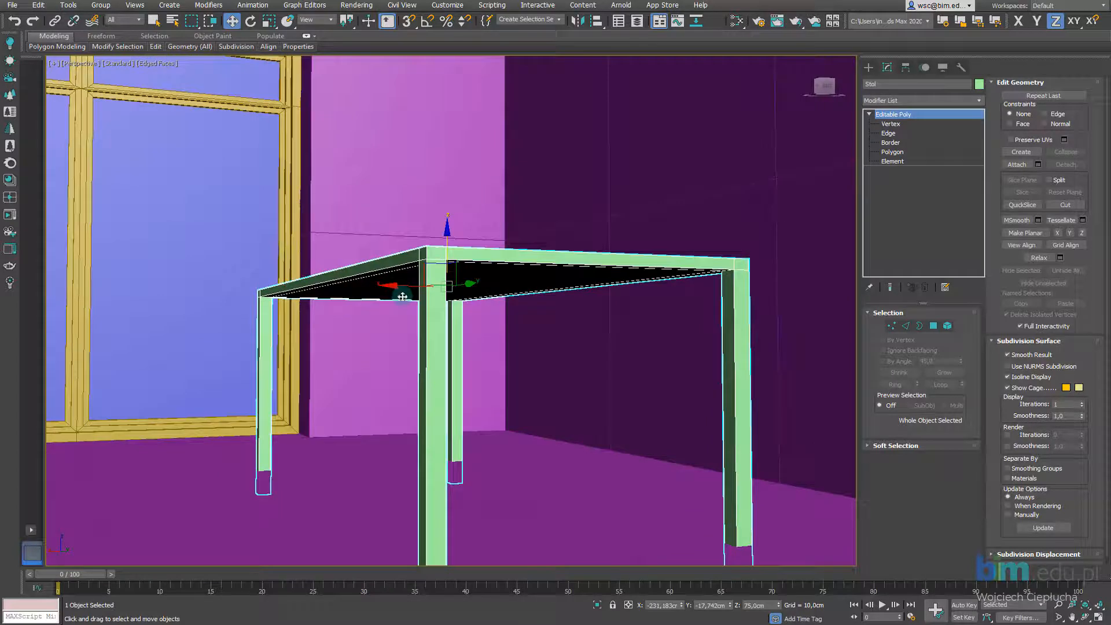
click(888, 134)
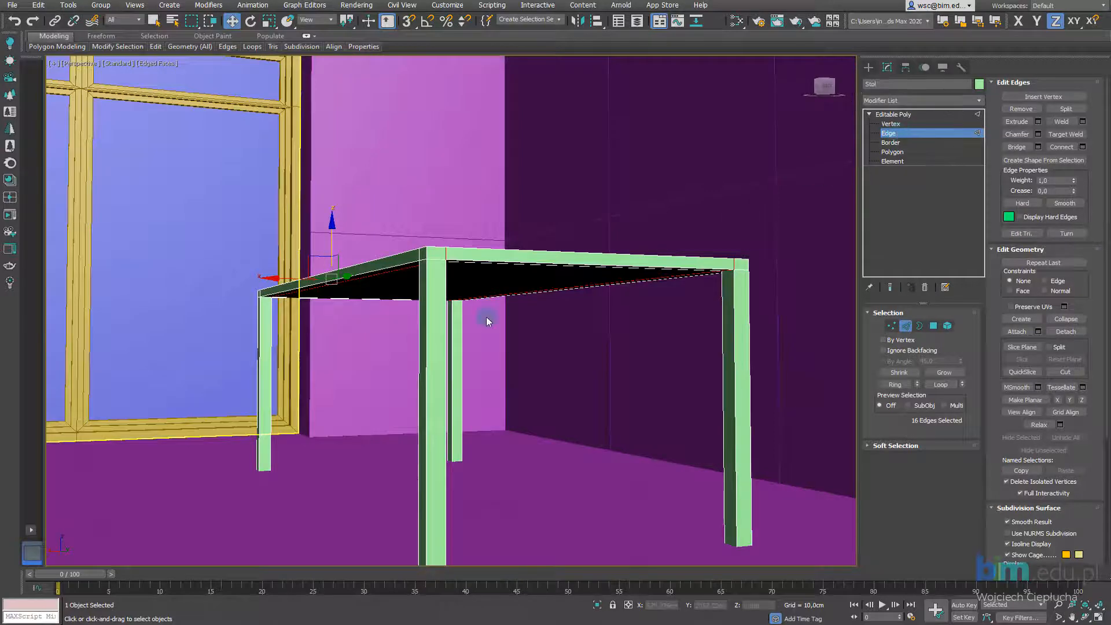
click(598, 605)
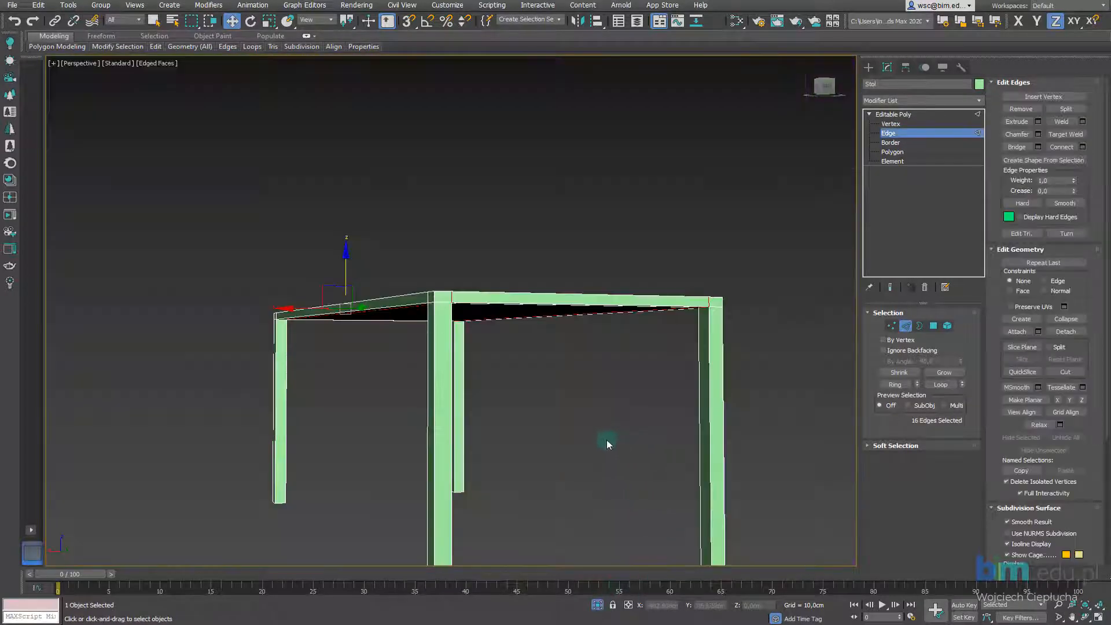
Step: Show the isolated table in Front view and frame its top and legs
alt+middle_drag(690, 408, 587, 385)
key(f)
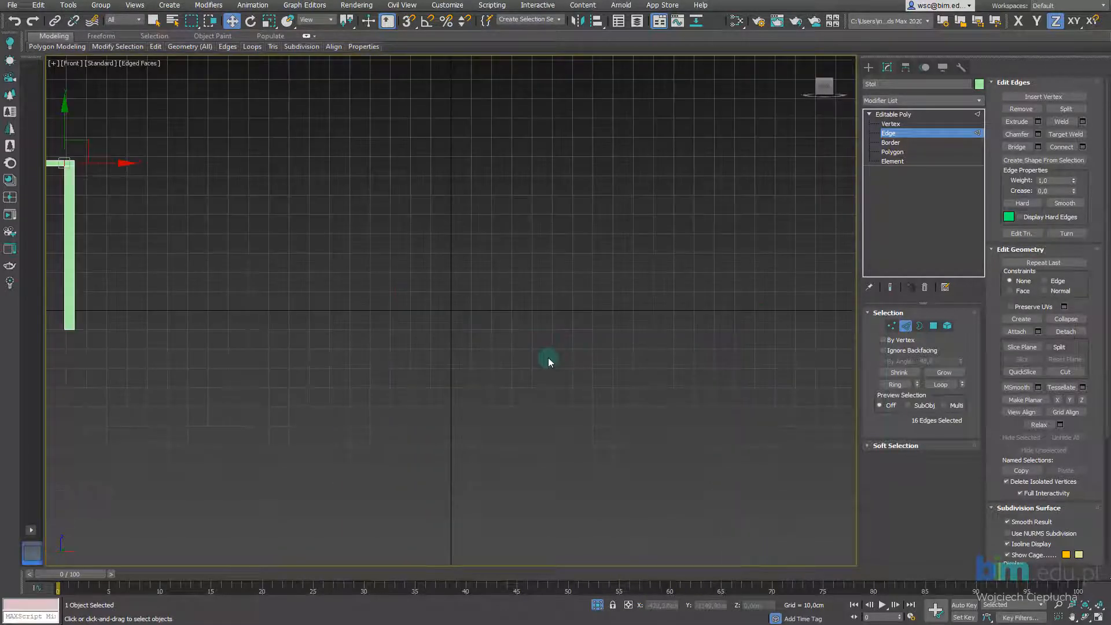
middle_drag(238, 293, 652, 318)
scroll(436, 219, up, 4)
scroll(436, 219, up, 2)
scroll(434, 219, down, 2)
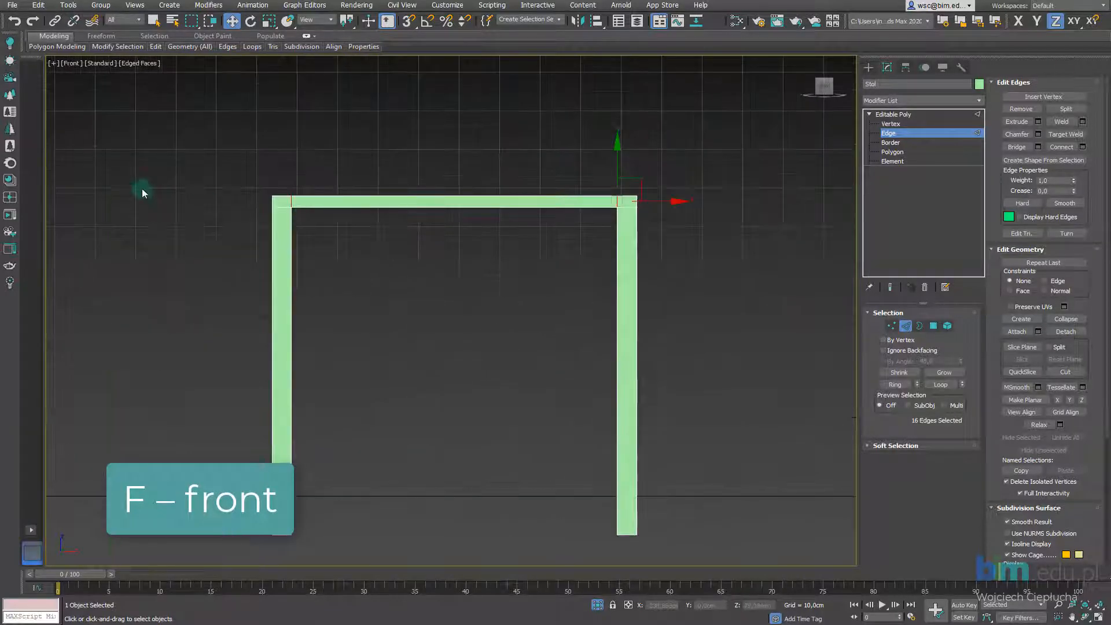
Step: View the table from the Back view and from the Left view
click(71, 63)
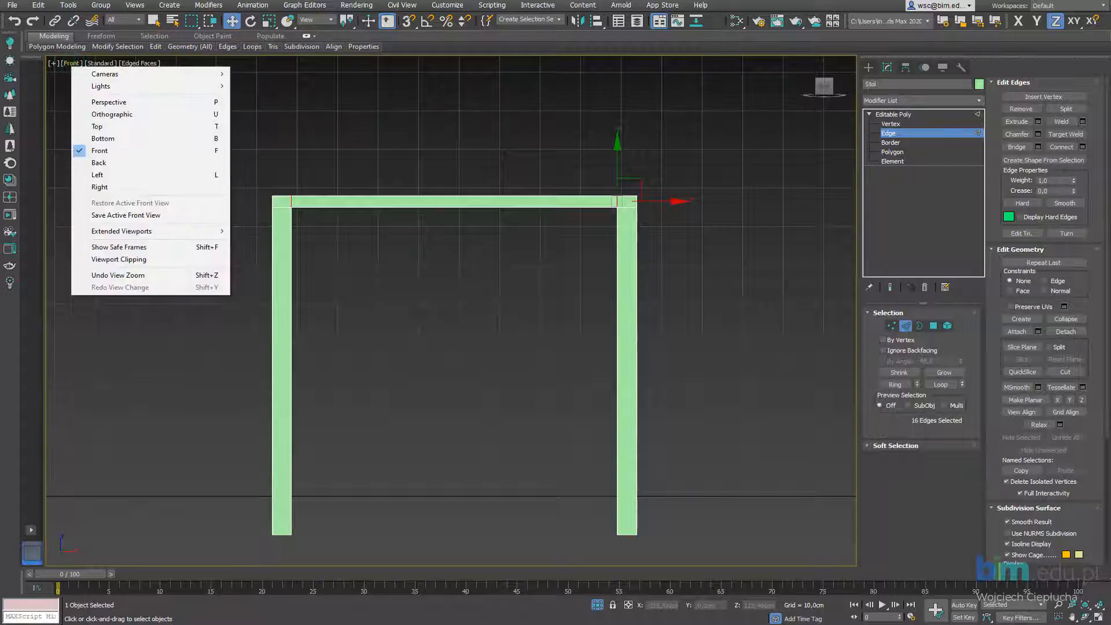
click(396, 124)
key(v)
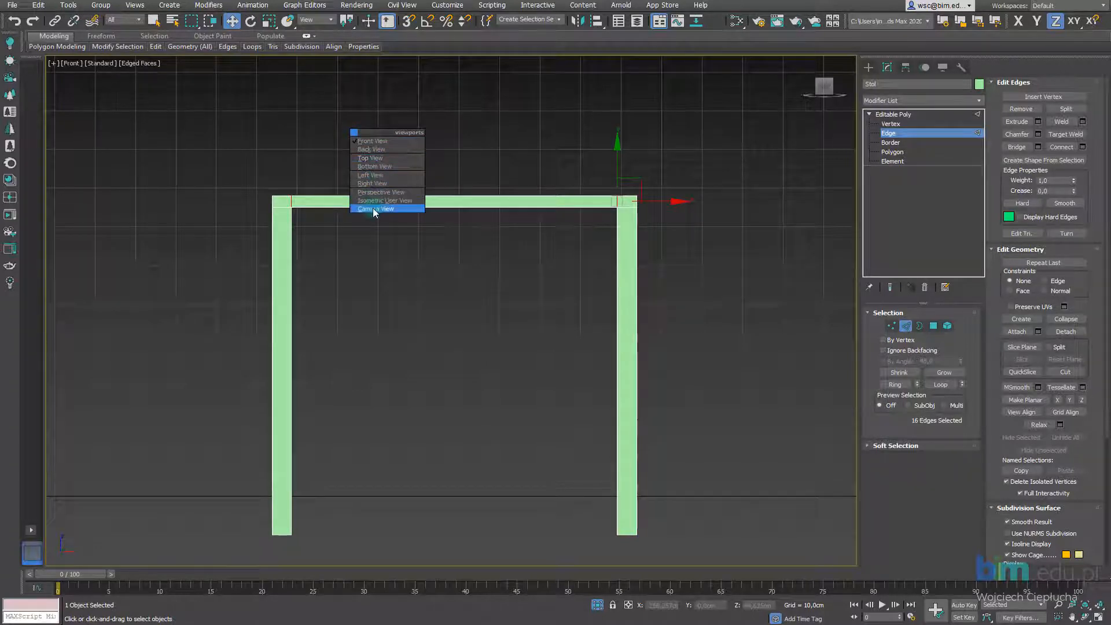
click(379, 150)
key(v)
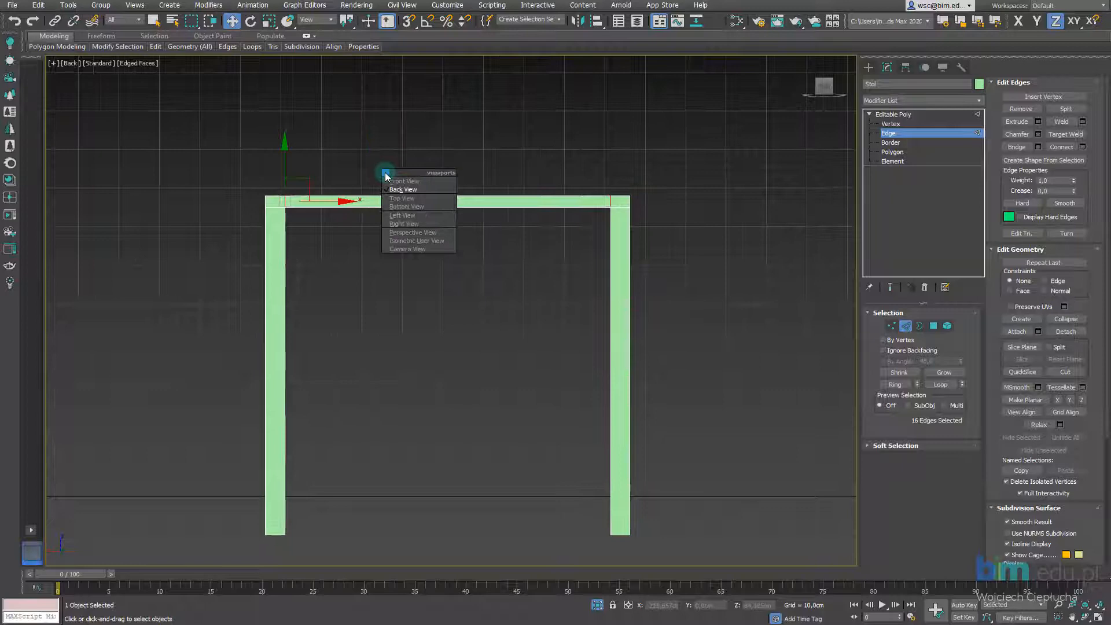
click(405, 216)
scroll(440, 313, up, 6)
middle_drag(434, 375, 405, 251)
Step: Return to the Back view and display the table with Default Shading
key(v)
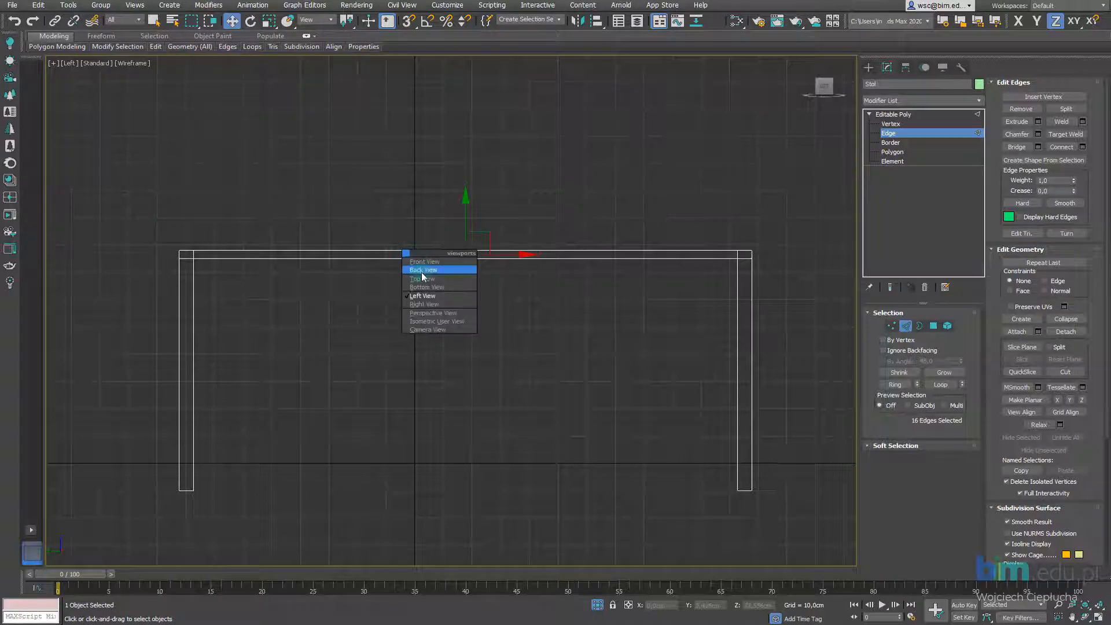
click(421, 273)
scroll(421, 272, down, 6)
middle_drag(580, 271, 468, 293)
scroll(479, 253, up, 6)
middle_drag(523, 261, 483, 245)
key(F3)
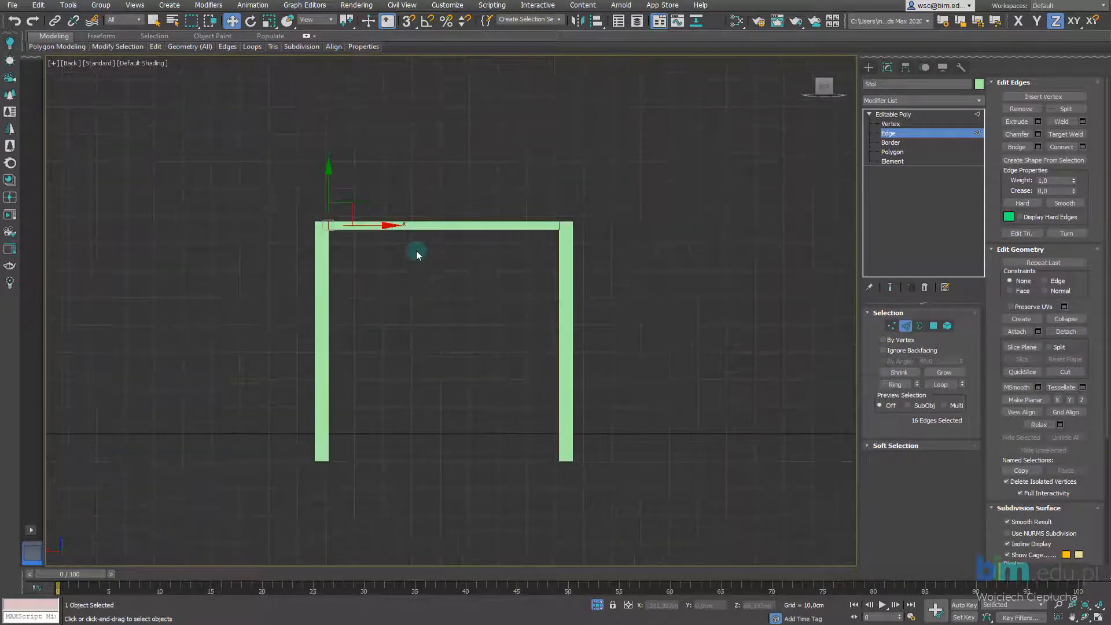
Step: Practise losing the table from view and bringing it back by zooming to the selected edges in the Back view
middle_drag(416, 251, 762, 263)
scroll(540, 281, down, 5)
scroll(538, 286, down, 6)
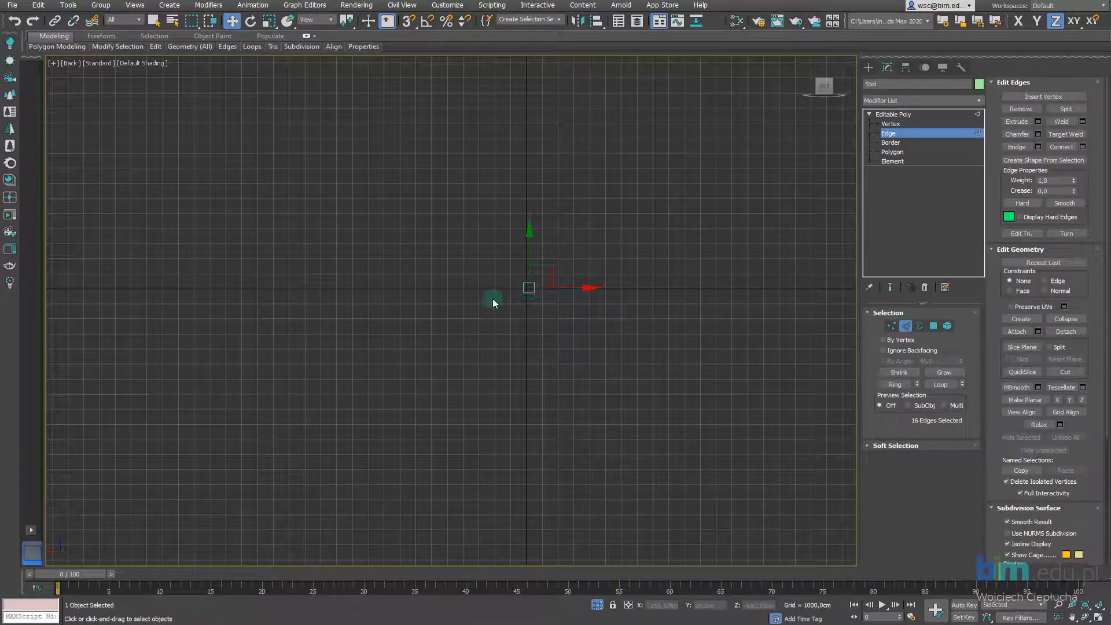
scroll(493, 298, up, 8)
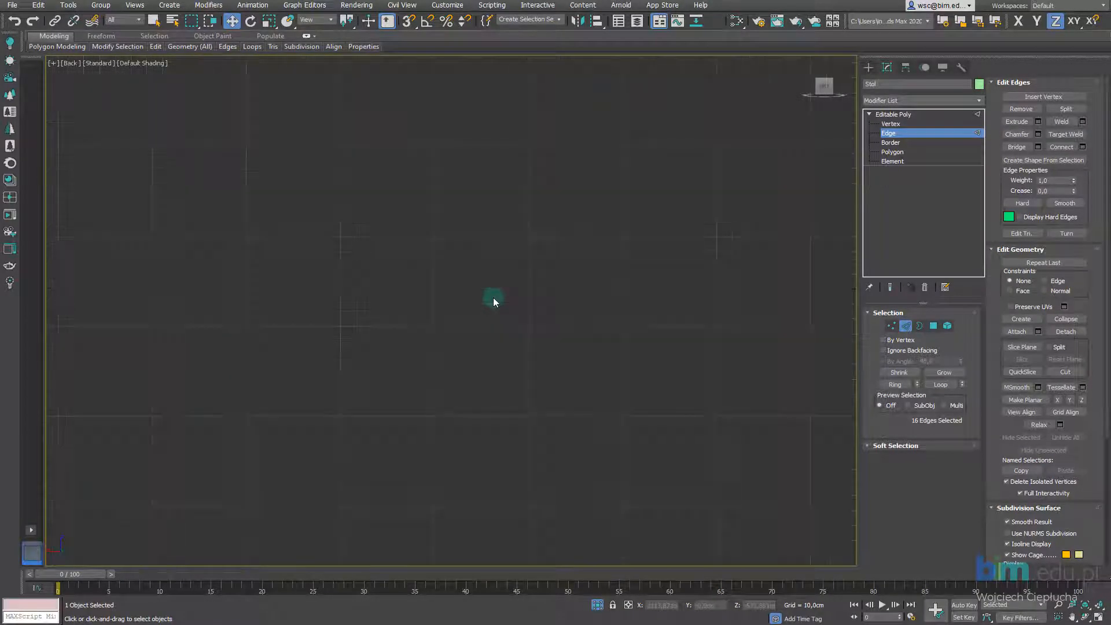
key(z)
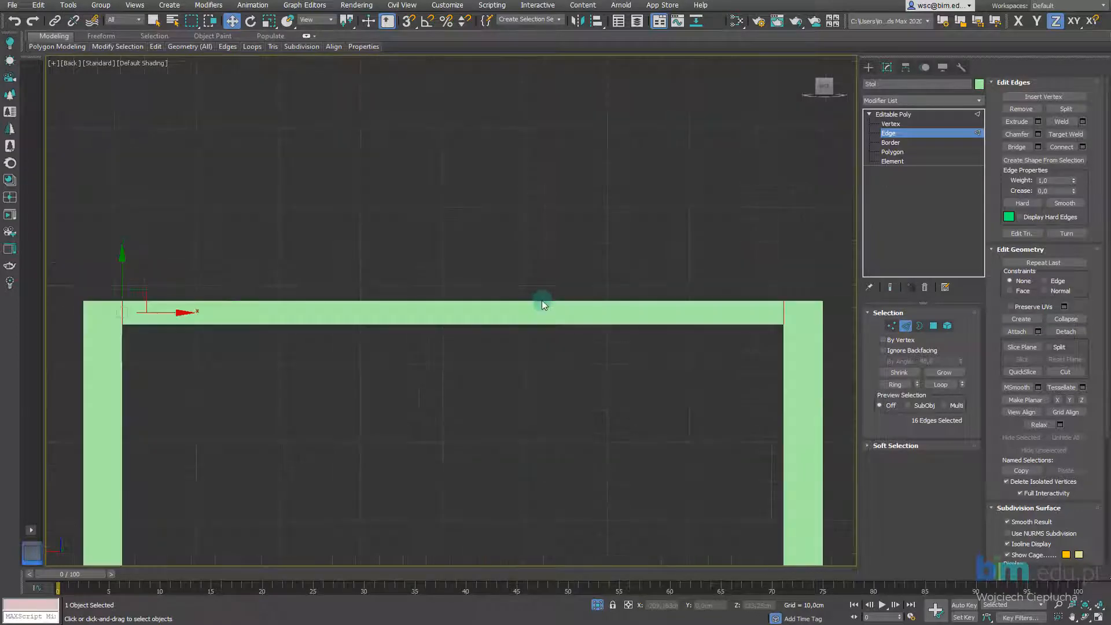
scroll(542, 300, down, 5)
middle_drag(542, 301, 529, 237)
scroll(529, 238, up, 3)
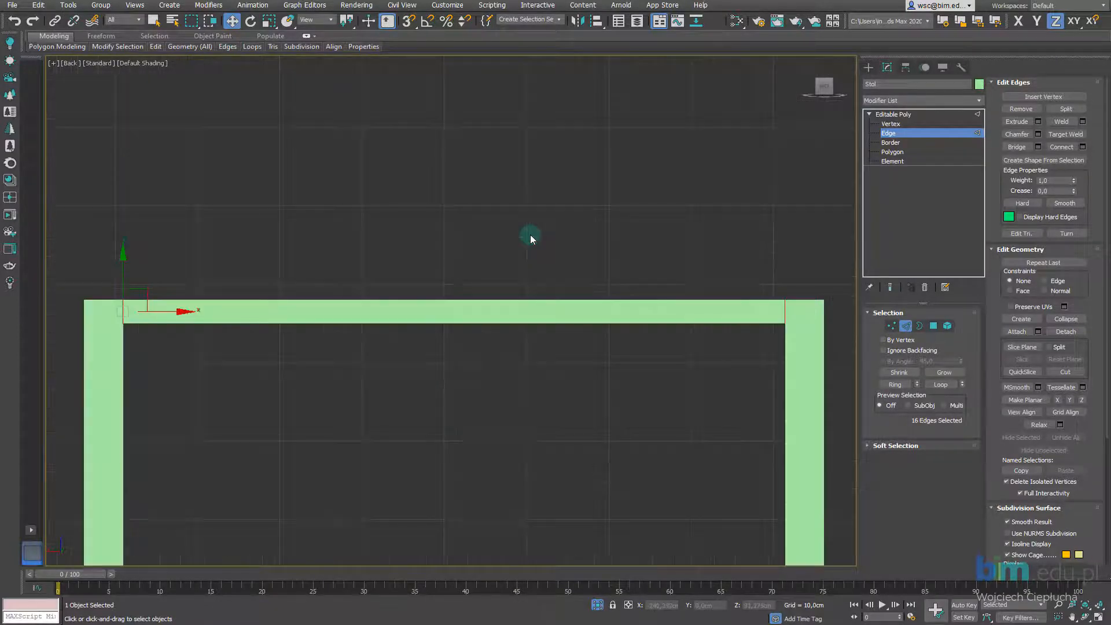
scroll(528, 236, down, 1)
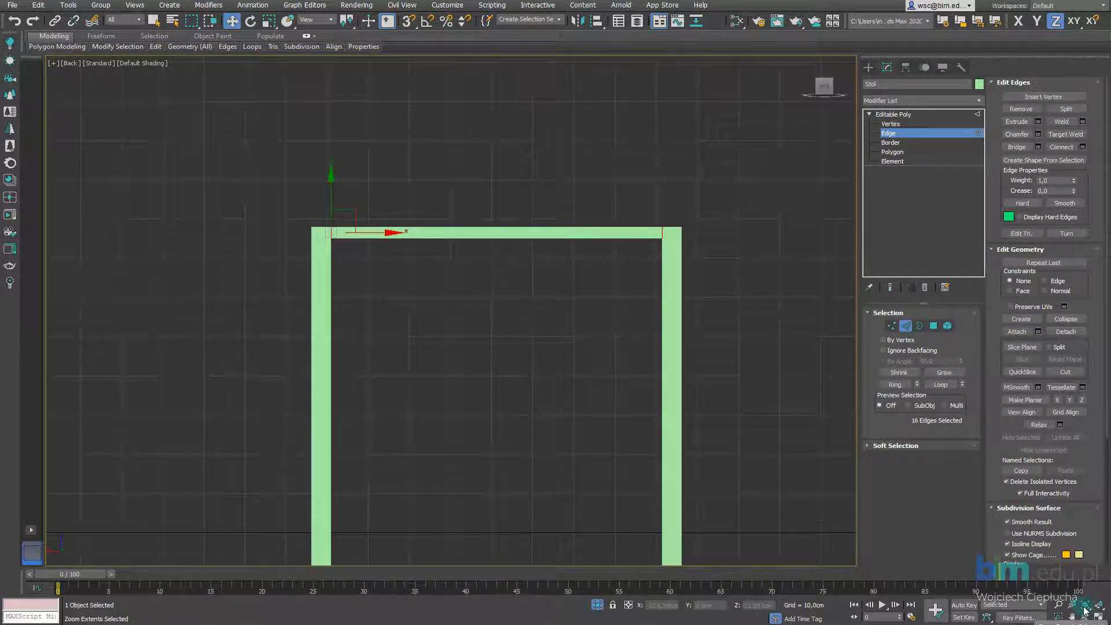
middle_drag(577, 337, 566, 305)
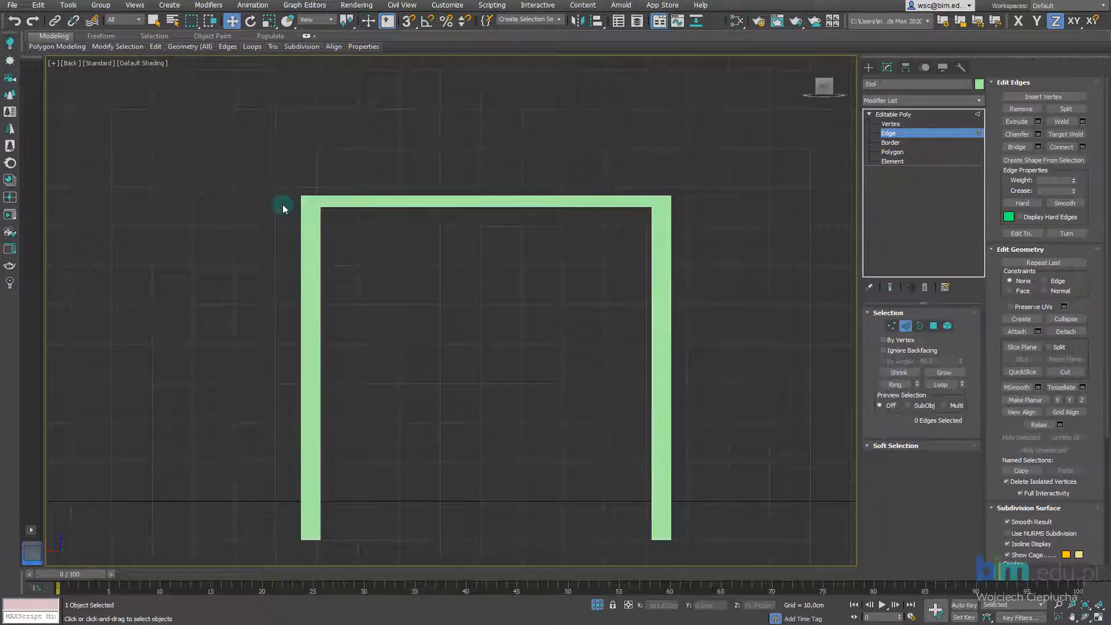
Step: Display Edged Faces, window-select the edges along the tabletop's underside in Back view, and check them in 3D
key(F4)
drag(283, 203, 777, 222)
alt+middle_drag(540, 253, 412, 250)
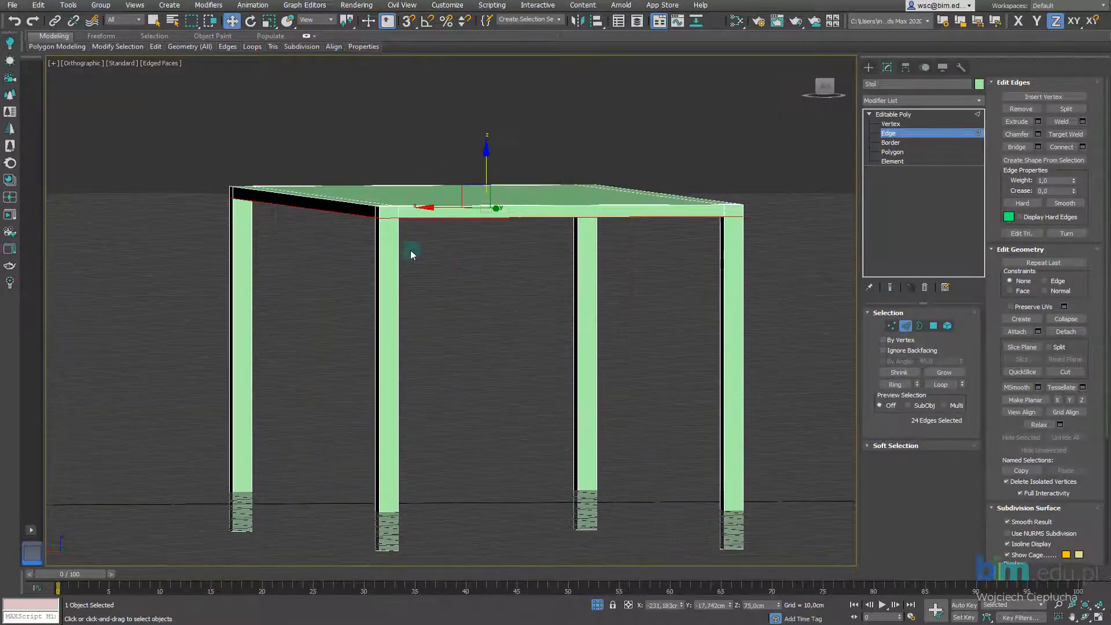
scroll(460, 204, up, 2)
scroll(478, 218, down, 1)
middle_drag(480, 215, 511, 219)
scroll(643, 227, down, 2)
middle_drag(643, 227, 571, 219)
alt+middle_drag(471, 226, 461, 229)
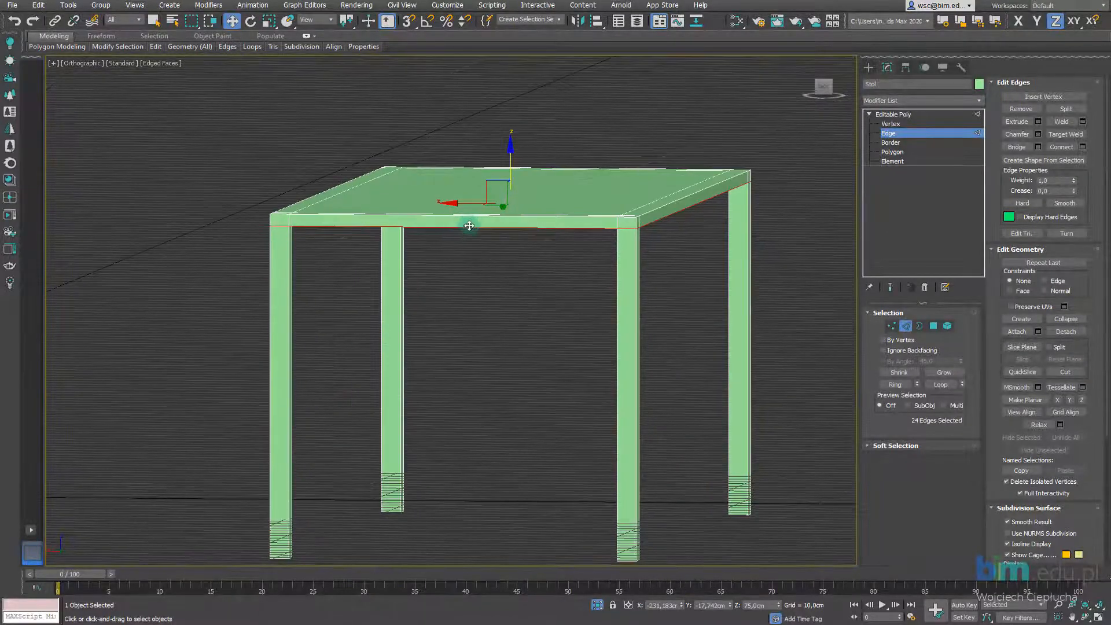
Step: Try lowering the single outer bottom edge on the tabletop's short side, undoing each move
click(470, 227)
drag(455, 178, 464, 198)
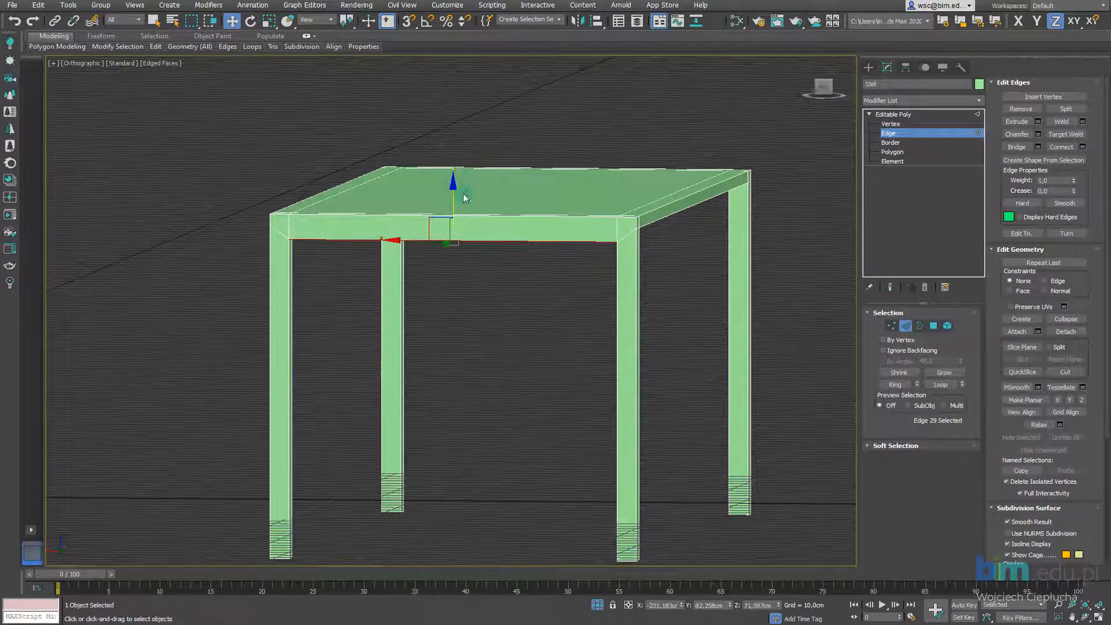
key(ctrl+z)
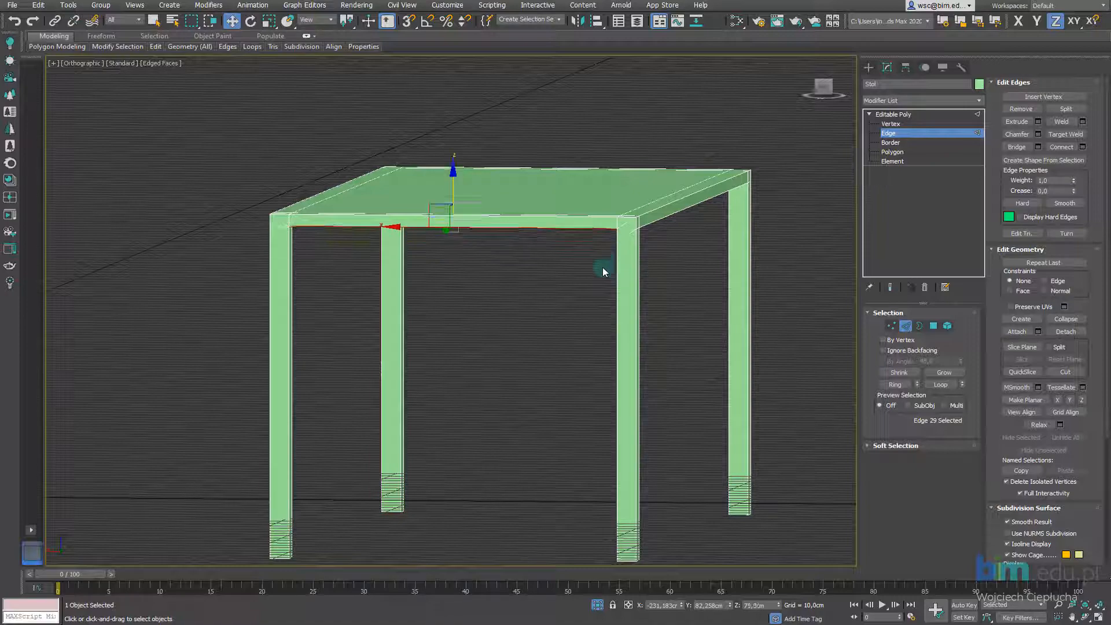
alt+middle_drag(564, 269, 525, 258)
scroll(499, 218, up, 3)
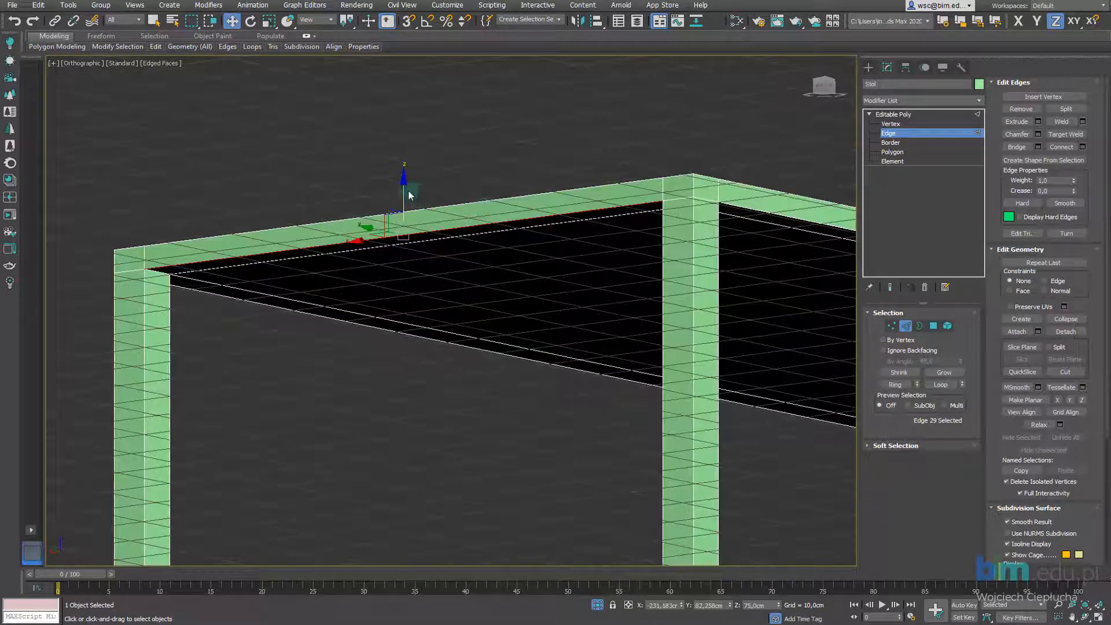
drag(404, 186, 404, 203)
alt+middle_drag(477, 244, 396, 236)
key(ctrl+z)
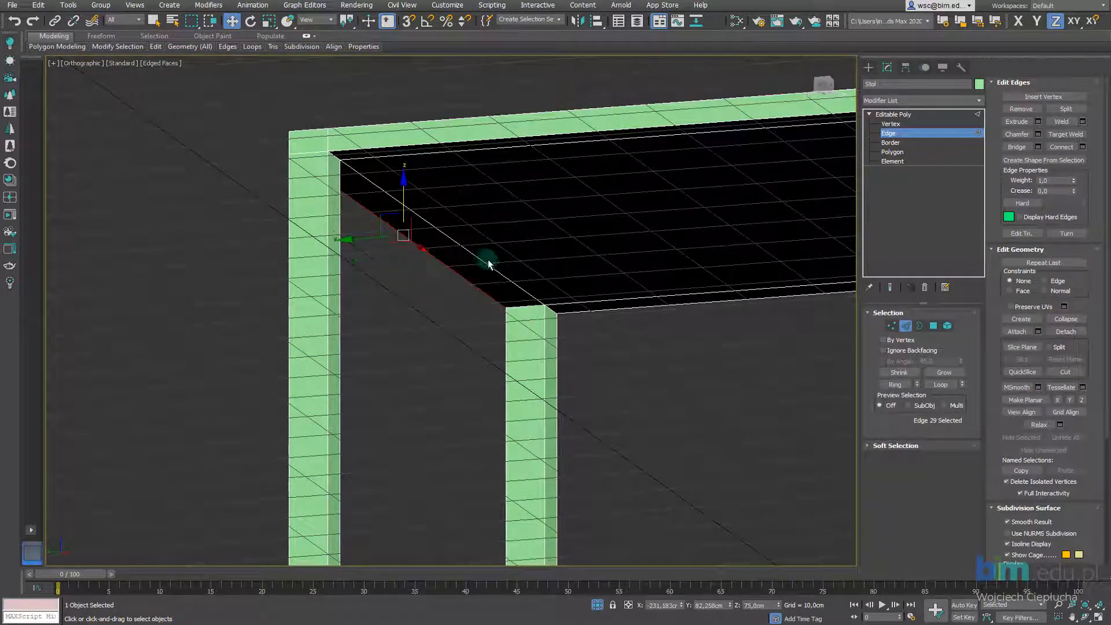
Step: Add the parallel inner underside edge to the selected short-side edge and try lowering both together
ctrl+click(484, 262)
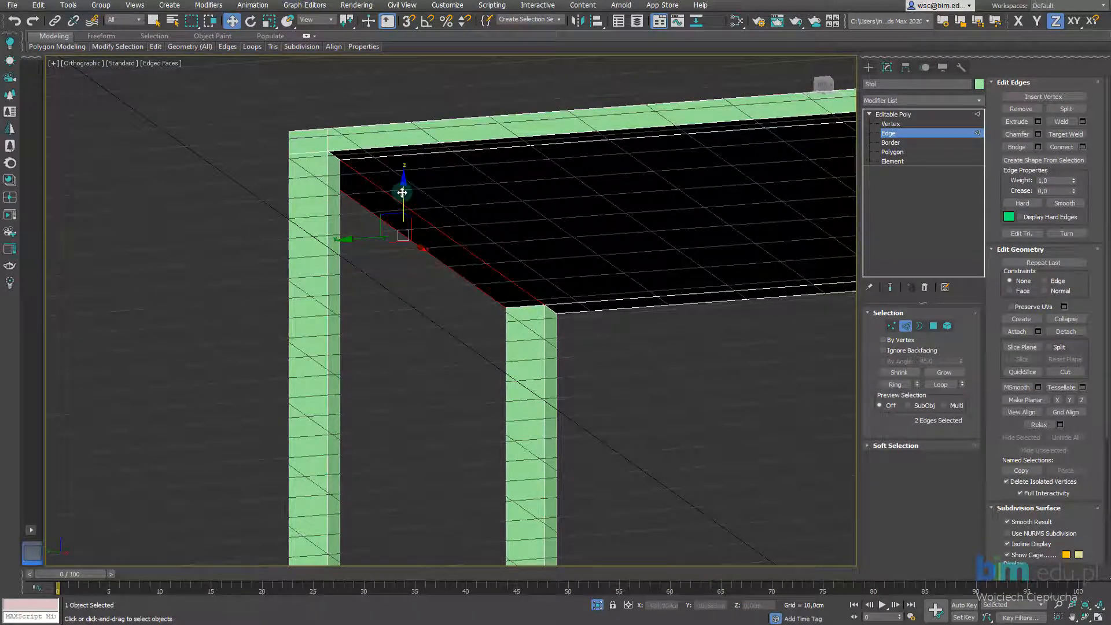
drag(404, 197, 404, 217)
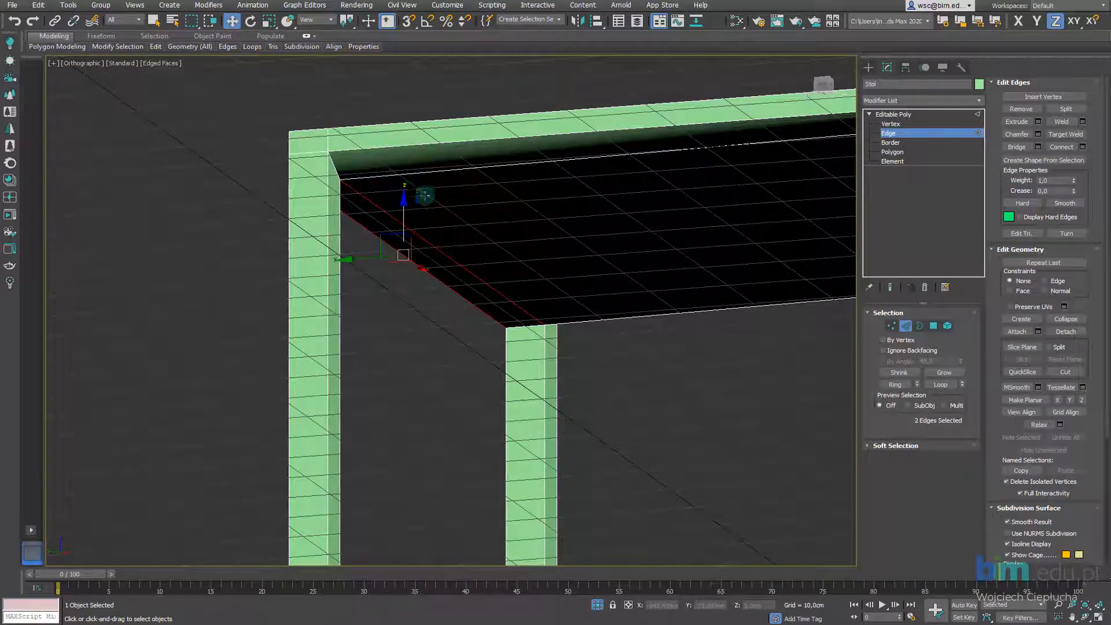
alt+middle_drag(415, 187, 544, 284)
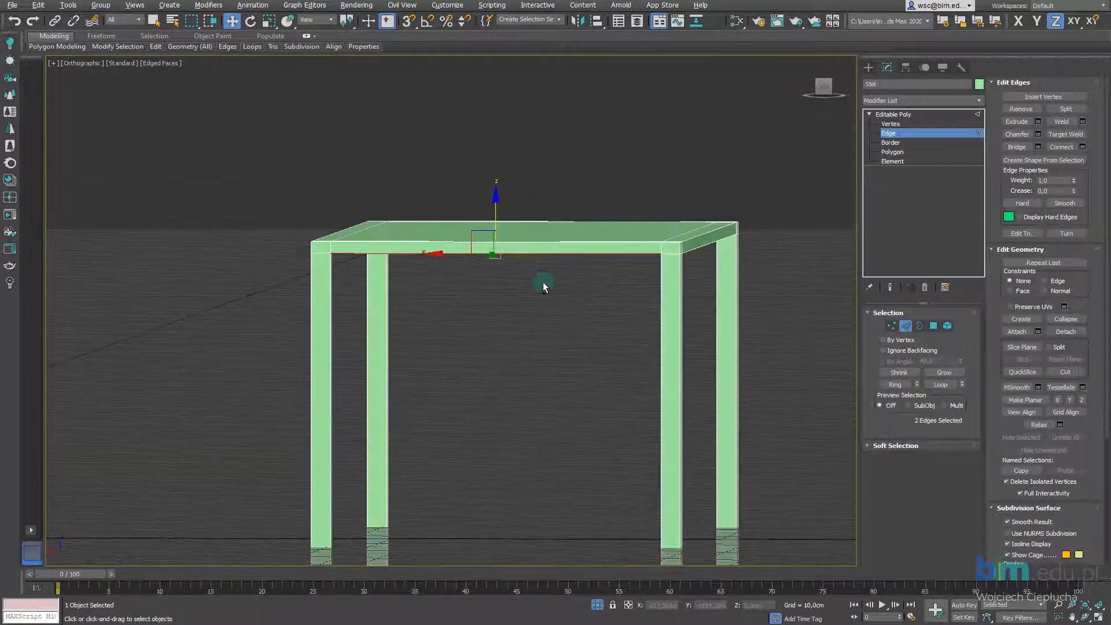
Step: Window-select all the edges along the tabletop's underside in Front view and check the selection in 3D
key(f)
scroll(410, 218, down, 2)
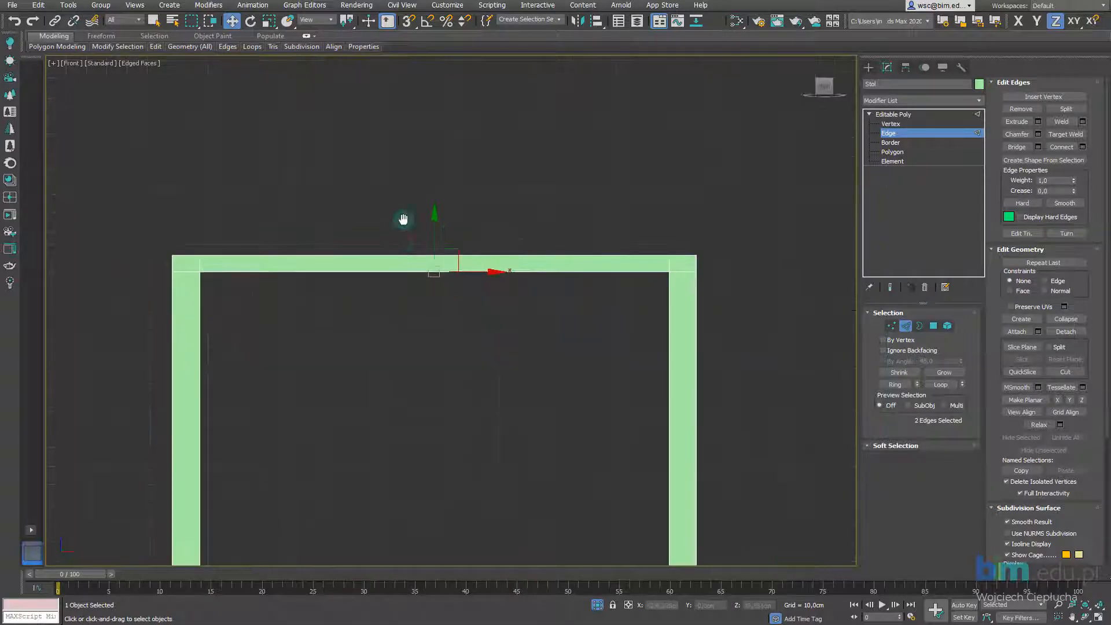
middle_drag(312, 298, 331, 267)
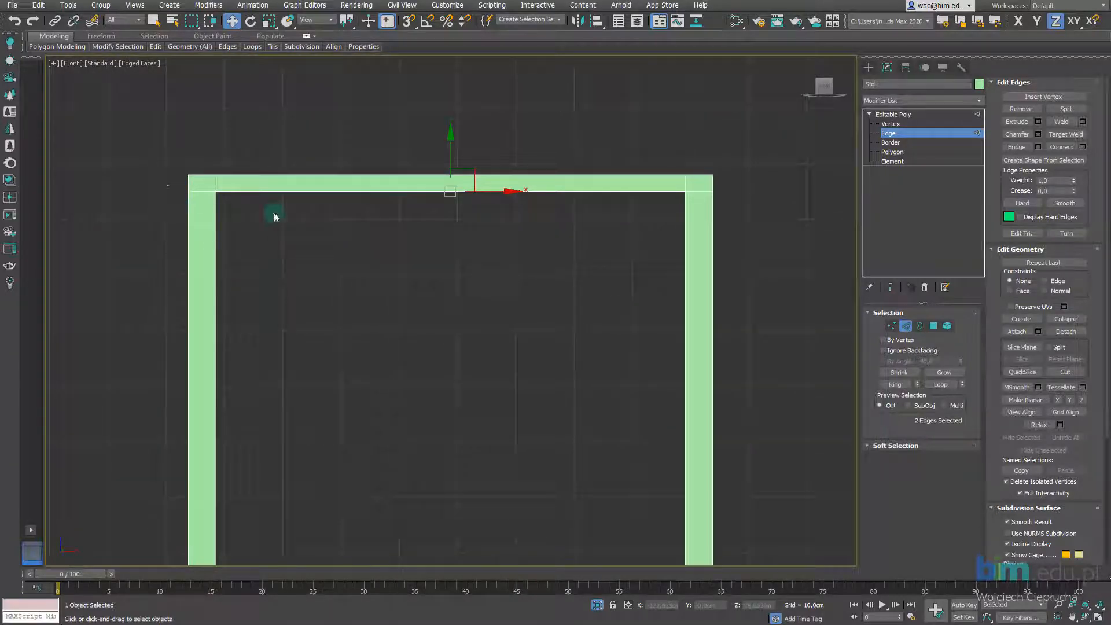
drag(273, 213, 730, 235)
alt+middle_drag(453, 258, 460, 253)
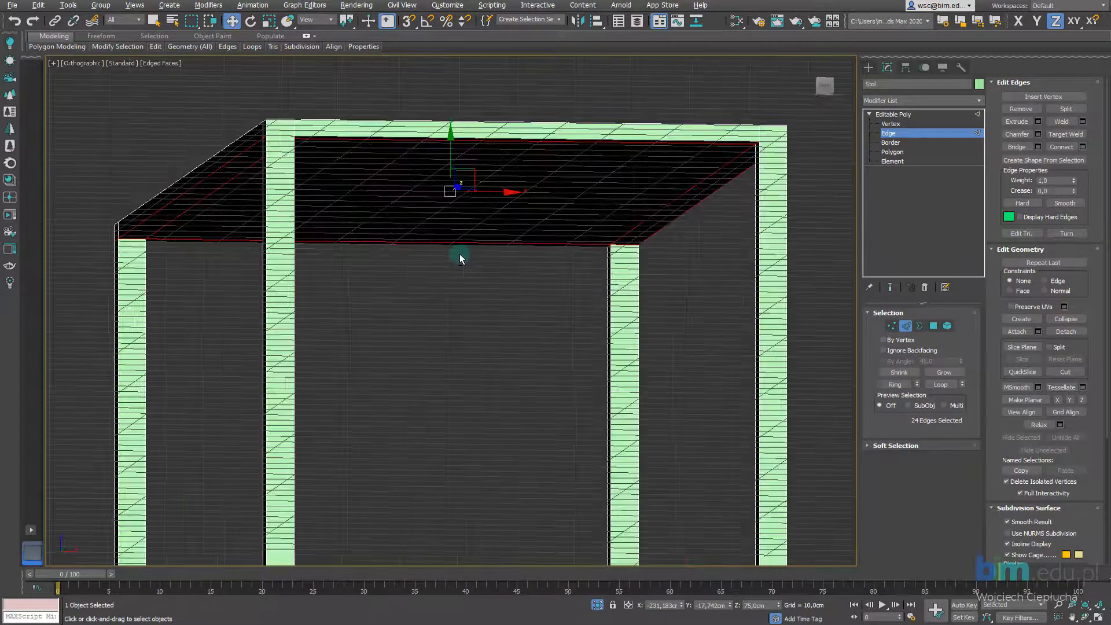
Step: Move the selected underside edges slightly down along Z to thicken the tabletop, and inspect the result
scroll(476, 178, up, 5)
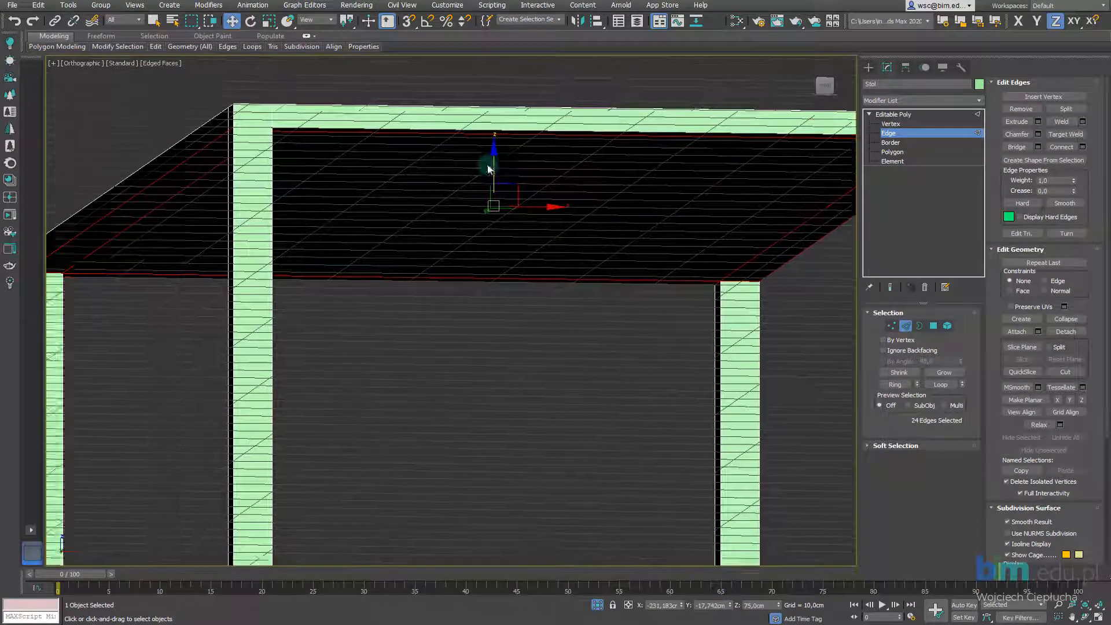
middle_drag(476, 178, 545, 189)
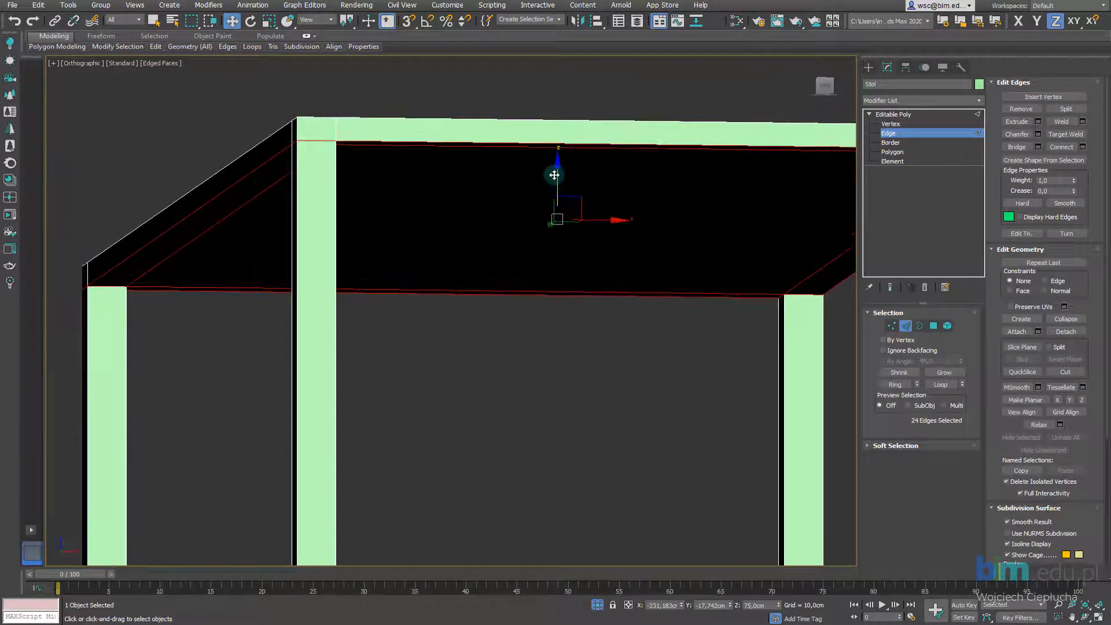
drag(557, 170, 558, 182)
scroll(552, 191, down, 6)
alt+middle_drag(551, 193, 592, 209)
scroll(656, 256, up, 2)
middle_drag(658, 259, 607, 270)
Step: Leave Edge level, turn off isolation, and examine the finished table in the room
click(921, 134)
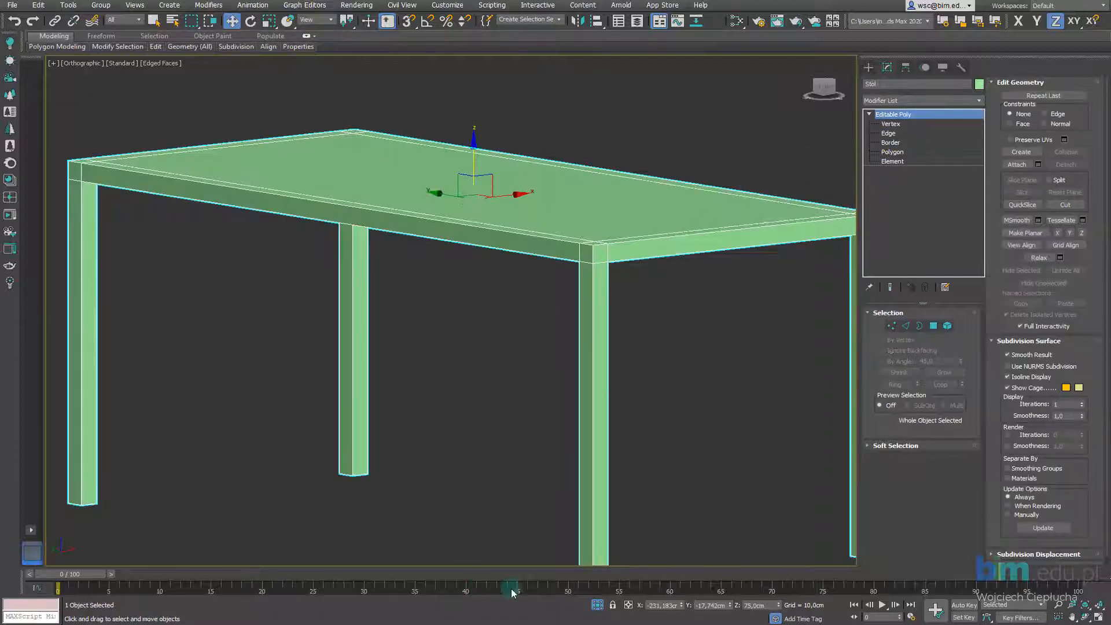
click(600, 605)
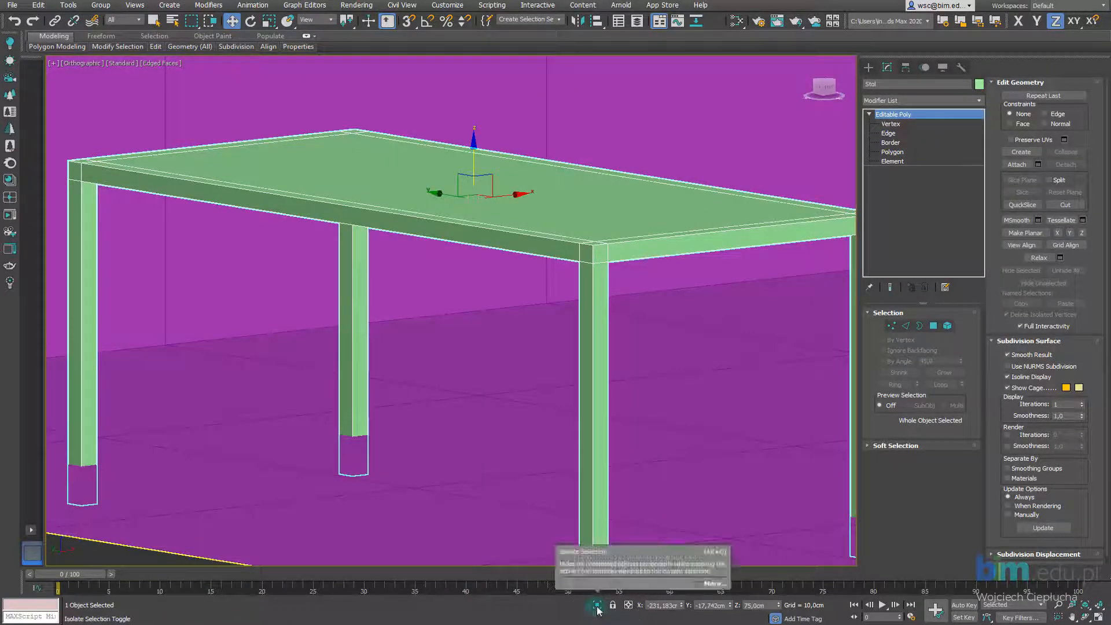
scroll(656, 365, down, 5)
alt+middle_drag(657, 367, 464, 379)
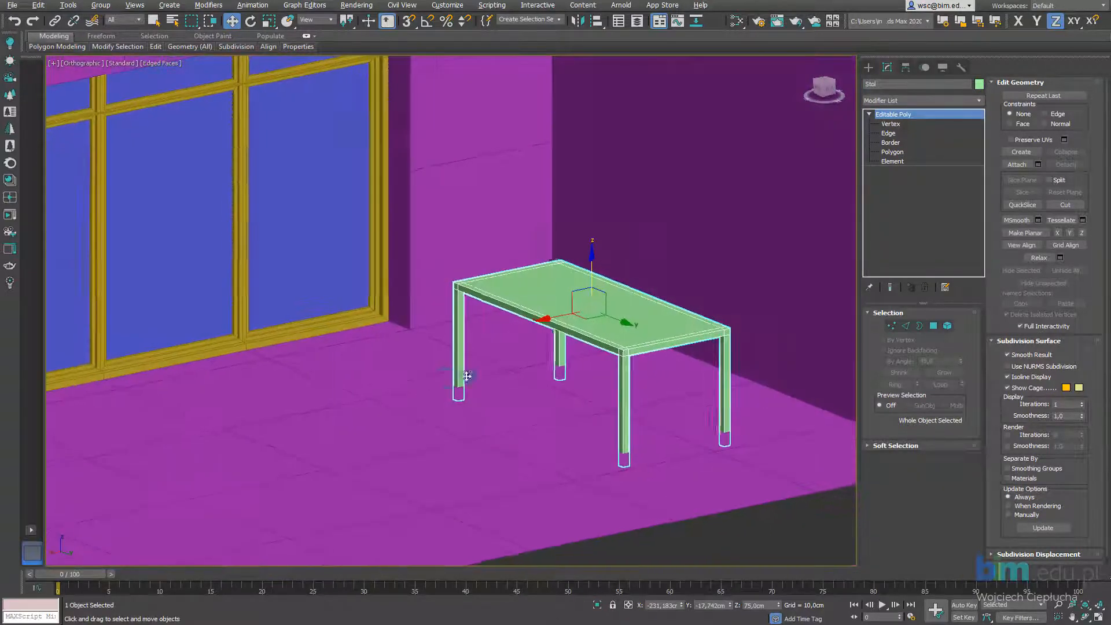
scroll(608, 372, up, 4)
middle_drag(607, 372, 533, 378)
alt+middle_drag(534, 382, 547, 348)
scroll(548, 395, down, 3)
scroll(575, 345, up, 3)
scroll(839, 318, down, 2)
Step: Create a Box with a base of about 45 x 42 cm on the floor beside the table leg
click(869, 67)
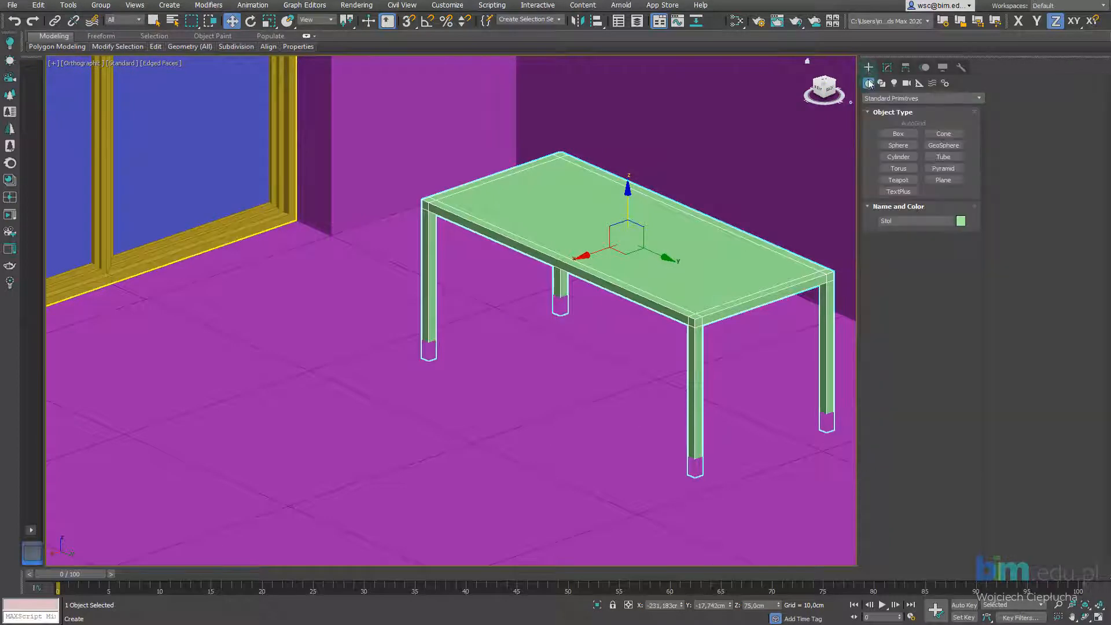
click(906, 136)
scroll(523, 360, up, 5)
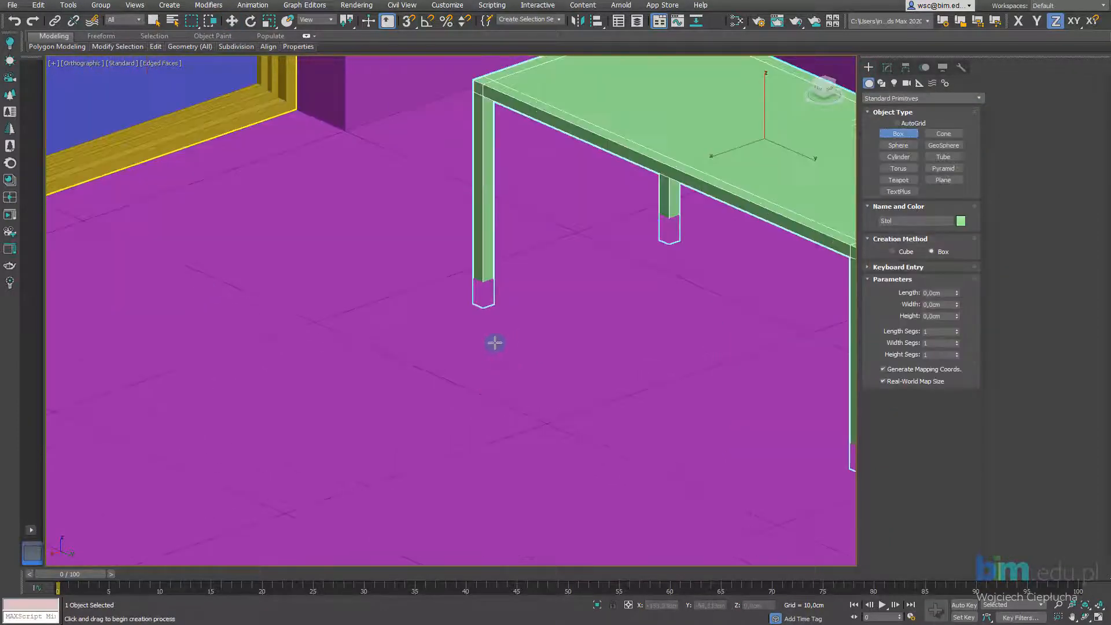
drag(494, 343, 504, 384)
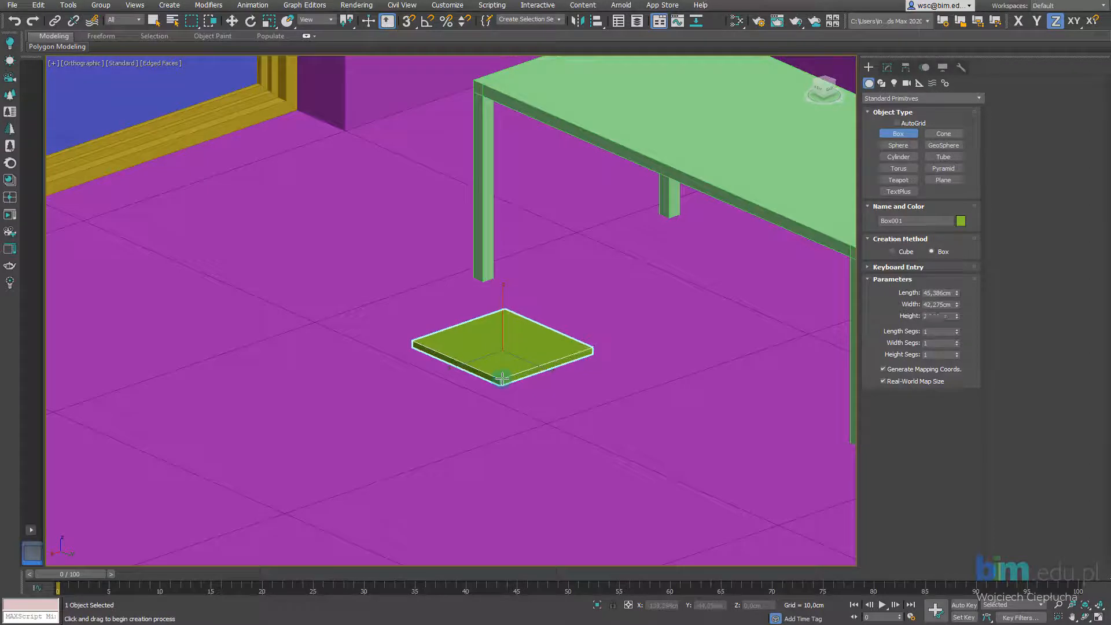
Step: Set the box beside the table to 45 cm length, 45 cm width and 4 cm height
text(4)
key(Return)
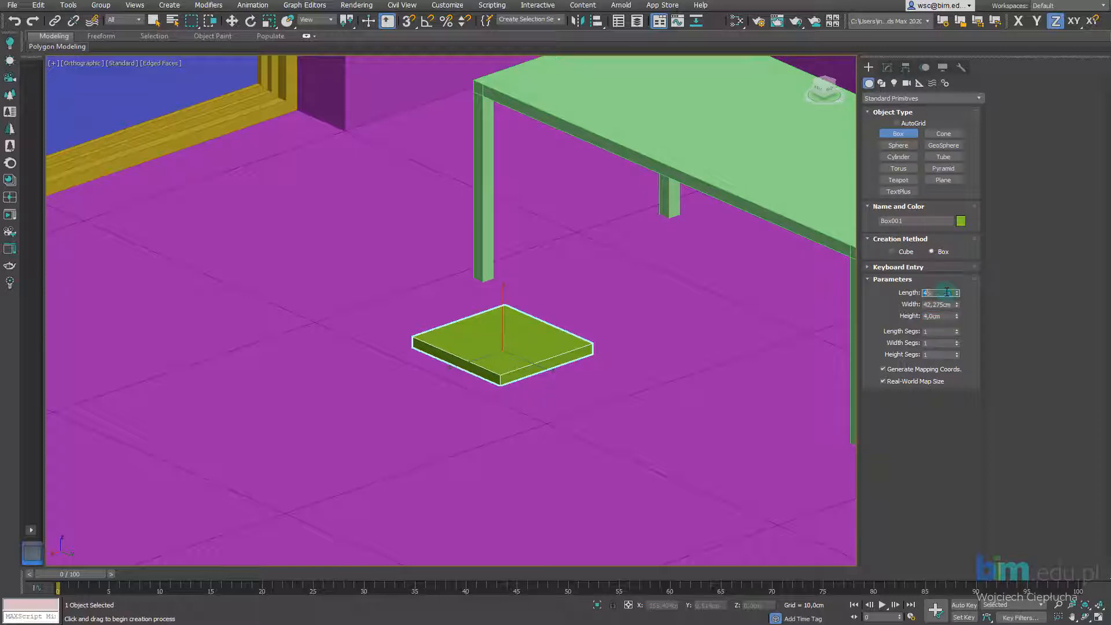
key(Return)
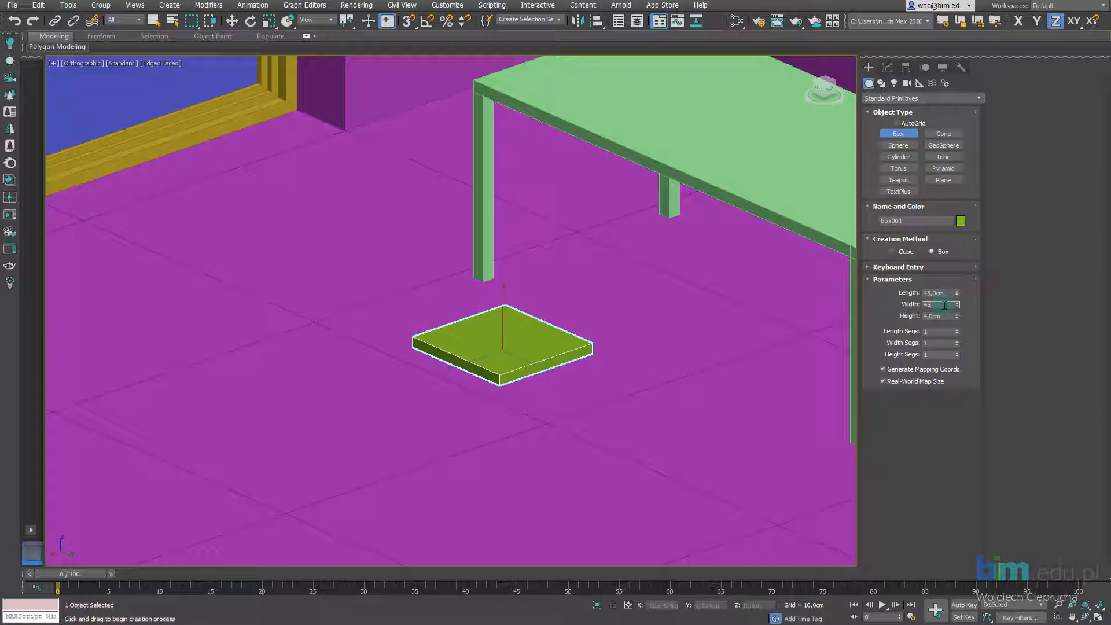
click(945, 305)
text(45)
key(Return)
Step: Raise the box off the floor to a Z position of 40 cm
middle_drag(505, 368, 524, 357)
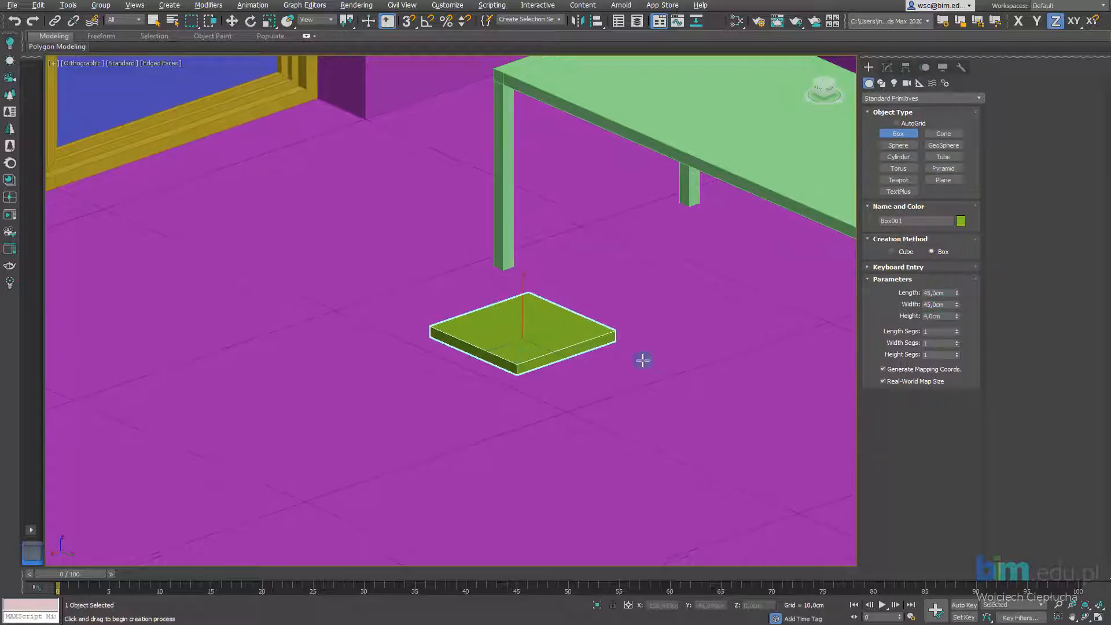
alt+middle_drag(644, 360, 614, 363)
scroll(595, 342, up, 2)
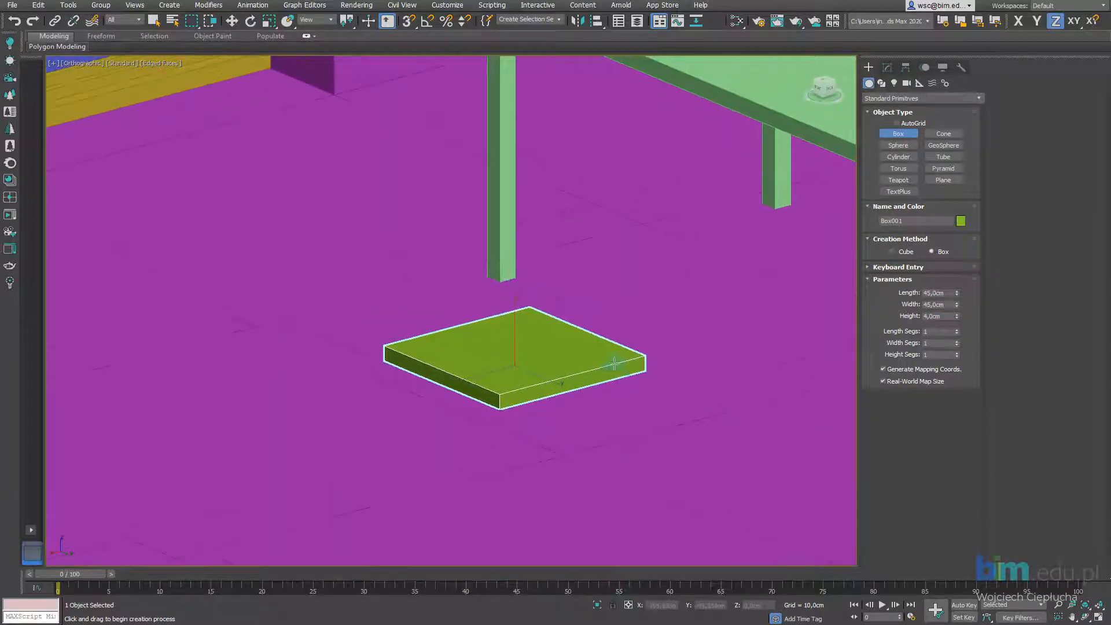
click(232, 21)
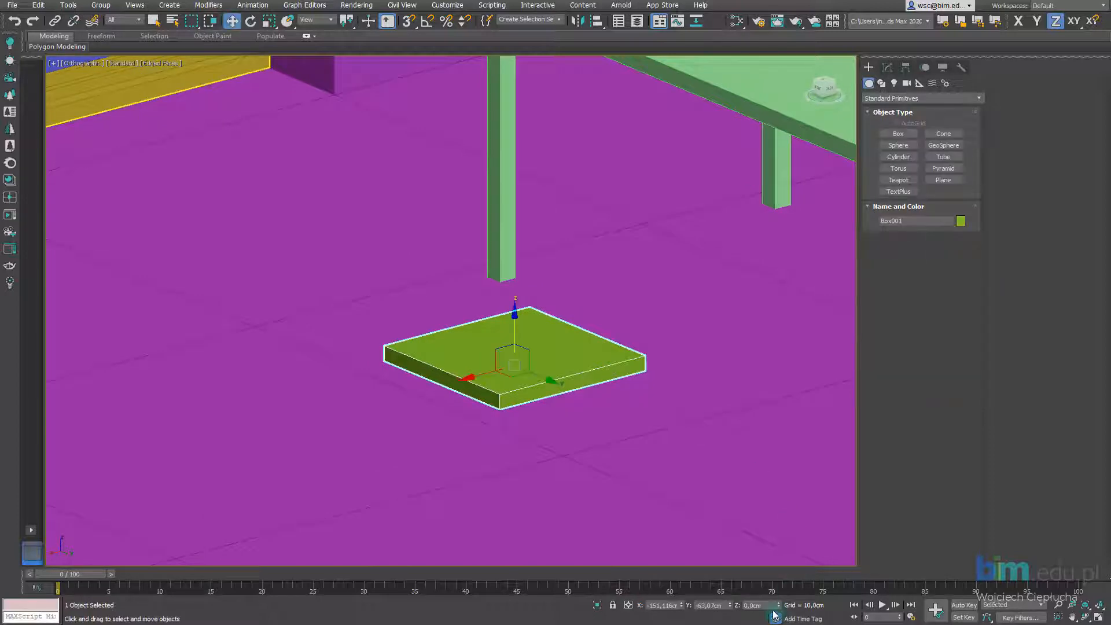
text(45)
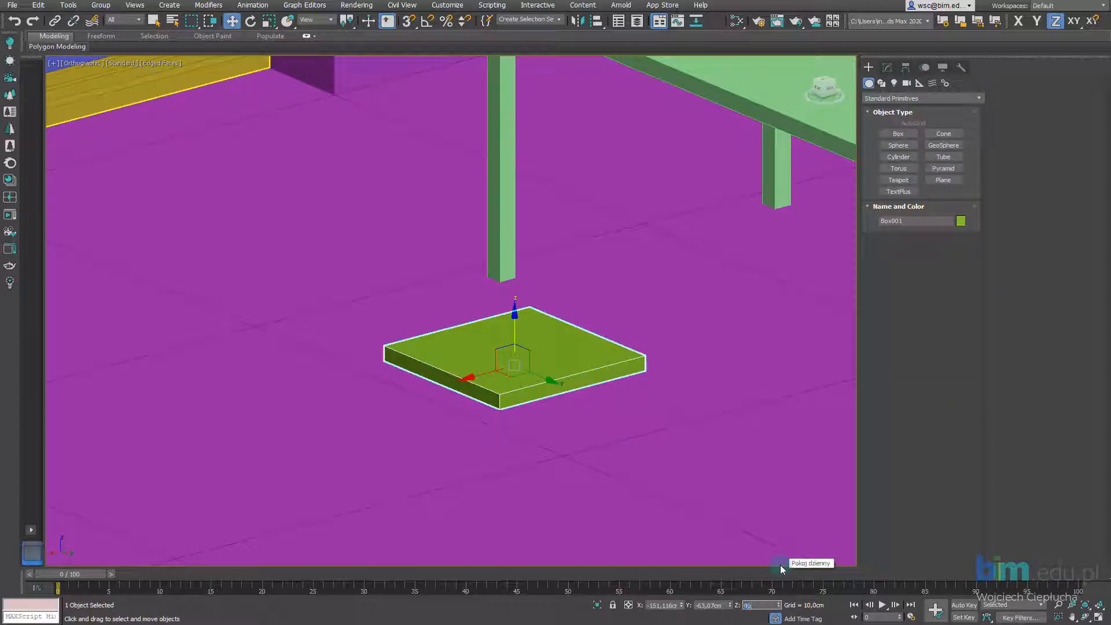
key(Return)
alt+middle_drag(627, 308, 551, 290)
scroll(551, 289, up, 3)
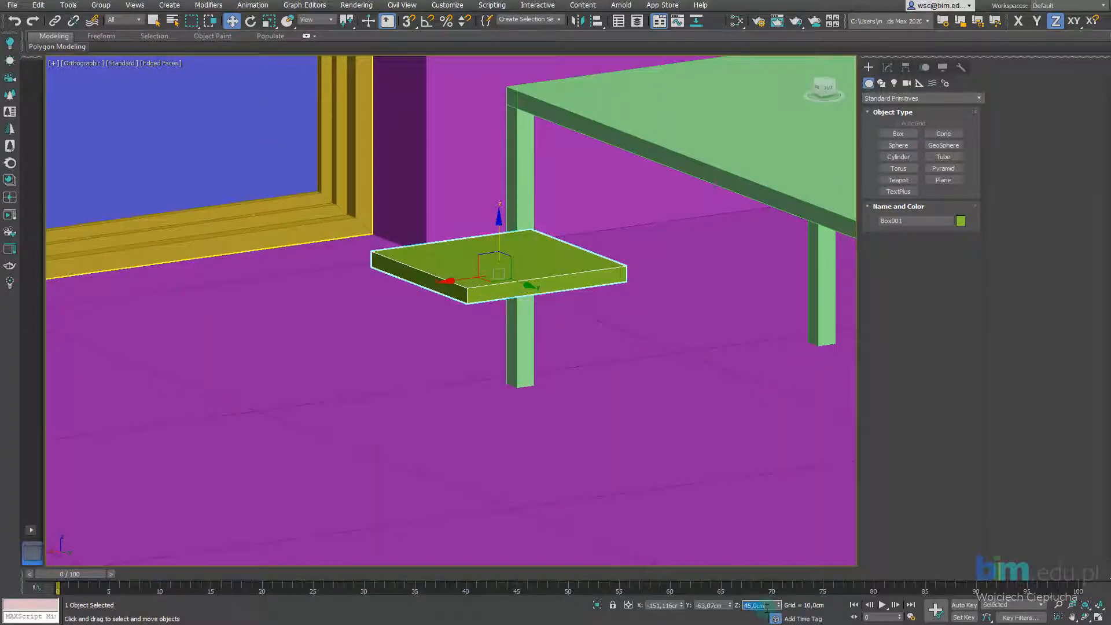
key(Return)
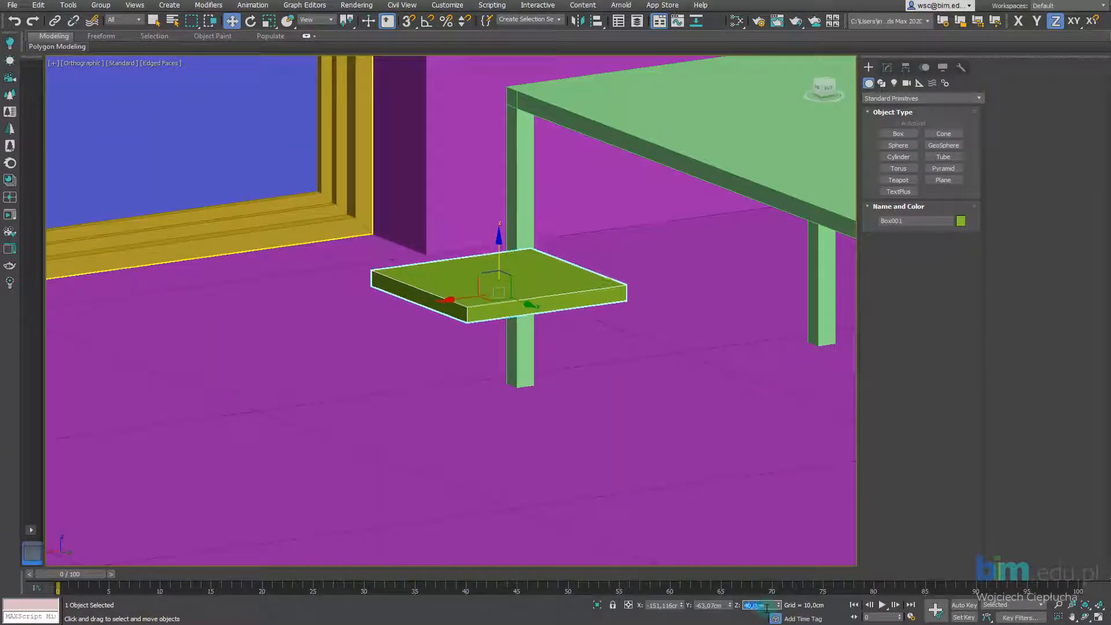
Step: Isolate the box and convert it to an Editable Poly
scroll(544, 443, down, 3)
alt+middle_drag(544, 447, 527, 323)
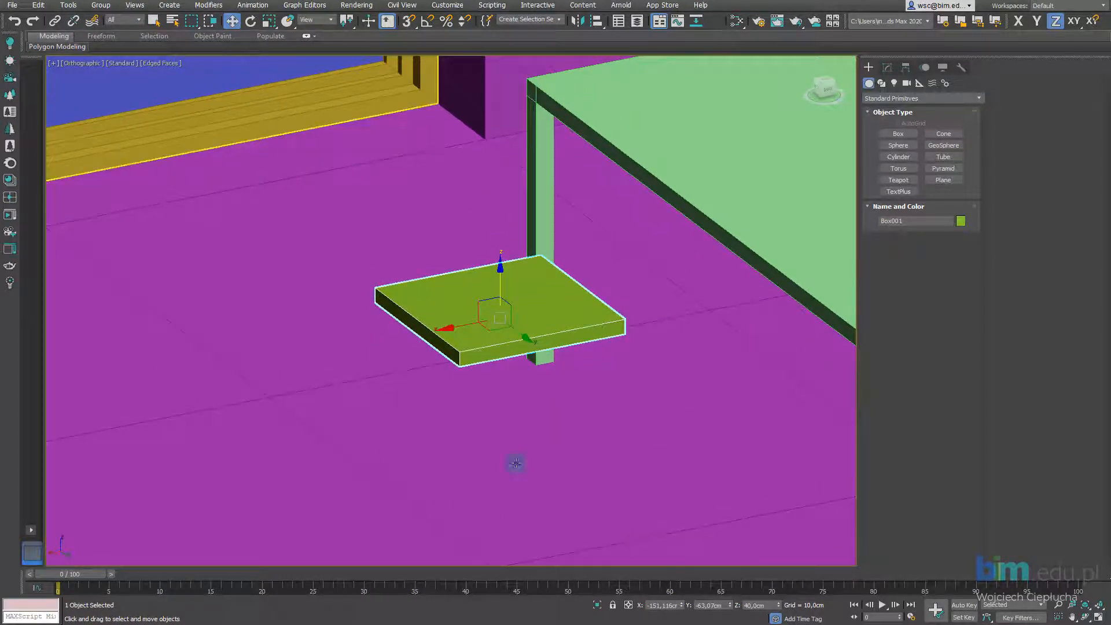
click(597, 605)
scroll(527, 467, down, 3)
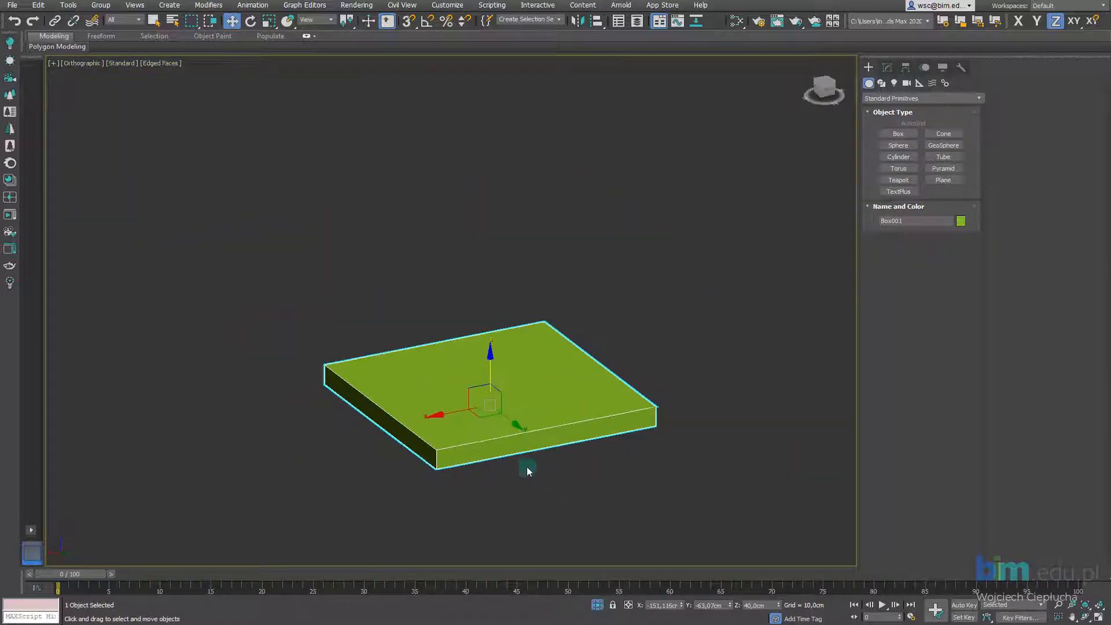
click(889, 68)
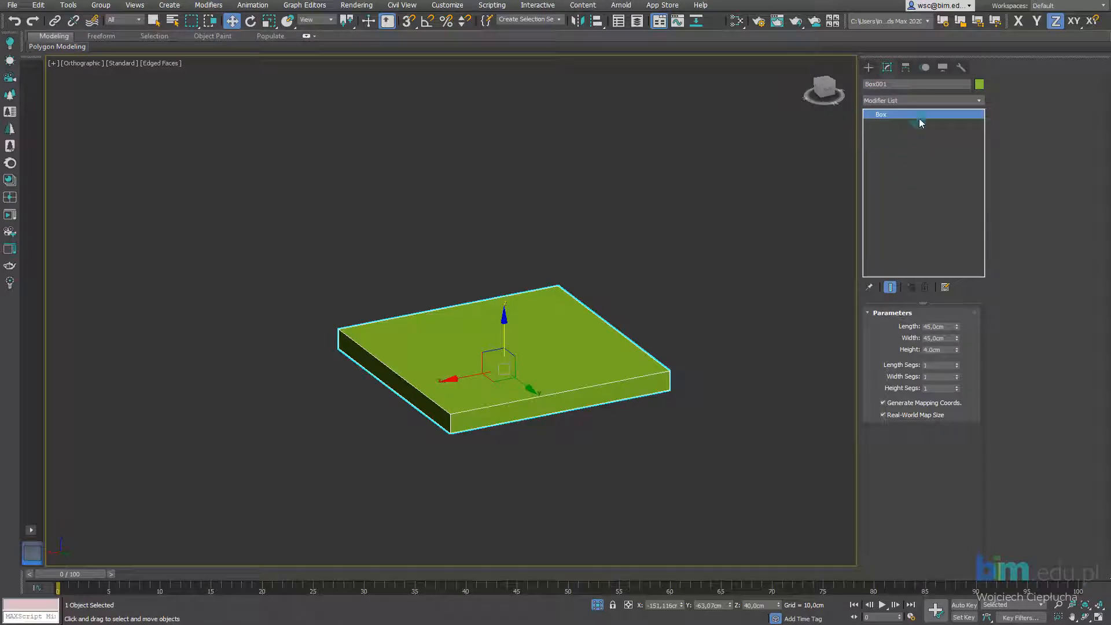
right_click(456, 317)
mouse_move(534, 426)
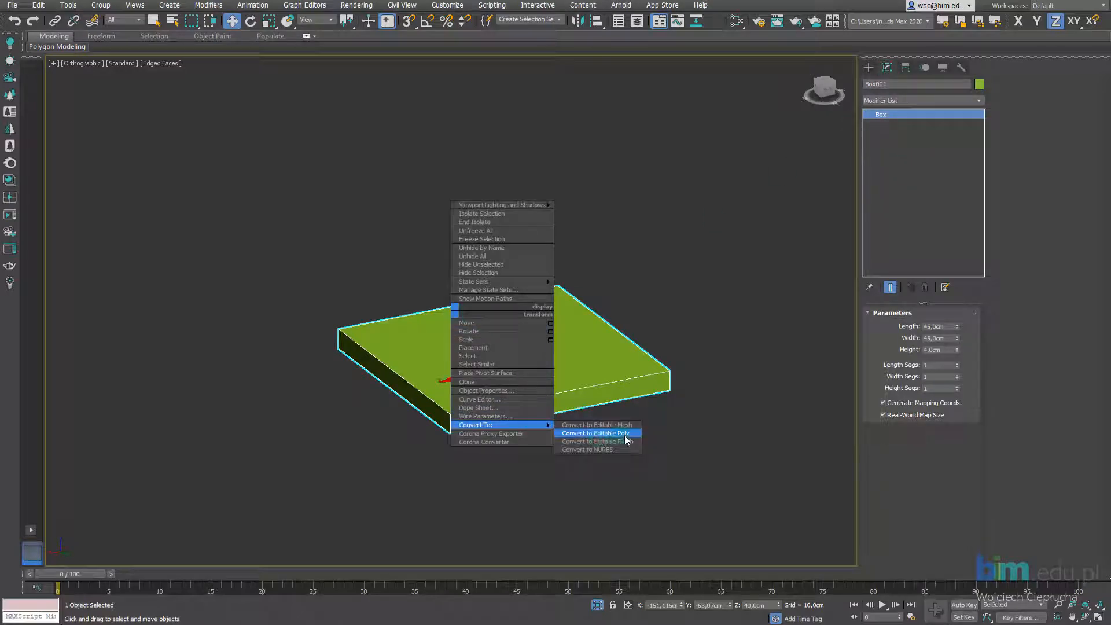
click(596, 433)
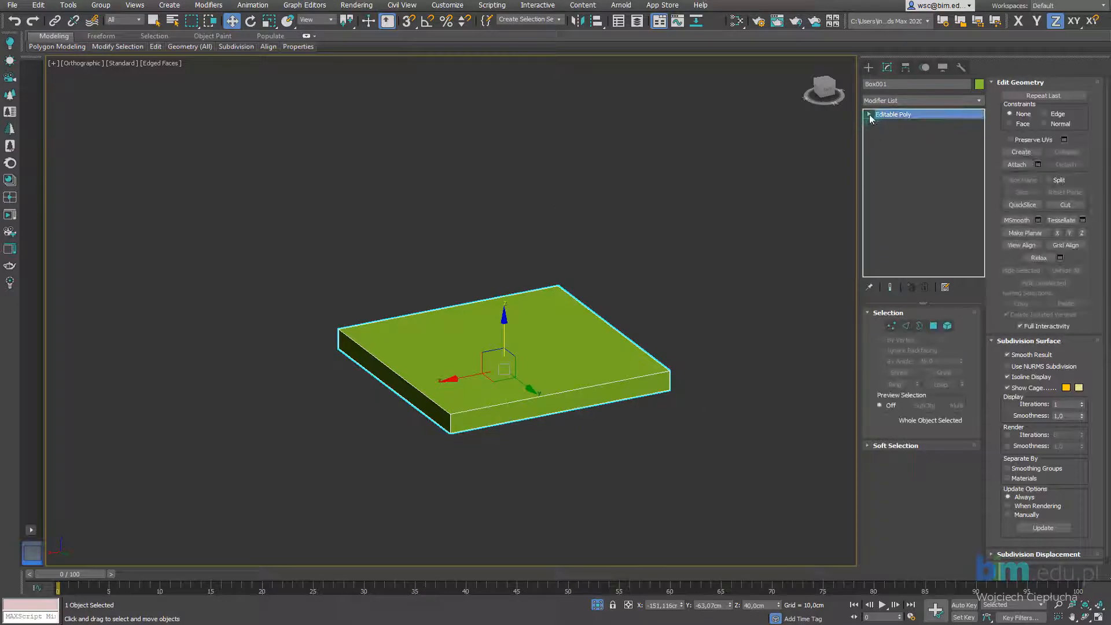
Step: At Edge level, select the ring of four parallel edges along the seat and connect them with 2 segments and a pinch of 82
click(869, 115)
click(893, 133)
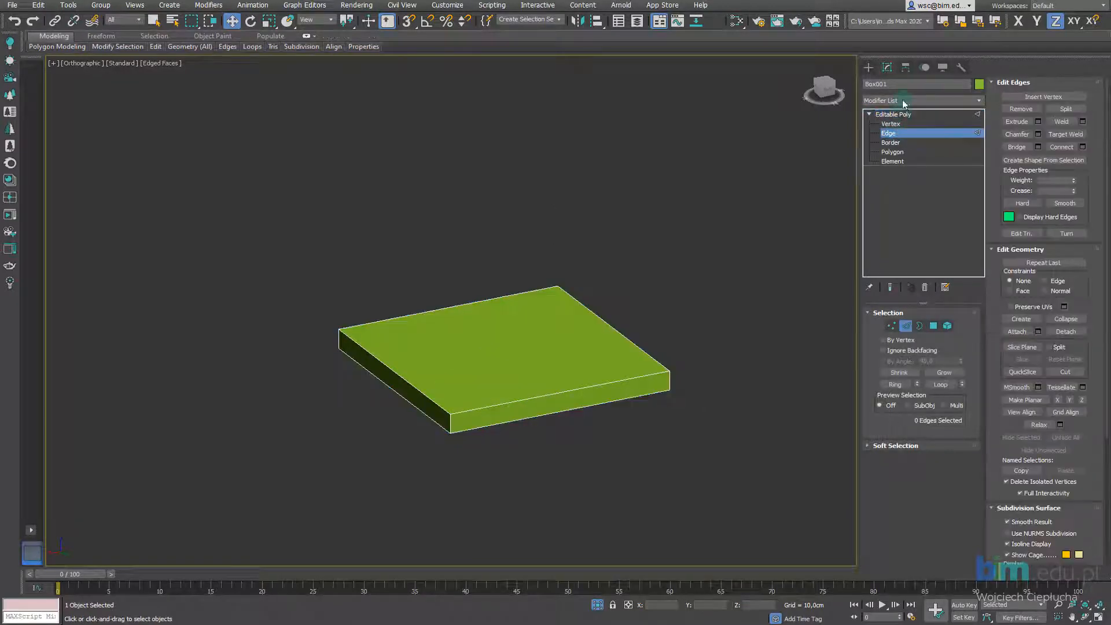
click(554, 413)
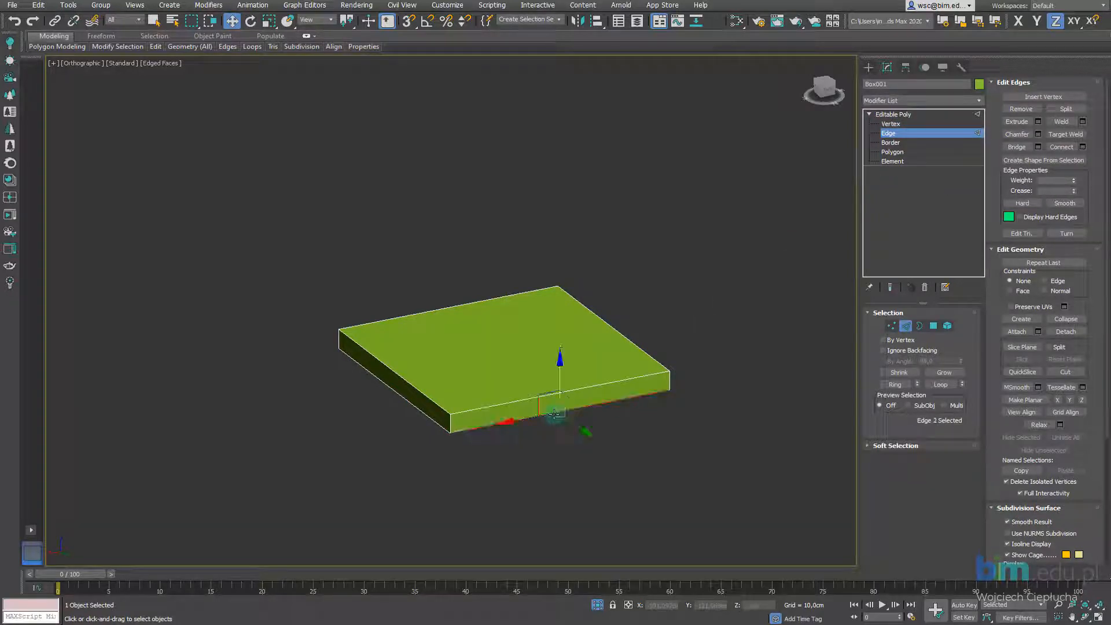
click(894, 385)
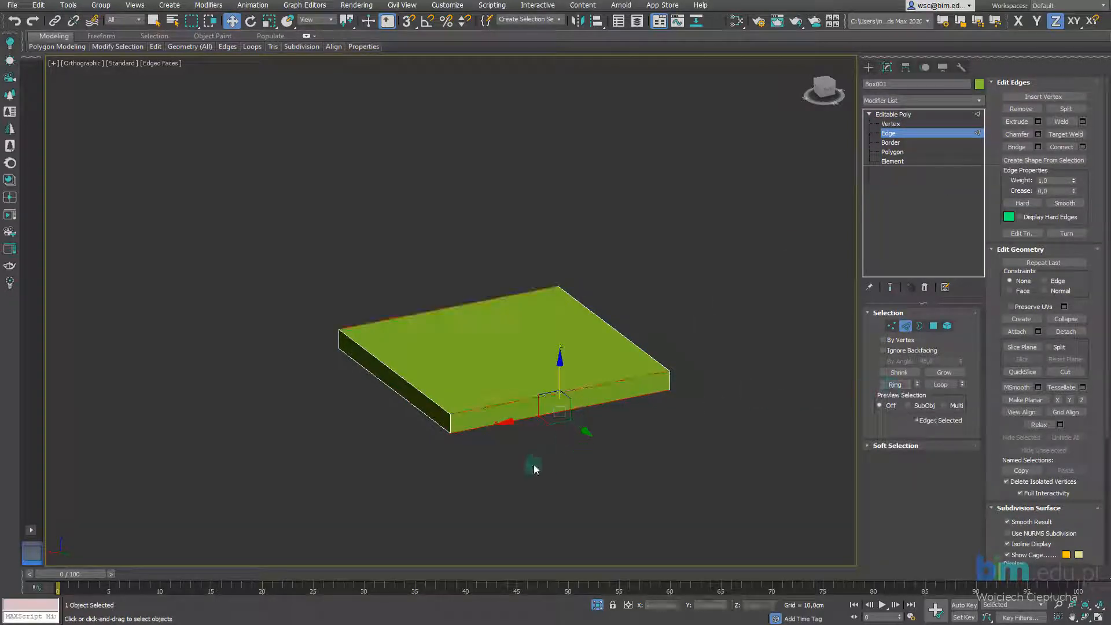
alt+middle_drag(490, 469, 620, 432)
drag(531, 479, 513, 171)
alt+middle_drag(568, 515, 517, 440)
scroll(513, 459, up, 3)
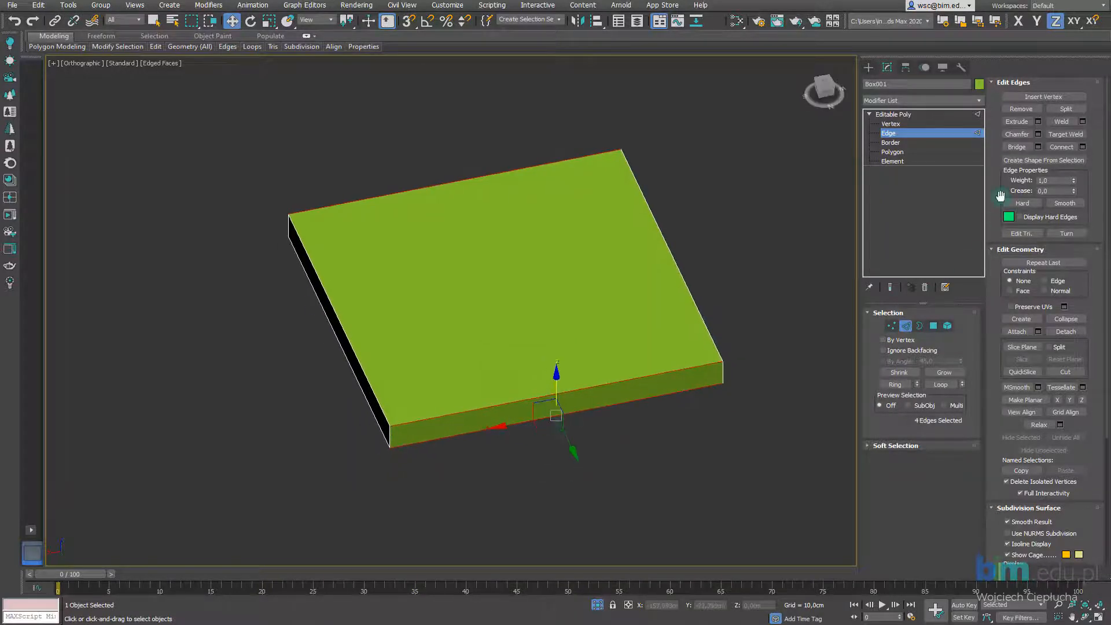
click(1083, 147)
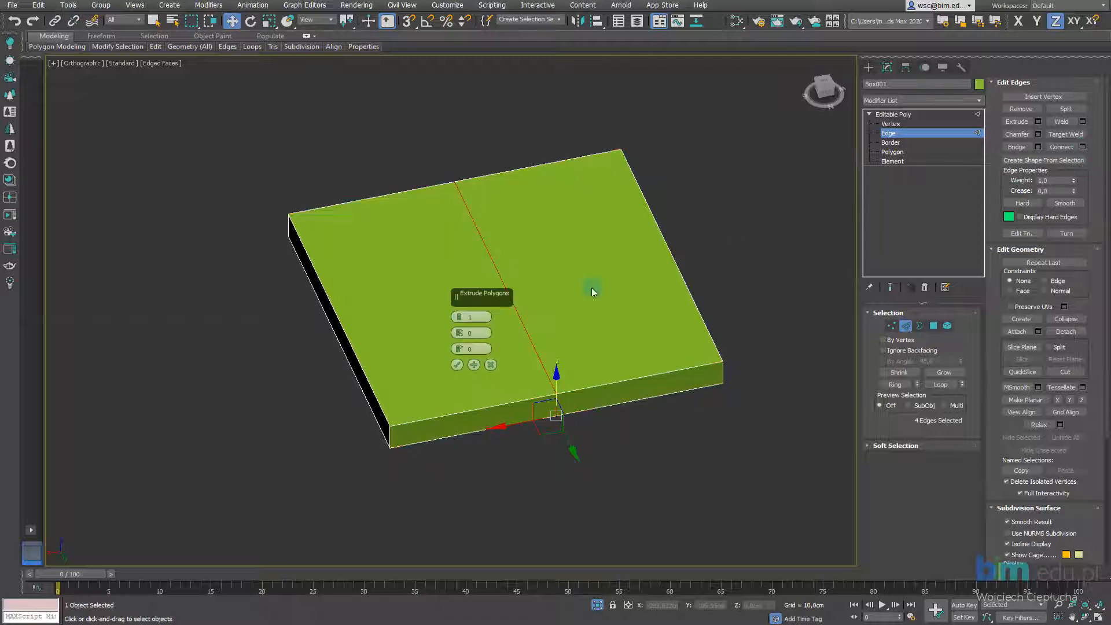
text(2)
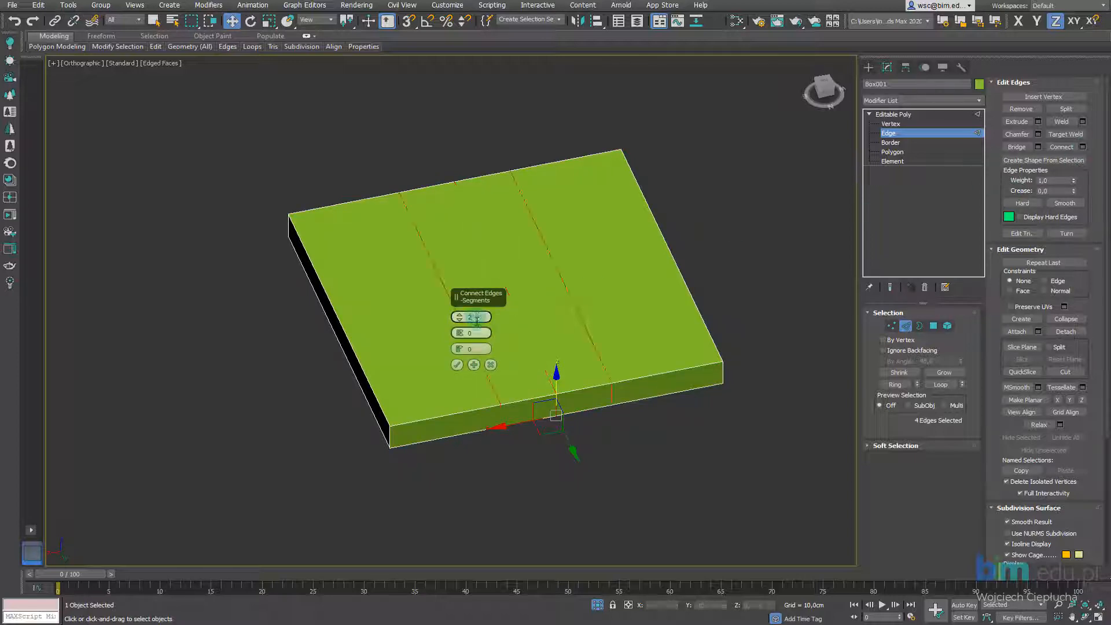
drag(460, 333, 484, 148)
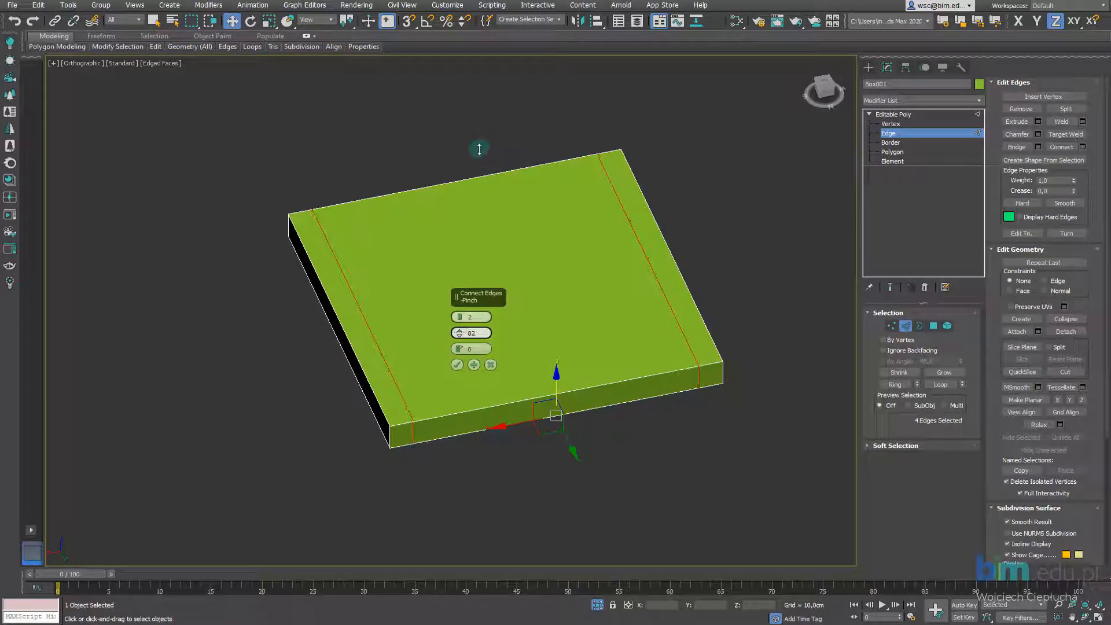
click(458, 365)
Step: Select the perpendicular ring of seat edges and connect them with 2 segments and a pinch of 82
alt+middle_drag(399, 375, 492, 356)
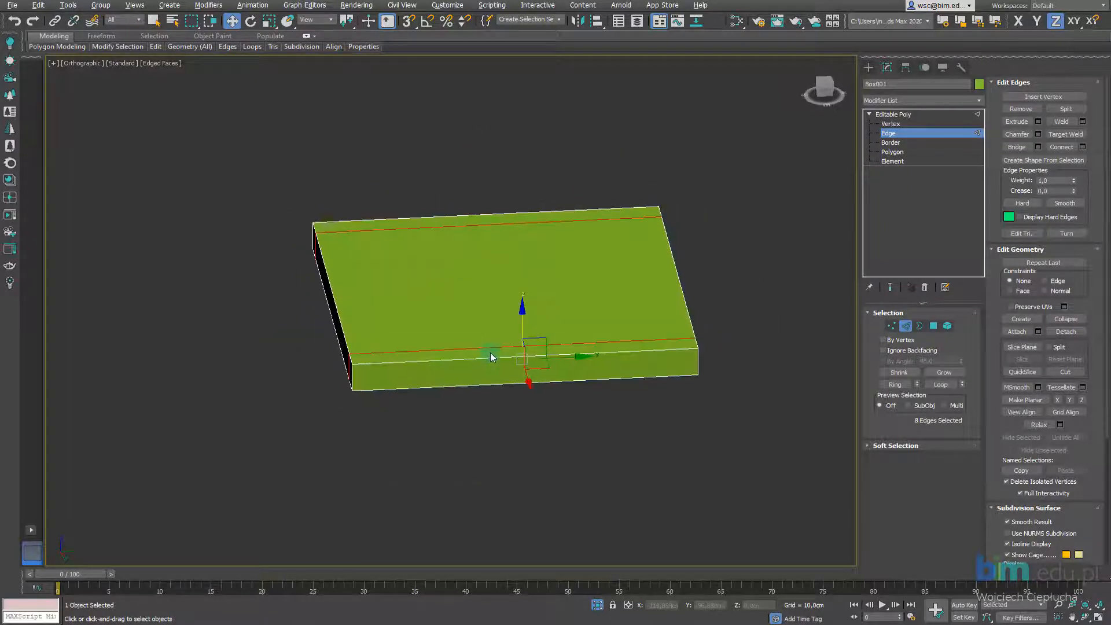
key(alt+l)
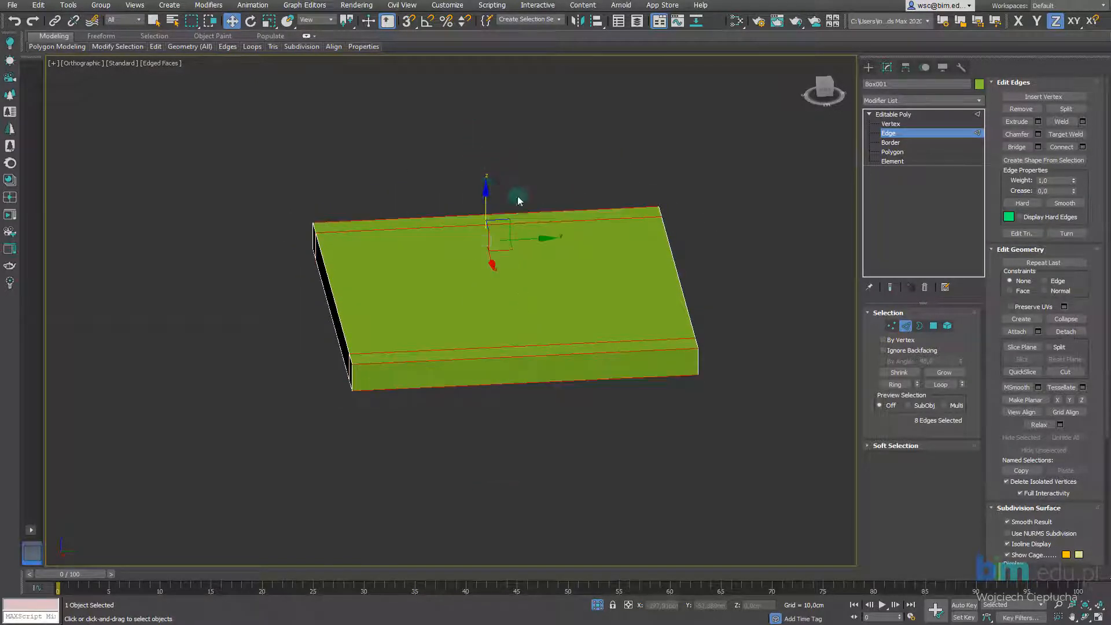
click(1083, 147)
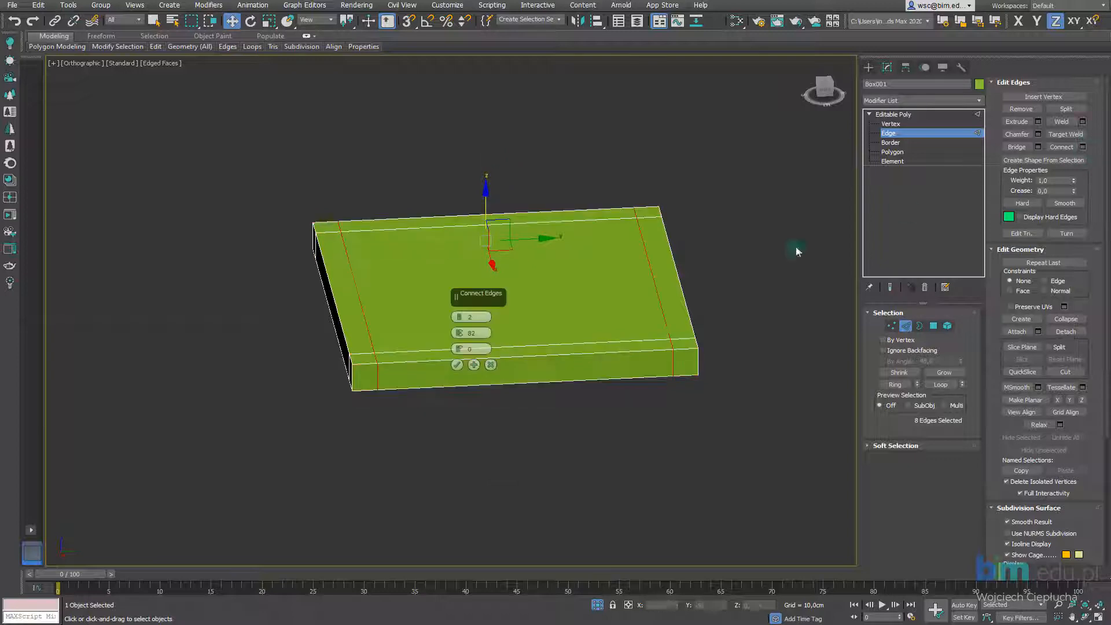
click(458, 365)
Step: At Polygon level, select the four corner polygons on the seat's underside and extrude them 50 cm to form legs
alt+middle_drag(457, 366, 517, 274)
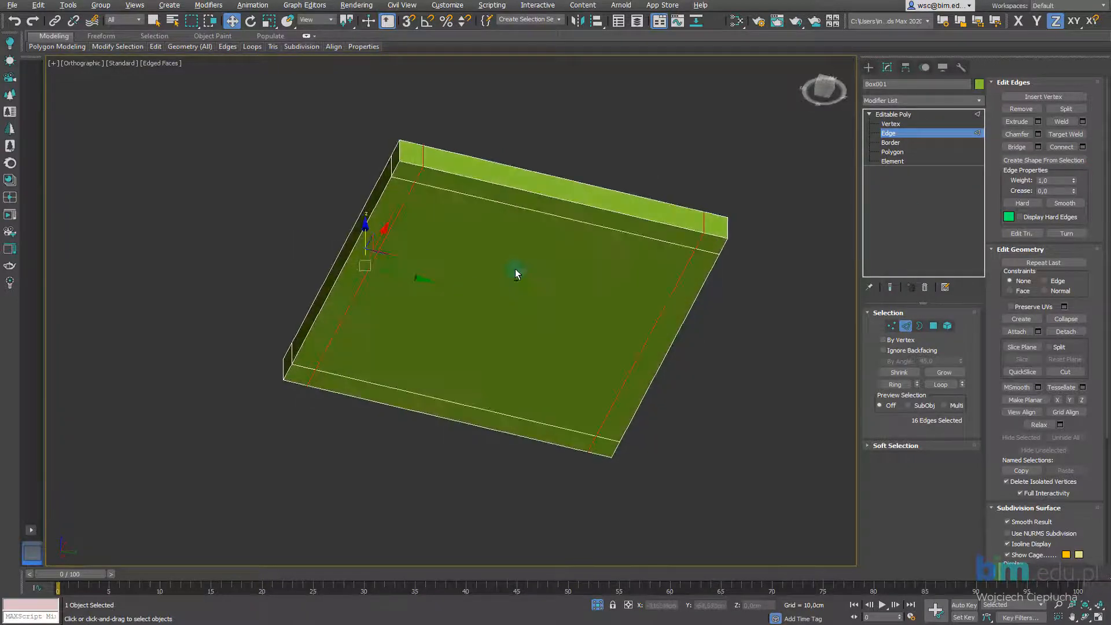
click(893, 152)
click(407, 173)
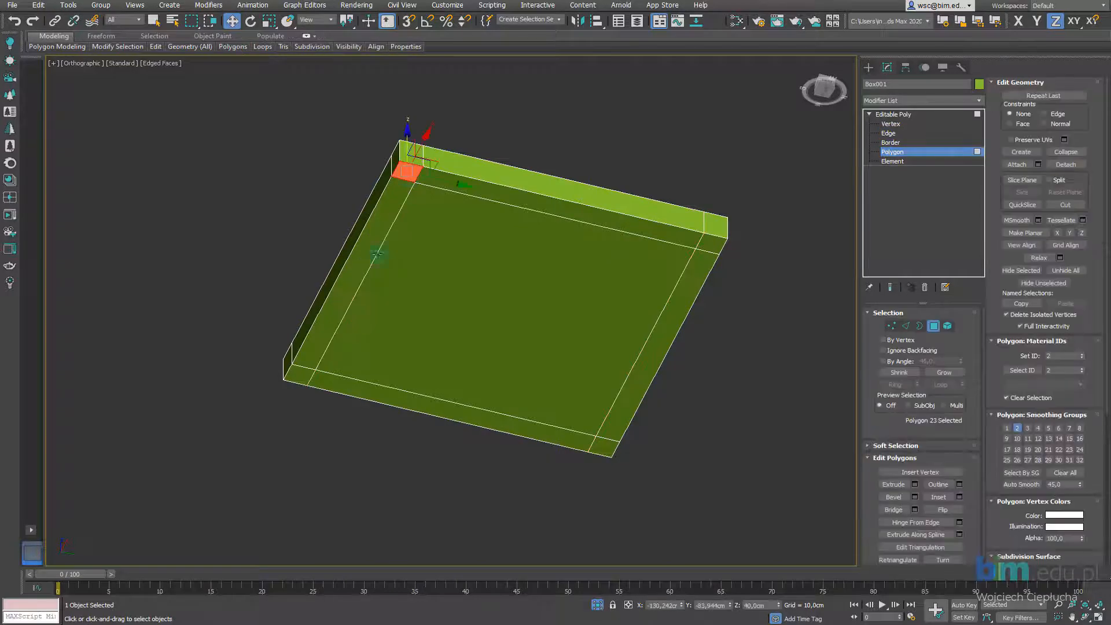
ctrl+click(302, 382)
ctrl+click(605, 447)
ctrl+click(710, 240)
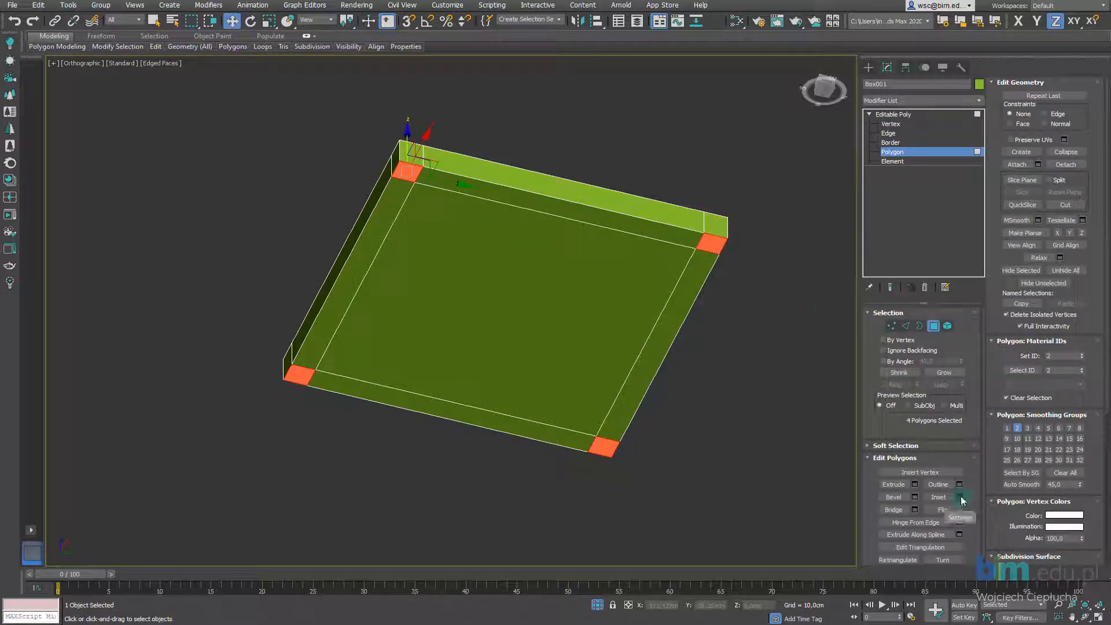
click(914, 485)
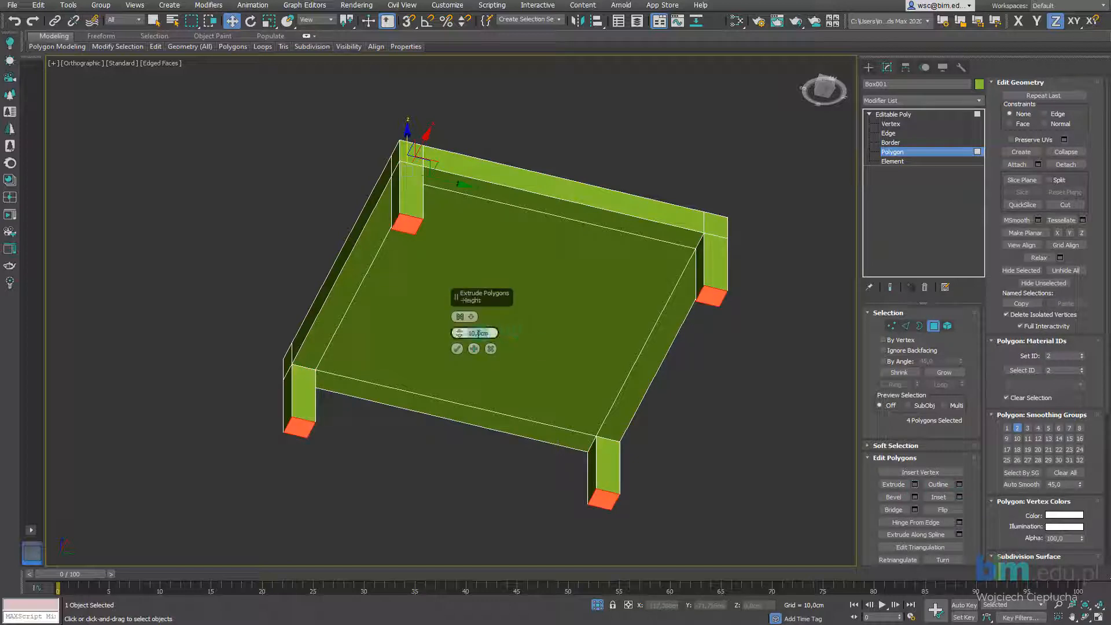
text(50)
key(Return)
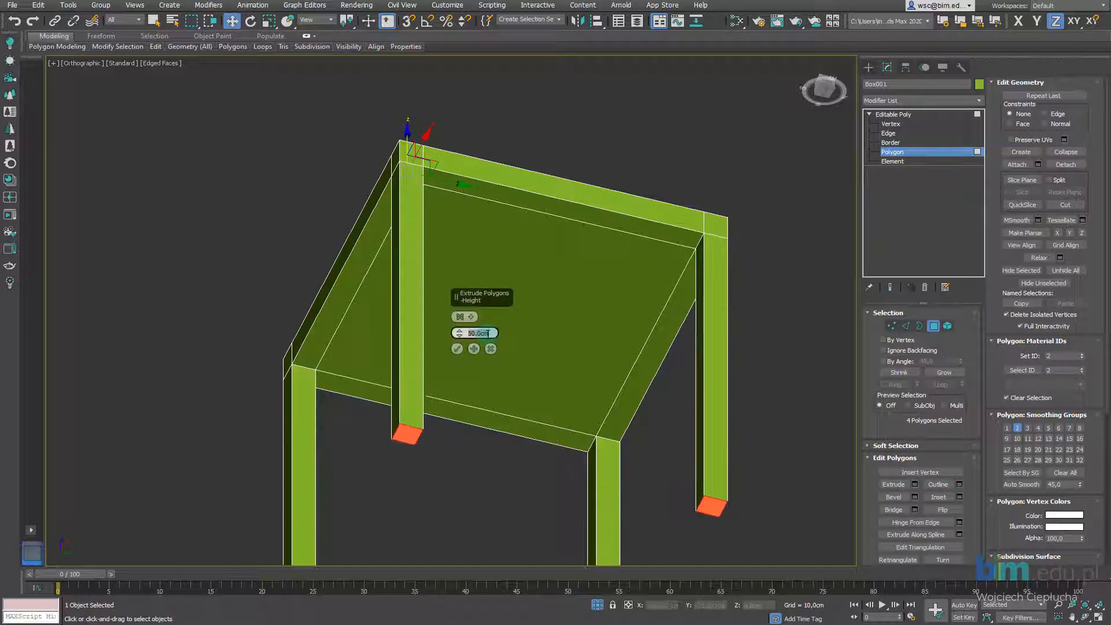
click(457, 349)
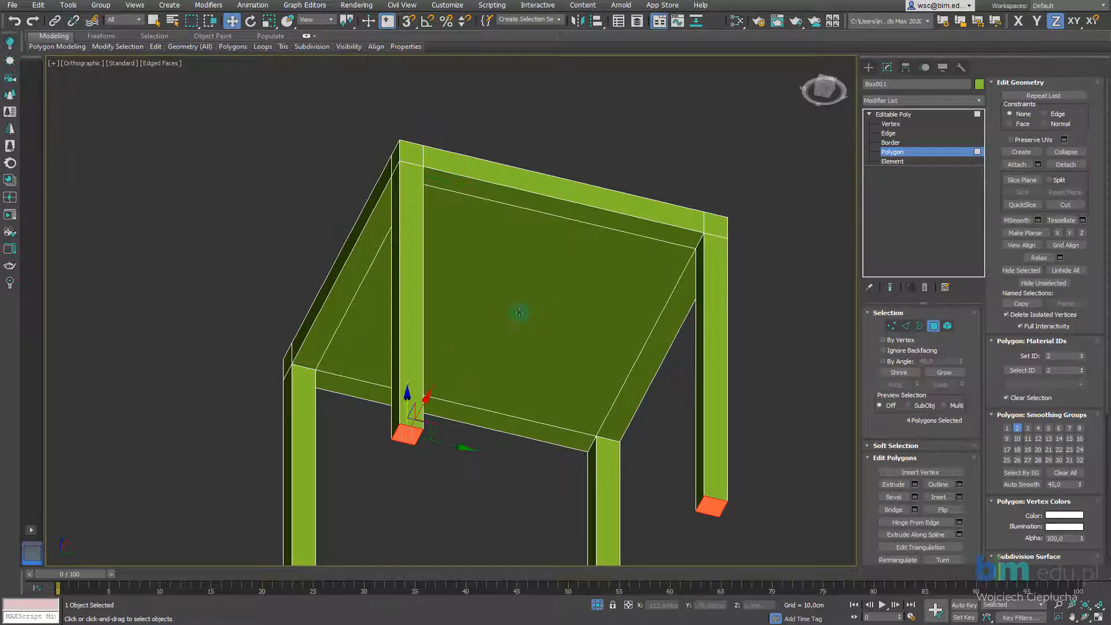
Step: Turn off isolation and examine the seat with its legs beside the table
alt+middle_drag(517, 313, 596, 417)
click(598, 605)
alt+middle_drag(625, 362, 565, 367)
middle_drag(546, 455, 590, 394)
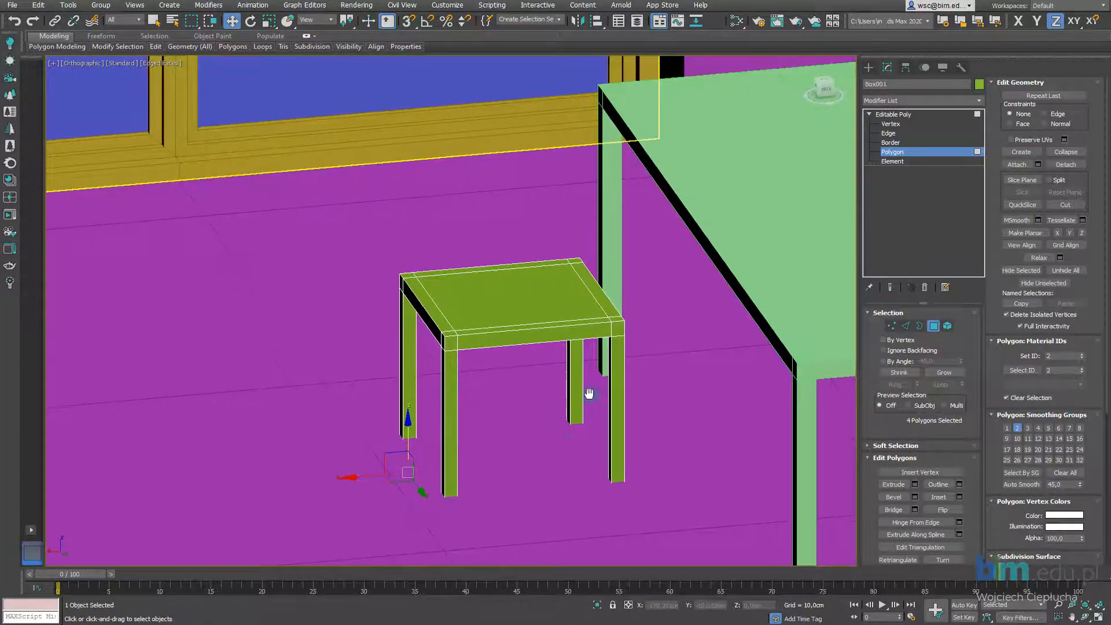
alt+middle_drag(647, 446, 642, 449)
middle_drag(486, 410, 526, 419)
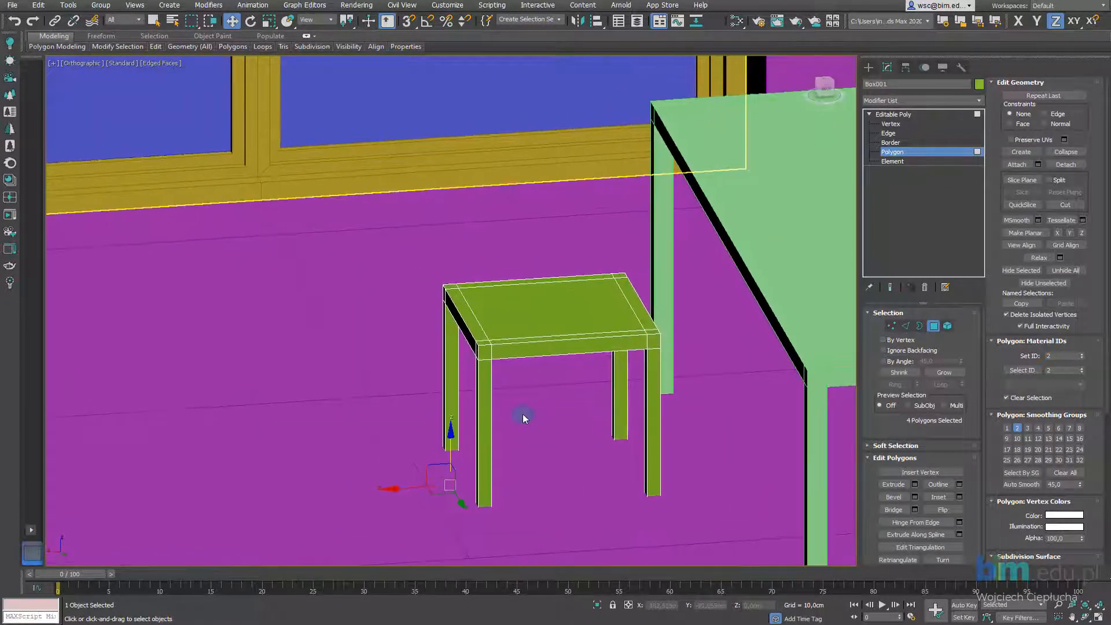
Step: Select the two corner polygons on top of the seat's side away from the table and extrude them 55 cm as backrest posts
scroll(521, 405, up, 2)
click(470, 316)
alt+middle_drag(470, 315, 592, 348)
ctrl+click(449, 284)
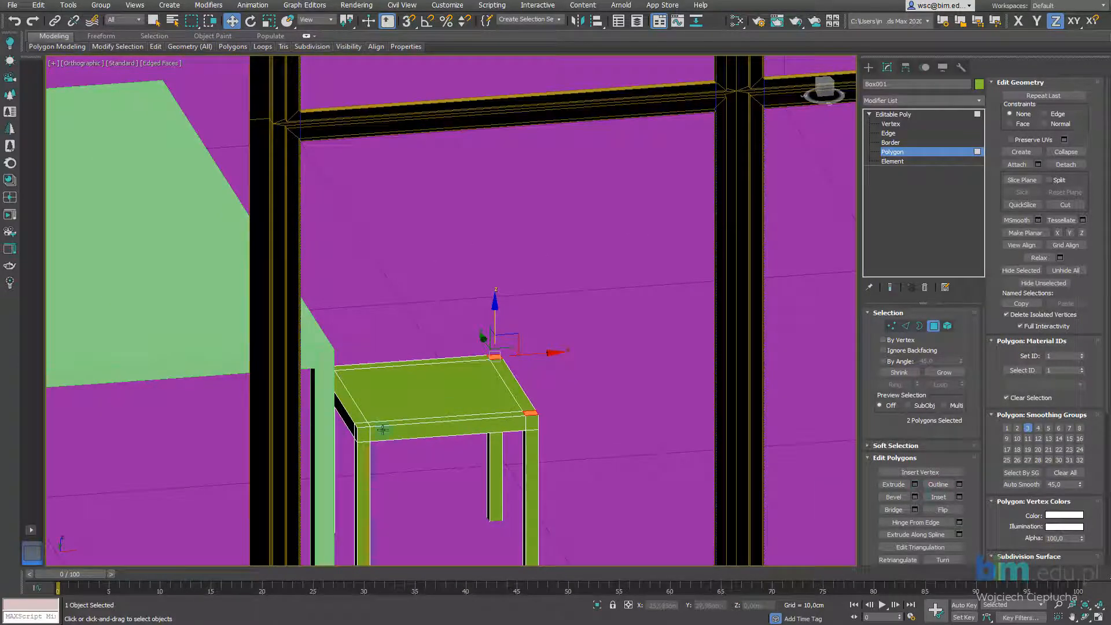
click(916, 485)
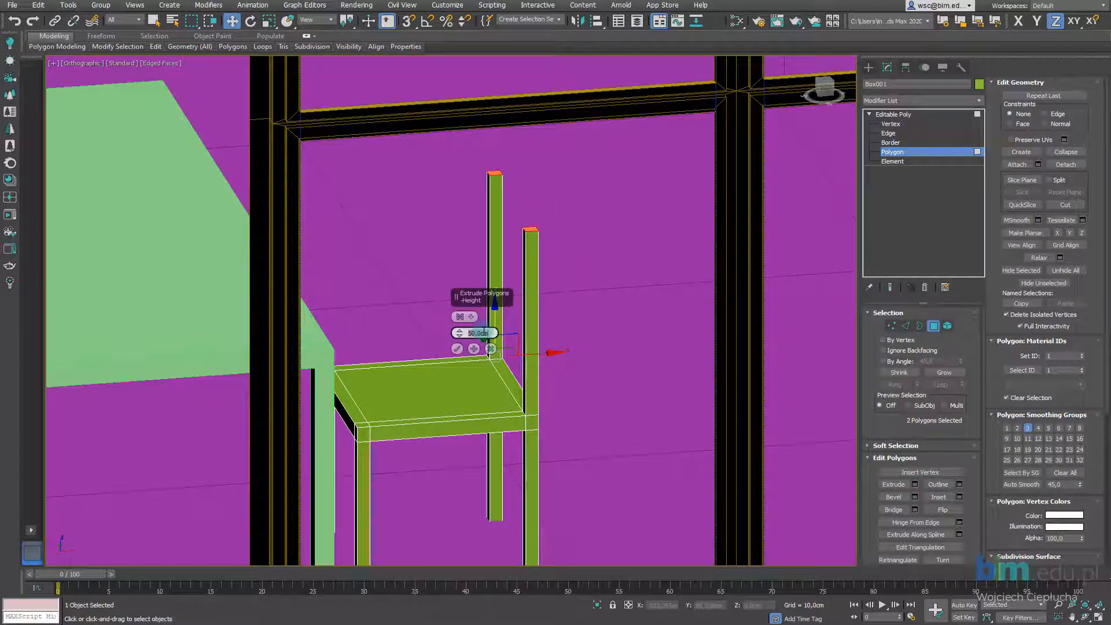
text(55)
click(460, 350)
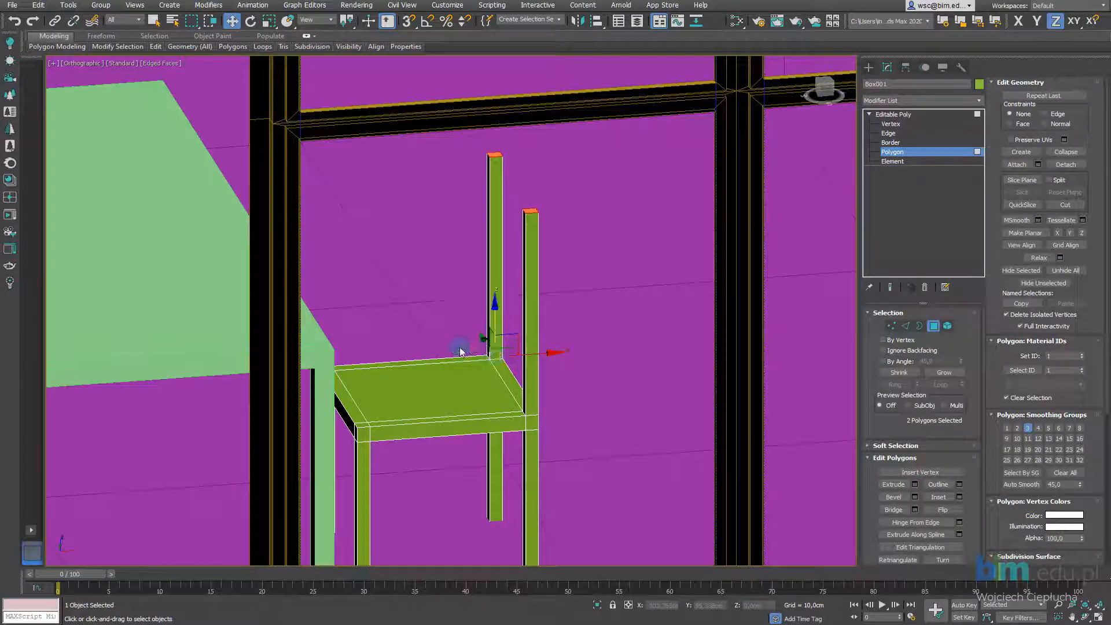
alt+middle_drag(506, 298, 632, 303)
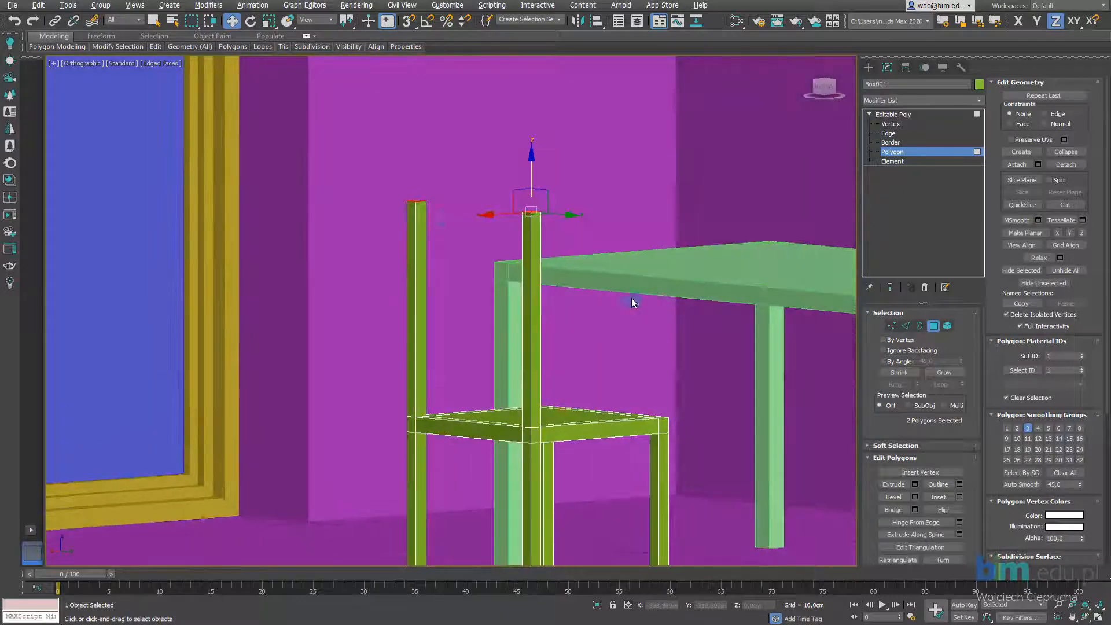
Step: At Edge level, select the vertical edges of both backrest posts and connect them with 14 segments and a pinch of 0
scroll(441, 357, up, 2)
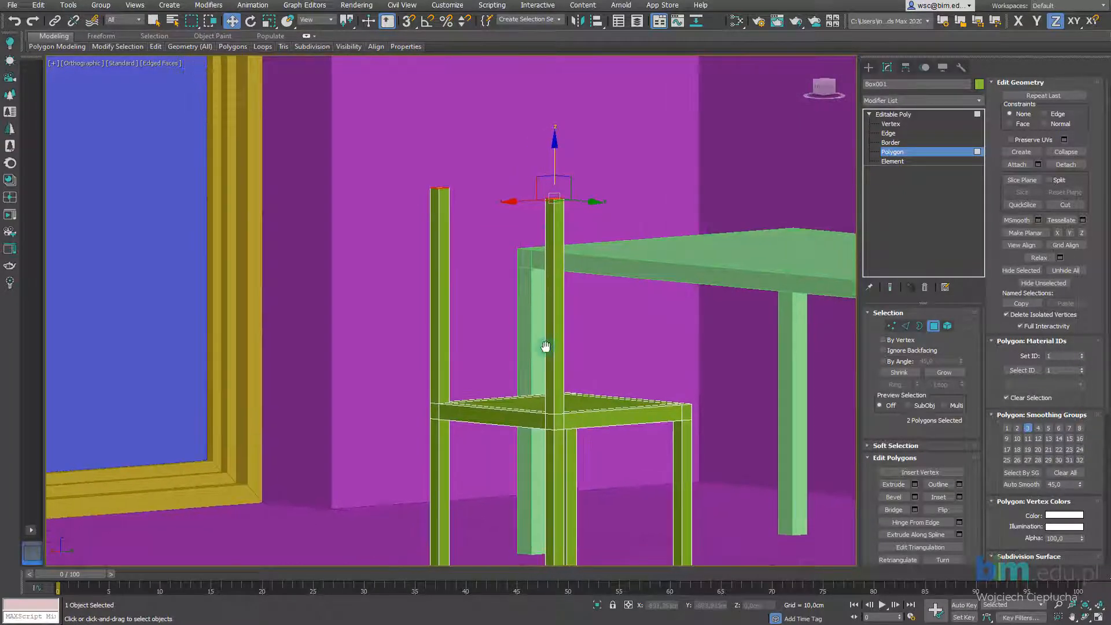
click(889, 133)
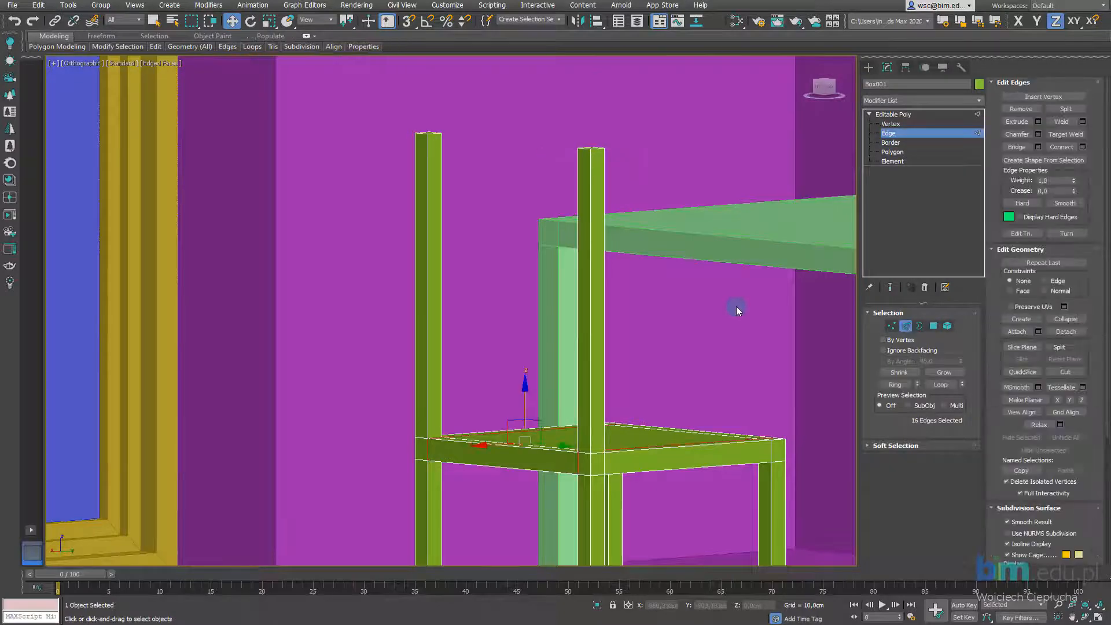
drag(706, 299, 296, 283)
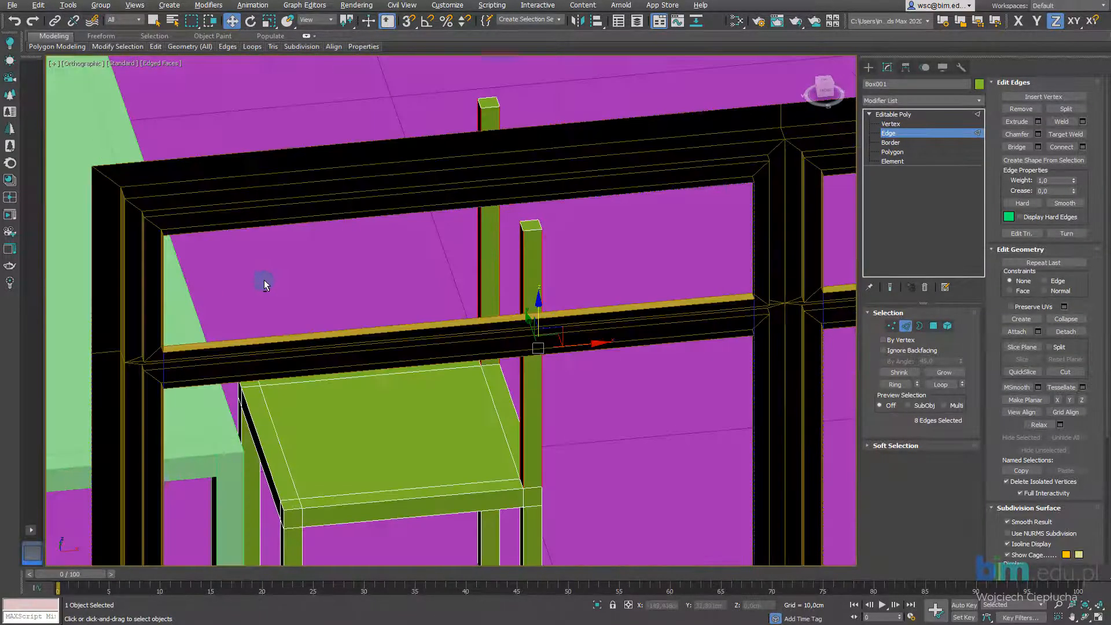
alt+middle_drag(264, 284, 490, 307)
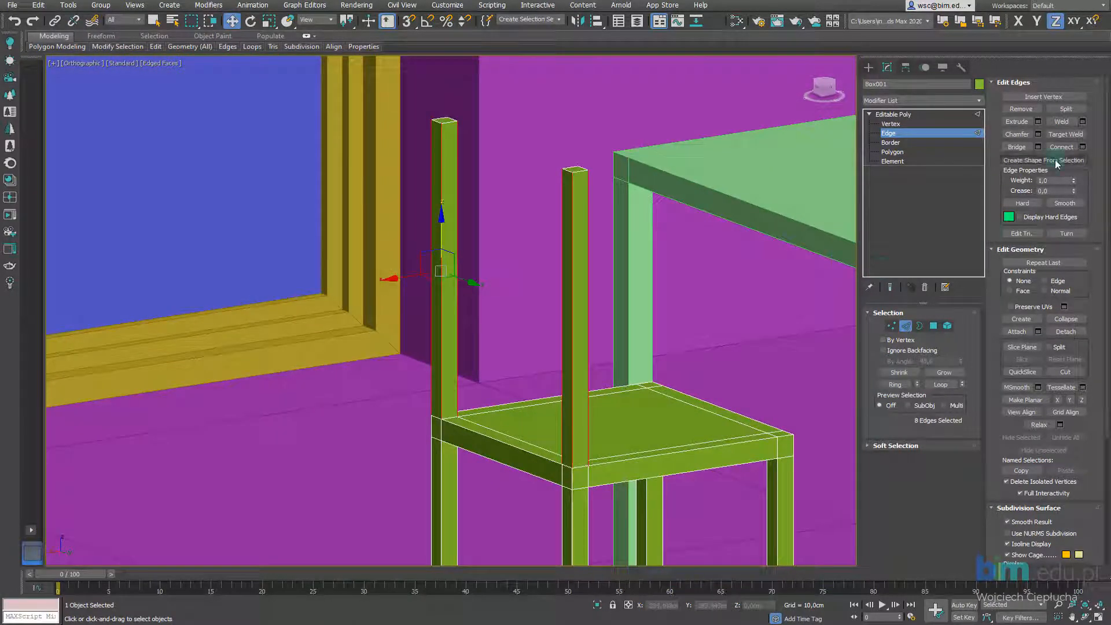
click(1083, 148)
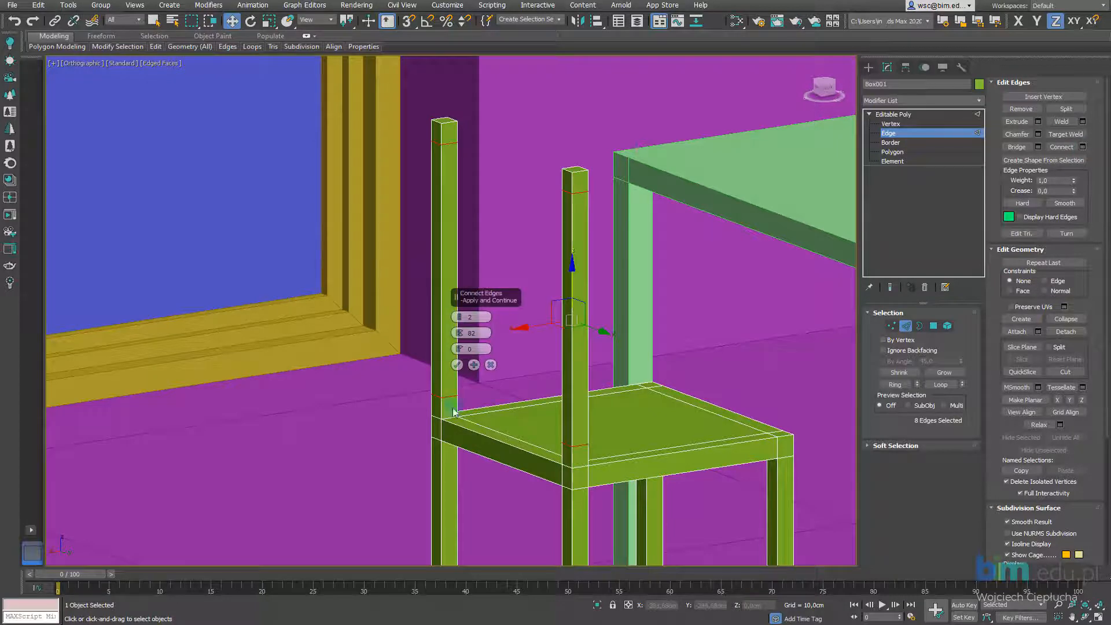
scroll(458, 387, up, 3)
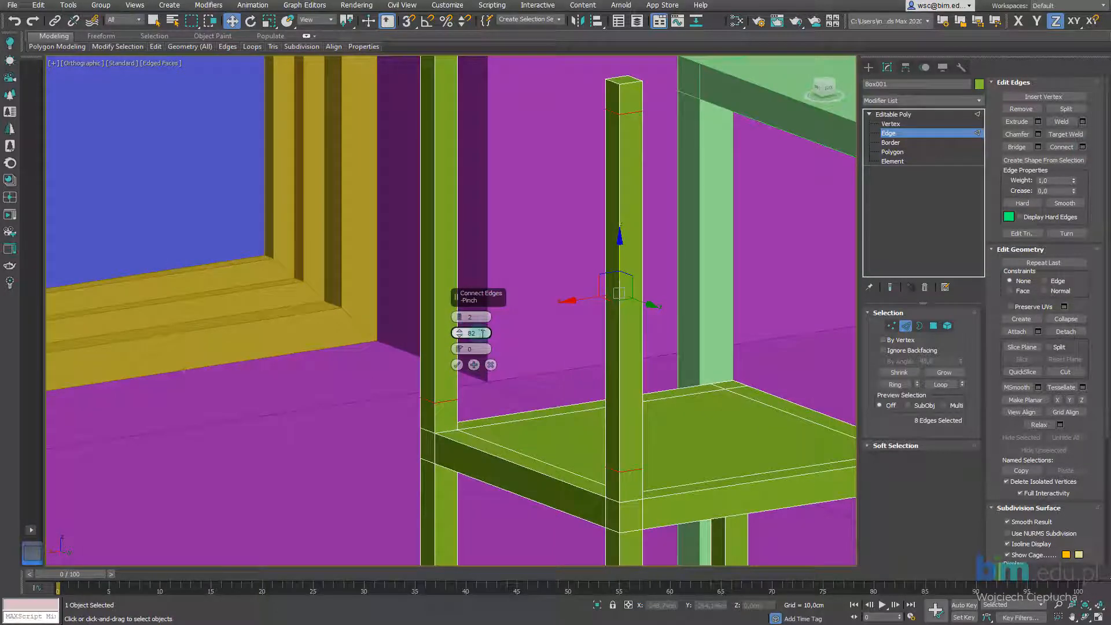
click(436, 200)
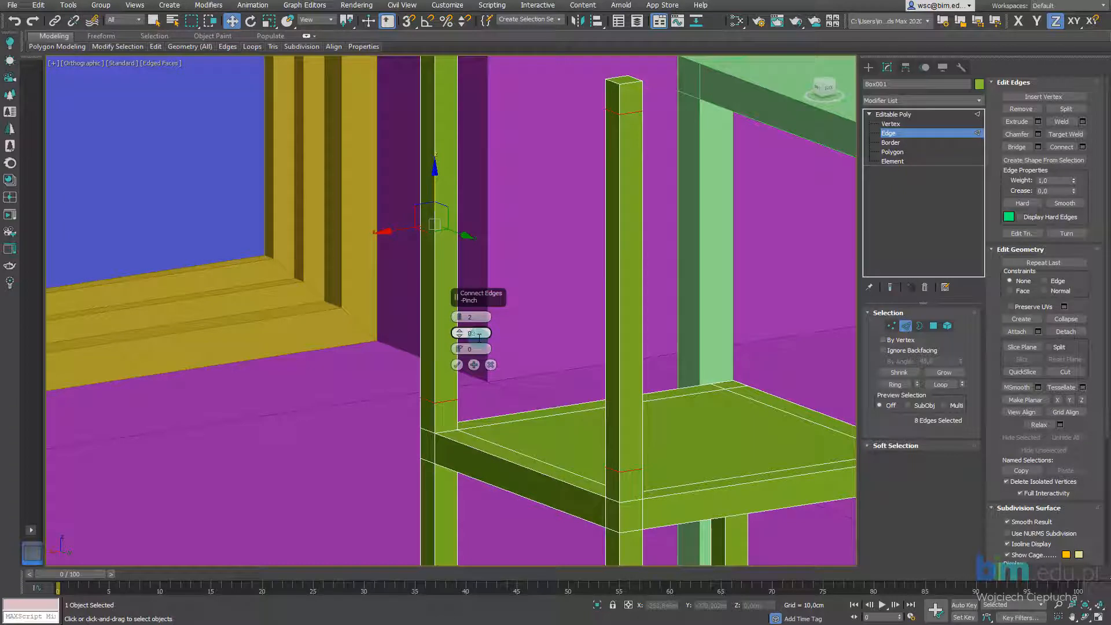
text(0)
key(Return)
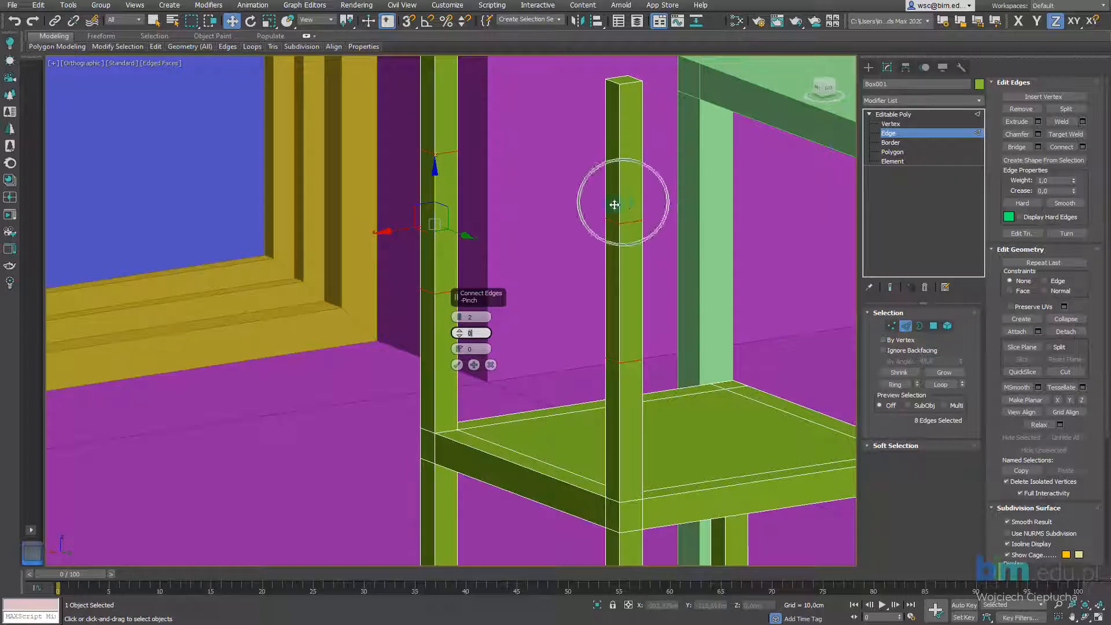
scroll(498, 206, down, 3)
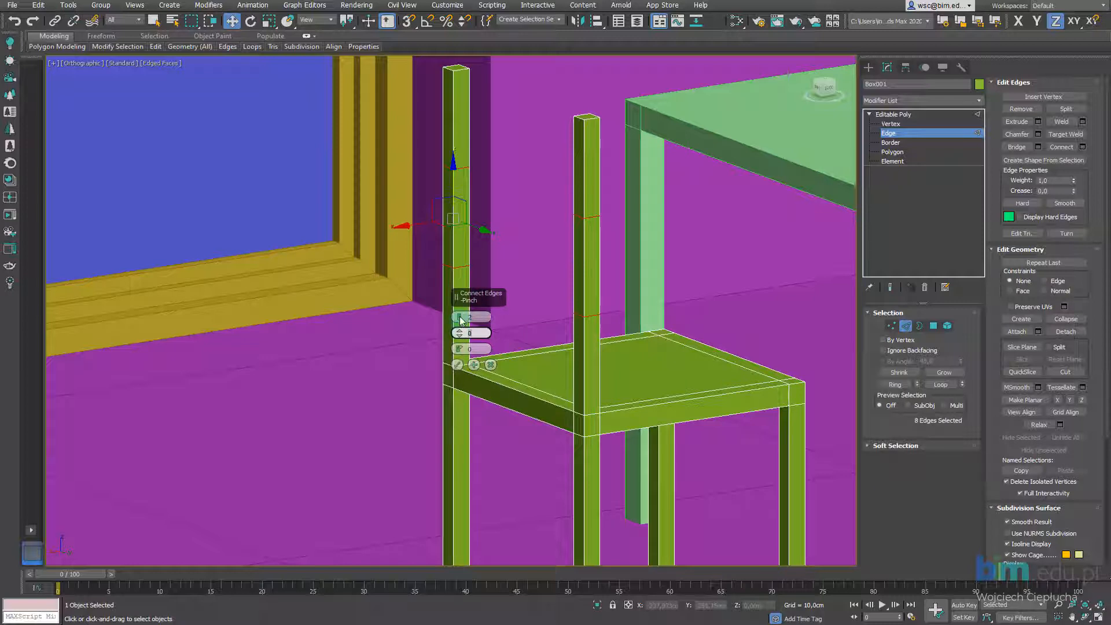
drag(461, 320, 459, 316)
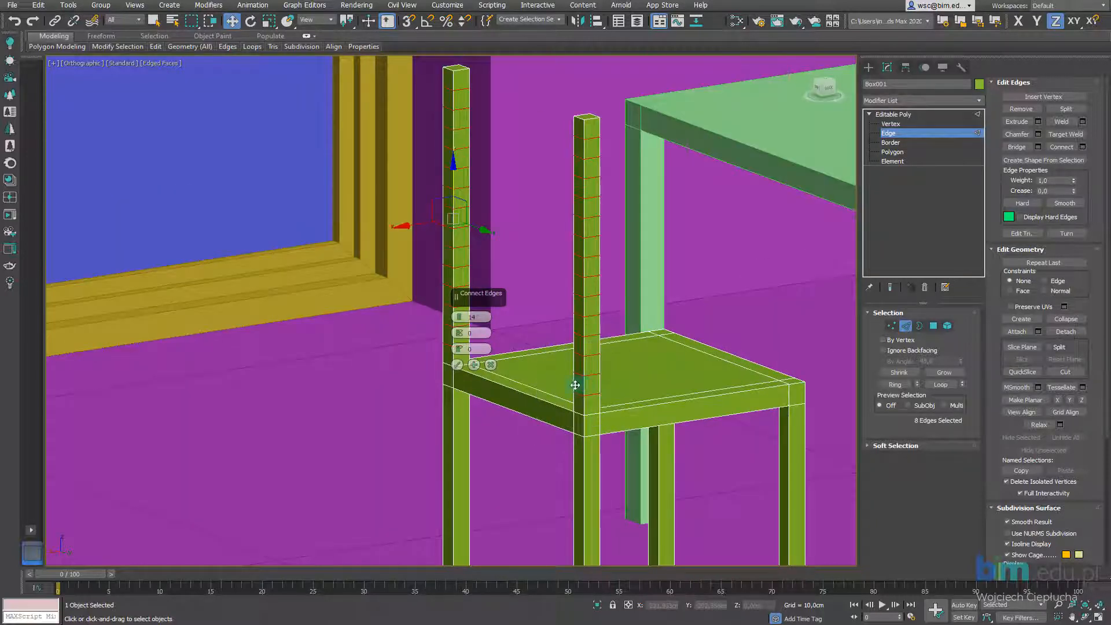
Step: Check the alternating divisions along the post for slat spacing, accept the Connect and clear the edge selection
click(581, 387)
click(579, 345)
click(577, 302)
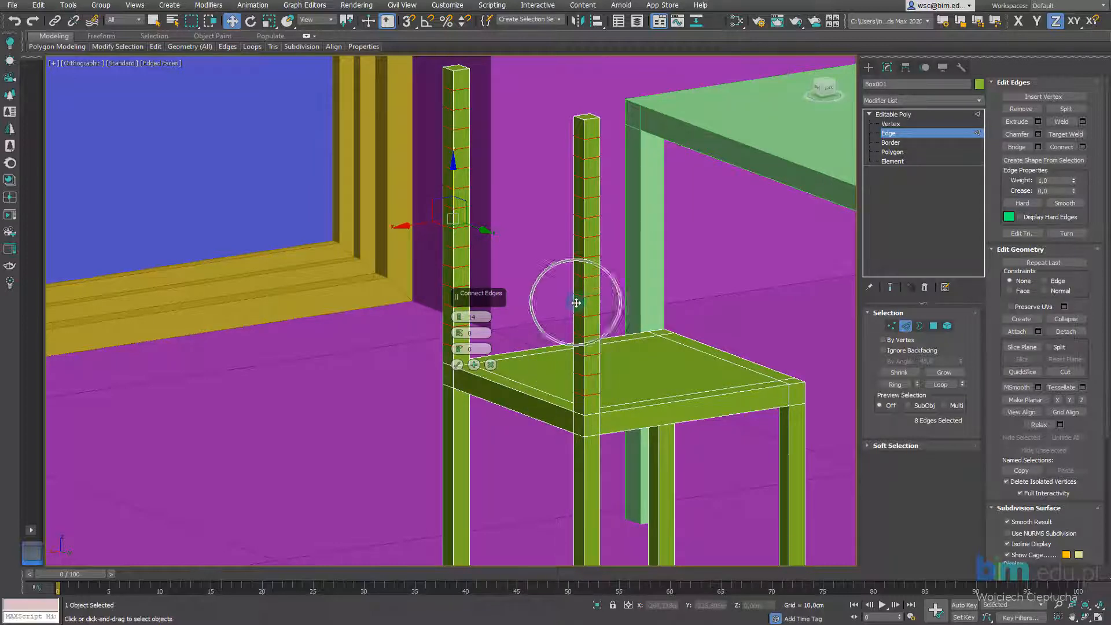
click(578, 258)
click(581, 223)
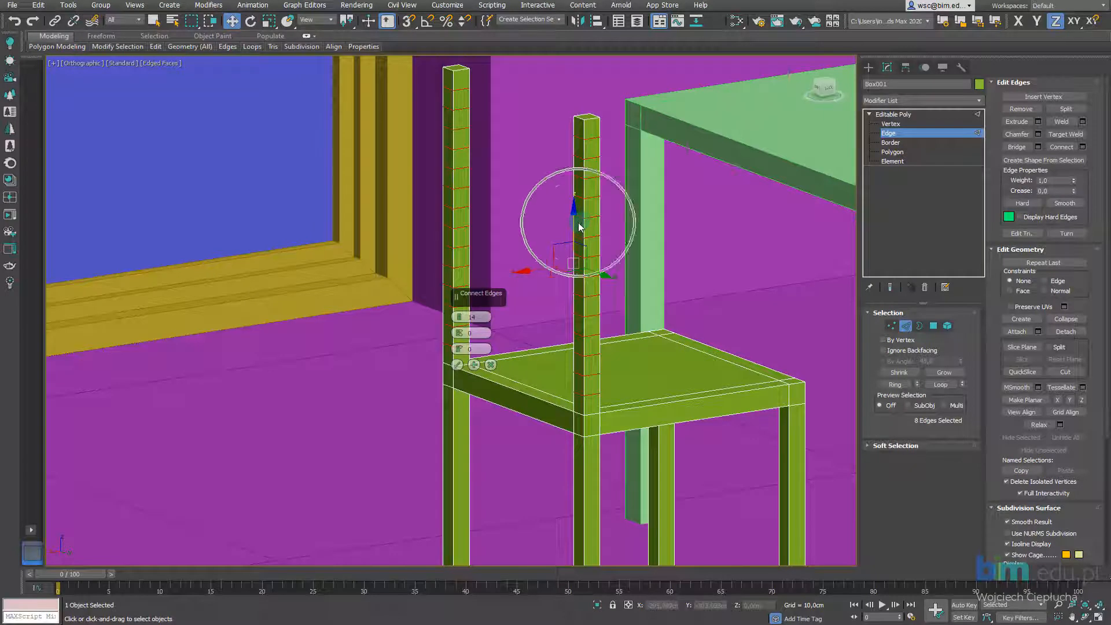
click(581, 192)
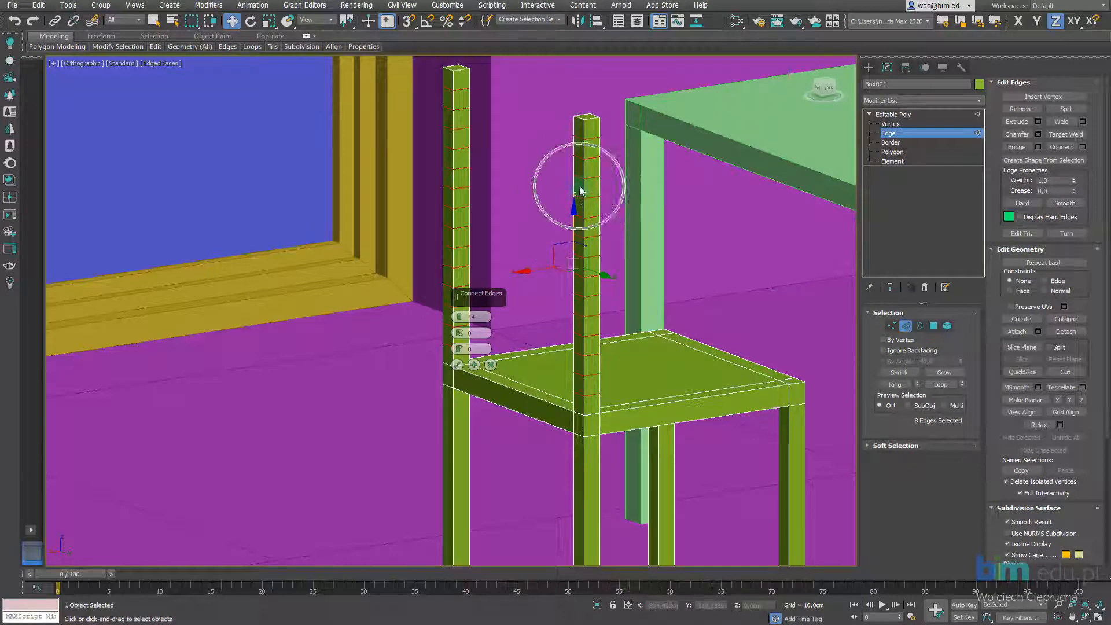
click(577, 145)
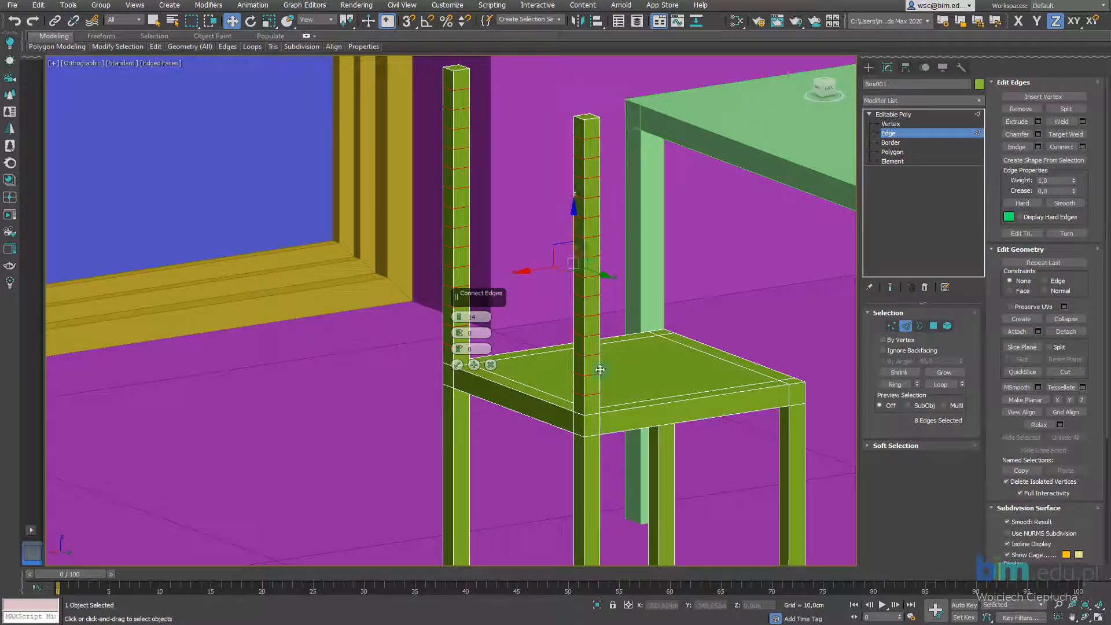
click(578, 129)
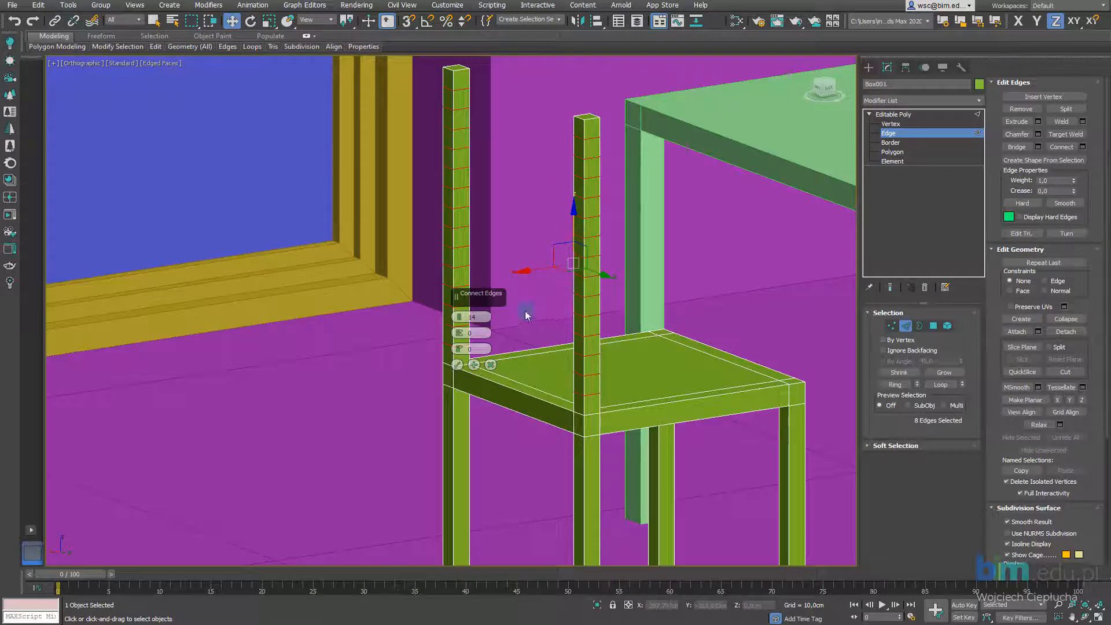
click(458, 365)
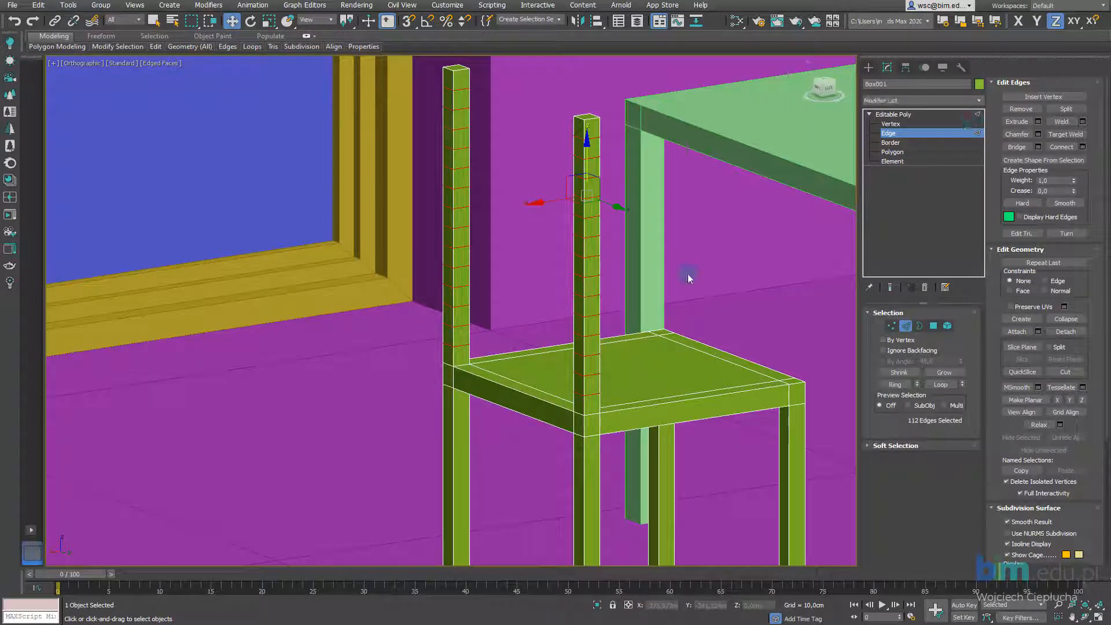
click(667, 288)
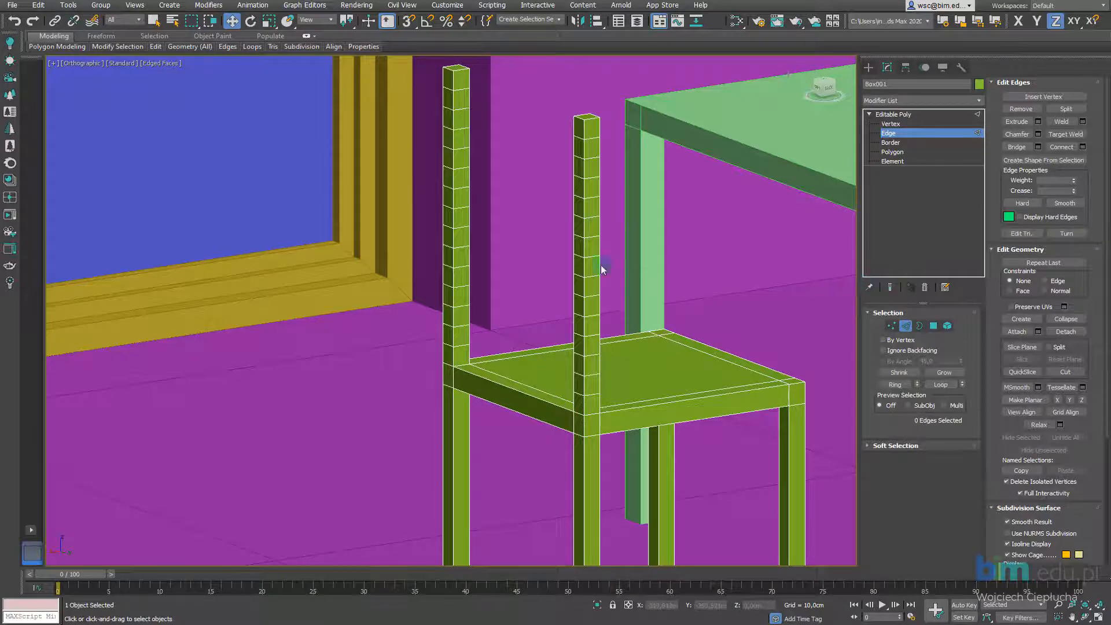
Step: At Polygon level, select the uppermost facing polygons of the two posts and bridge them with 1 segment as a top rail
alt+middle_drag(602, 266, 559, 283)
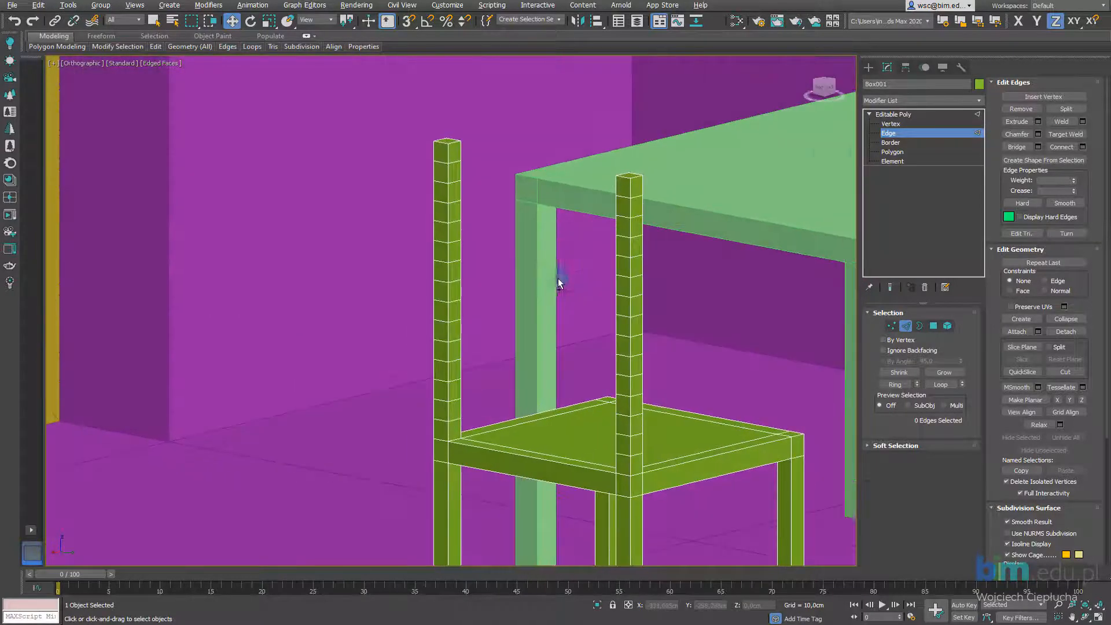
click(893, 152)
click(452, 151)
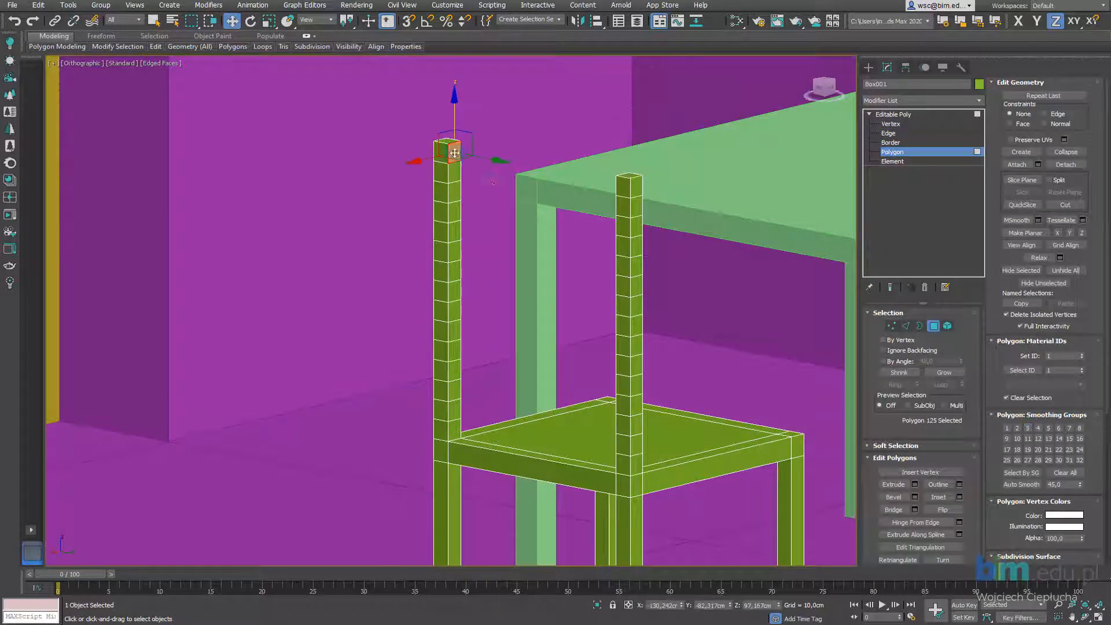
alt+middle_drag(455, 154, 692, 158)
ctrl+click(634, 108)
middle_drag(693, 158, 690, 226)
scroll(689, 226, up, 3)
alt+middle_drag(599, 220, 501, 212)
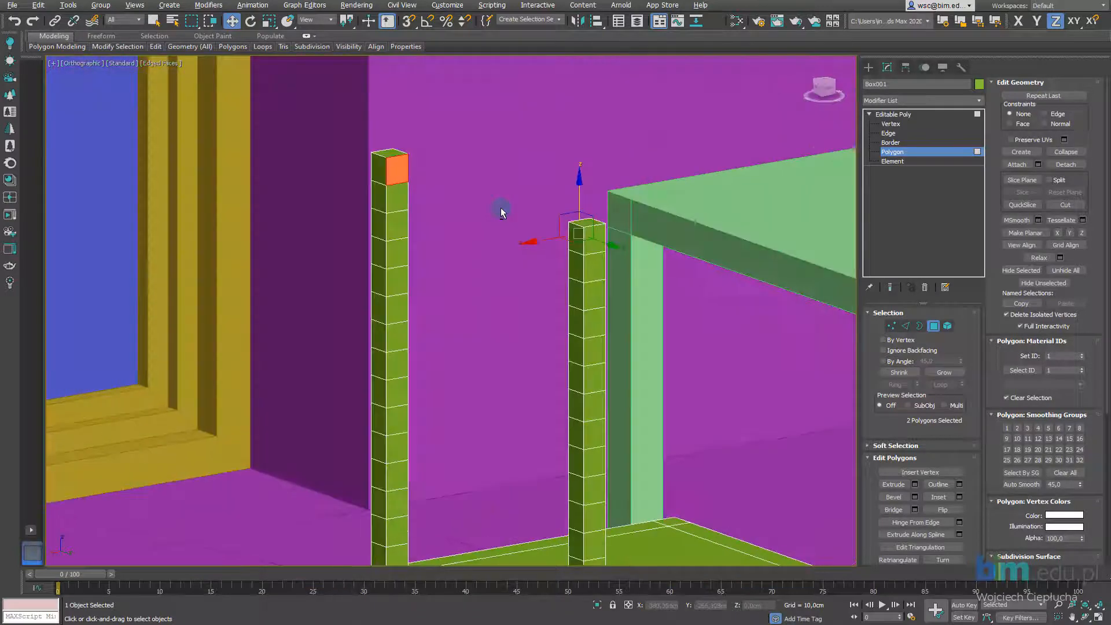
click(915, 510)
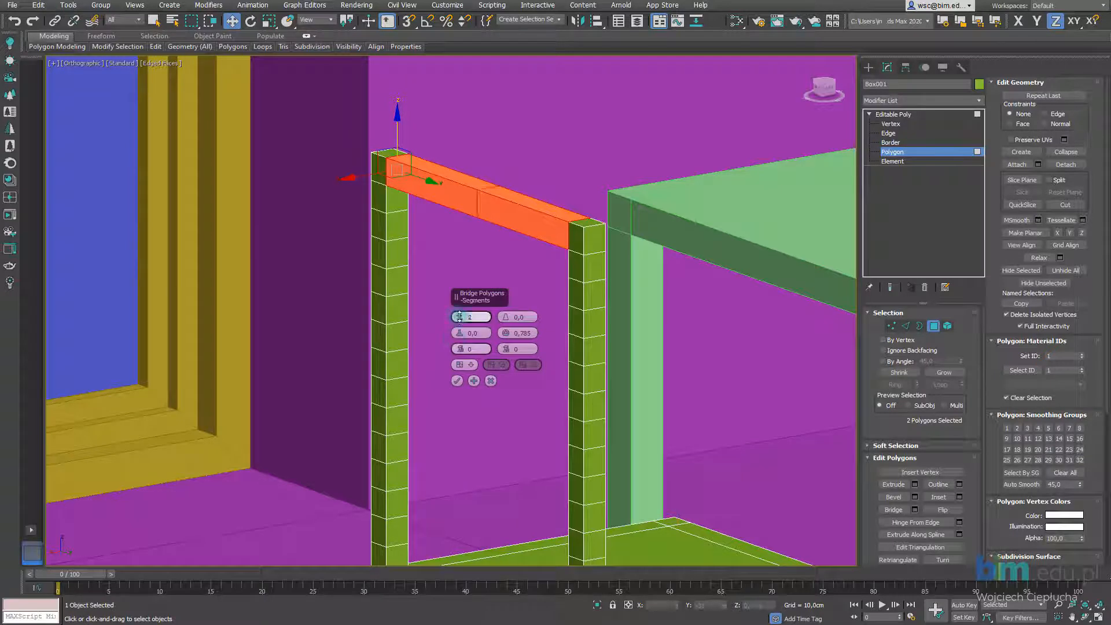
drag(460, 319, 462, 322)
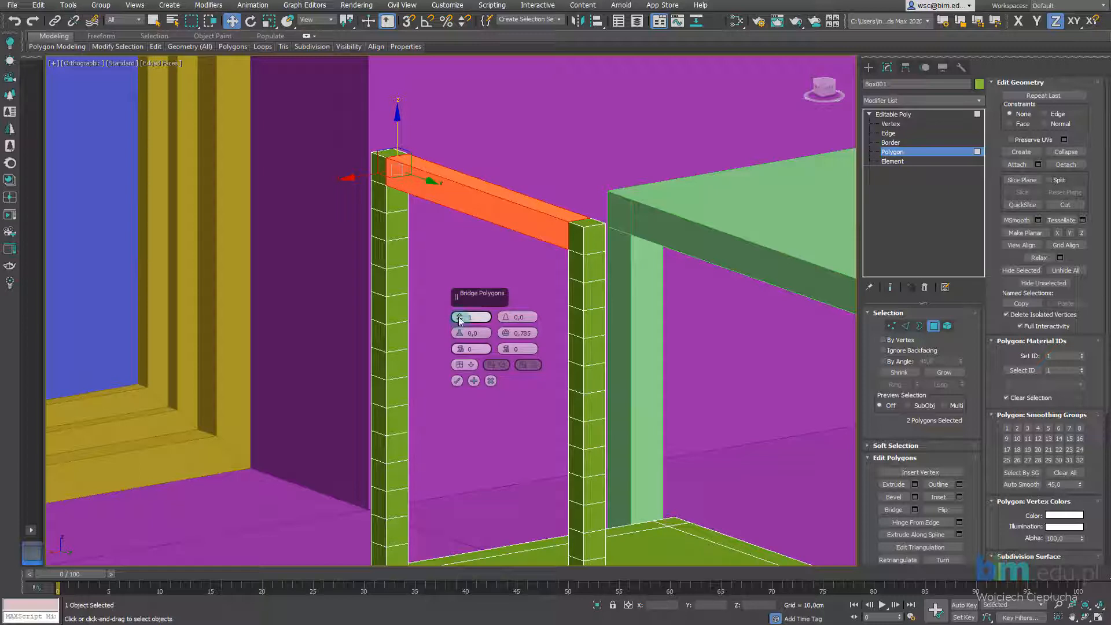
click(457, 381)
click(399, 226)
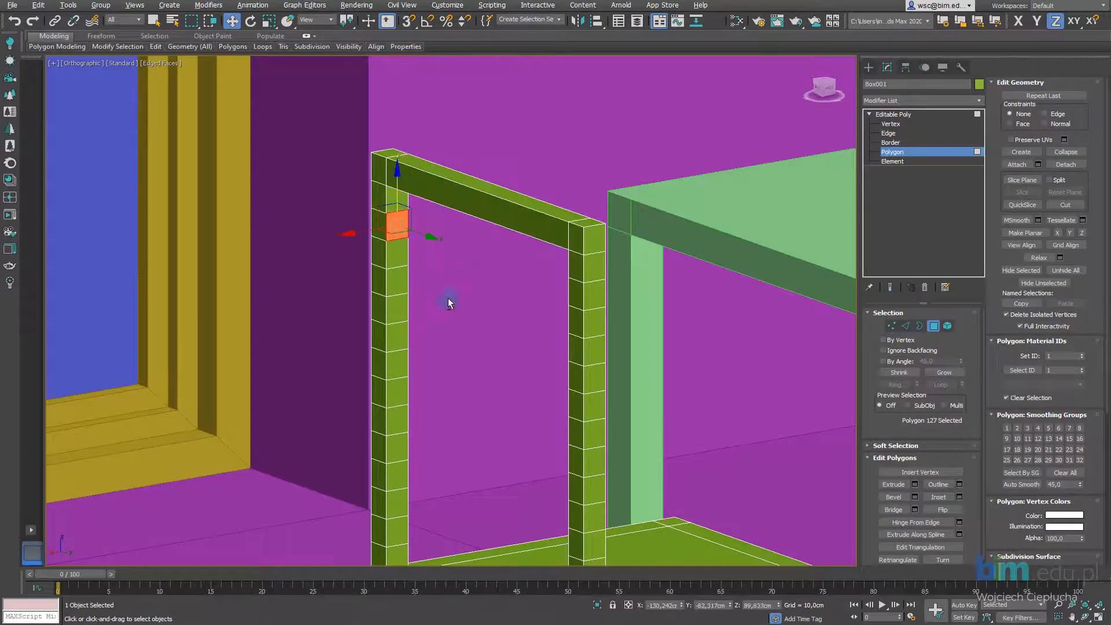
scroll(495, 314, up, 5)
scroll(495, 314, down, 2)
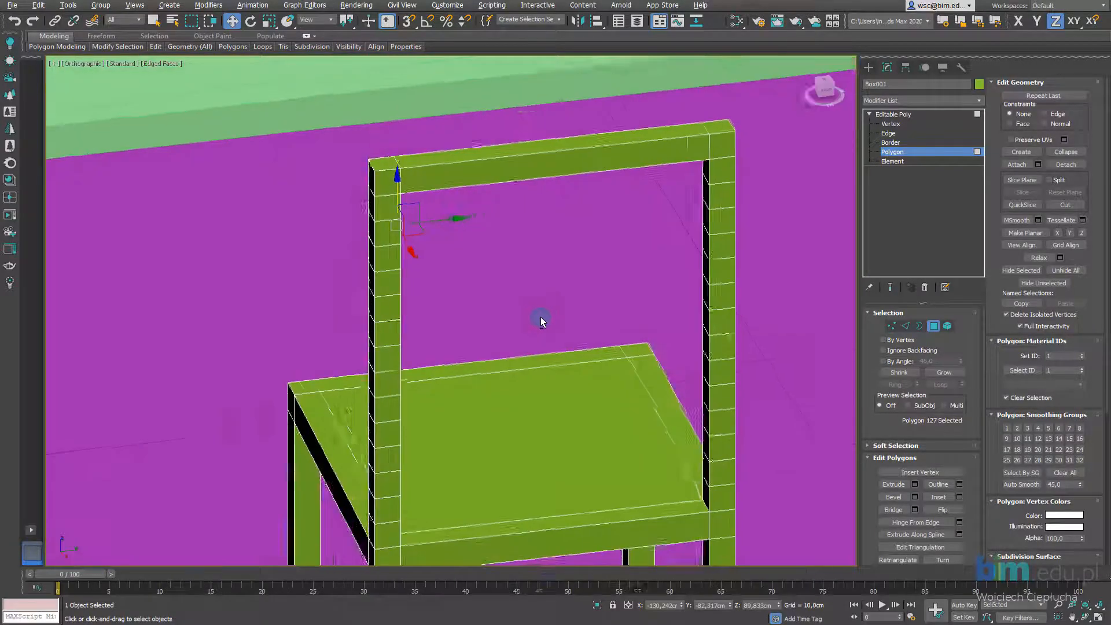
click(704, 186)
ctrl+click(701, 234)
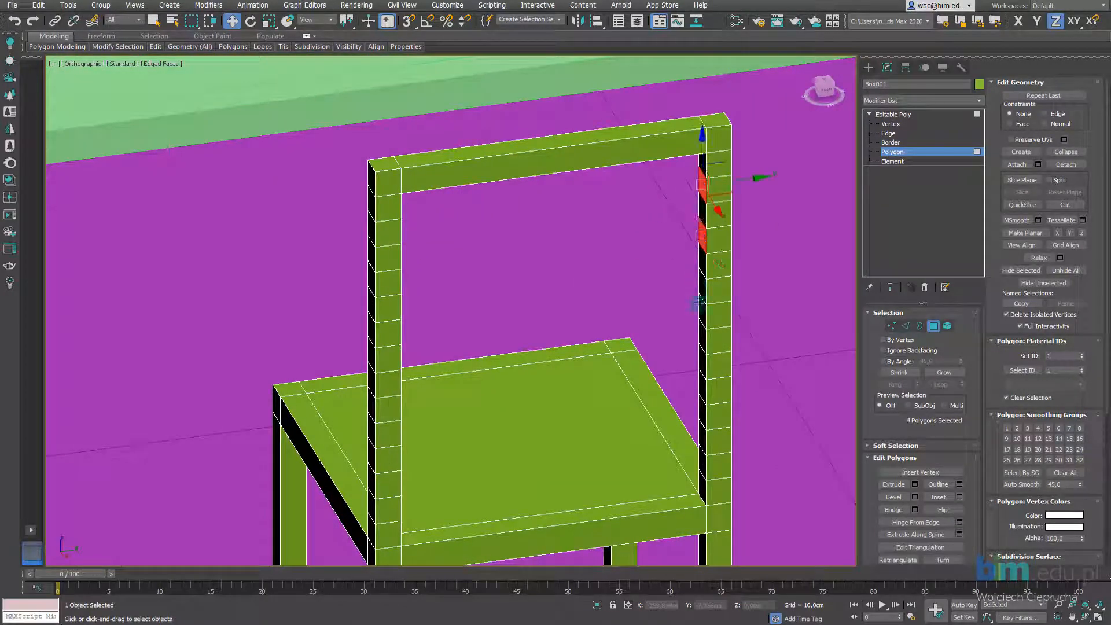
ctrl+click(701, 290)
click(850, 349)
Step: With the plain selection tool, select alternate polygons down one post's inner face, starting one gap below the top rail
click(703, 184)
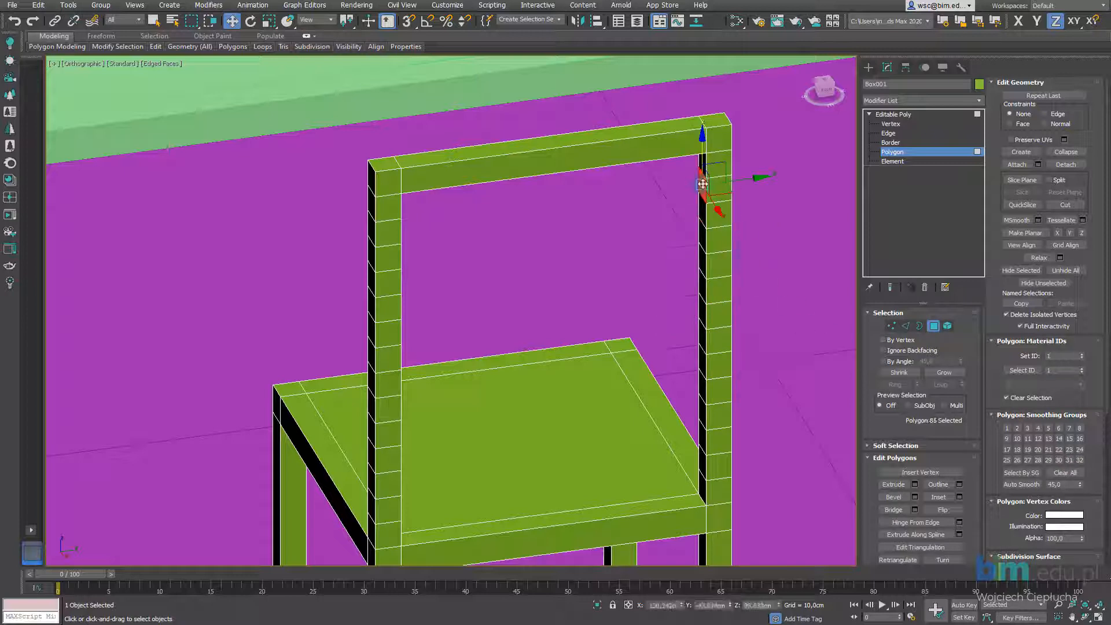
drag(703, 185, 768, 334)
key(ctrl+z)
scroll(731, 228, up, 3)
middle_drag(730, 227, 728, 243)
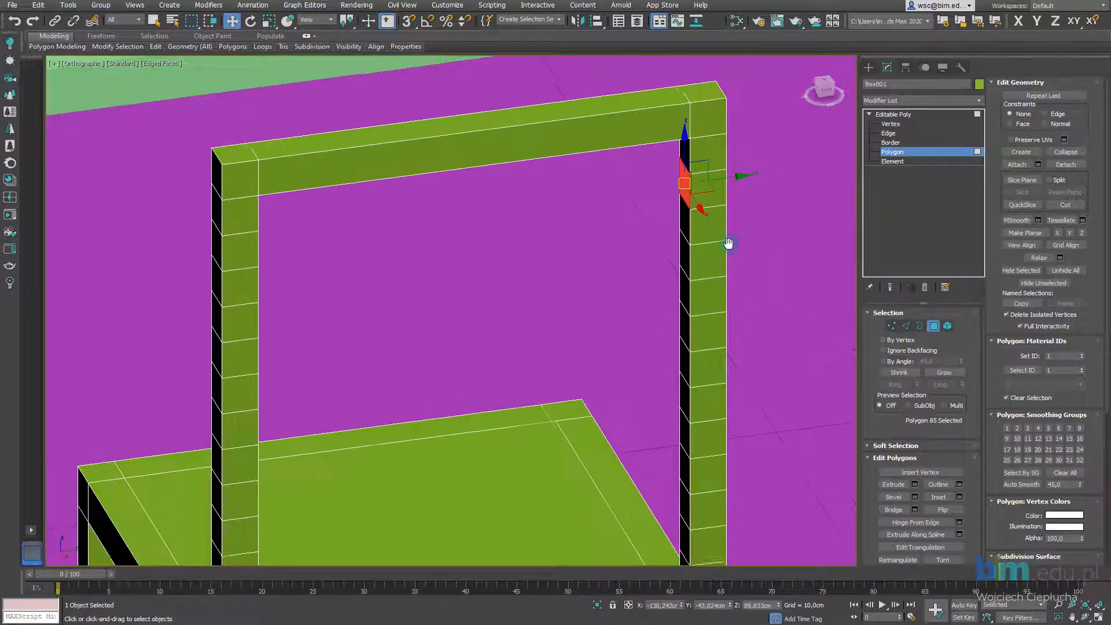
click(153, 21)
ctrl+click(681, 257)
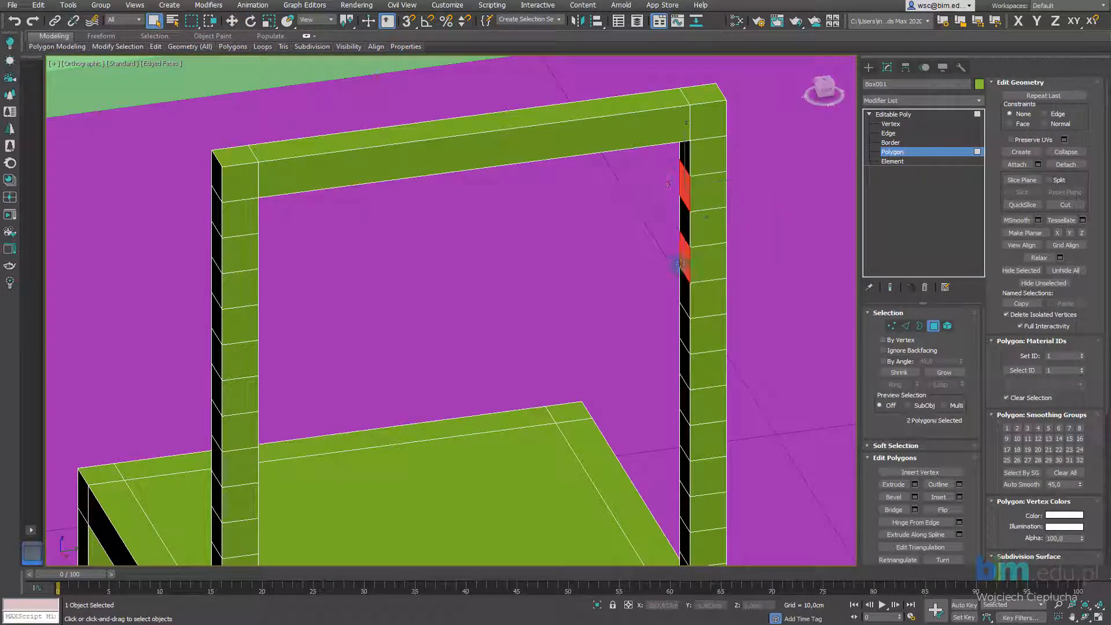
ctrl+click(682, 329)
ctrl+click(683, 509)
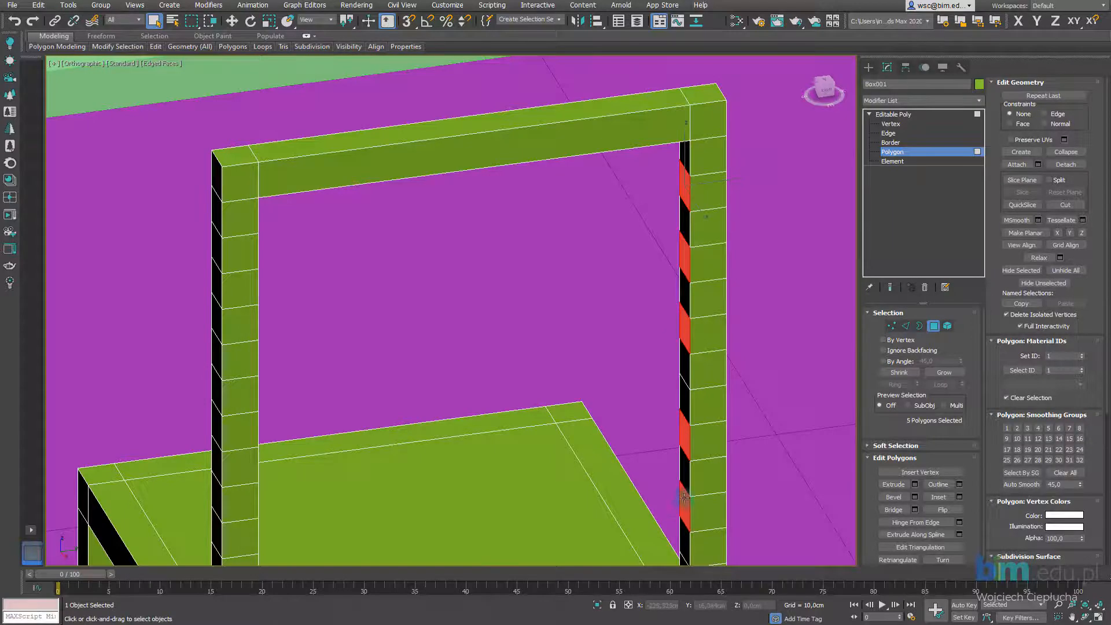
Step: Add six alternate polygons on the opposite post's inner face to the selection, starting one gap below the top rail
alt+middle_drag(685, 469, 487, 184)
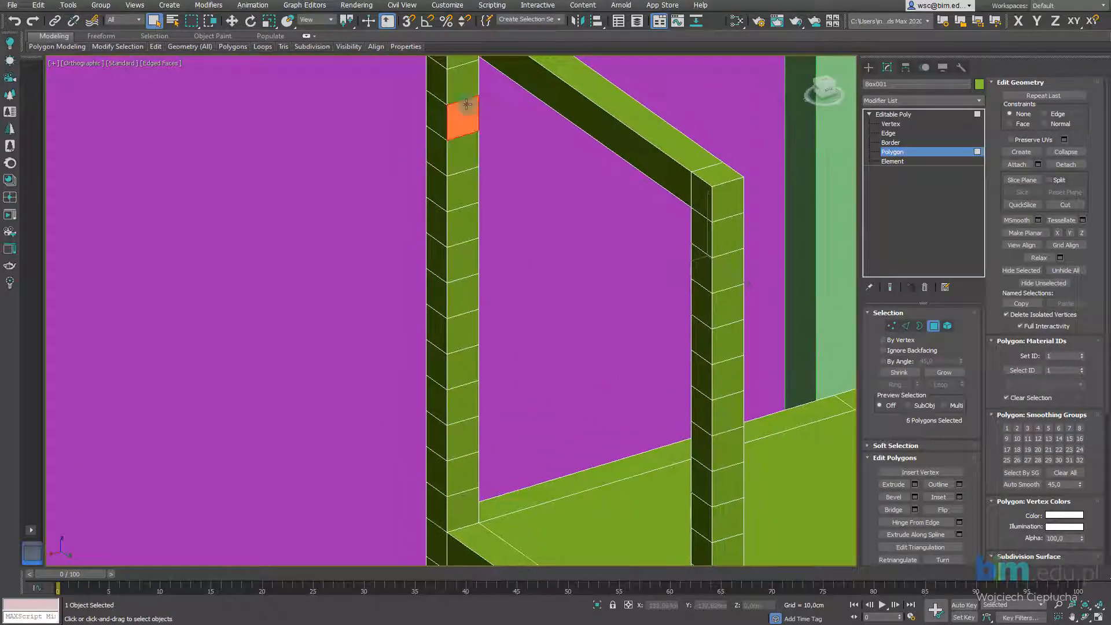
alt+middle_drag(481, 133, 499, 171)
ctrl+click(483, 131)
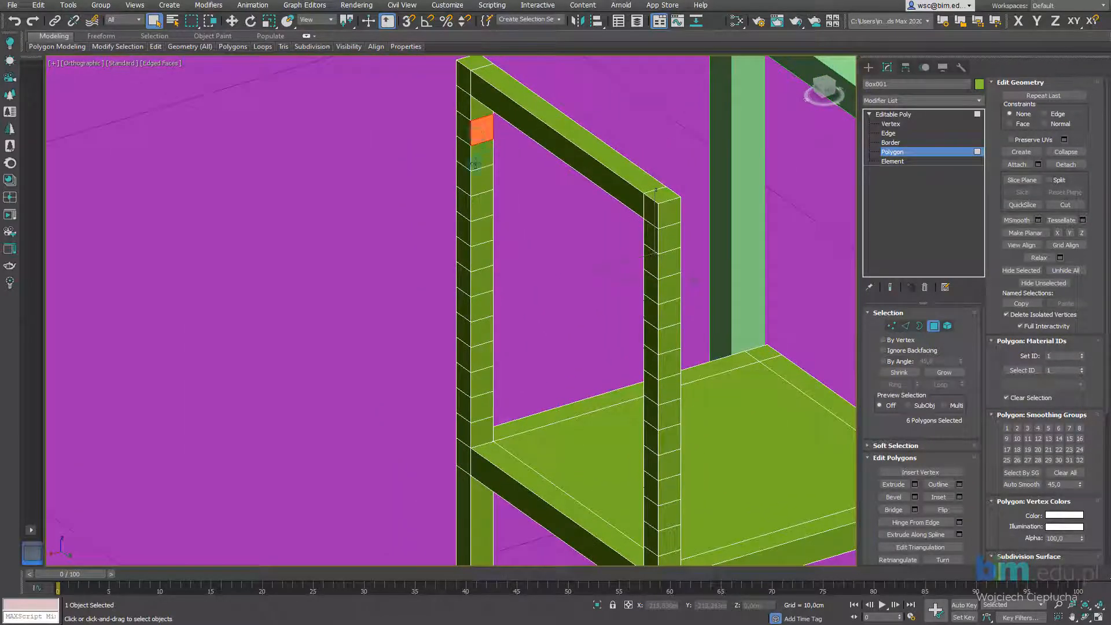
ctrl+click(483, 180)
ctrl+click(483, 231)
ctrl+click(485, 282)
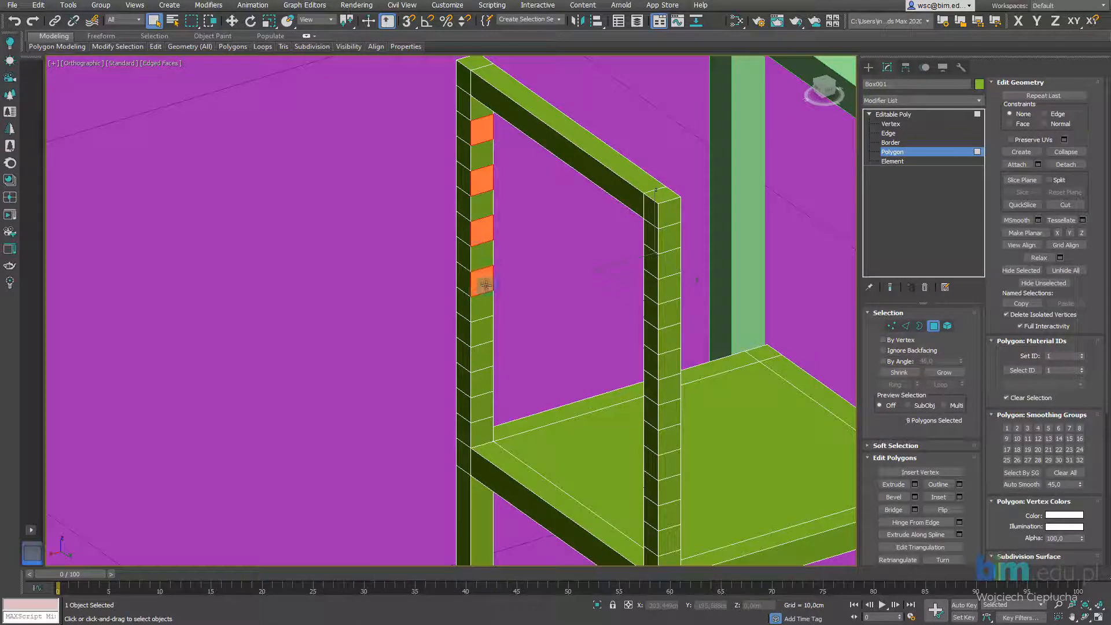
ctrl+click(493, 334)
ctrl+click(486, 384)
Step: On the first post, deselect the two misaligned lower polygons and add three that continue the every-other-polygon pattern
alt+middle_drag(486, 383, 625, 364)
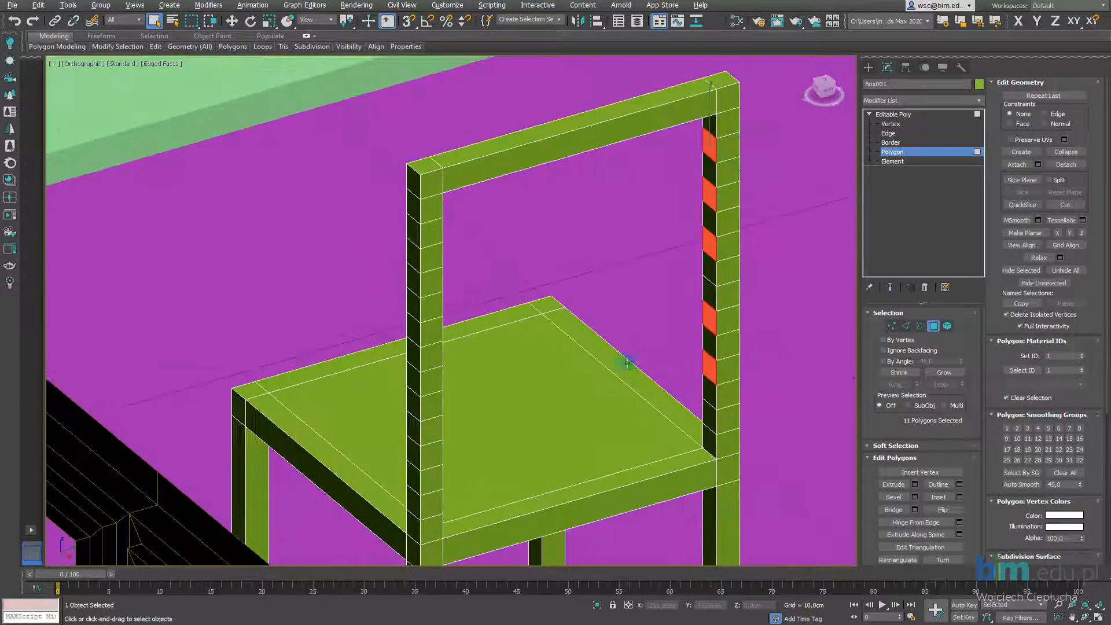
alt+click(709, 317)
alt+click(709, 367)
ctrl+click(711, 293)
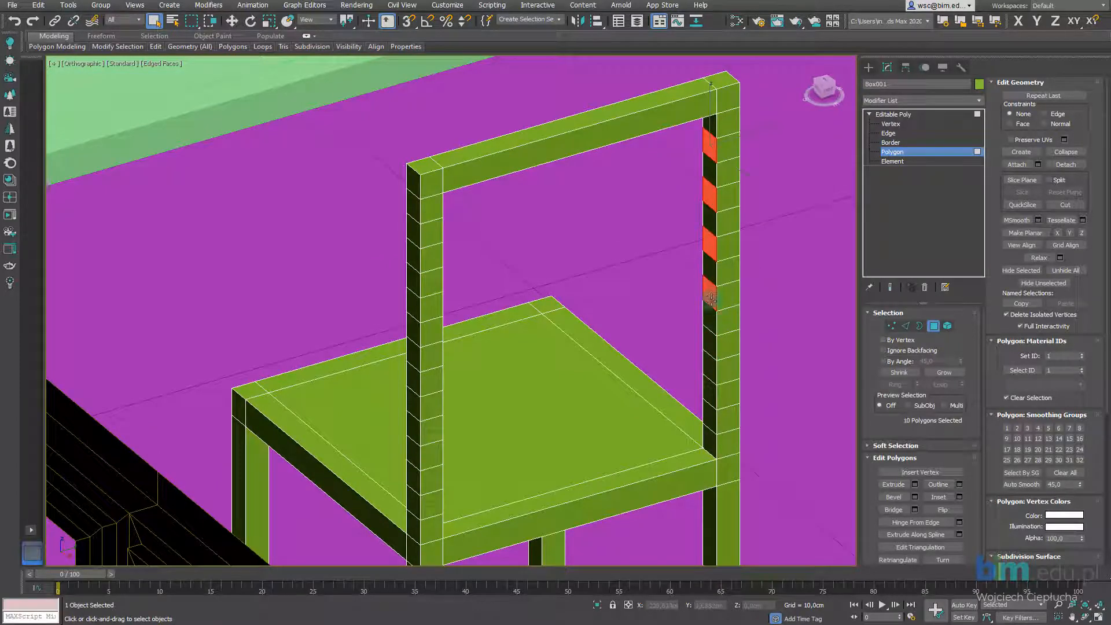
ctrl+click(711, 343)
ctrl+click(711, 386)
Step: Bridge the selected inner-face polygons of the two posts with 1 segment as six slats, and exit Polygon level
alt+middle_drag(711, 387, 606, 301)
click(914, 509)
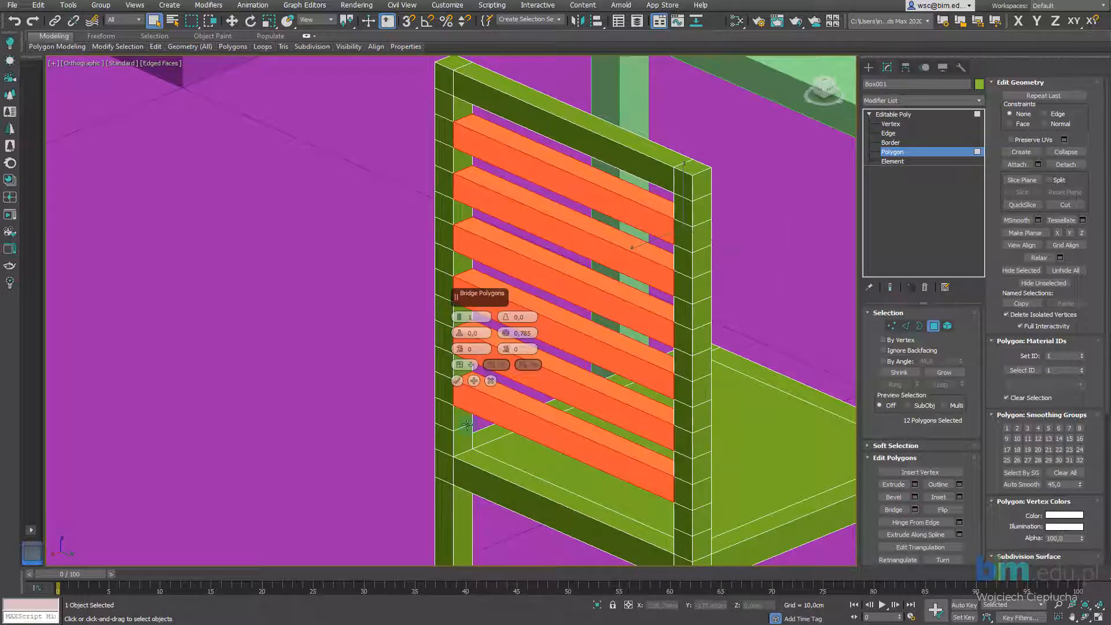
click(903, 512)
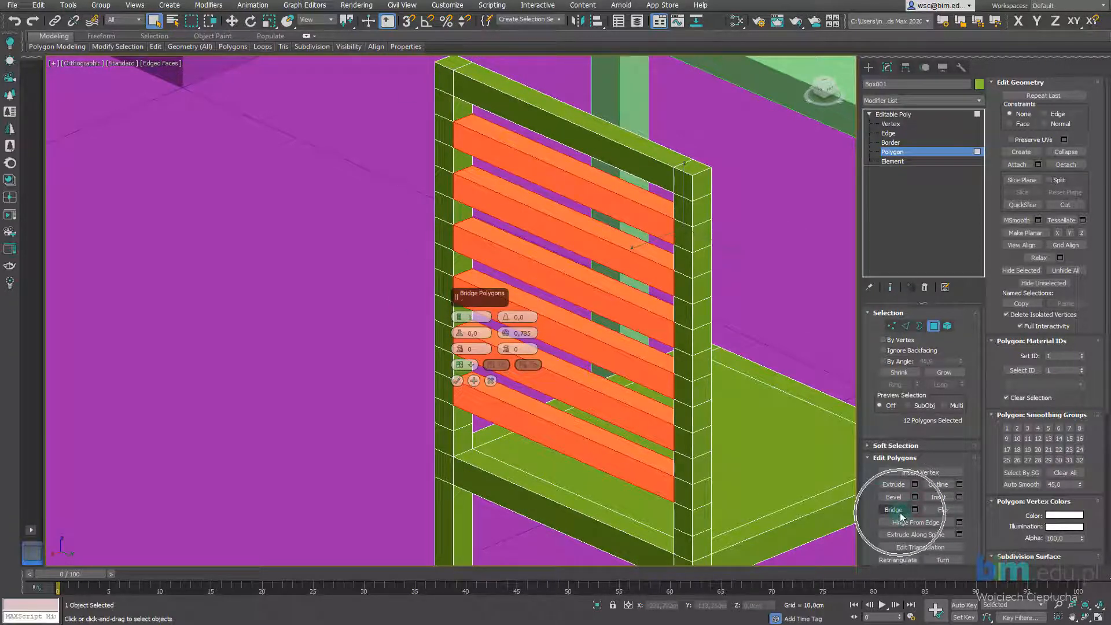
click(457, 381)
alt+middle_drag(461, 384, 521, 261)
scroll(521, 246, down, 4)
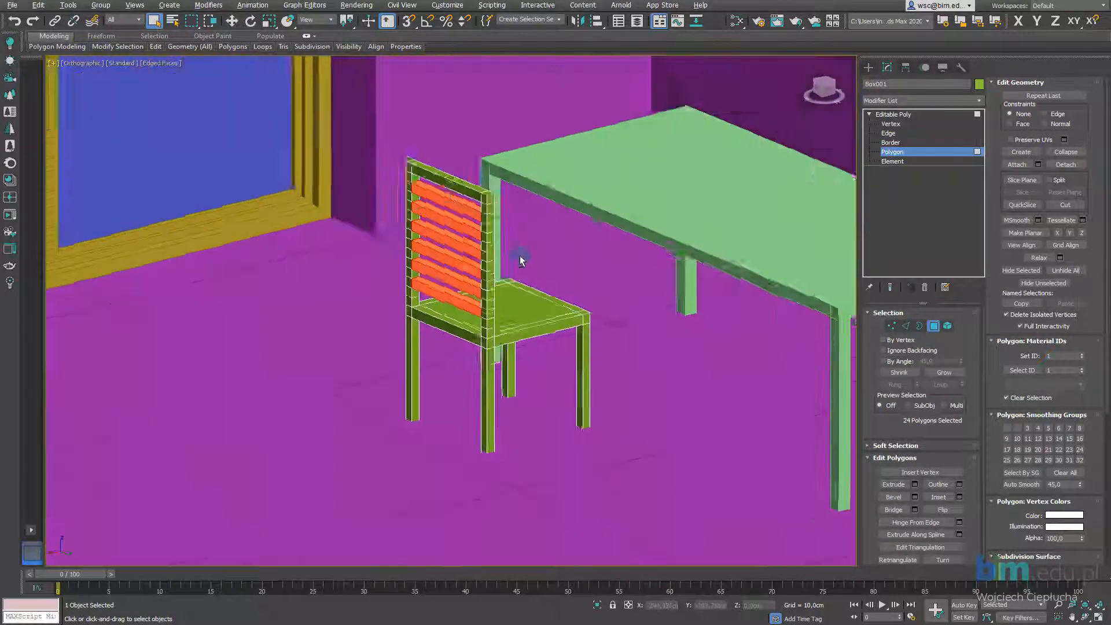
scroll(521, 261, up, 3)
click(901, 156)
scroll(491, 329, down, 3)
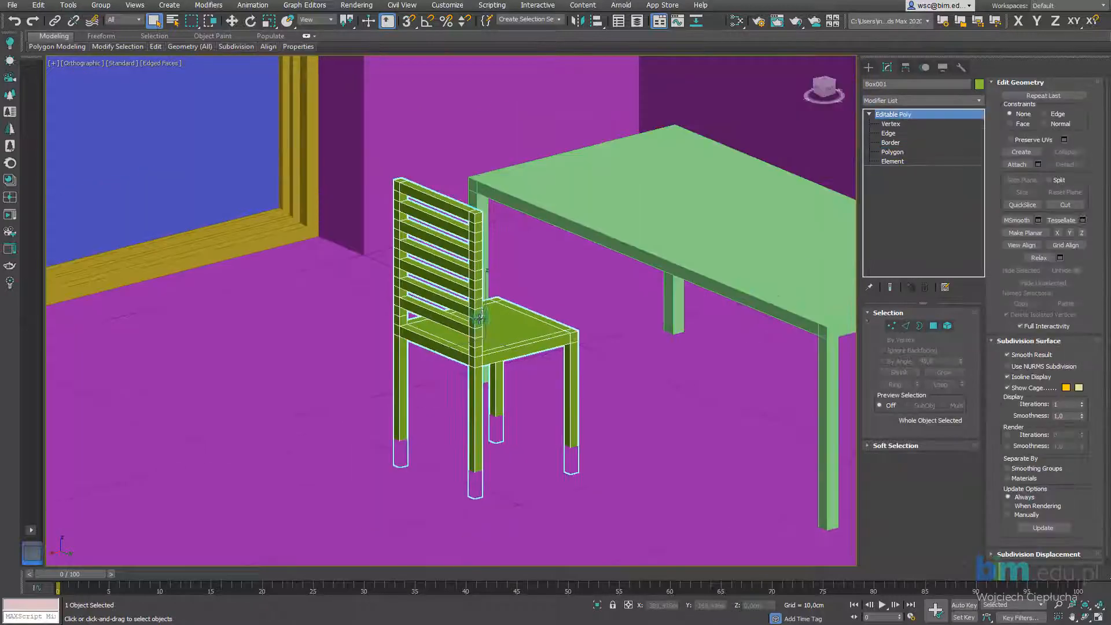
Step: Rename the chair object to Krzeslo
click(939, 87)
text(k)
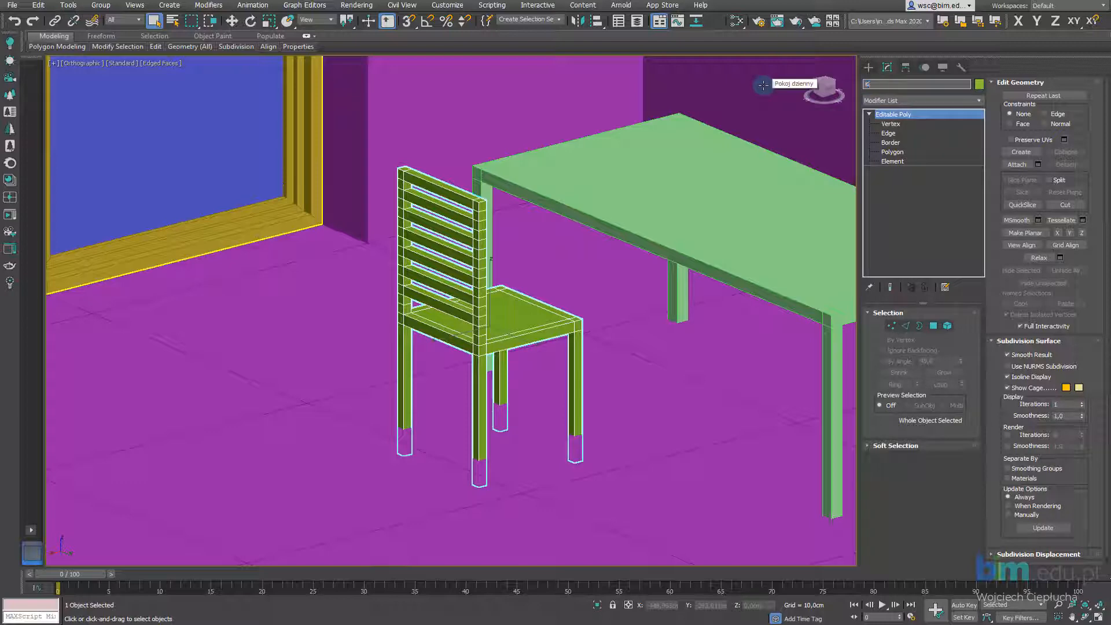
text(rzeslow)
key(Return)
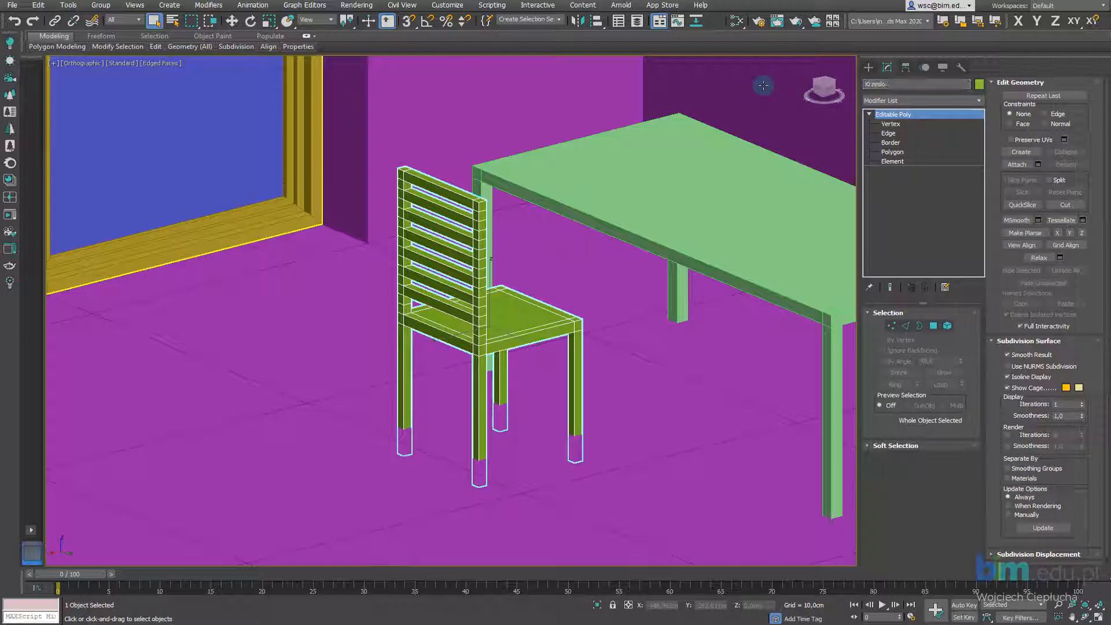
Step: At Vertex level, select the bottom vertices of all four chair legs that extend below the floor
middle_drag(455, 370, 417, 338)
scroll(469, 422, up, 3)
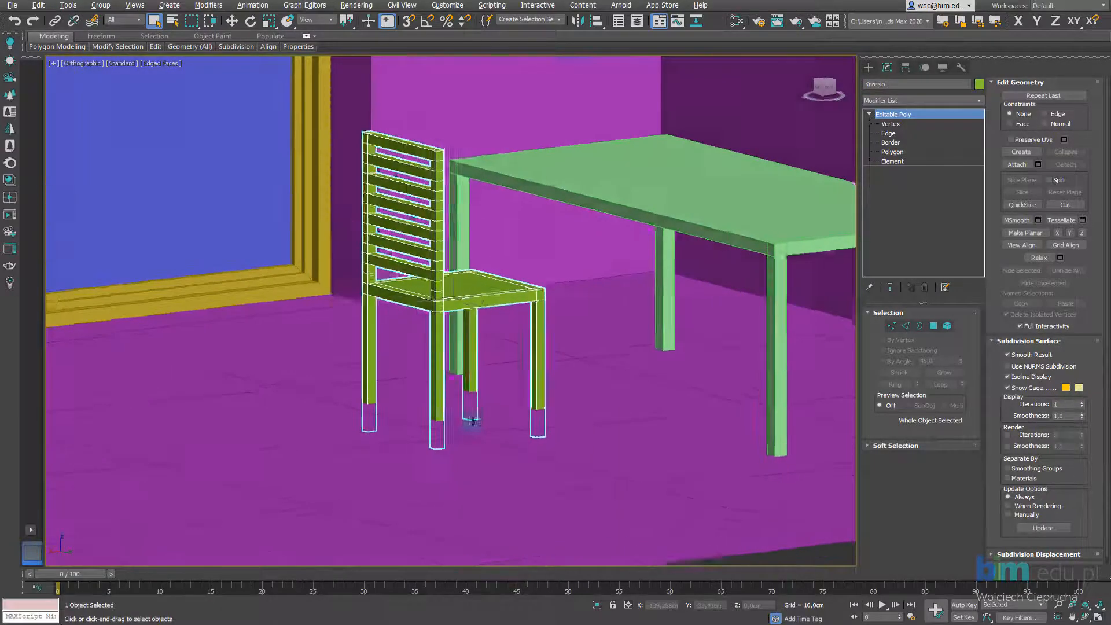
scroll(442, 422, up, 3)
mouse_move(442, 422)
alt+middle_down()
mouse_move(418, 423)
mouse_move(434, 427)
alt+middle_up()
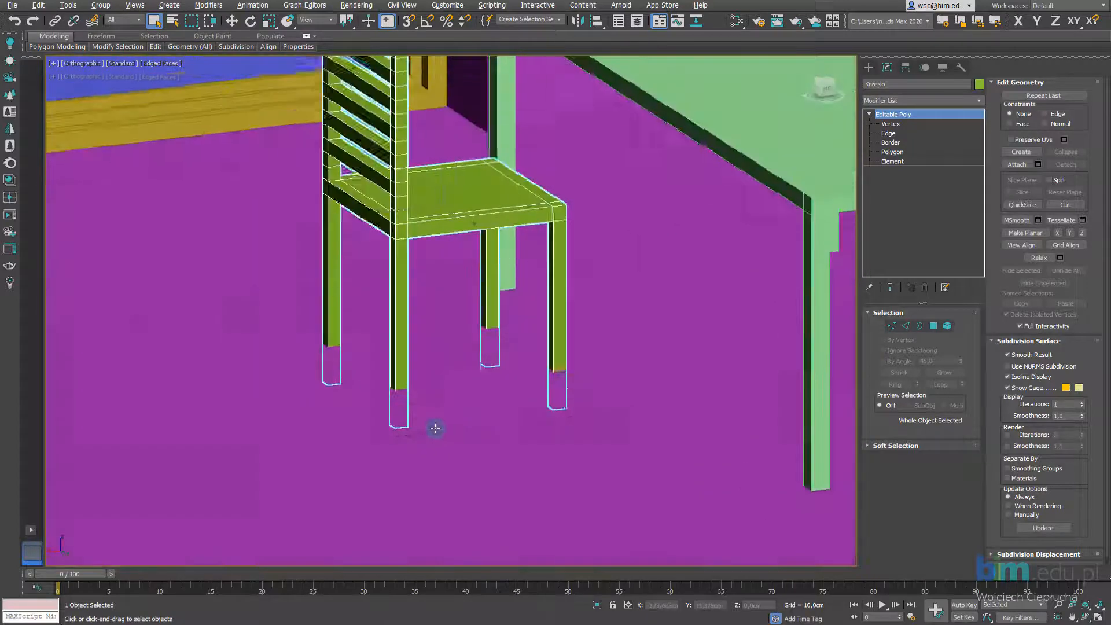
scroll(422, 427, up, 10)
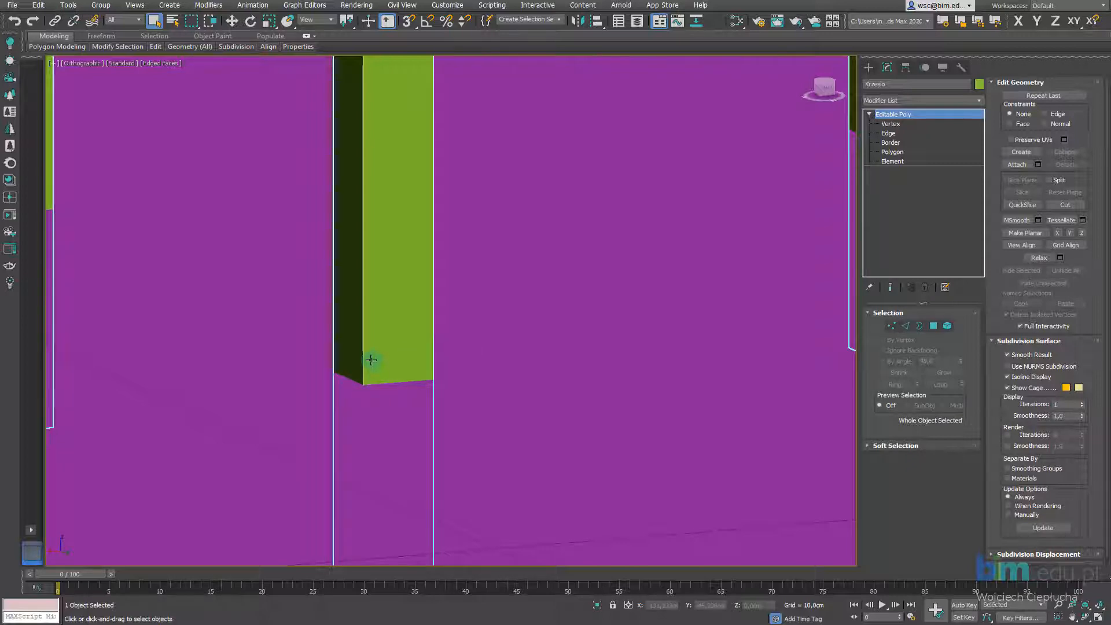
scroll(371, 360, down, 6)
scroll(394, 371, up, 6)
scroll(397, 411, down, 2)
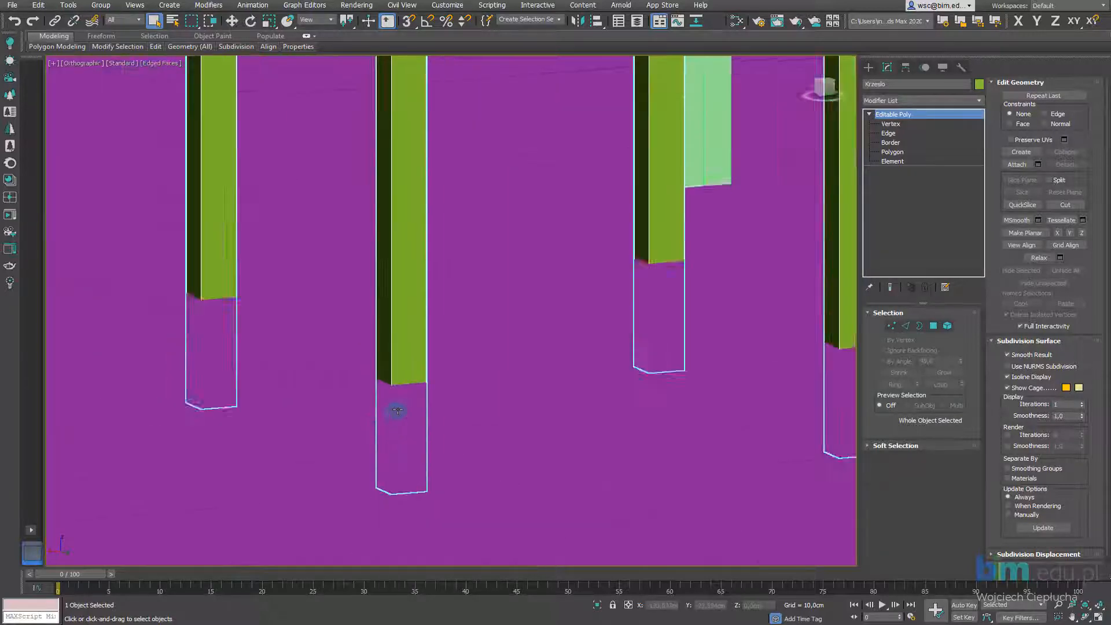
scroll(397, 410, down, 4)
click(890, 125)
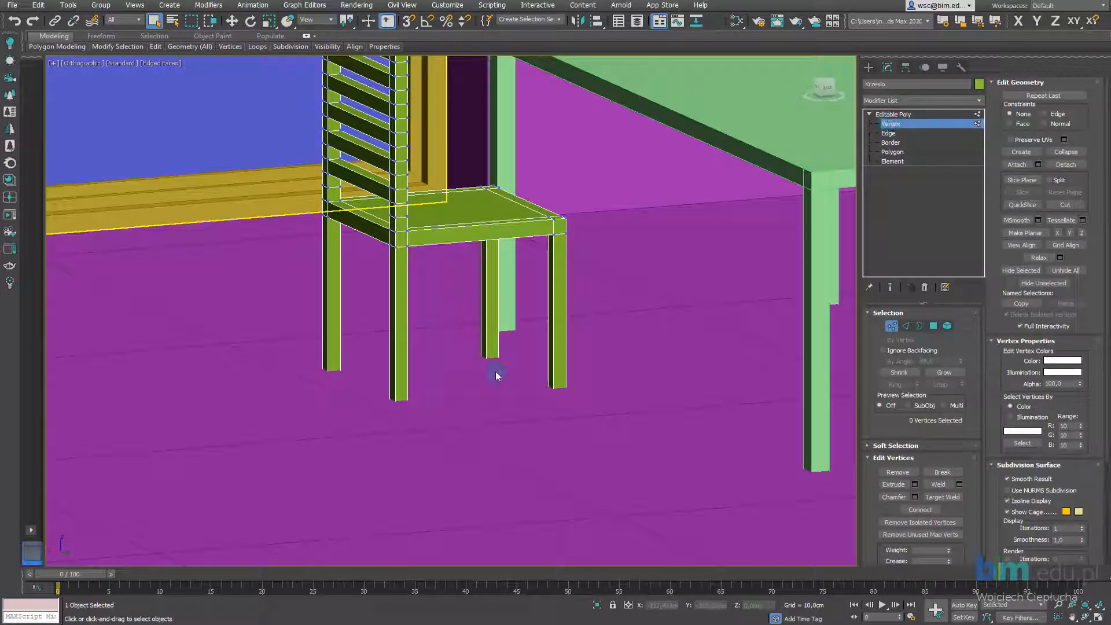
alt+middle_drag(496, 376, 315, 382)
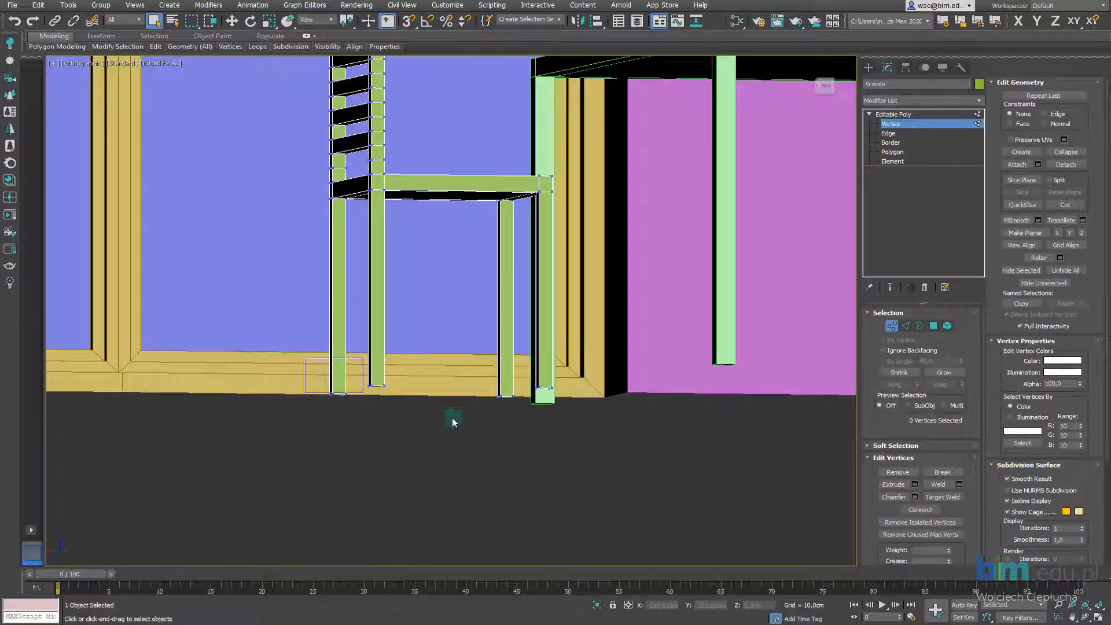
drag(453, 423, 581, 463)
alt+middle_drag(541, 385, 532, 375)
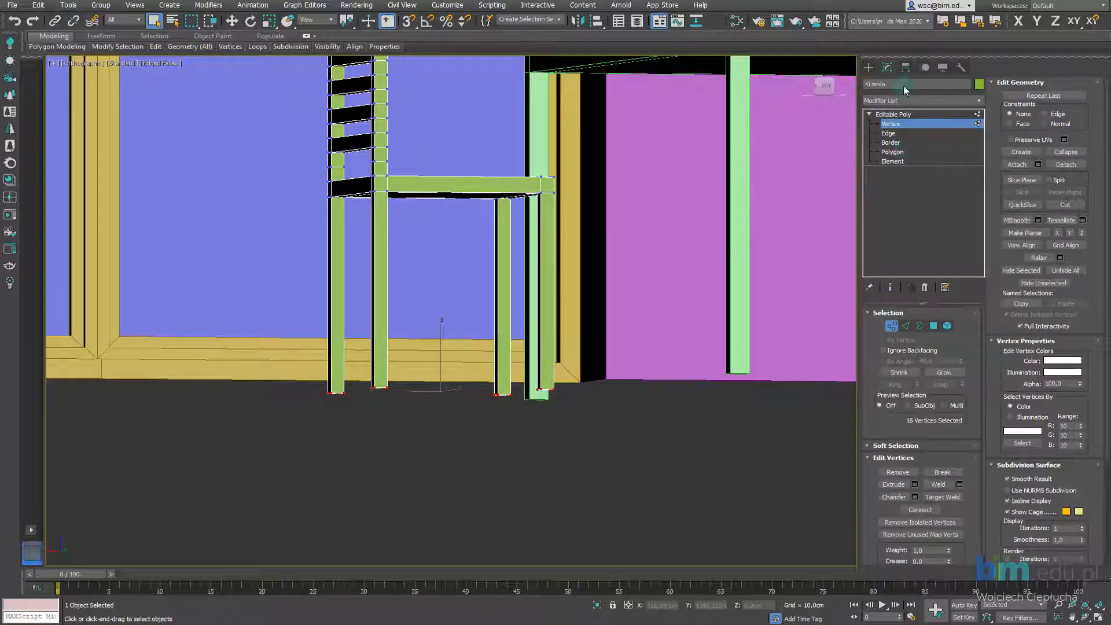
Step: Raise the selected leg-bottom vertices about 9.5 cm along Z to floor level, and exit Vertex level
alt+middle_drag(402, 363, 457, 364)
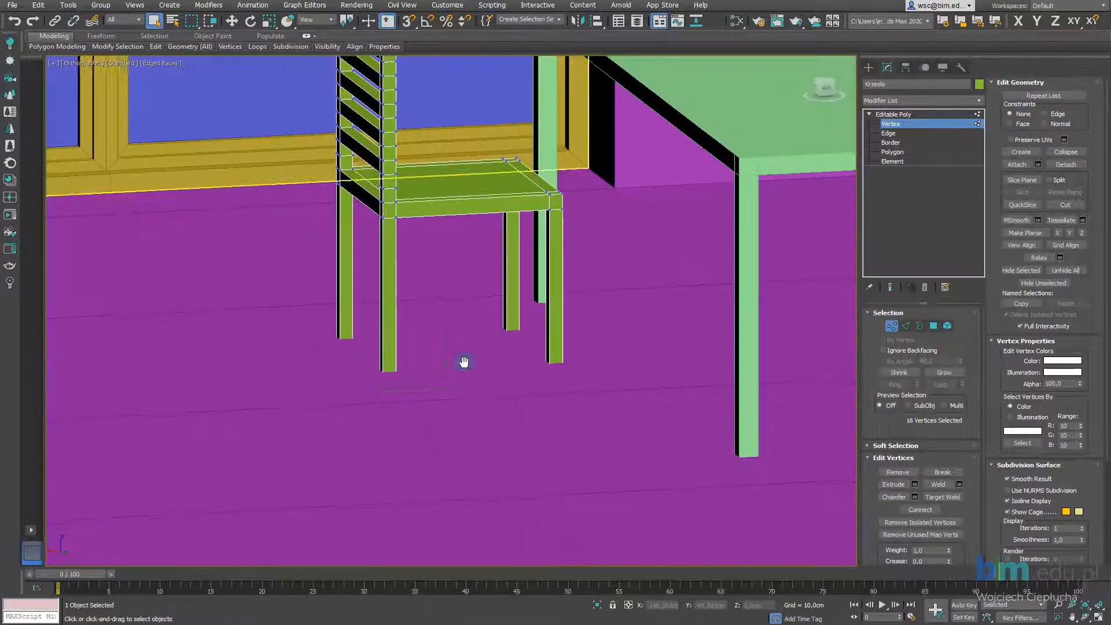
scroll(468, 360, up, 3)
click(232, 20)
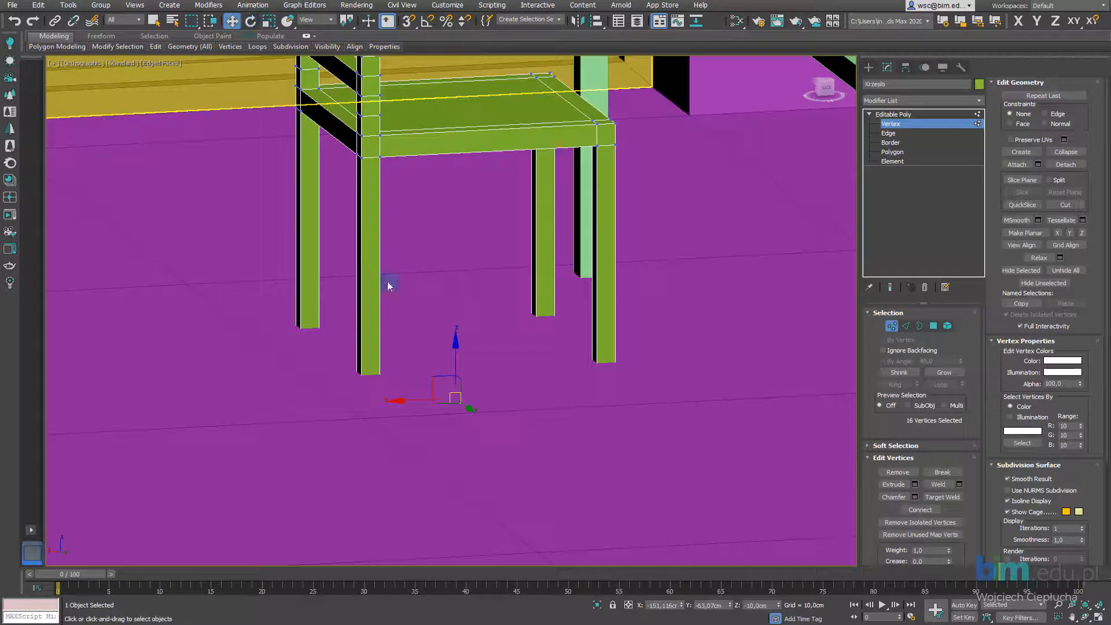
drag(454, 342, 457, 304)
scroll(456, 303, up, 2)
scroll(457, 304, down, 4)
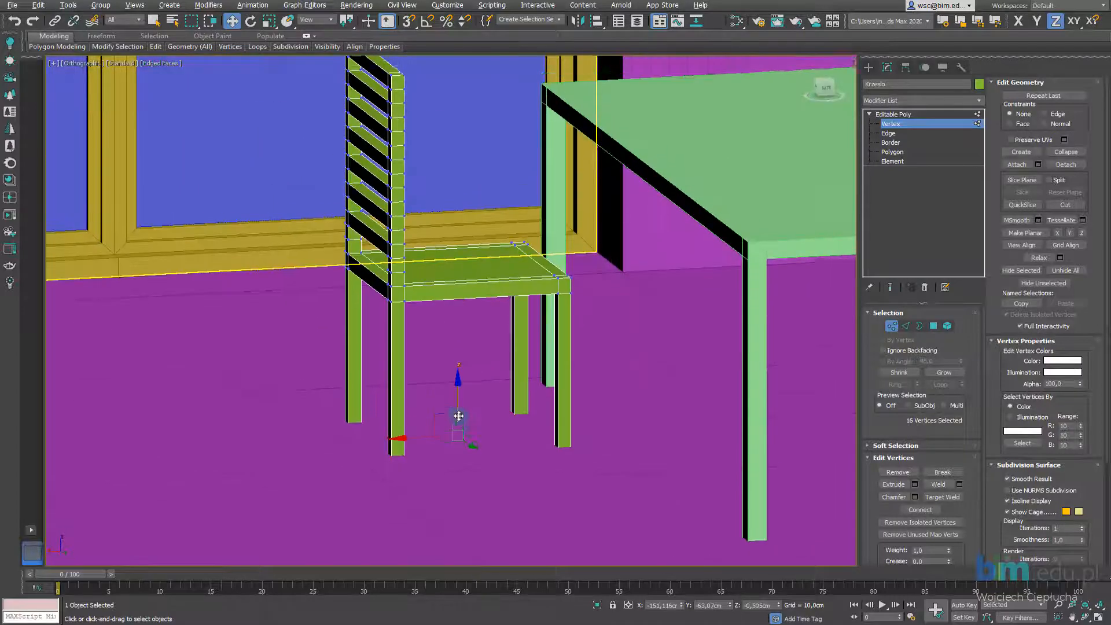
click(888, 124)
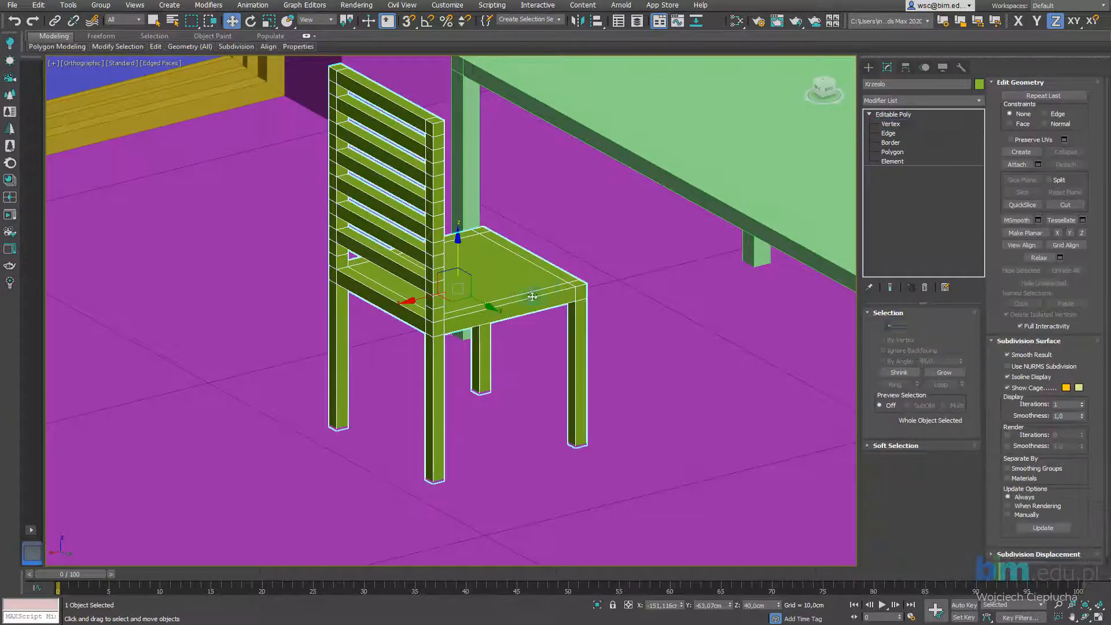
Step: In the Top view, move the chair about 27 cm along X partly under the table and about 13.5 cm along Y toward its end
scroll(558, 331, down, 3)
mouse_move(558, 331)
alt+middle_down()
mouse_move(522, 368)
mouse_move(612, 351)
mouse_move(540, 345)
mouse_move(562, 347)
alt+middle_up()
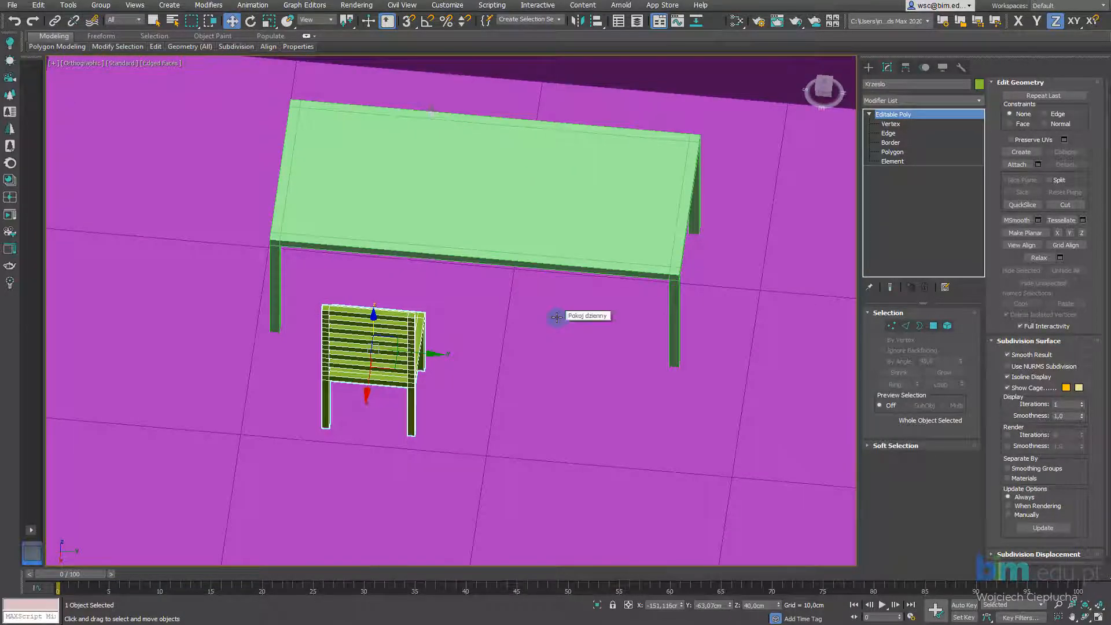
key(t)
key(z)
scroll(456, 352, down, 3)
scroll(509, 338, down, 5)
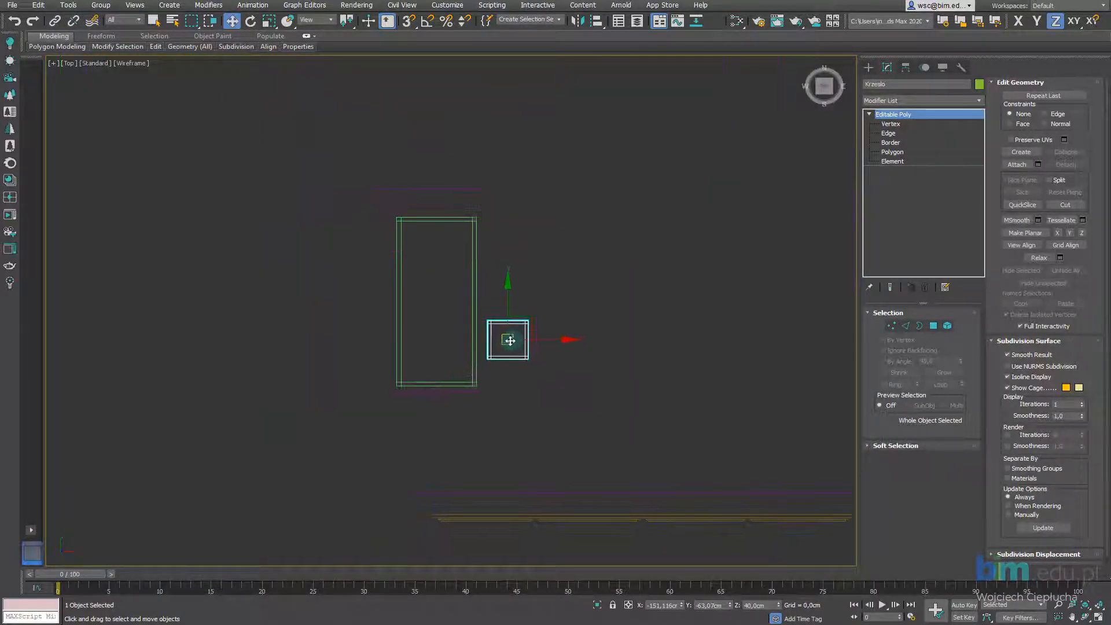
scroll(550, 349, up, 5)
drag(560, 330, 500, 334)
scroll(500, 333, down, 2)
middle_drag(501, 333, 535, 378)
mouse_move(518, 351)
mouse_down()
mouse_move(518, 364)
mouse_move(529, 272)
mouse_up()
click(606, 358)
Step: In a shaded orthographic view without edges, clone the chair along the table's long side as 2 instances spaced about 58 cm apart
mouse_move(606, 356)
alt+middle_down()
mouse_move(615, 384)
mouse_move(555, 310)
alt+middle_up()
key(F3)
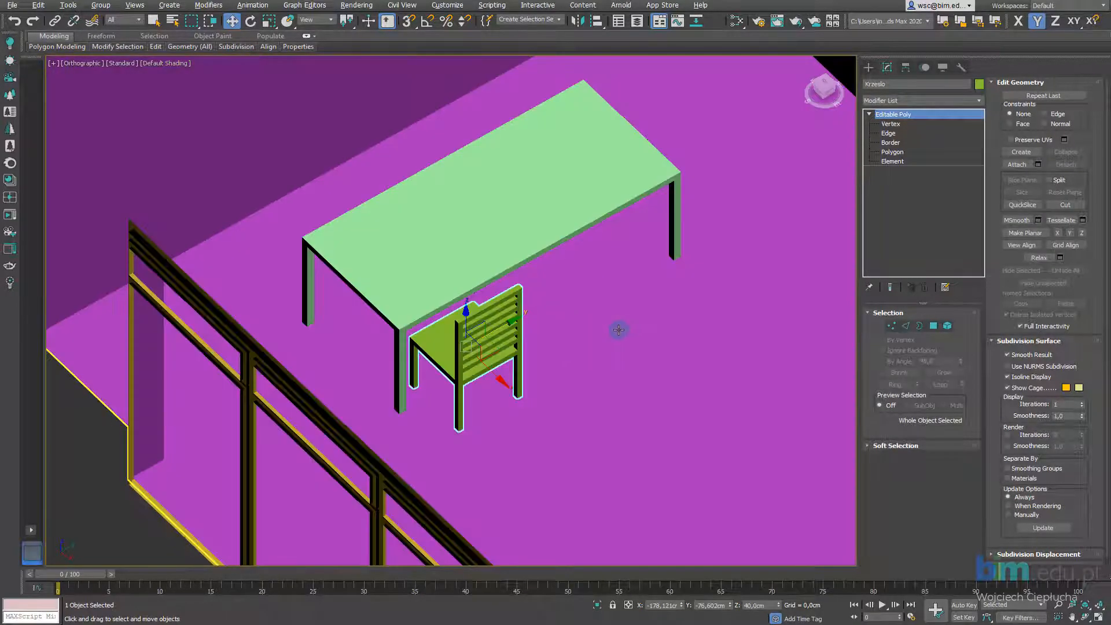
alt+middle_drag(618, 330, 465, 315)
scroll(490, 310, up, 3)
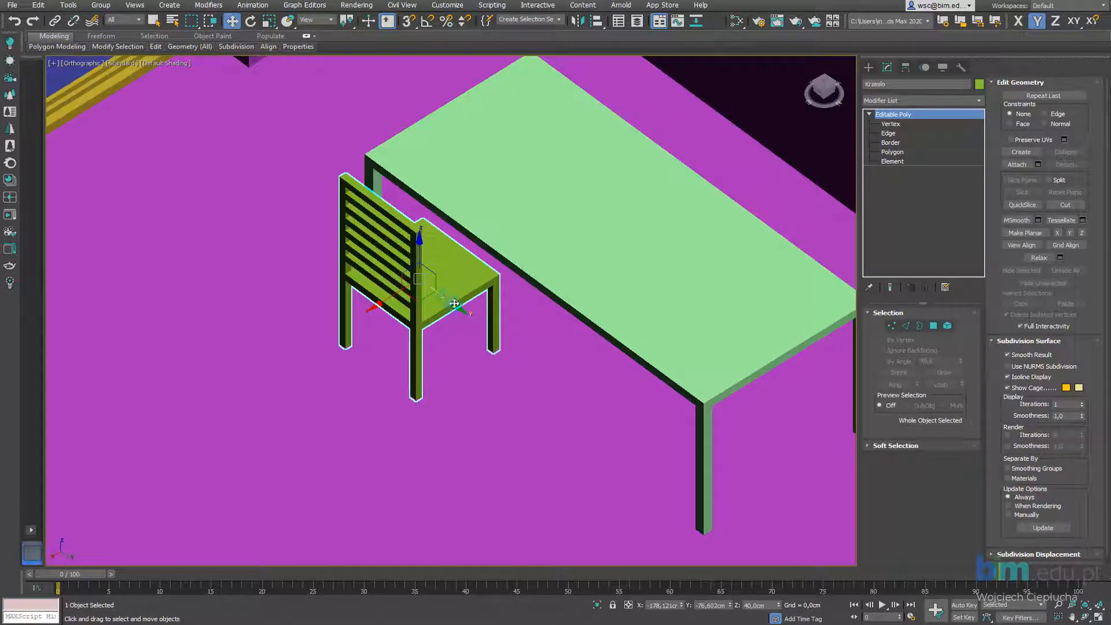
middle_drag(464, 340, 447, 334)
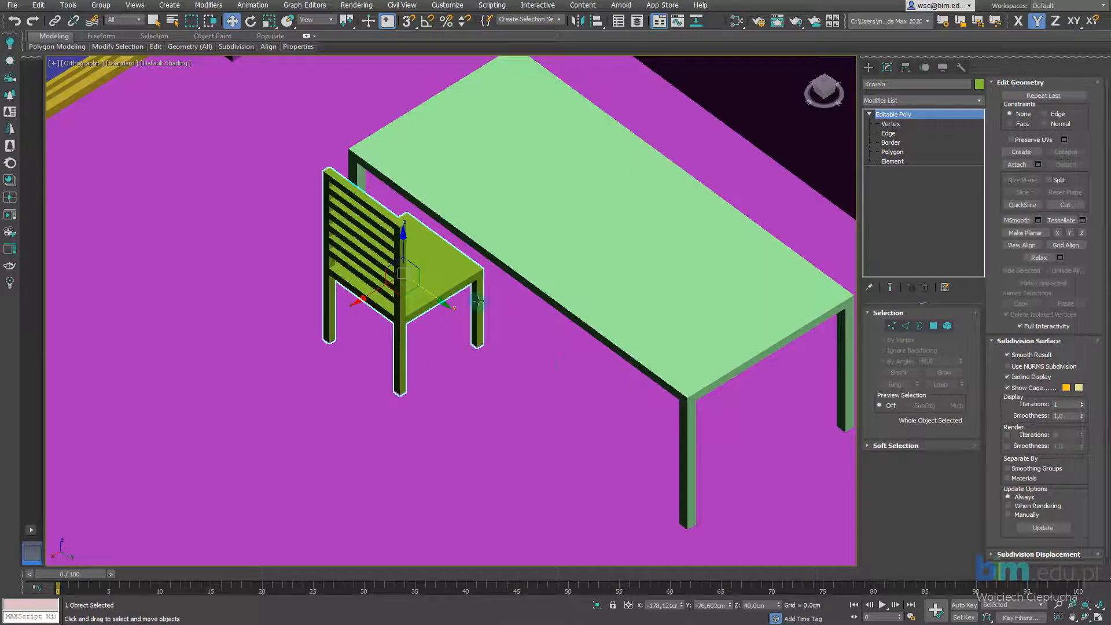
scroll(405, 275, down, 2)
scroll(405, 280, up, 2)
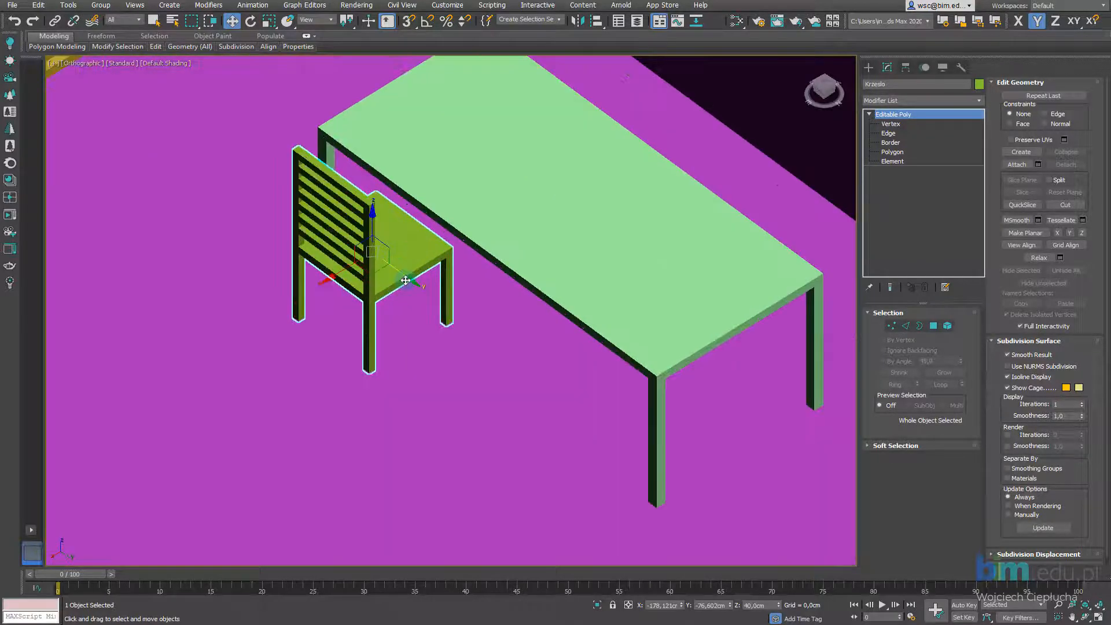
shift+drag(403, 276, 509, 344)
mouse_move(524, 247)
mouse_down()
mouse_move(639, 154)
mouse_move(567, 109)
mouse_up()
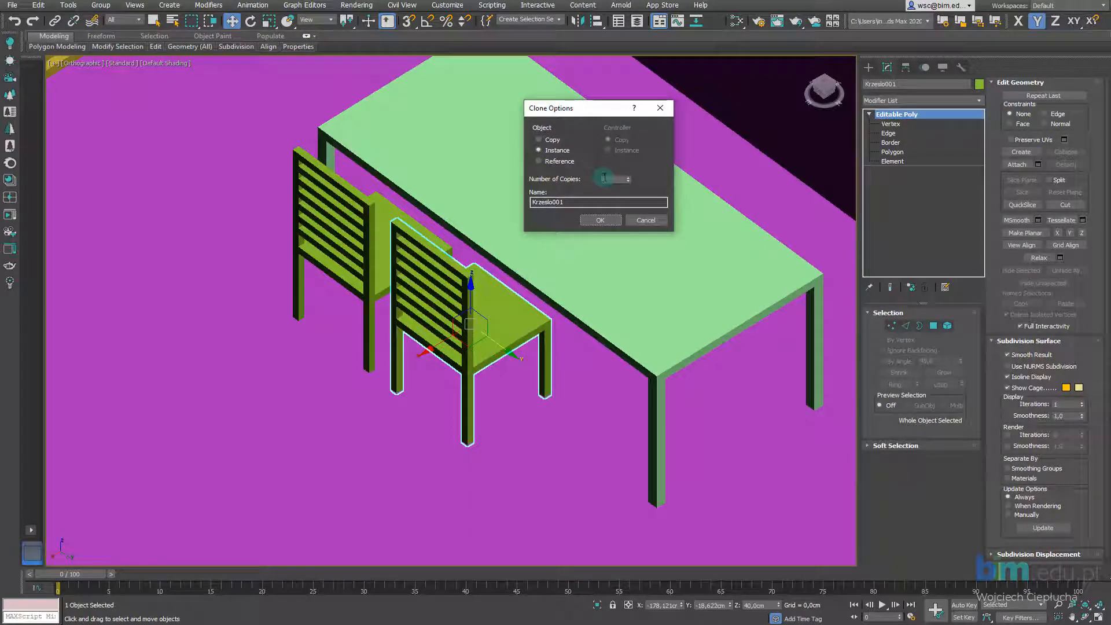
click(629, 178)
click(626, 173)
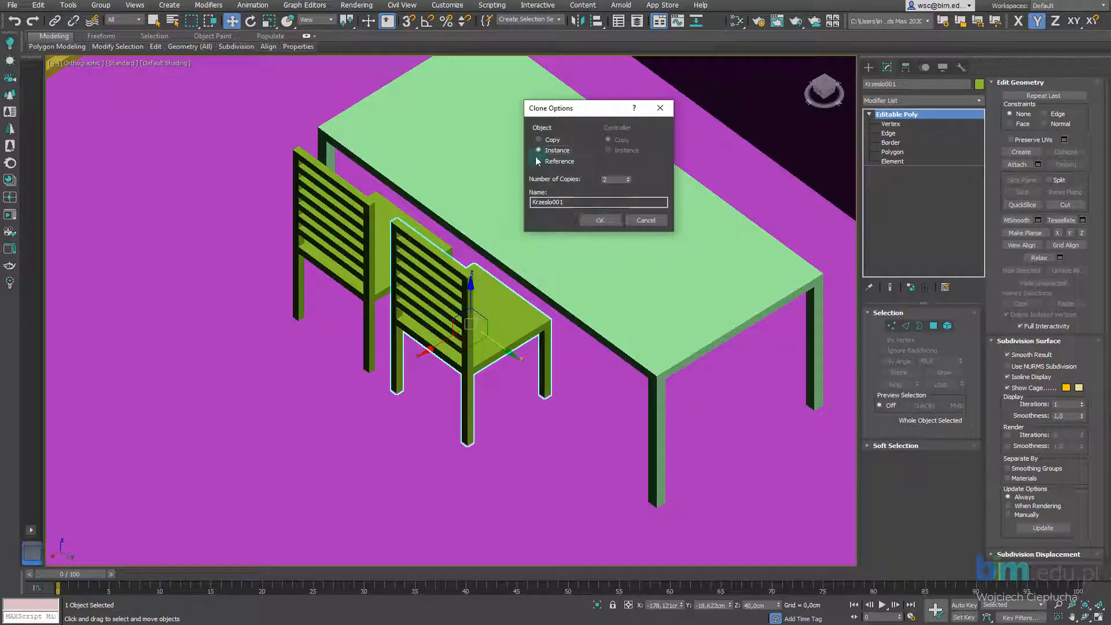
key(Return)
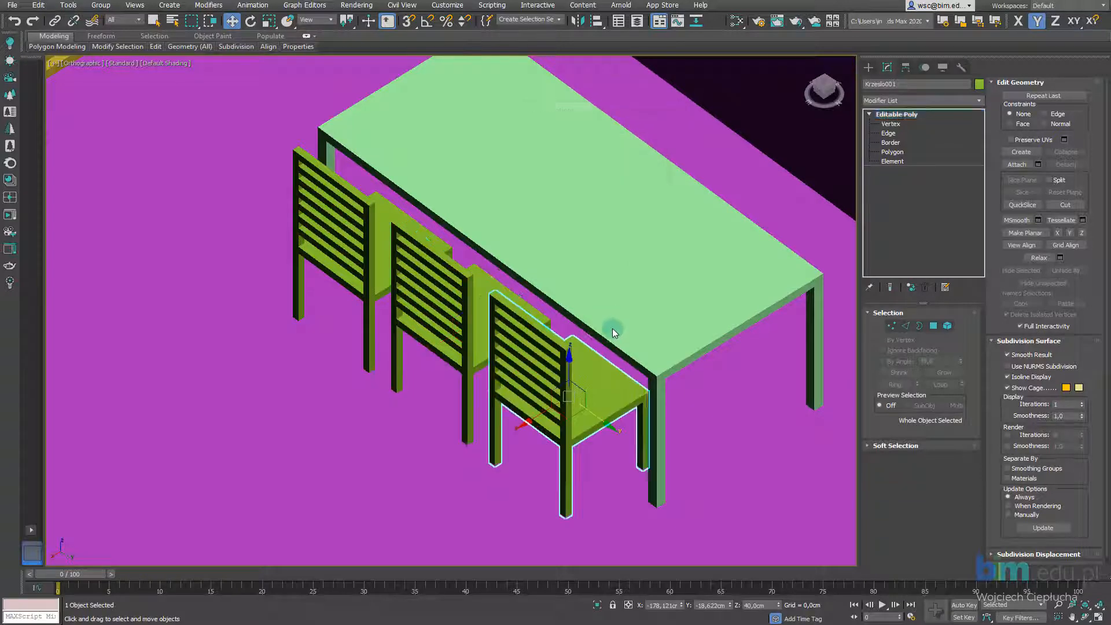
Step: Select all three chairs and, in the Top view, clone them once as instances along X to the table's opposite side
alt+middle_drag(426, 334, 452, 401)
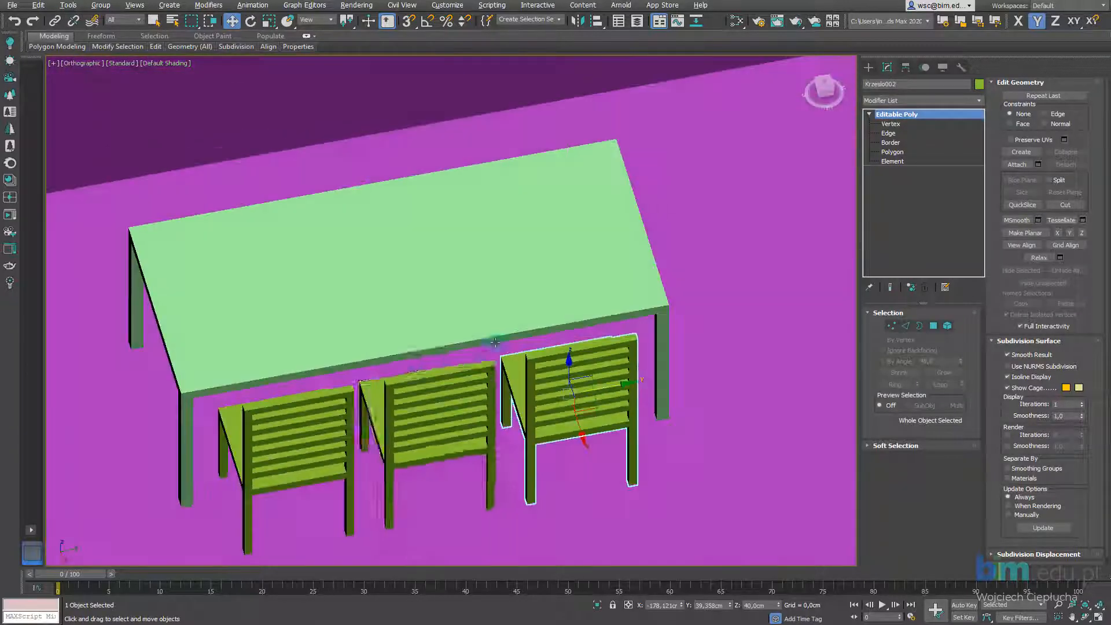
ctrl+click(342, 426)
alt+middle_drag(342, 425, 537, 369)
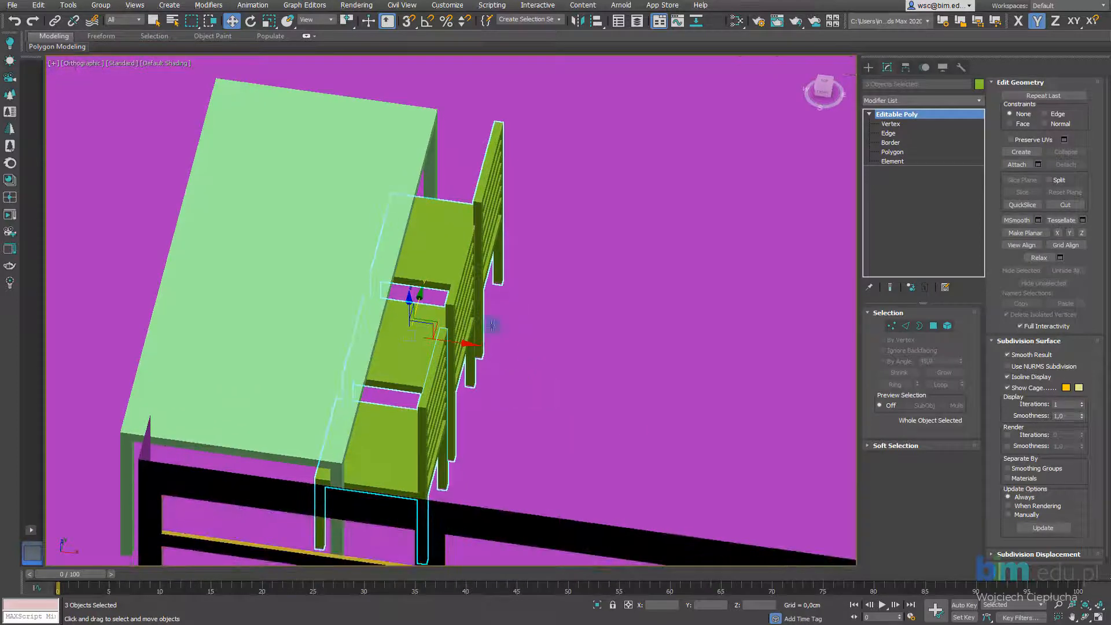
key(t)
key(z)
scroll(499, 300, down, 3)
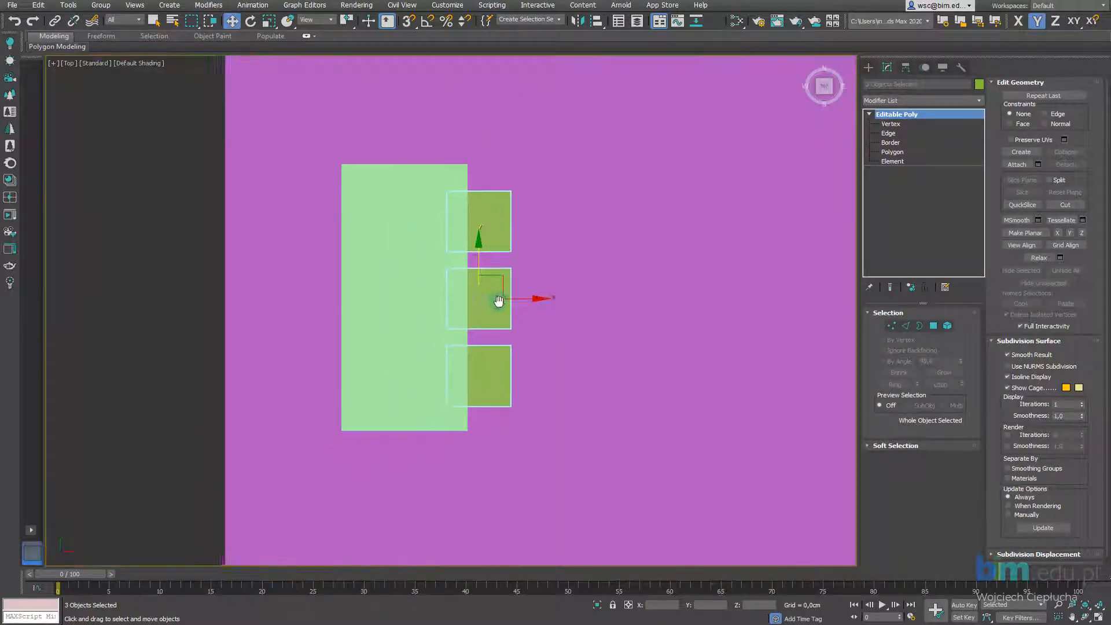
scroll(499, 300, up, 2)
middle_drag(499, 301, 610, 317)
scroll(610, 316, down, 2)
key(t)
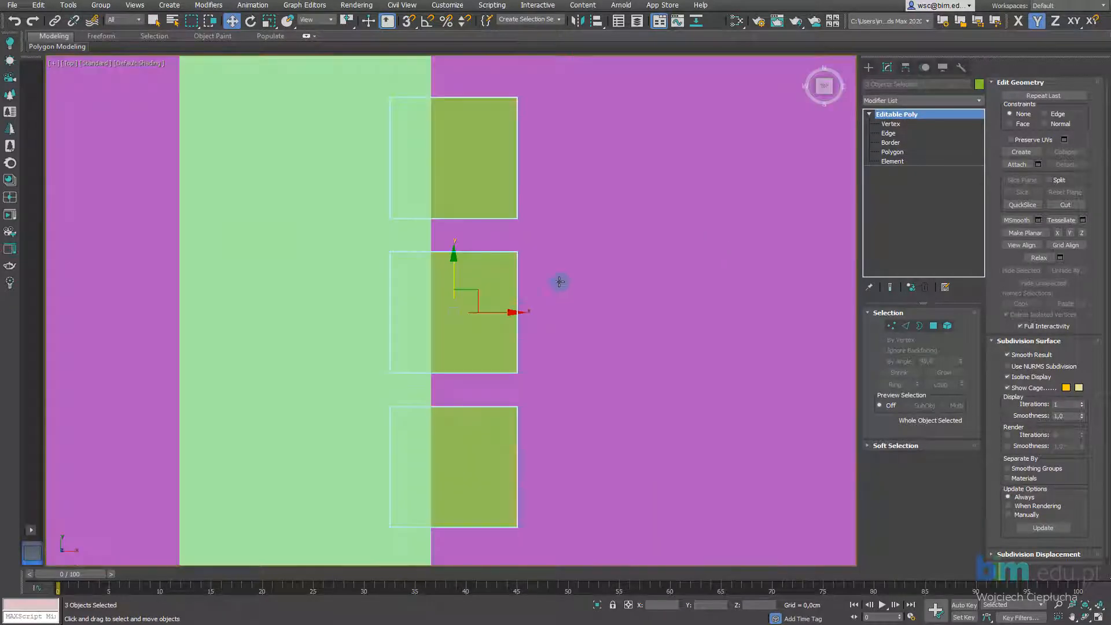
scroll(536, 299, down, 2)
shift+drag(597, 307, 371, 310)
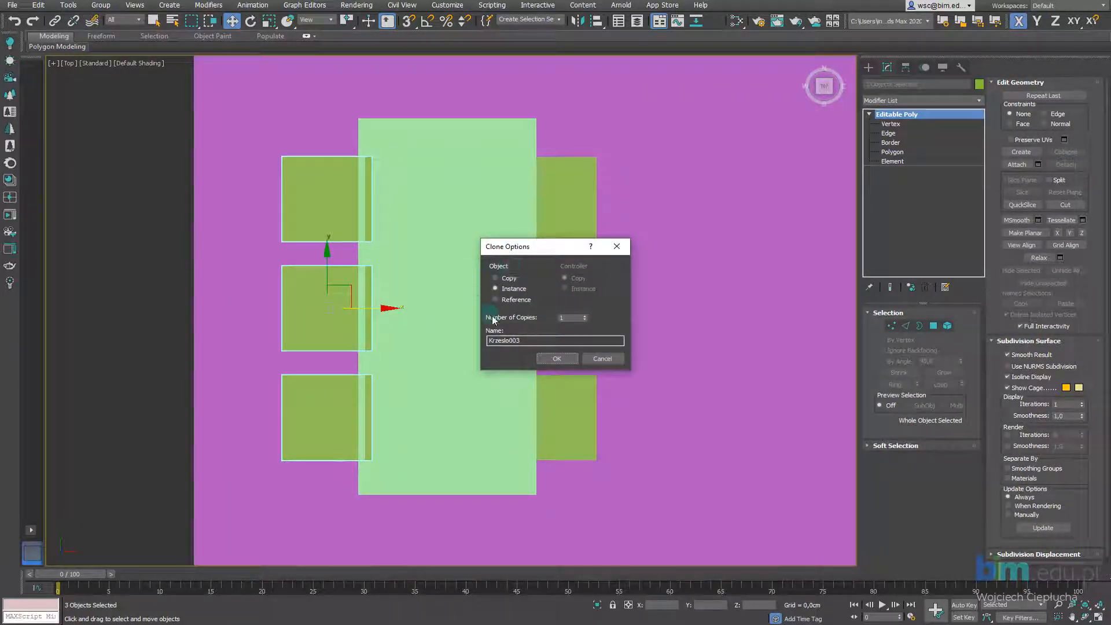
double_click(568, 317)
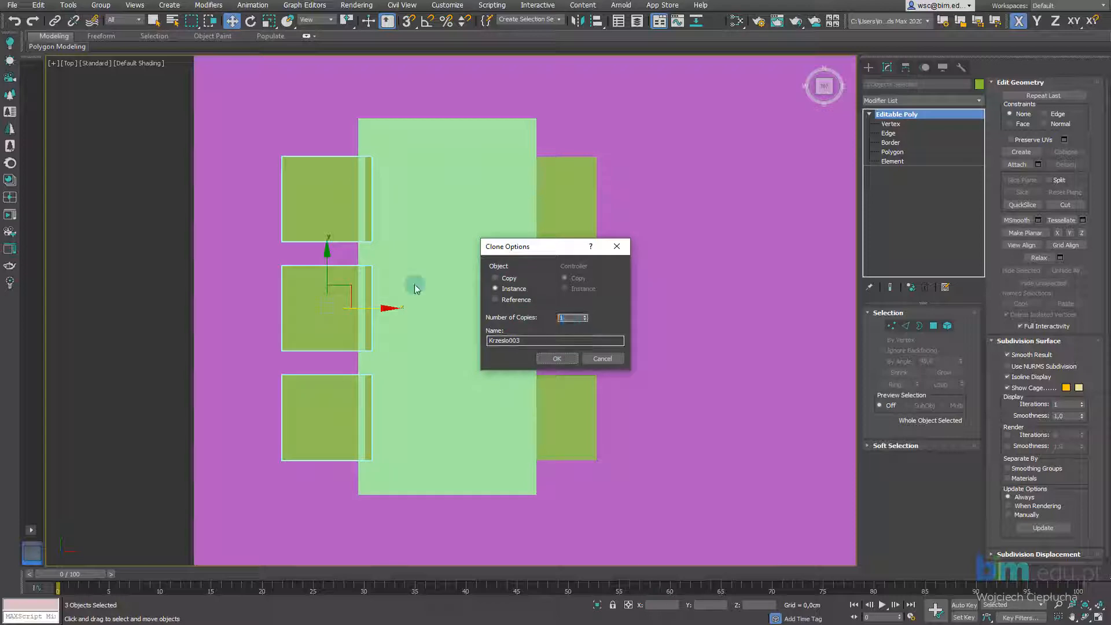
click(563, 359)
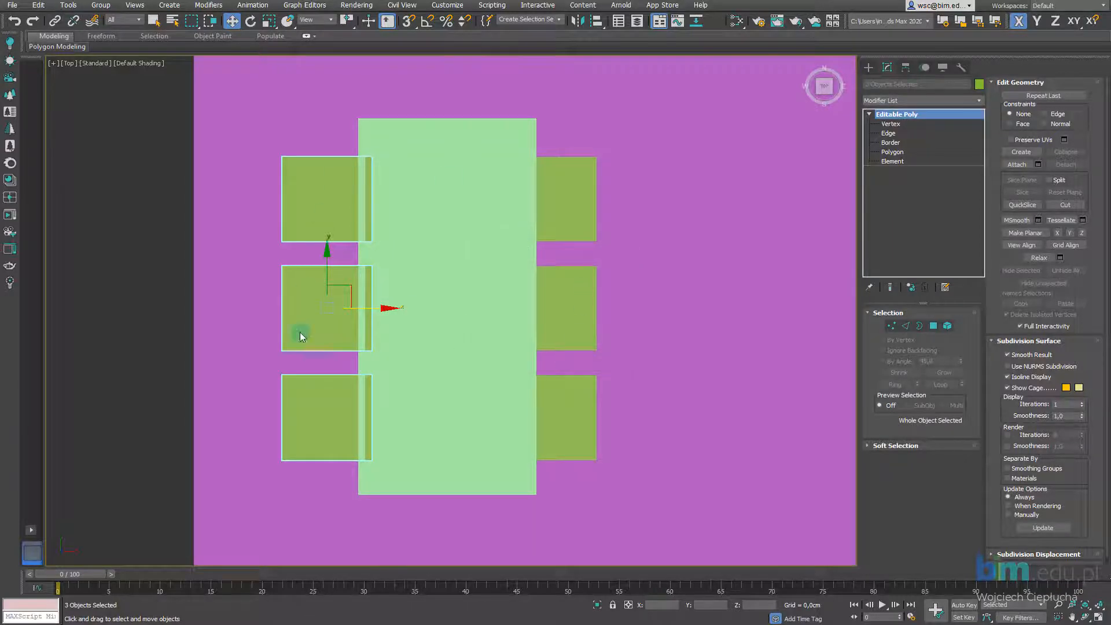
Step: With the three cloned chairs selected, switch to Rotate, turn on angle snapping and check its angle increment in the snap settings
mouse_move(563, 359)
alt+middle_down()
mouse_move(452, 322)
mouse_move(442, 282)
alt+middle_up()
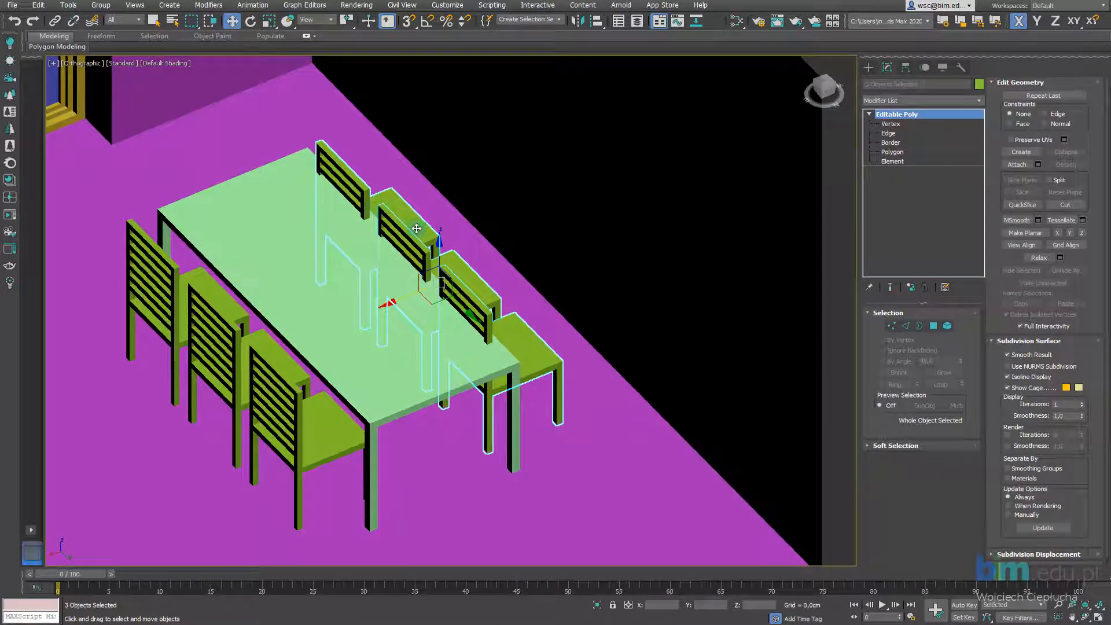
scroll(451, 269, up, 2)
scroll(451, 269, down, 2)
middle_drag(450, 269, 536, 264)
mouse_move(536, 264)
alt+middle_down()
mouse_move(486, 268)
mouse_move(556, 272)
alt+middle_up()
mouse_move(555, 272)
middle_down()
mouse_move(542, 269)
mouse_move(591, 264)
mouse_move(537, 269)
middle_up()
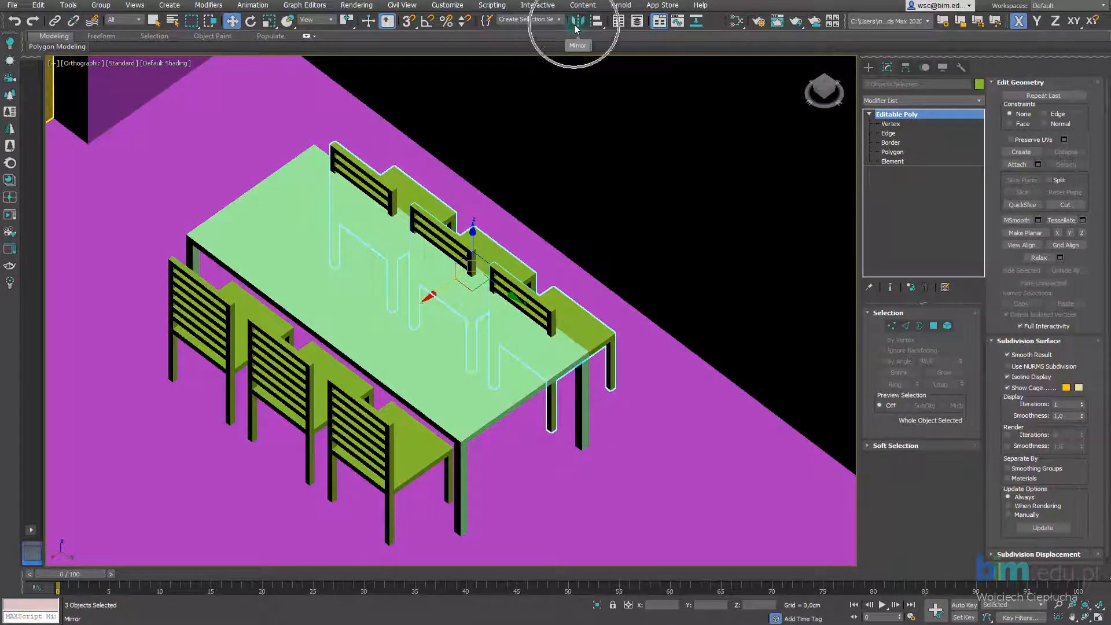
click(253, 23)
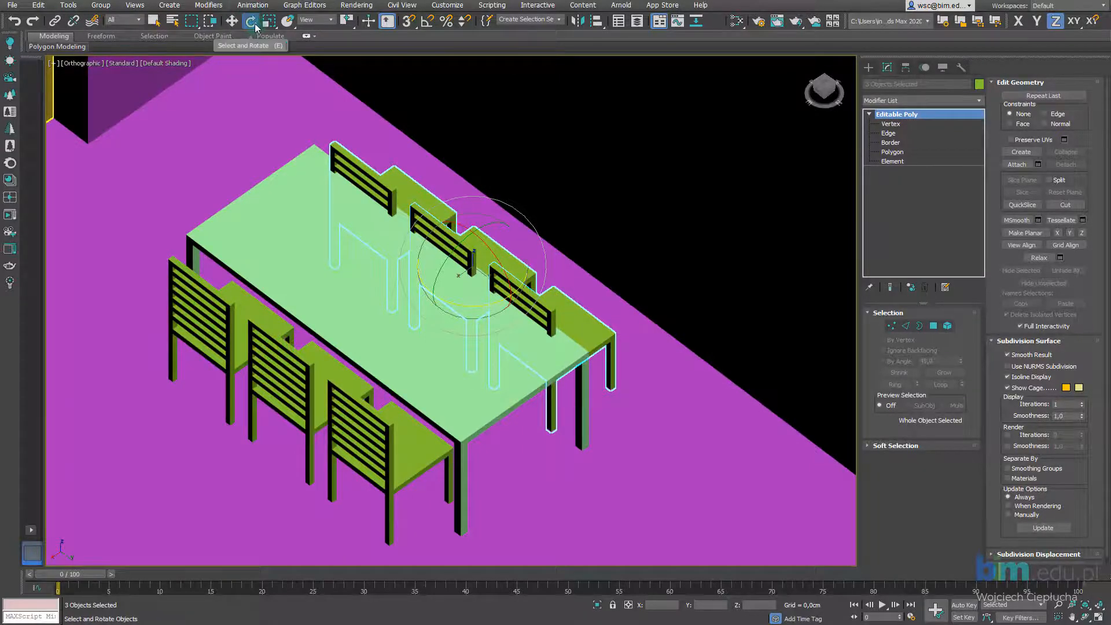
alt+middle_drag(563, 272, 535, 269)
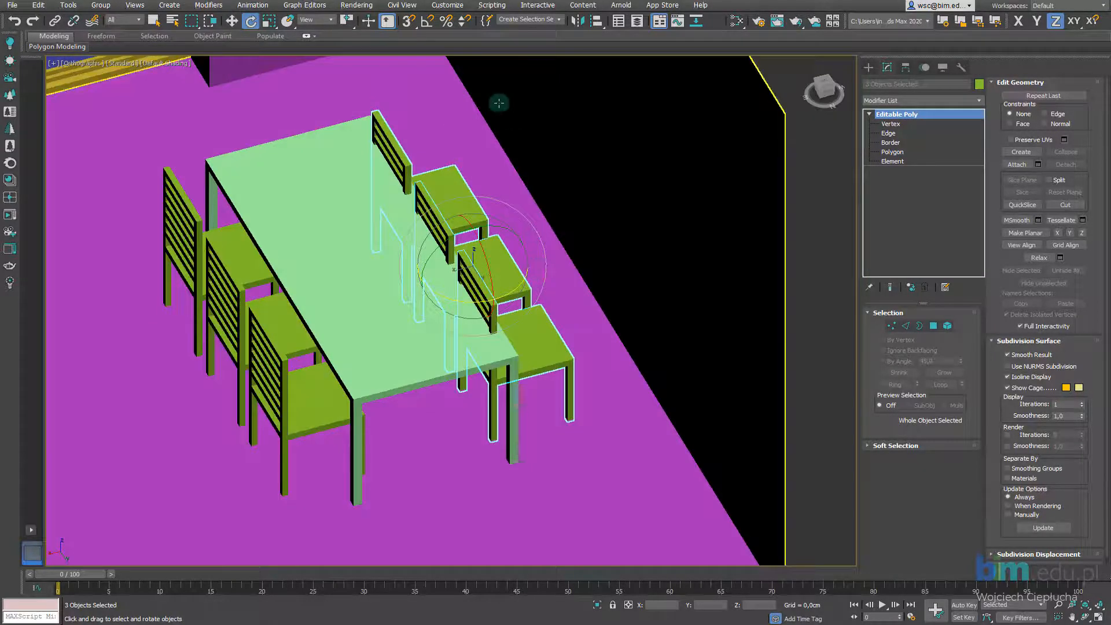
click(428, 22)
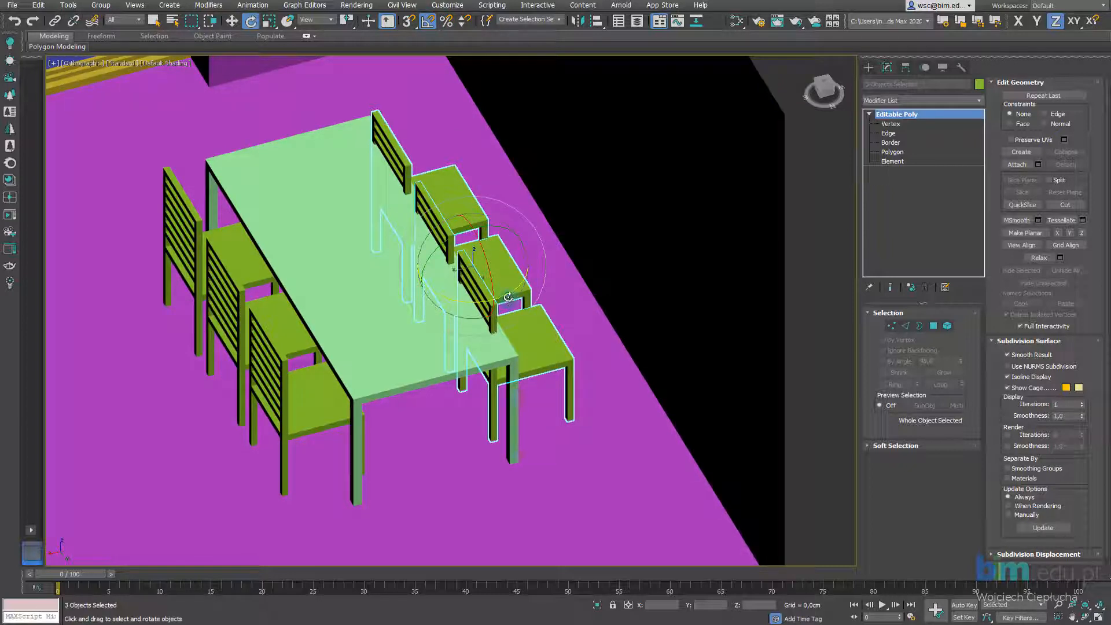
right_click(426, 27)
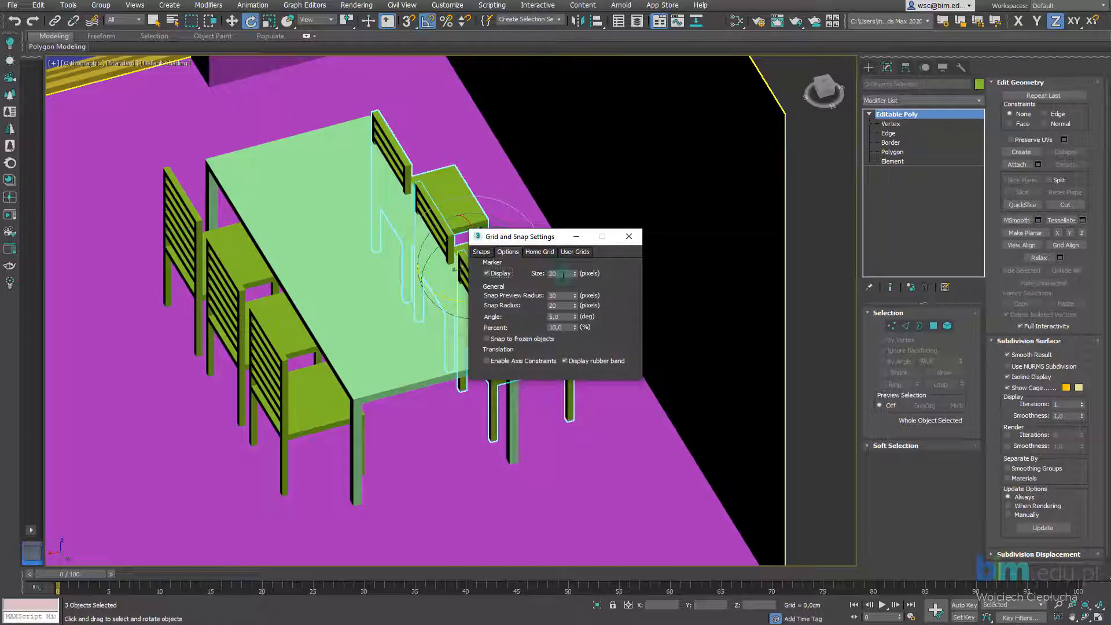
click(566, 317)
click(630, 236)
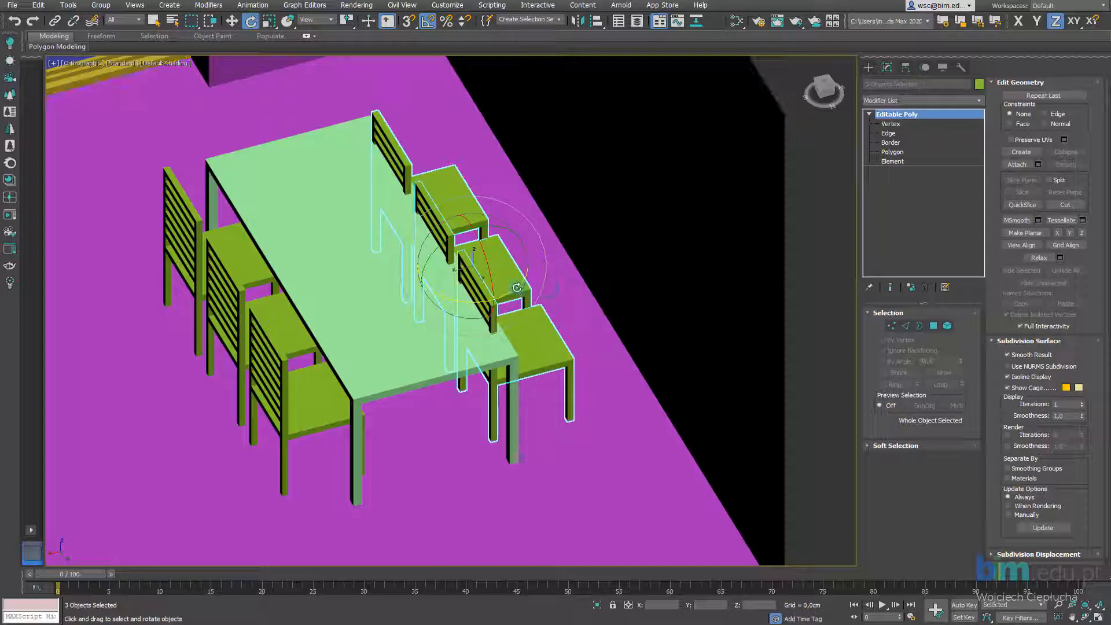
mouse_move(517, 285)
mouse_down()
mouse_move(480, 306)
mouse_move(517, 286)
mouse_up()
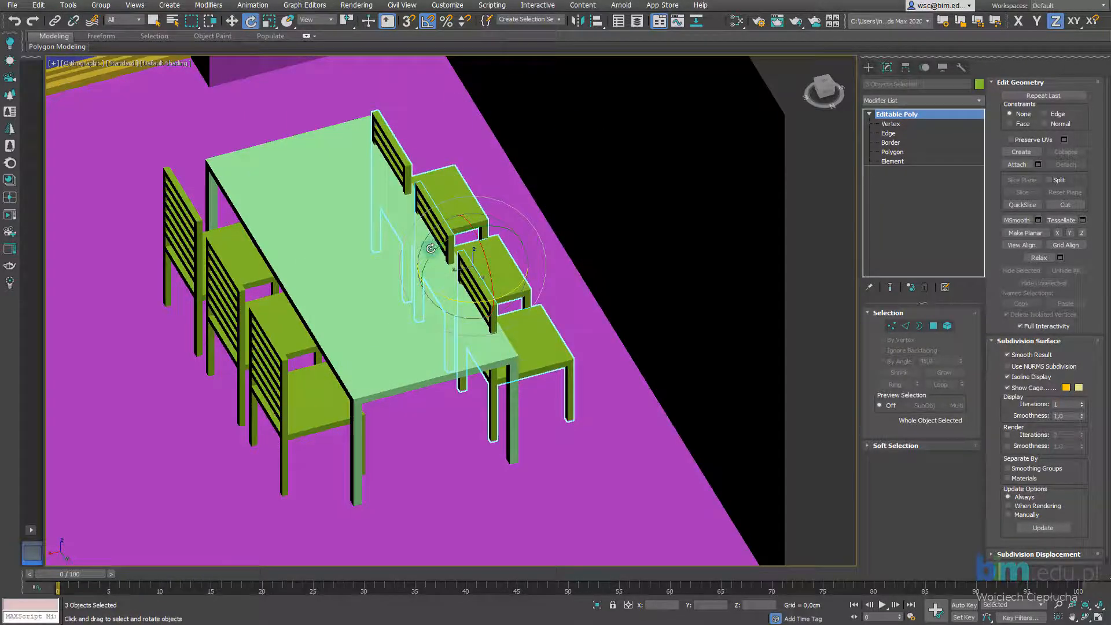
scroll(449, 296, up, 3)
alt+middle_drag(452, 292, 471, 272)
scroll(492, 281, up, 2)
key(ctrl+z)
key(ctrl+z)
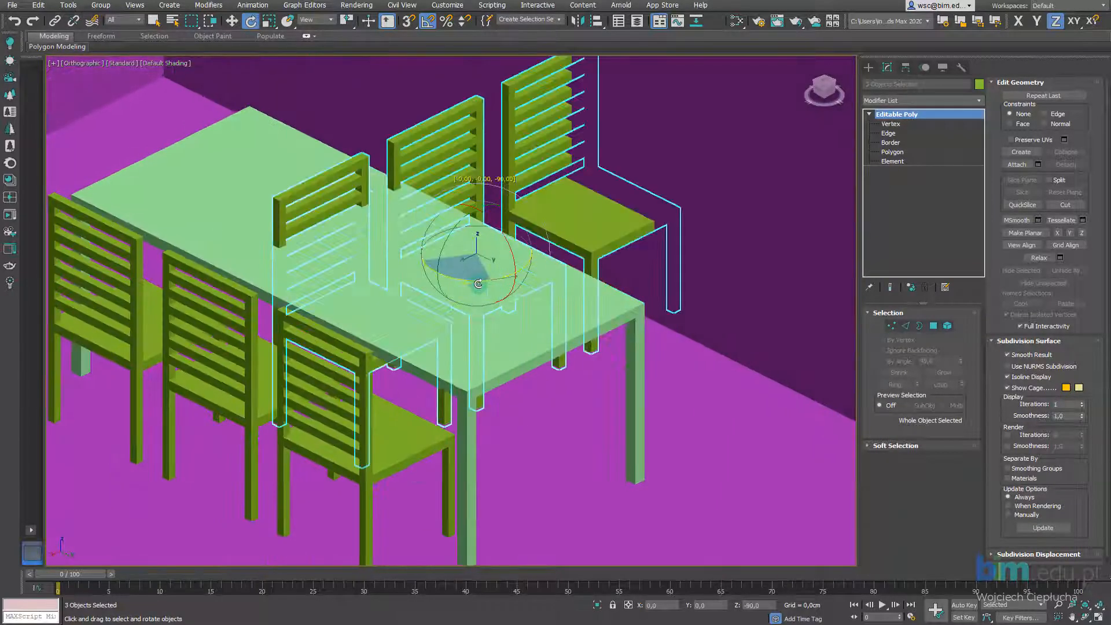
key(ctrl+y)
key(ctrl+y)
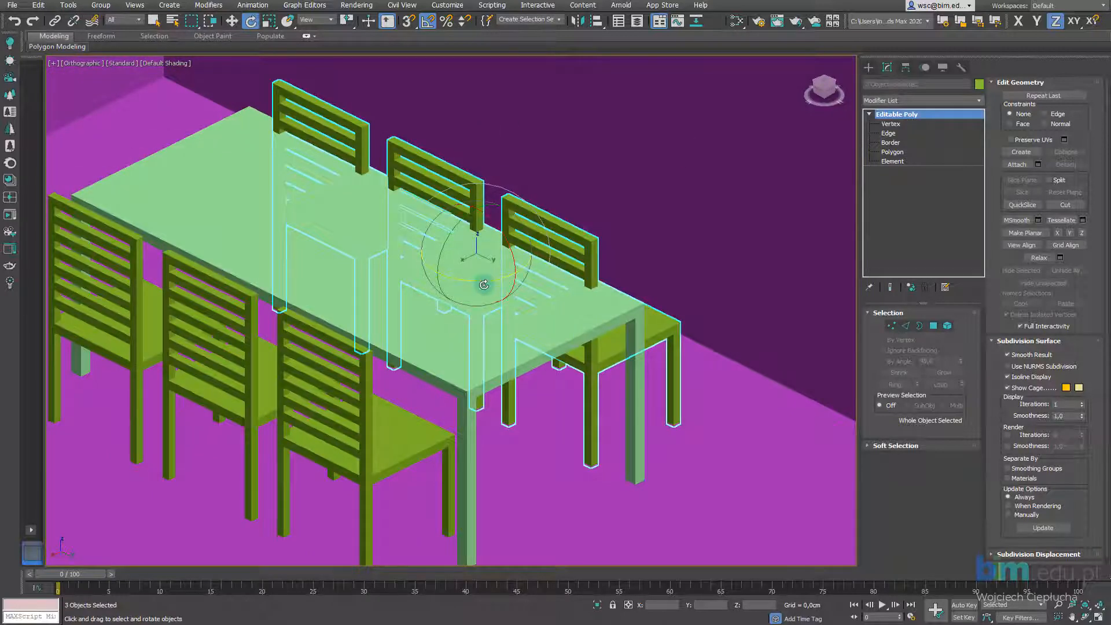
drag(484, 278, 465, 289)
right_click(465, 289)
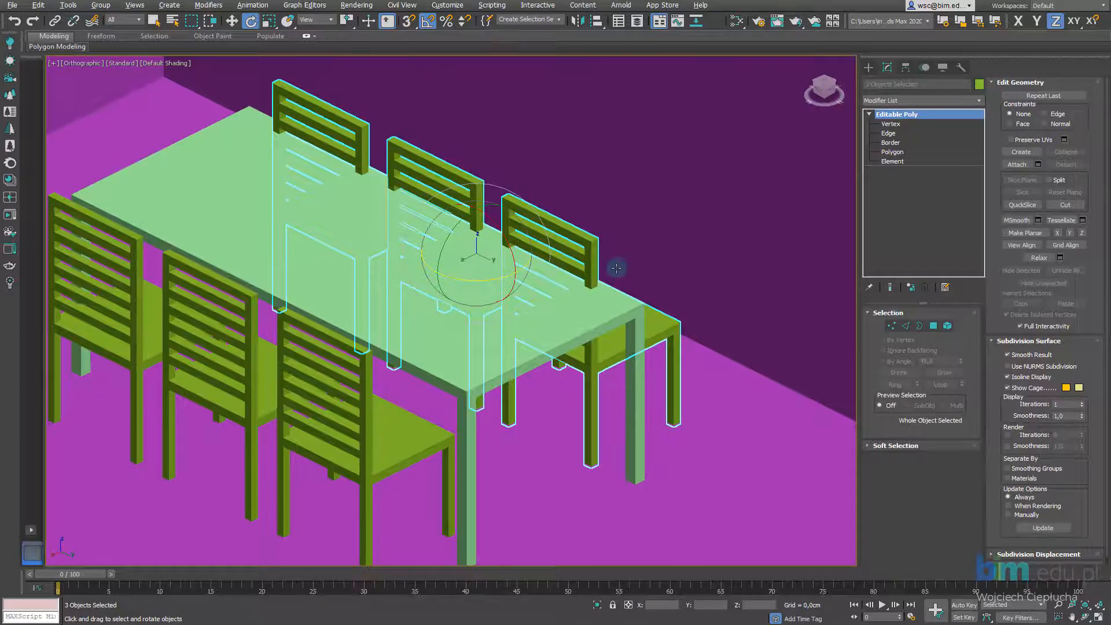
key(shift+z)
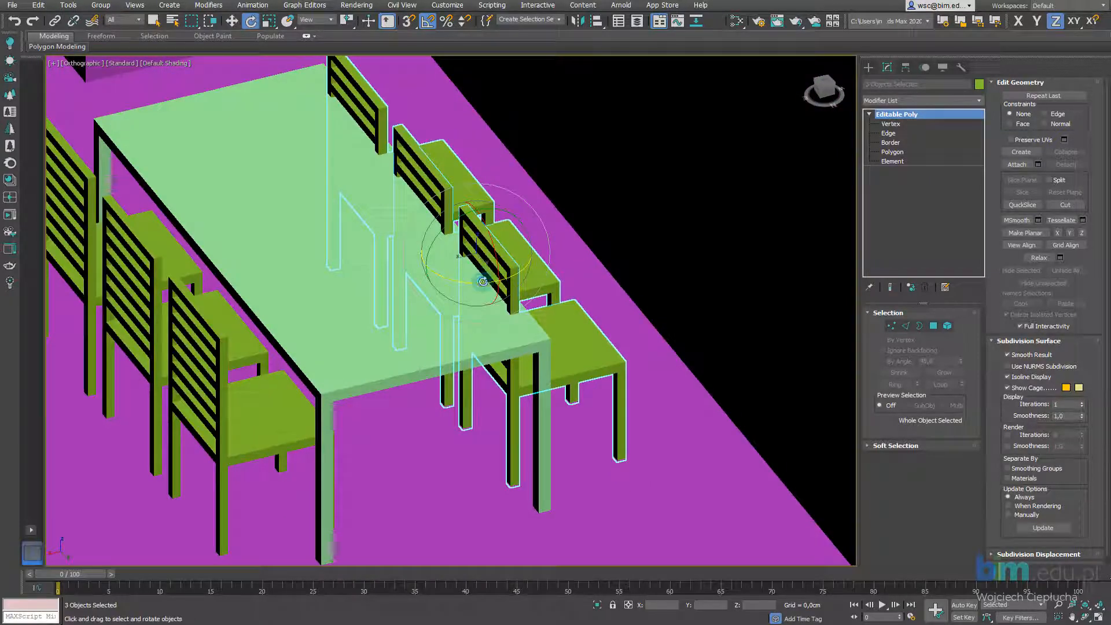
drag(484, 282, 462, 284)
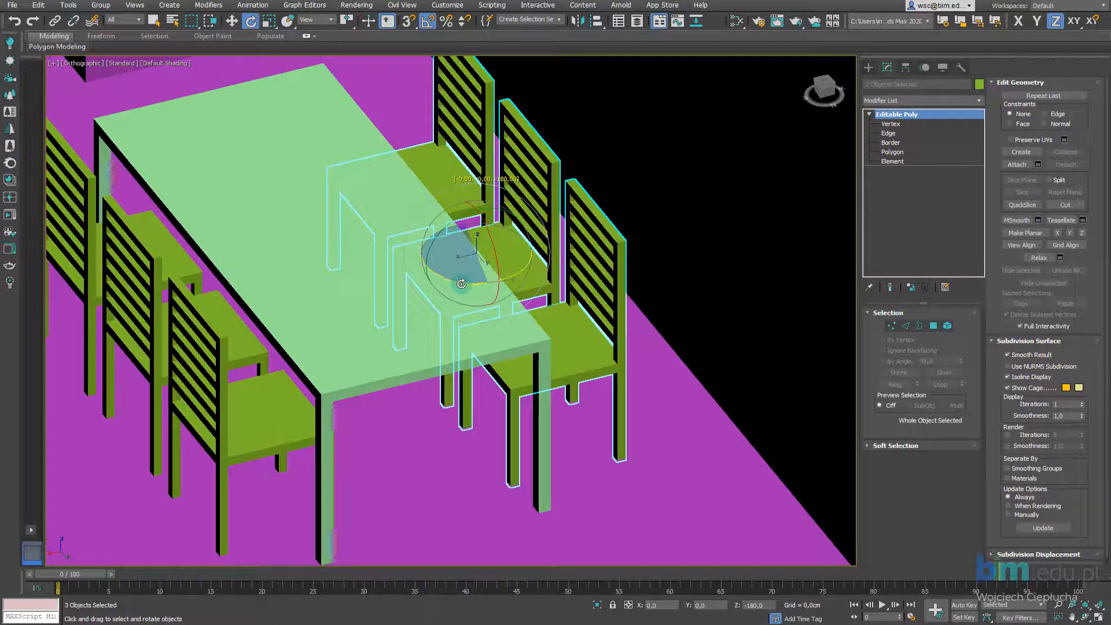
right_click(461, 284)
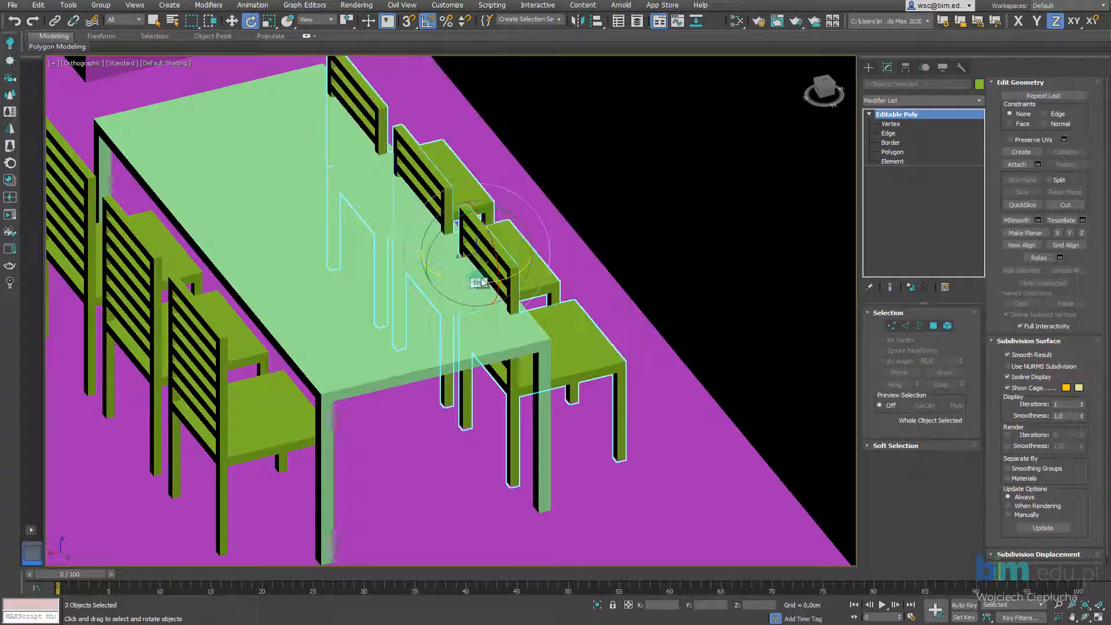
drag(473, 283, 450, 285)
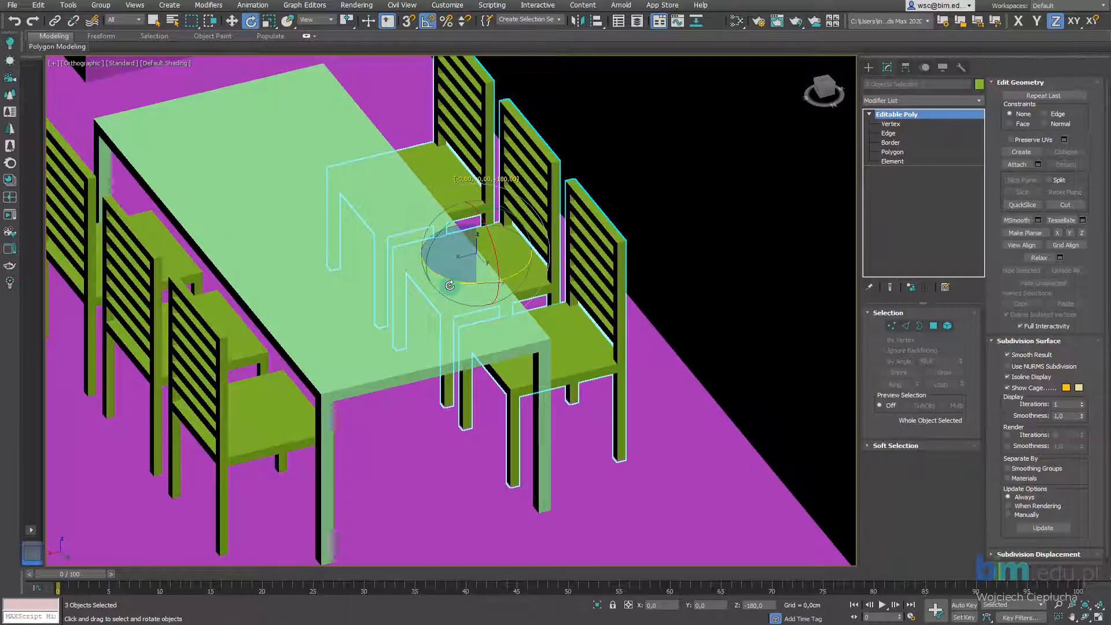
right_click(450, 286)
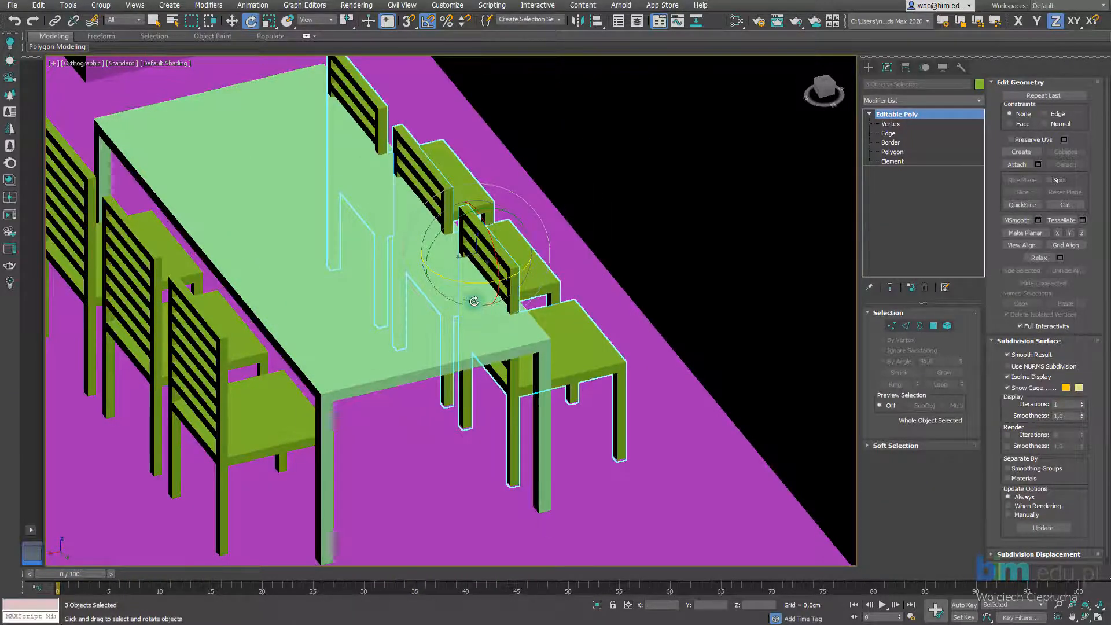
Step: Rotate the three selected chairs 180 degrees about Z so that they face the table
mouse_move(480, 289)
mouse_down()
mouse_move(454, 291)
mouse_move(465, 290)
mouse_up()
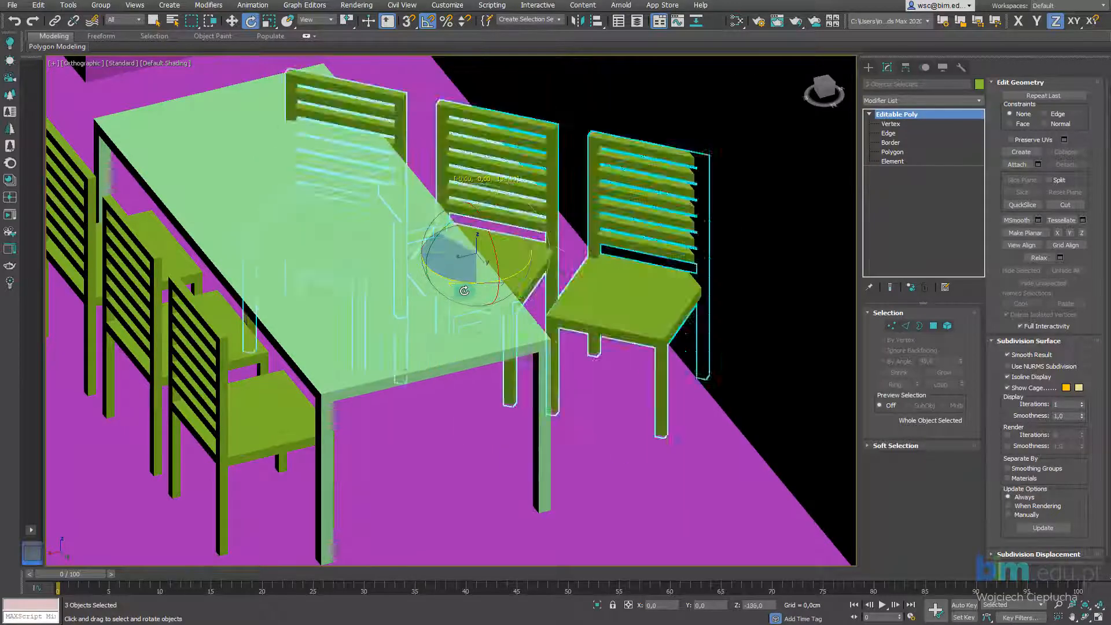
right_click(463, 292)
scroll(463, 294, down, 4)
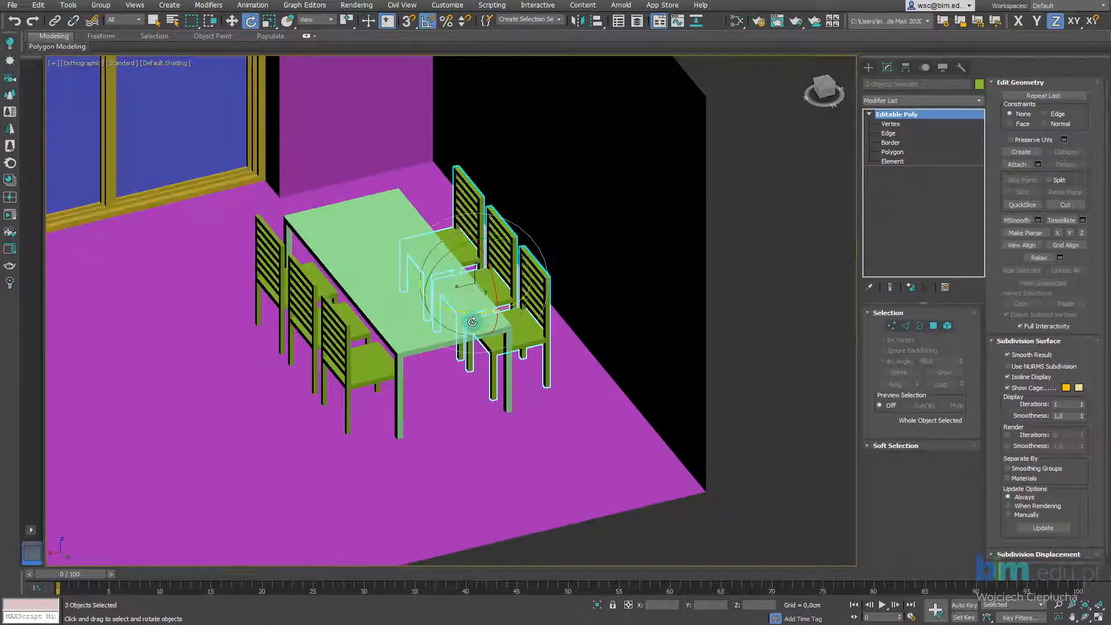
alt+middle_drag(472, 322, 454, 347)
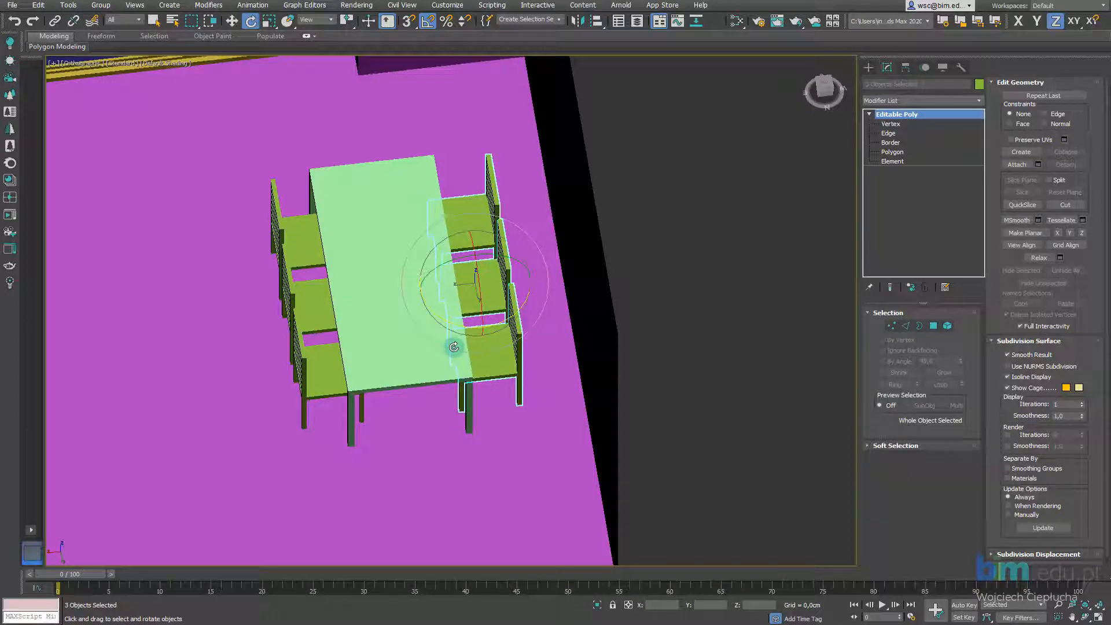
Step: In the Top view, move the rotated chairs slightly along X under the table, using wireframe to match the opposite row's overlap
key(t)
scroll(464, 315, down, 5)
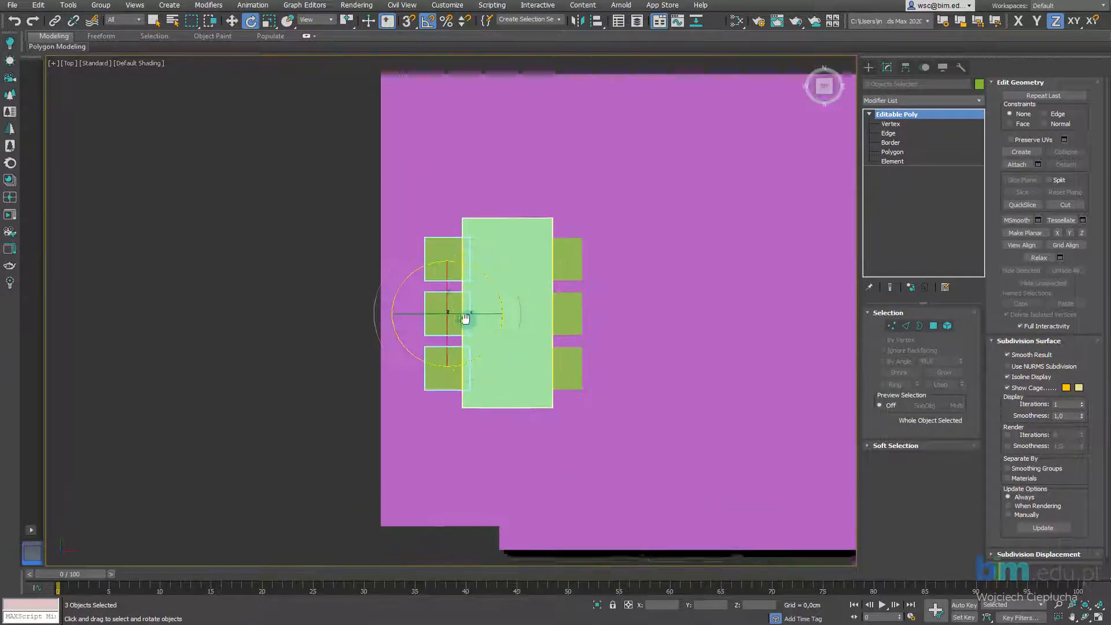
scroll(439, 303, up, 5)
scroll(439, 303, down, 3)
key(w)
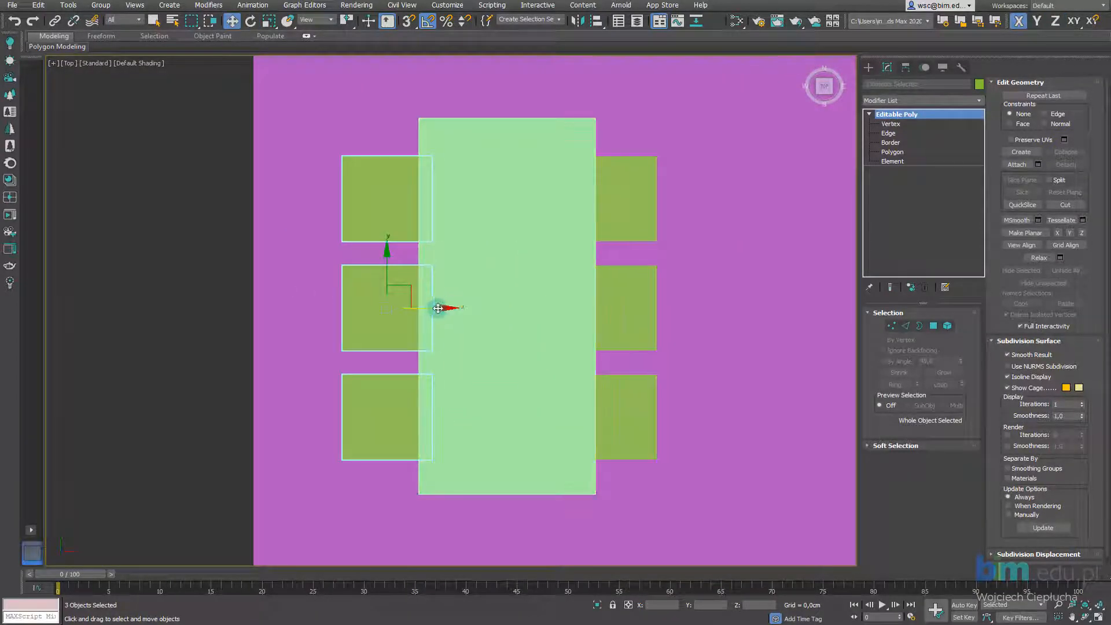
drag(440, 308, 452, 308)
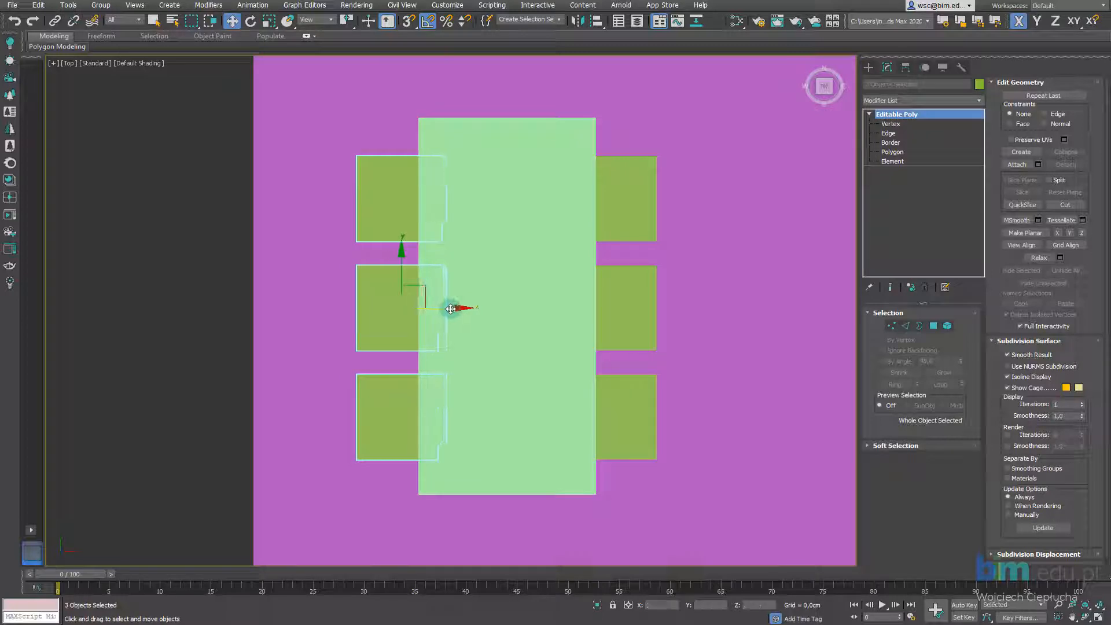
middle_drag(500, 300, 495, 307)
key(F3)
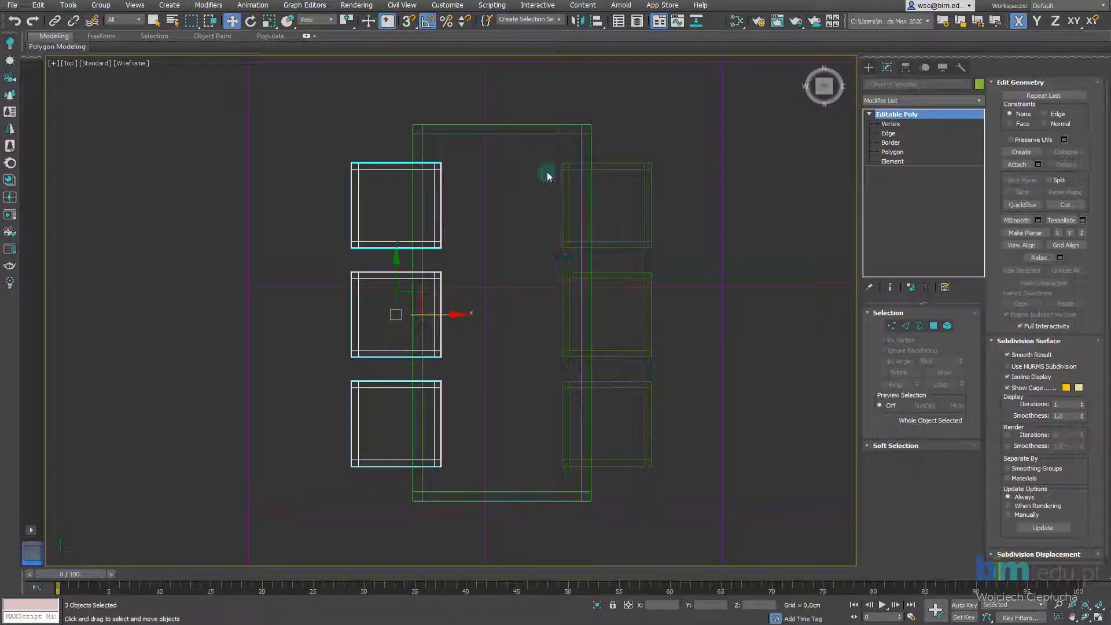
drag(454, 316, 455, 316)
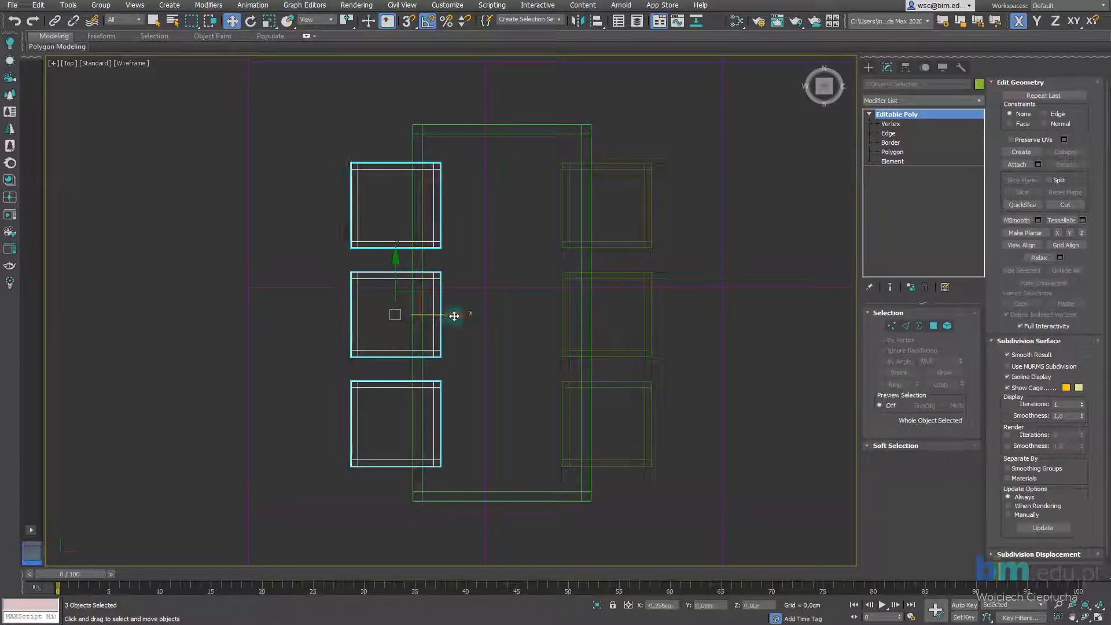
key(F3)
Step: Group the table with all six chairs under the name Stol i krzesla
scroll(560, 315, down, 3)
mouse_move(561, 315)
alt+middle_down()
mouse_move(440, 324)
mouse_move(386, 346)
alt+middle_up()
scroll(386, 346, down, 2)
scroll(396, 233, up, 3)
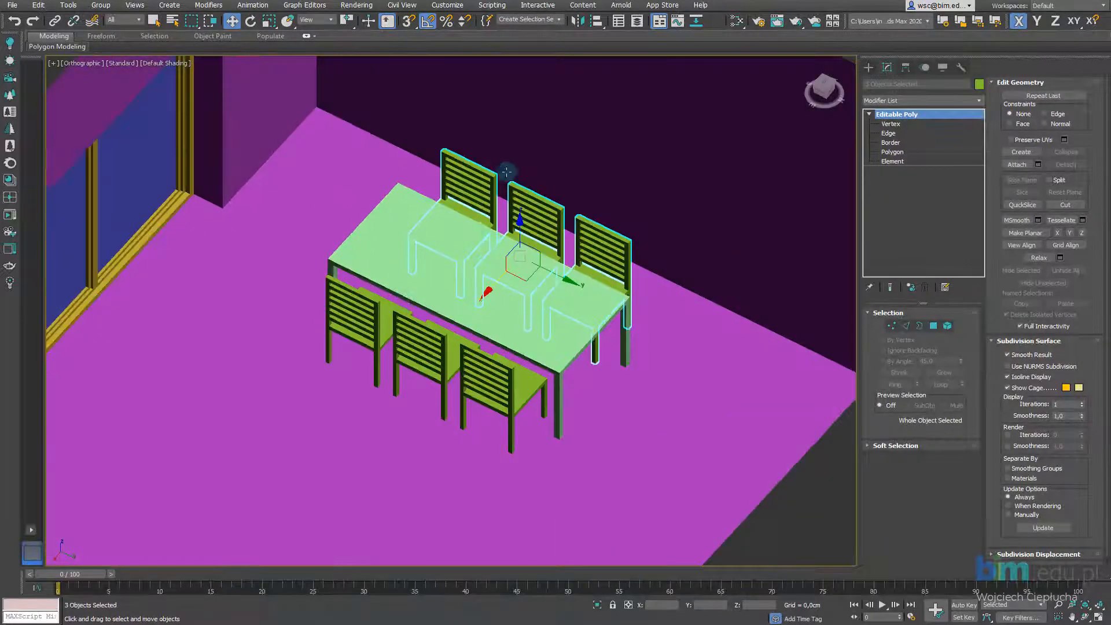
ctrl+click(365, 236)
ctrl+click(360, 319)
ctrl+click(419, 347)
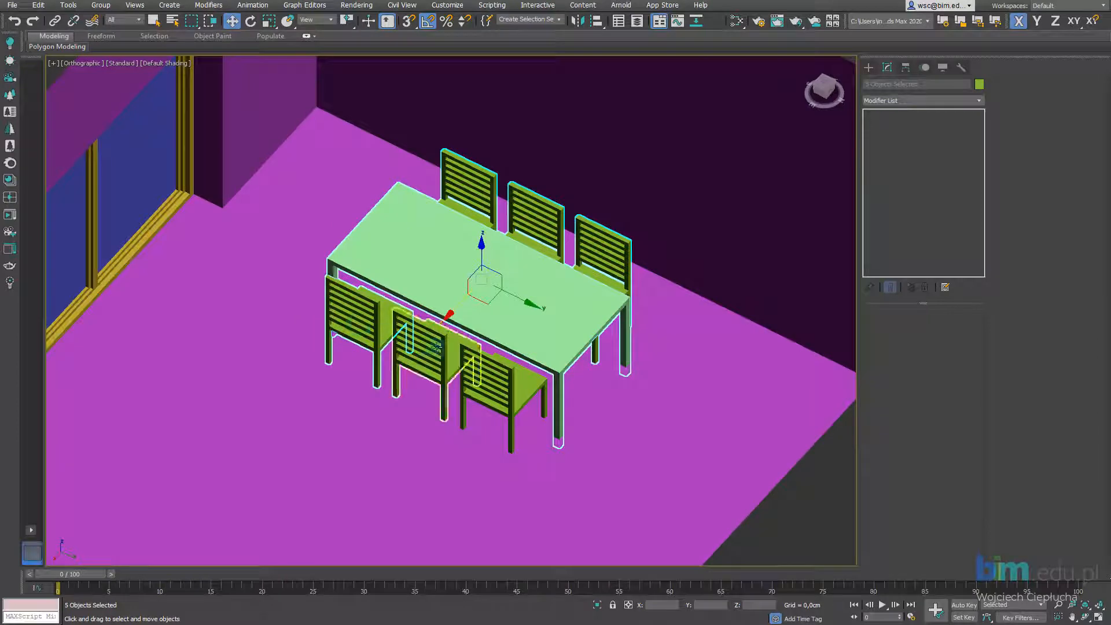
ctrl+click(505, 387)
alt+middle_drag(505, 386, 491, 329)
scroll(492, 332, up, 2)
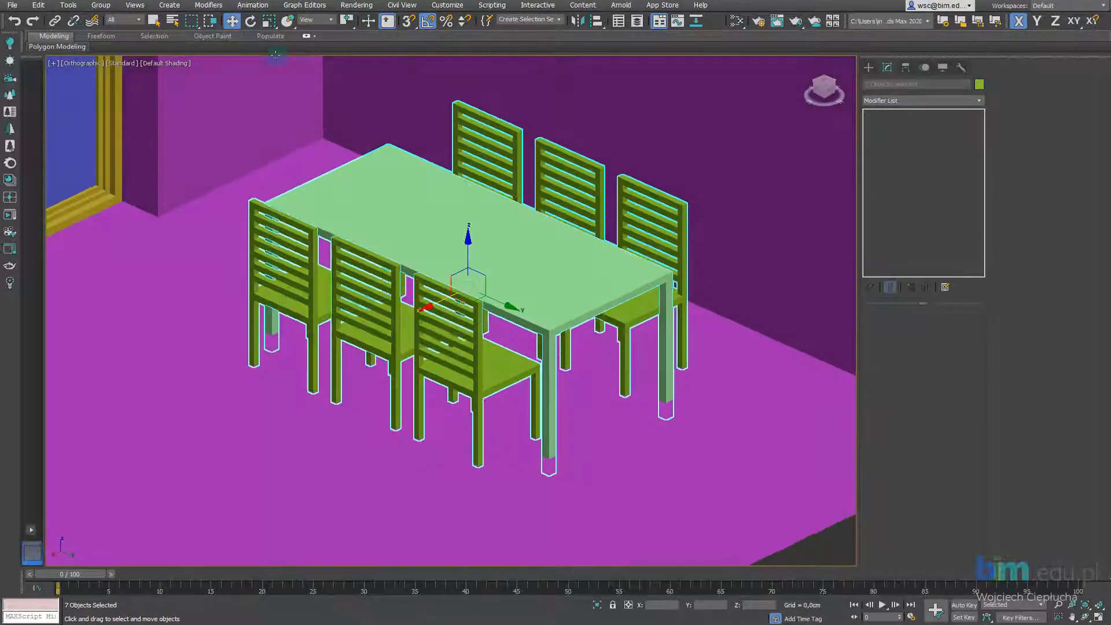
click(69, 5)
mouse_move(101, 5)
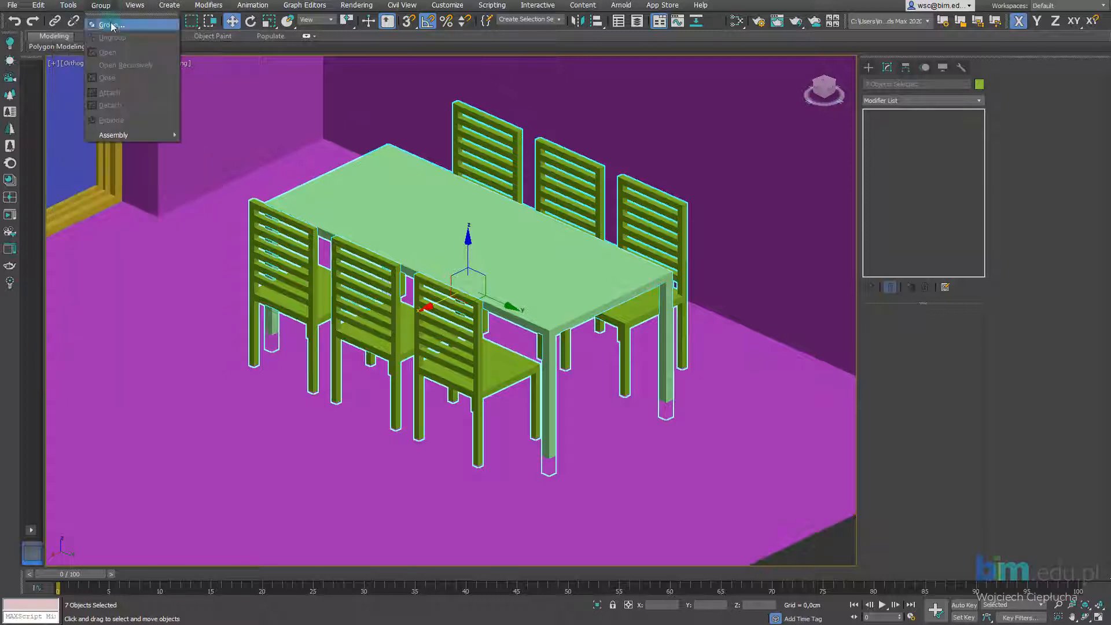
click(112, 25)
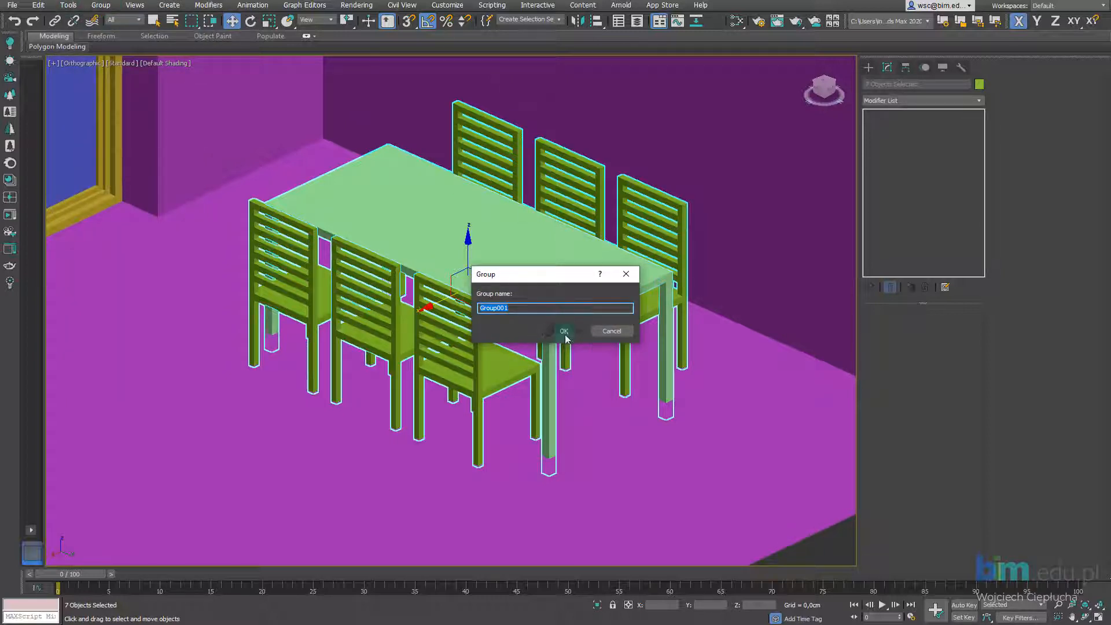
text(Stol i krzesla)
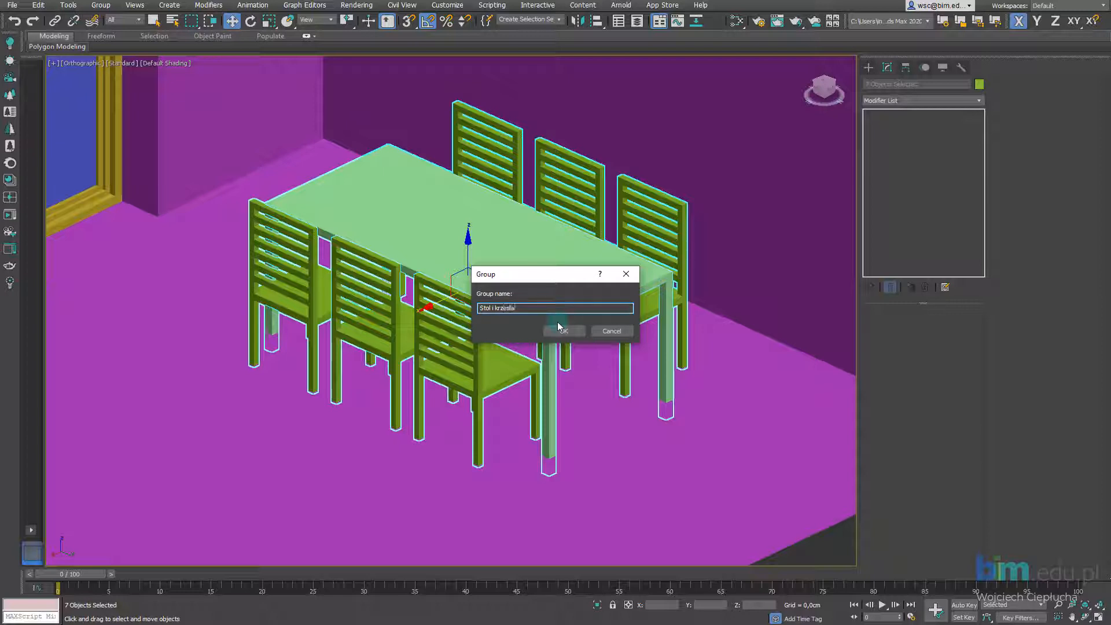
click(577, 334)
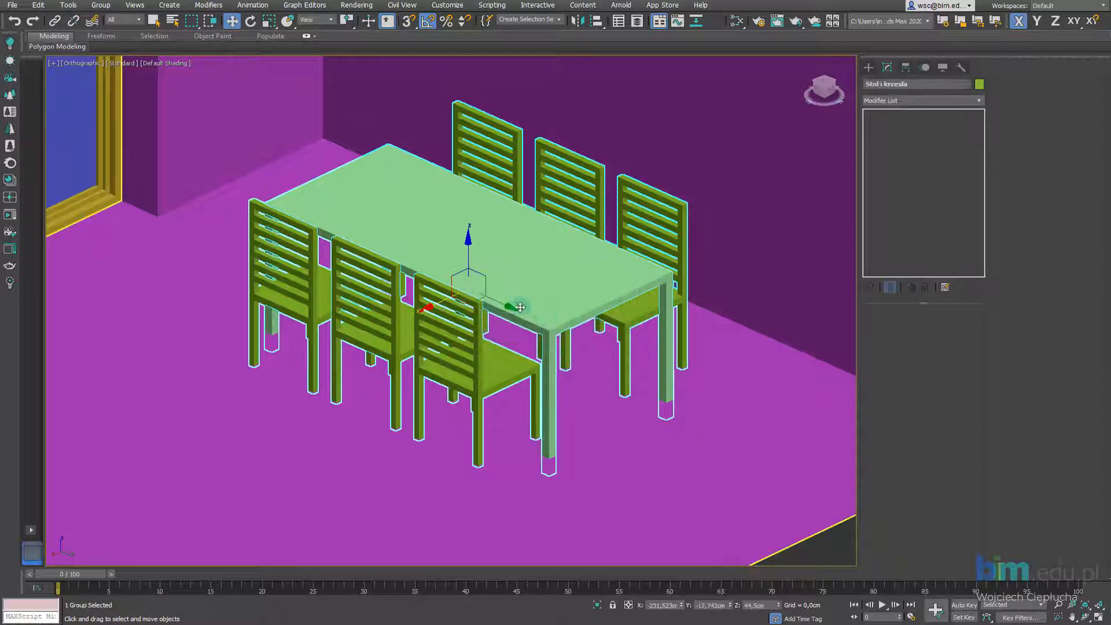
Step: Move the table-and-chairs group about 64 cm in the negative Y direction
scroll(555, 258, down, 2)
drag(521, 292, 492, 329)
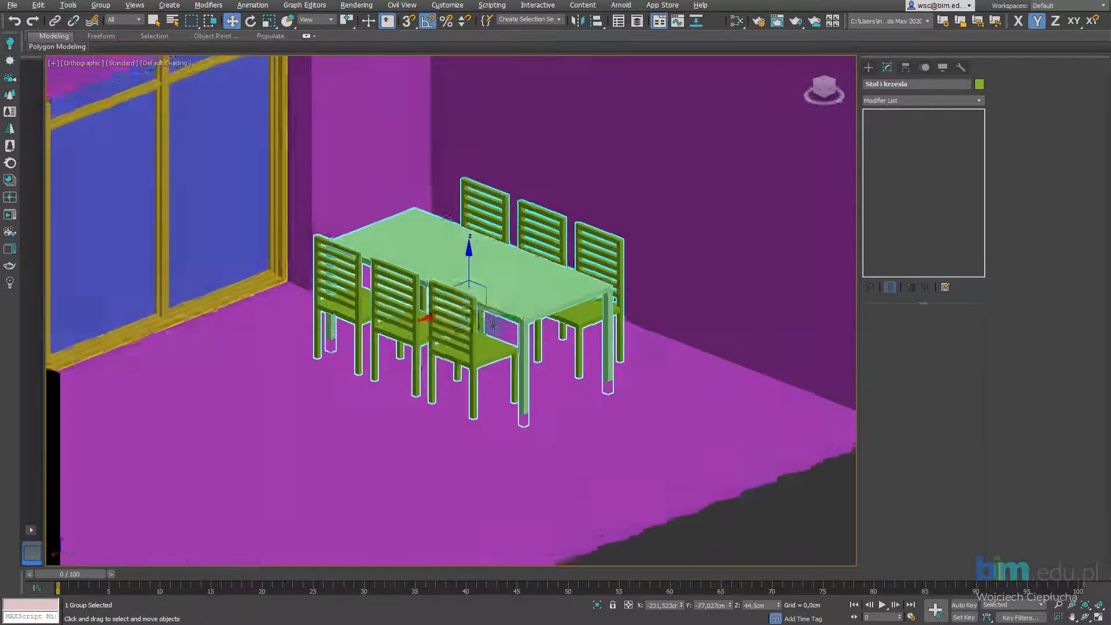
scroll(491, 329, up, 2)
Step: Select the Stol i krzesla group and open it for access to its individual objects
double_click(377, 241)
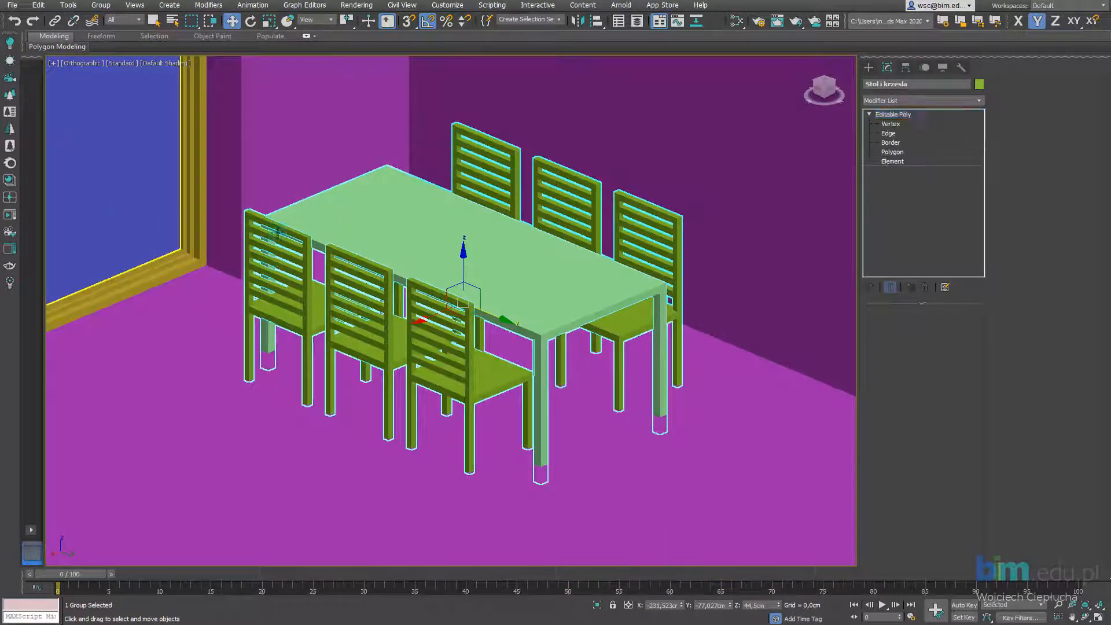
click(377, 240)
middle_drag(378, 241, 392, 250)
click(101, 6)
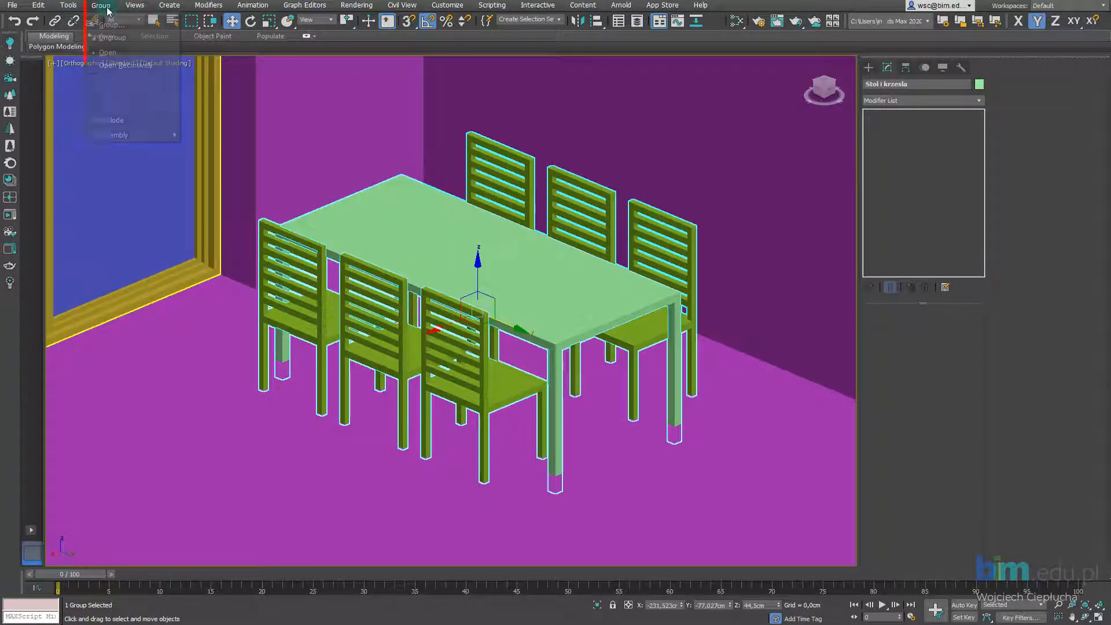
click(114, 38)
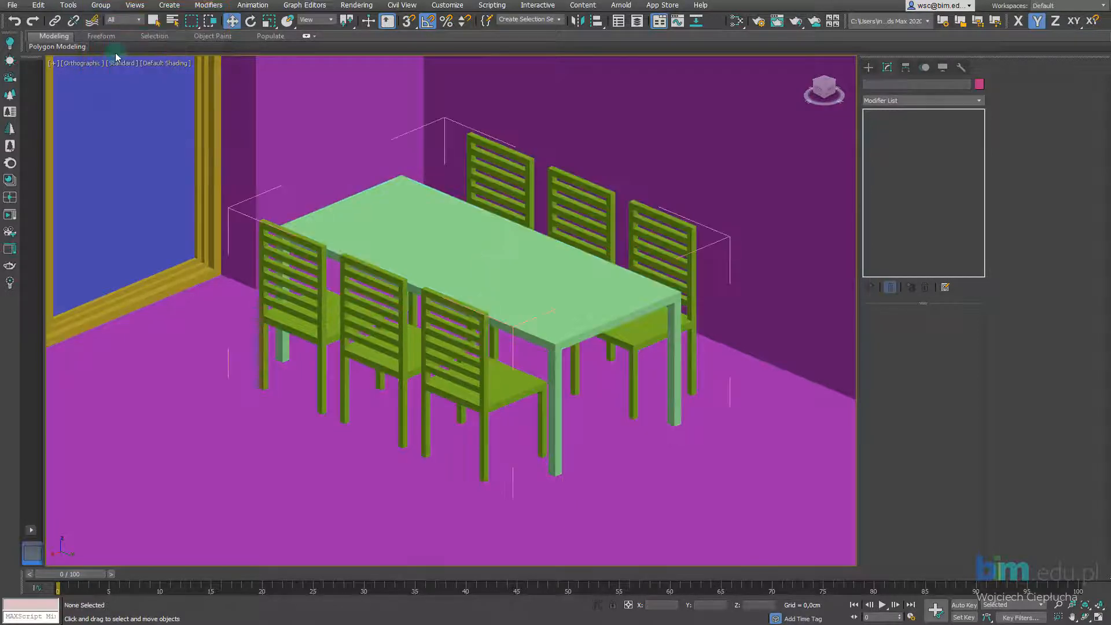
Step: Select the middle chair on the table's near side and detach it from the open Stol i krzesla group
click(242, 212)
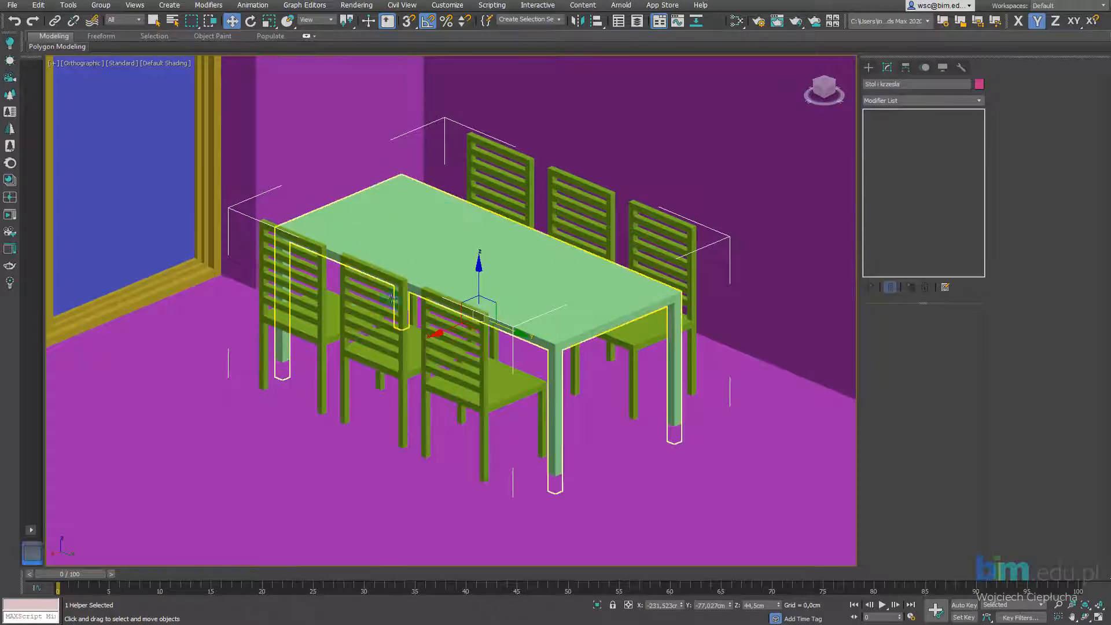
click(392, 363)
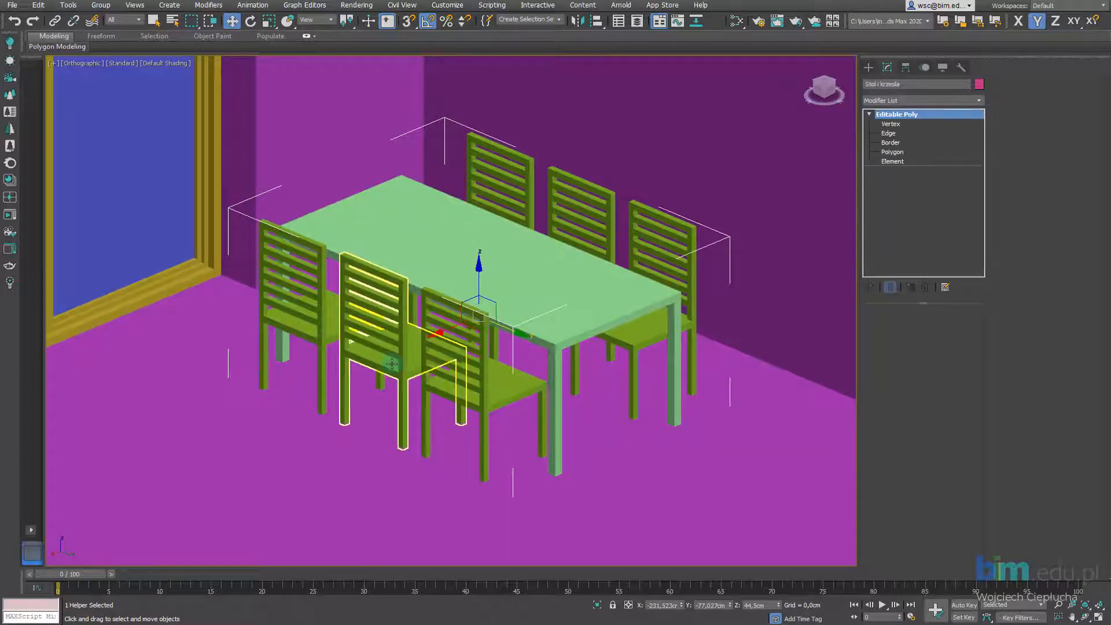
click(100, 6)
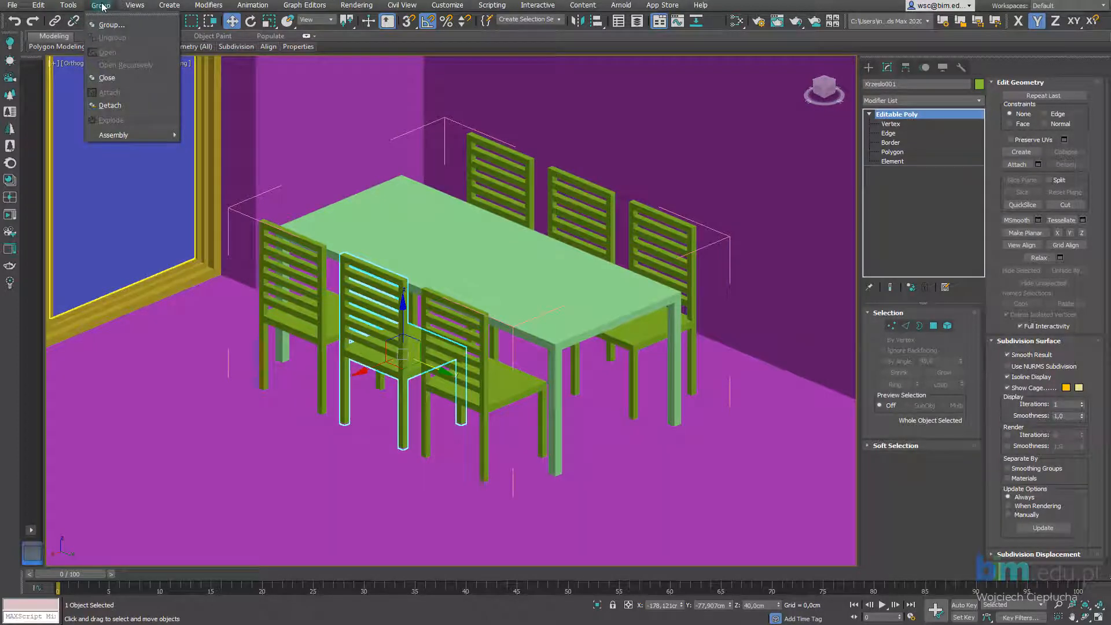
click(110, 106)
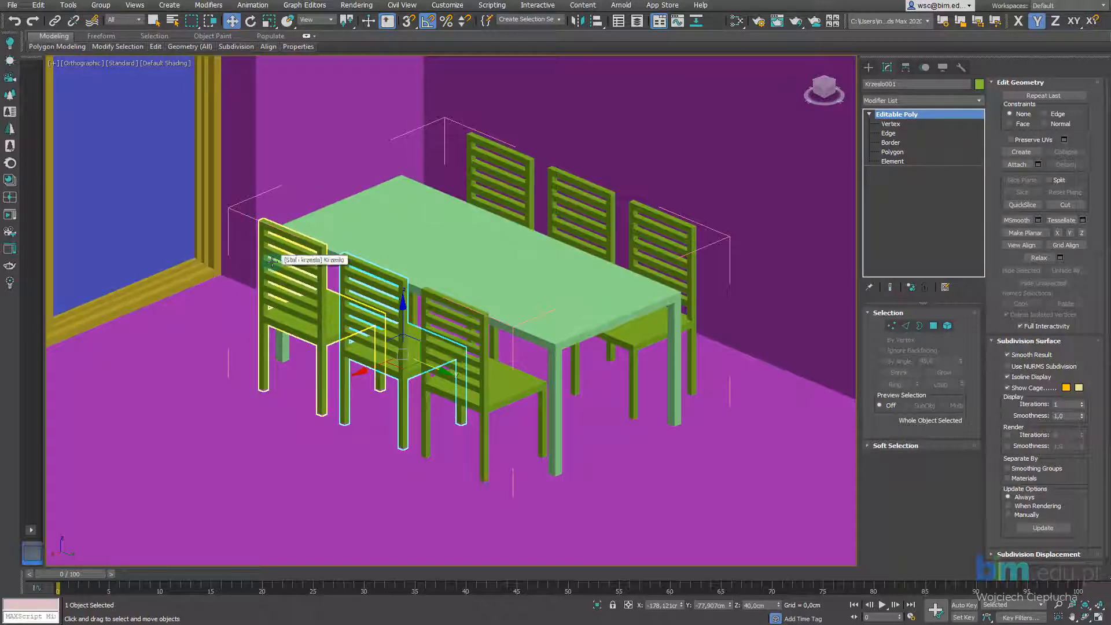
Step: Select the near-side chair closest to the window and close the open Stol i krzesla group
click(267, 254)
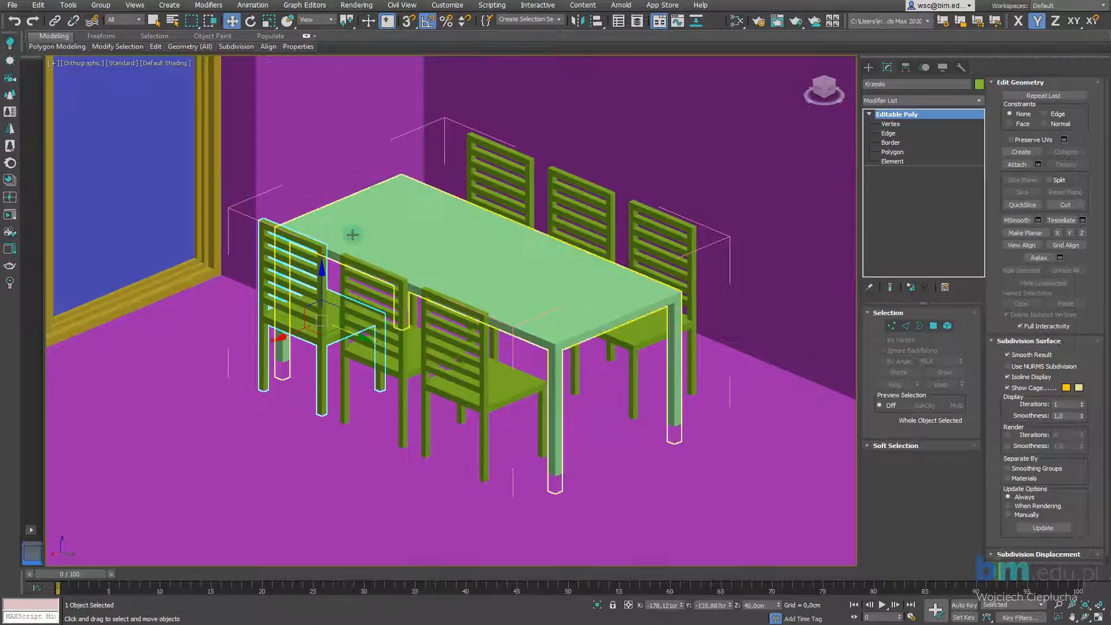
click(358, 279)
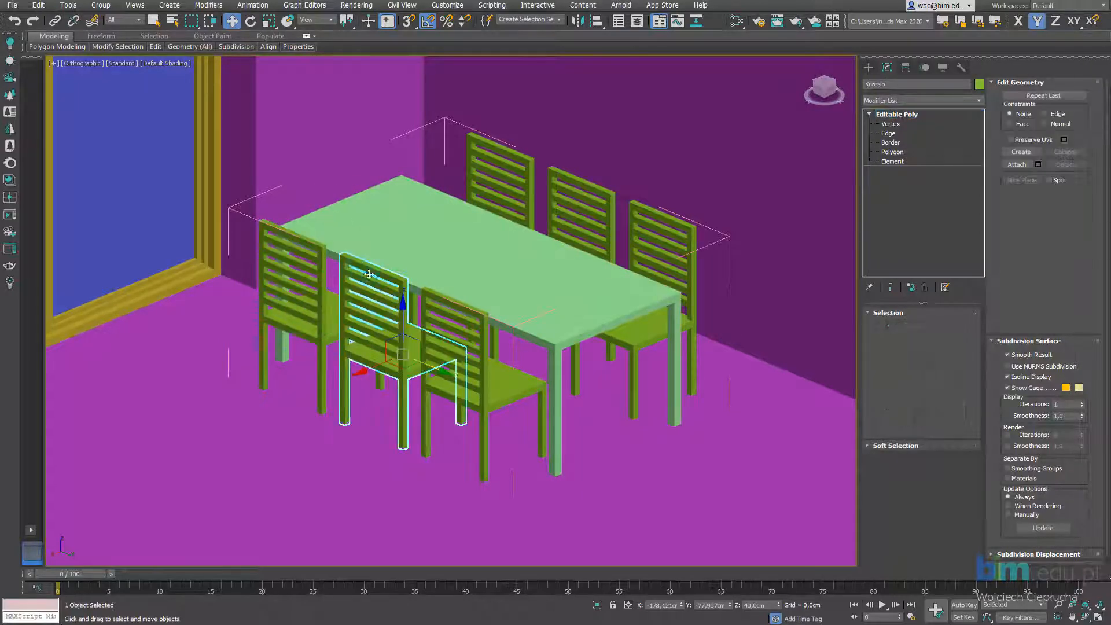
click(296, 262)
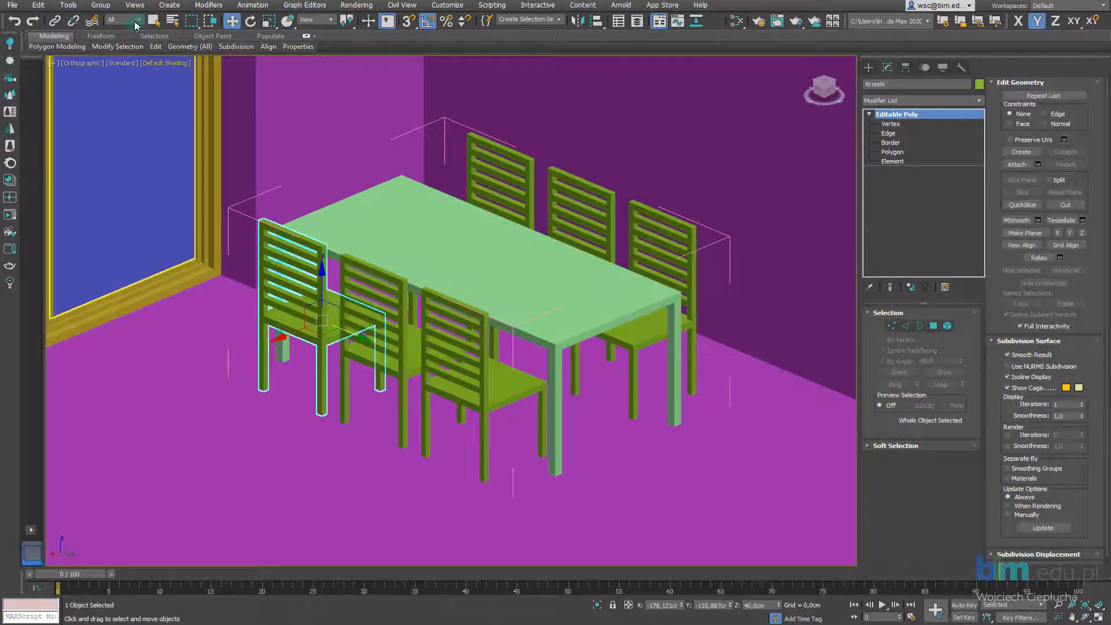
click(101, 6)
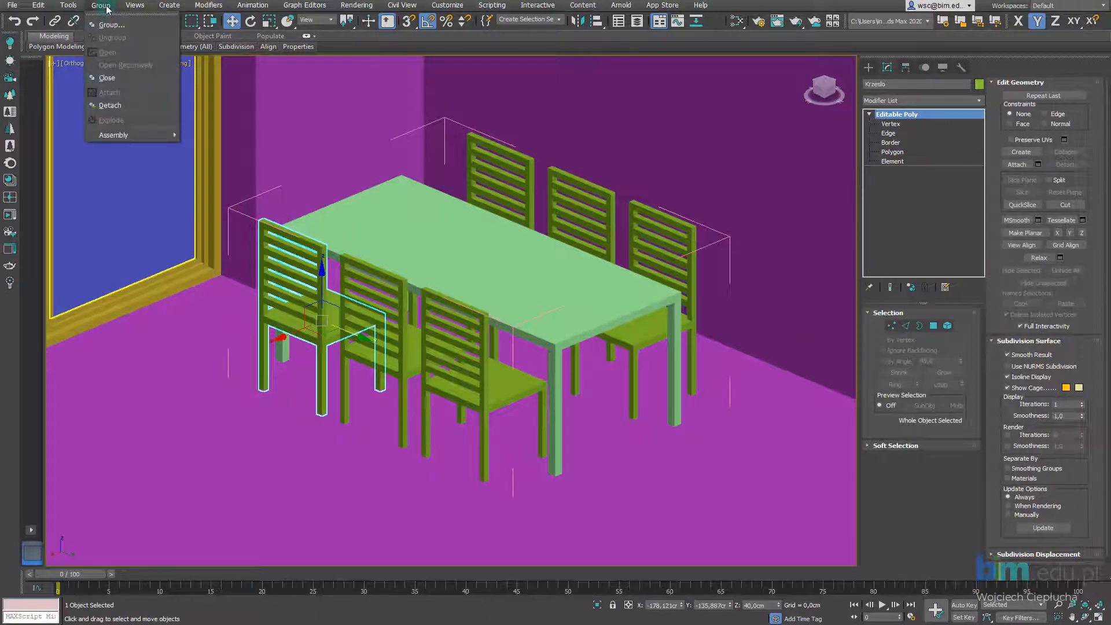
click(107, 78)
Step: Try moving the closed group about 196 cm in the positive Y direction without the detached chair, and undo the move
drag(528, 327, 794, 458)
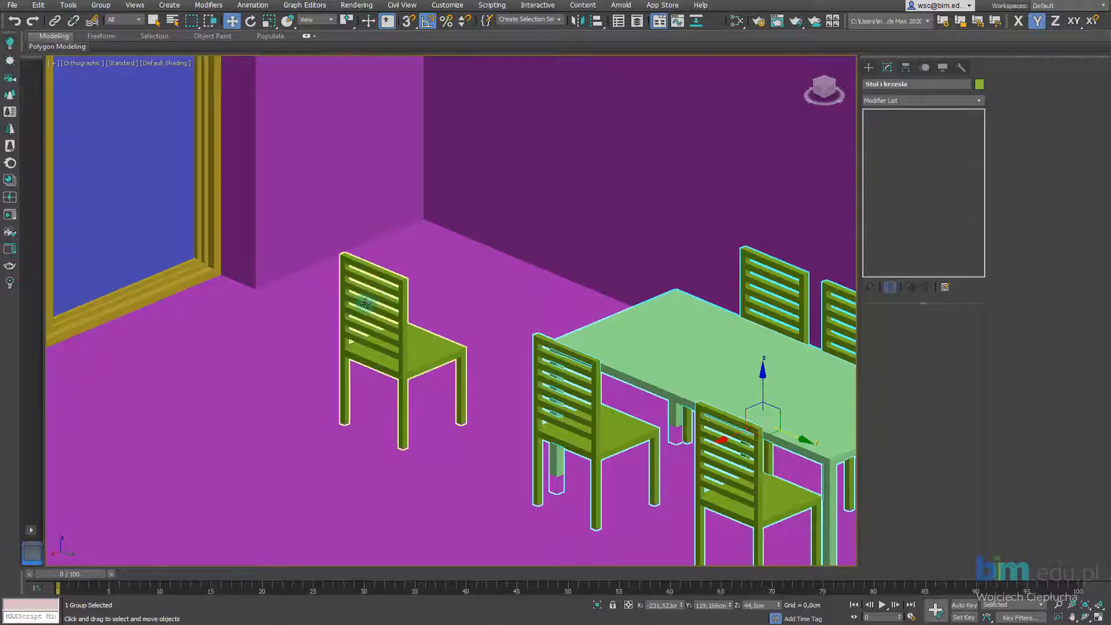
key(ctrl+z)
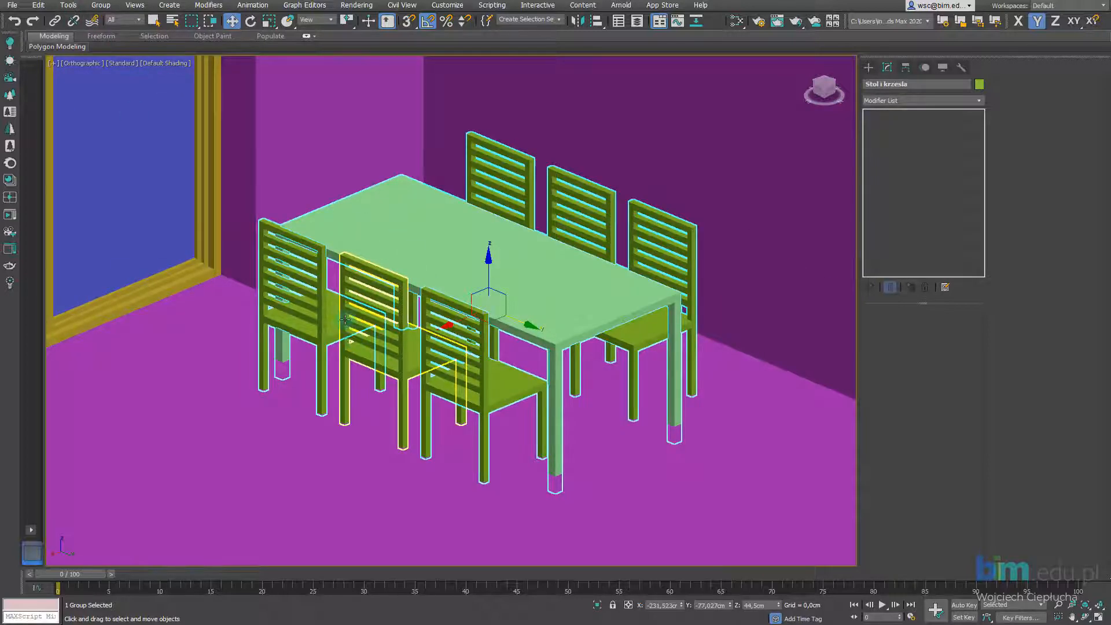
click(99, 6)
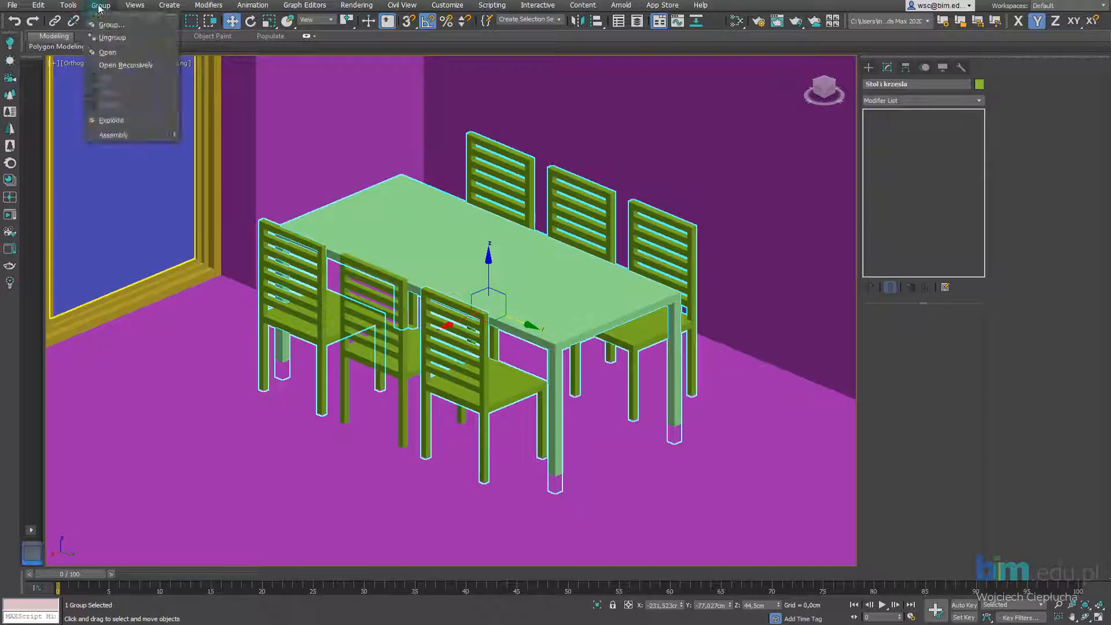
click(107, 54)
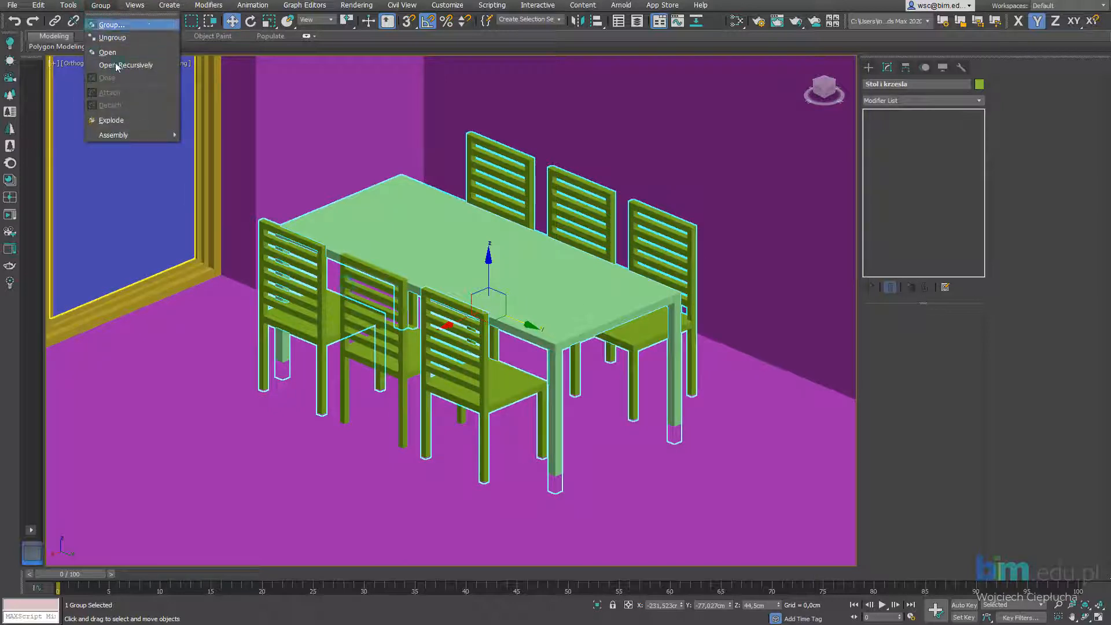
Step: Attach the detached middle near-side chair to the Stol i krzesla group
click(358, 333)
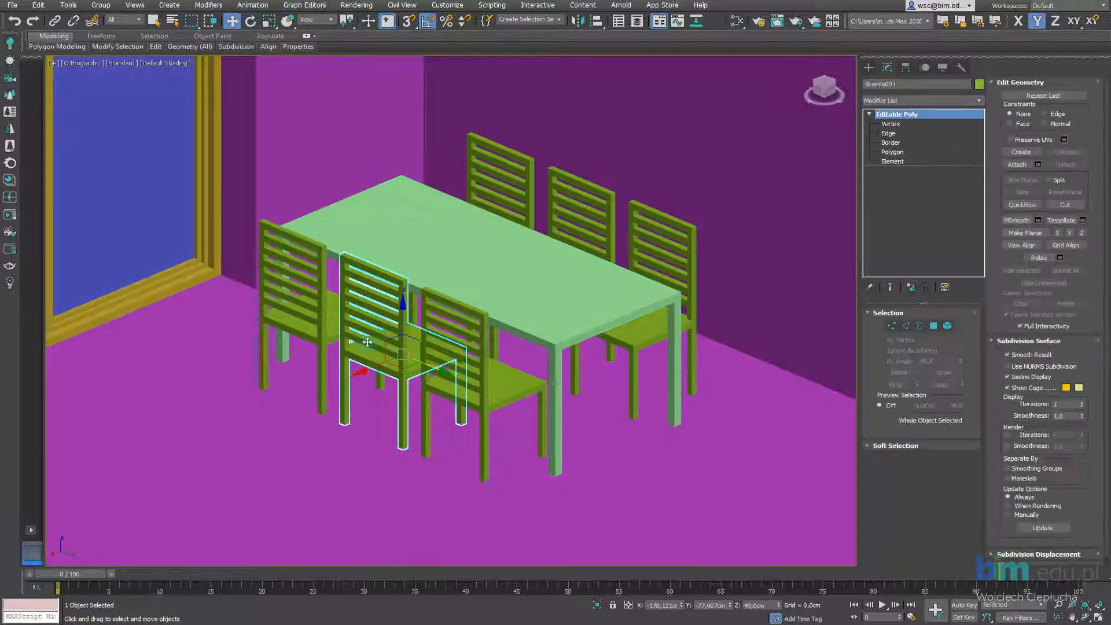
click(107, 8)
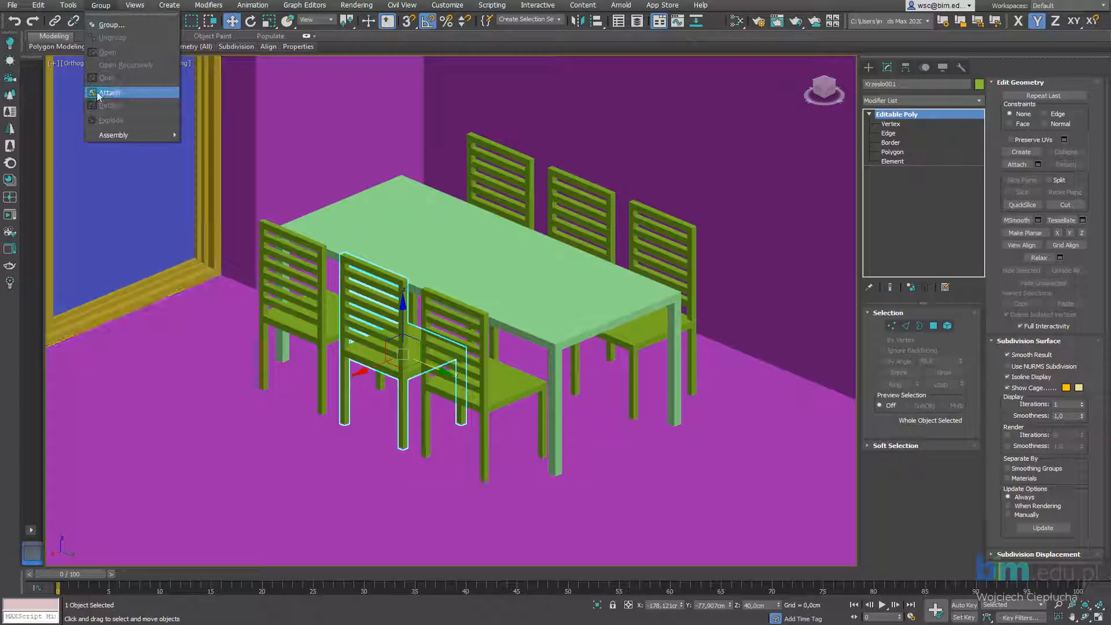
click(128, 94)
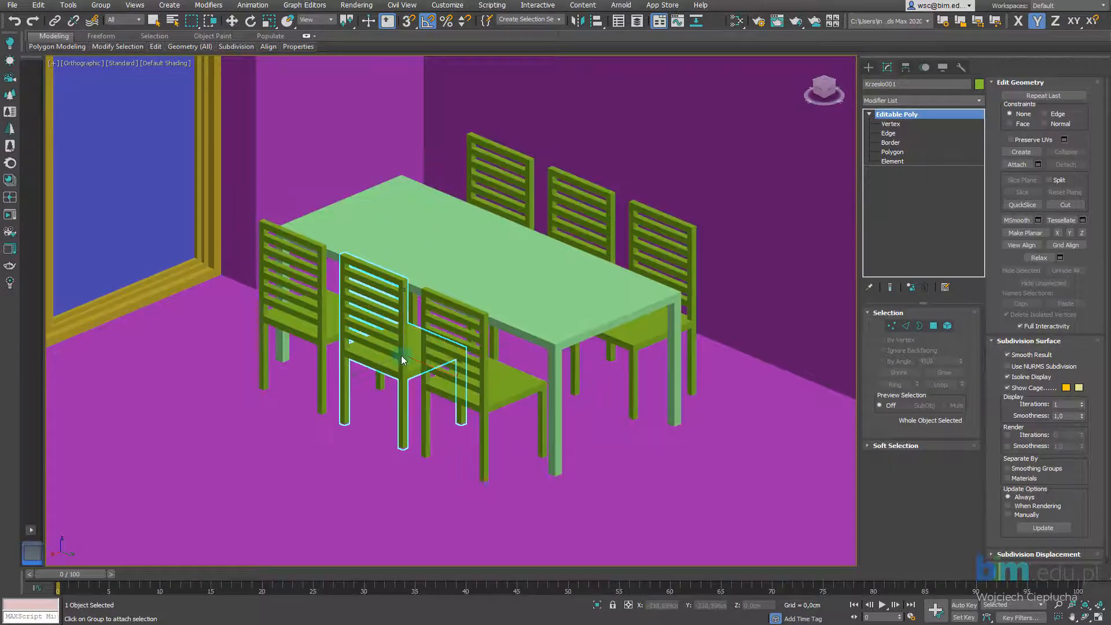
click(101, 5)
click(123, 93)
click(412, 200)
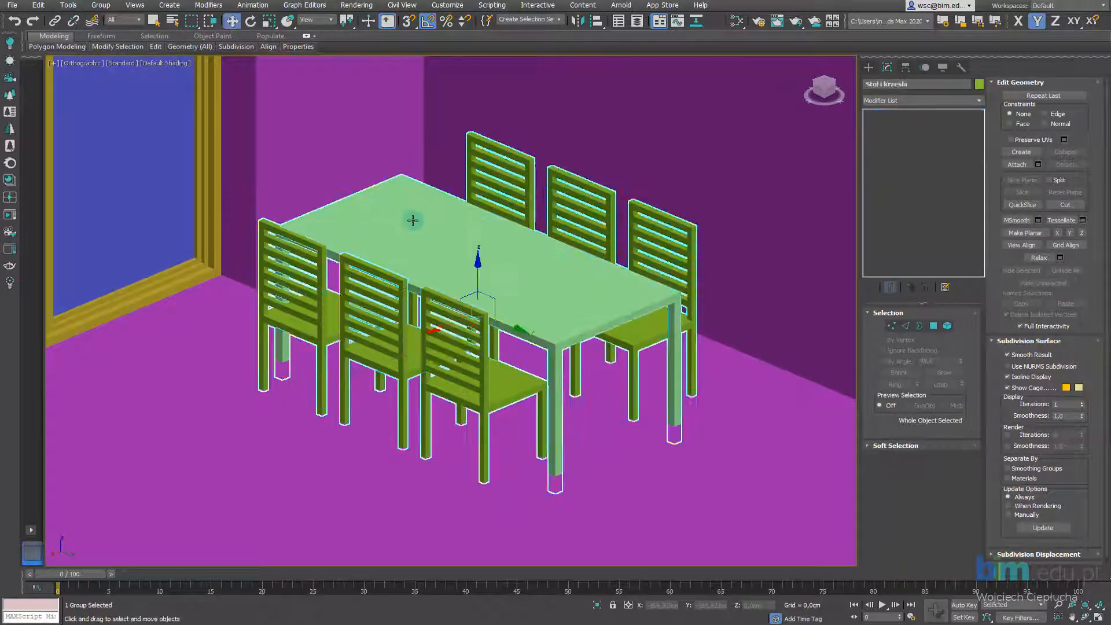
drag(521, 327, 550, 345)
right_click(550, 345)
Step: Open the Stol i krzesla group and select its middle near-side chair, Krzeslo001
alt+middle_drag(506, 342, 437, 300)
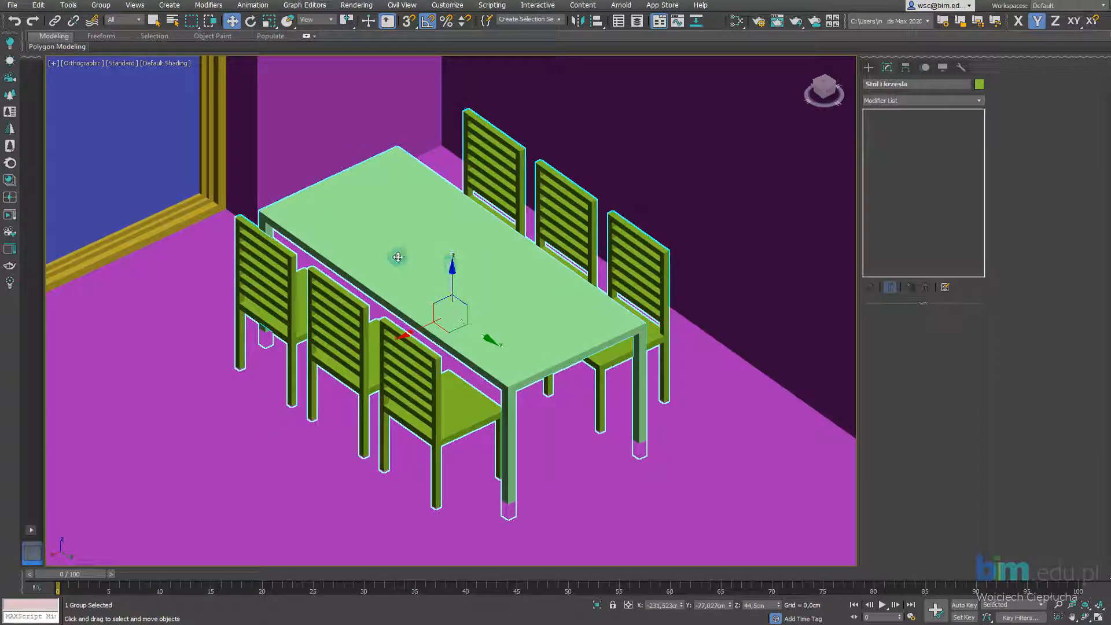
alt+middle_drag(389, 263, 387, 266)
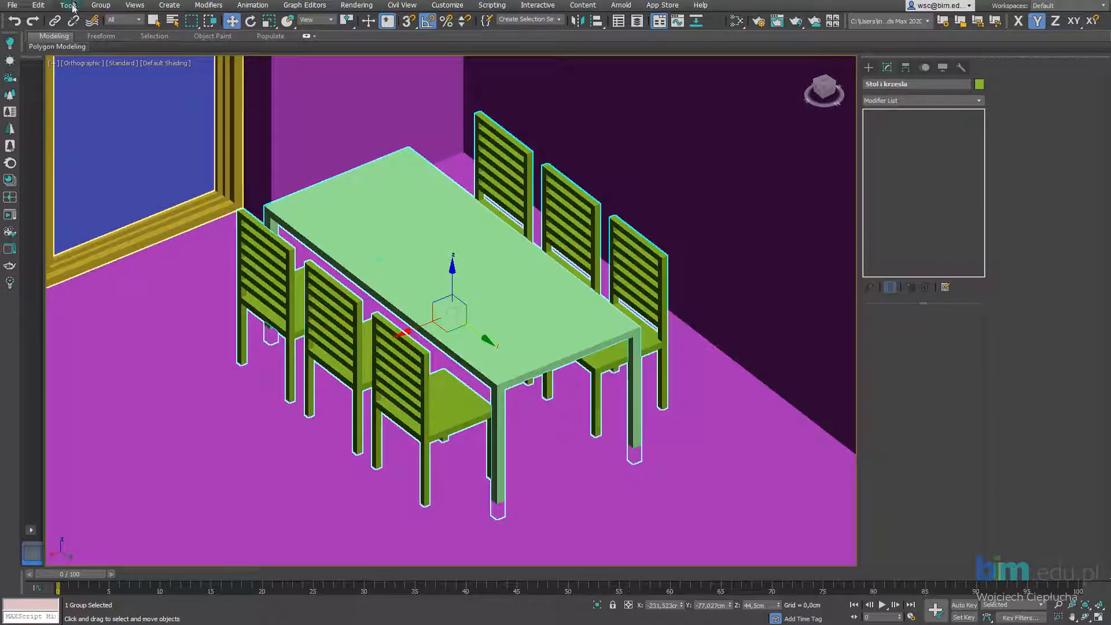
click(101, 5)
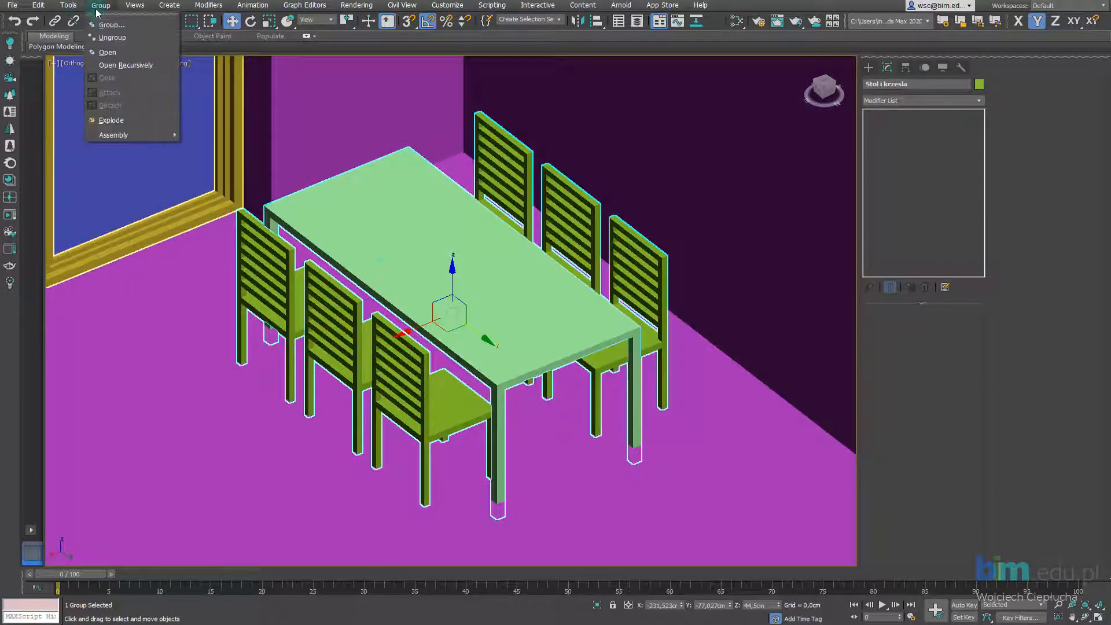
click(122, 39)
alt+middle_drag(344, 304, 358, 301)
click(360, 310)
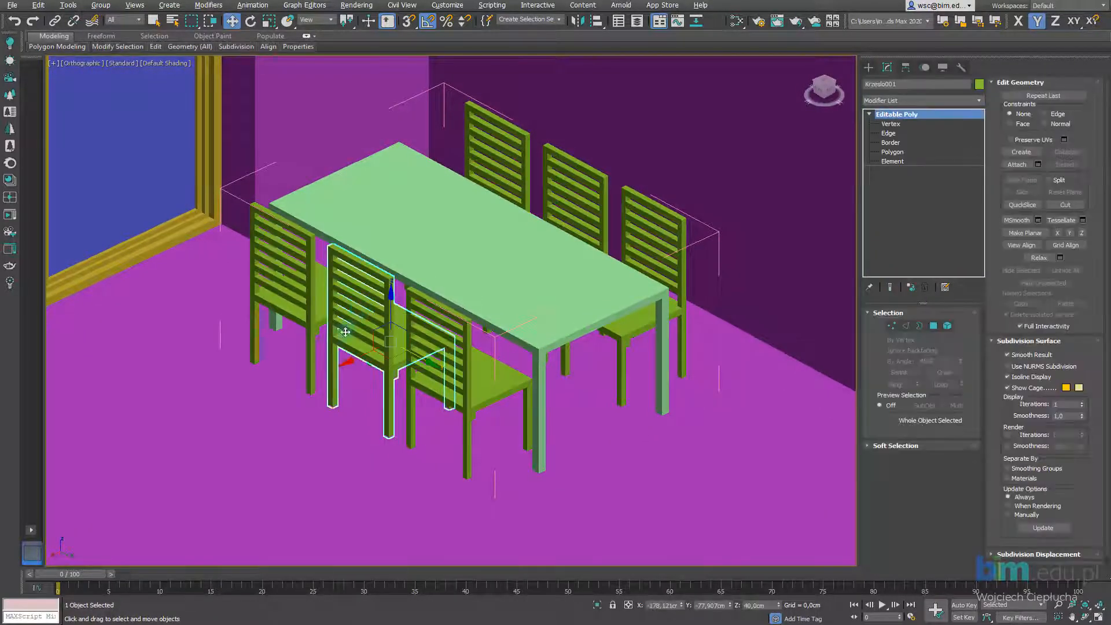
Step: Examine the instanced Editable Poly of chairs Krzeslo001 and Krzeslo002 and locate the Make unique command for separating an instance
scroll(360, 313, up, 4)
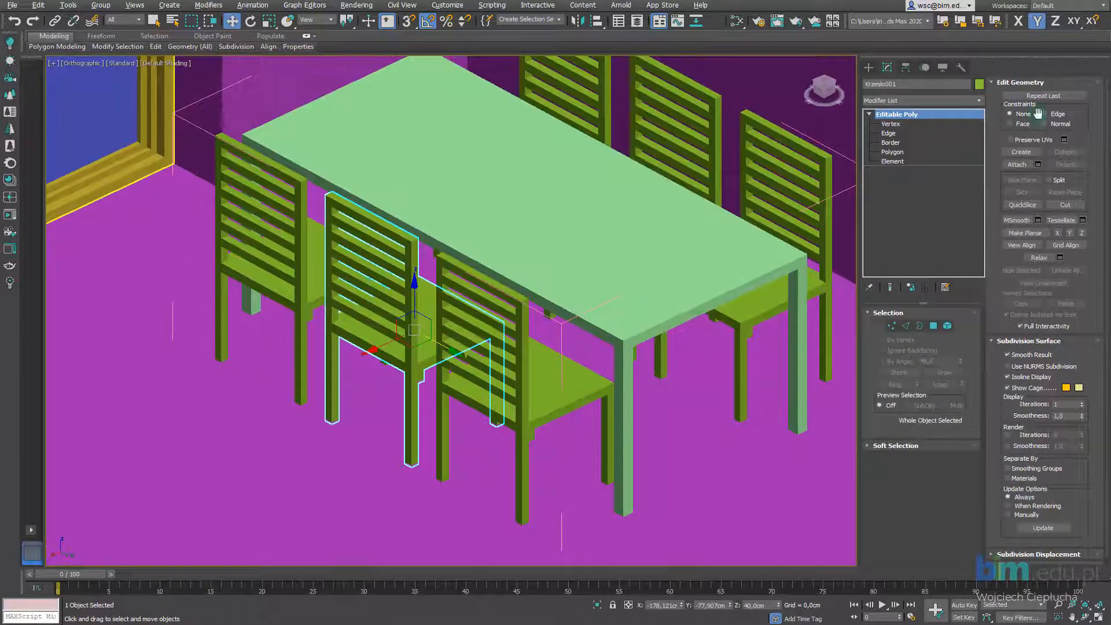
click(393, 253)
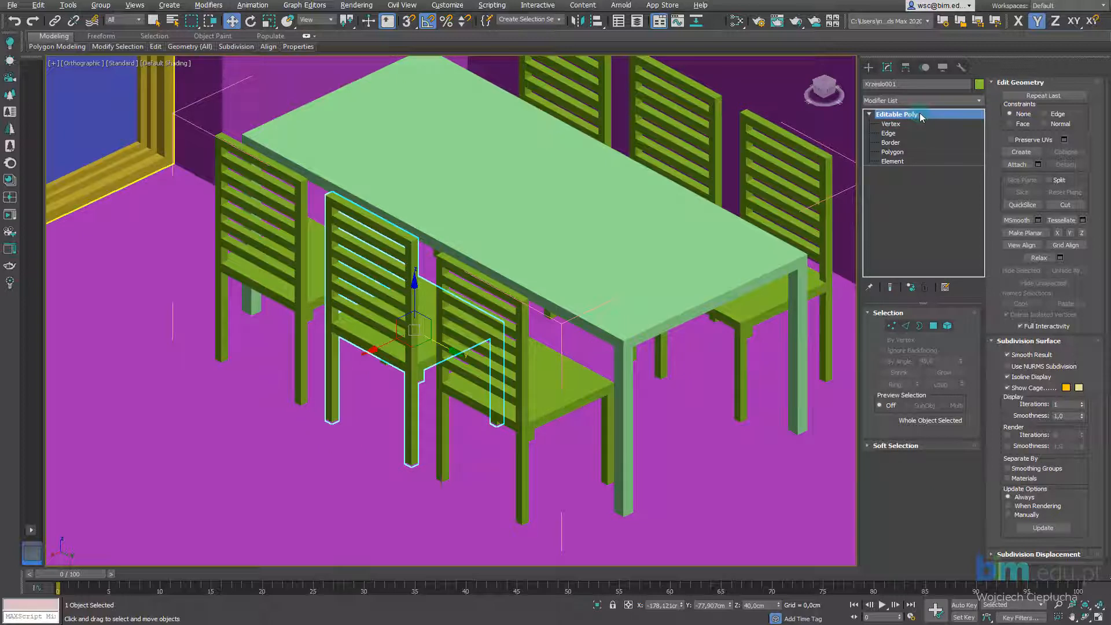
key(ctrl)
key(ctrl)
key(ctrl)
key(ctrl)
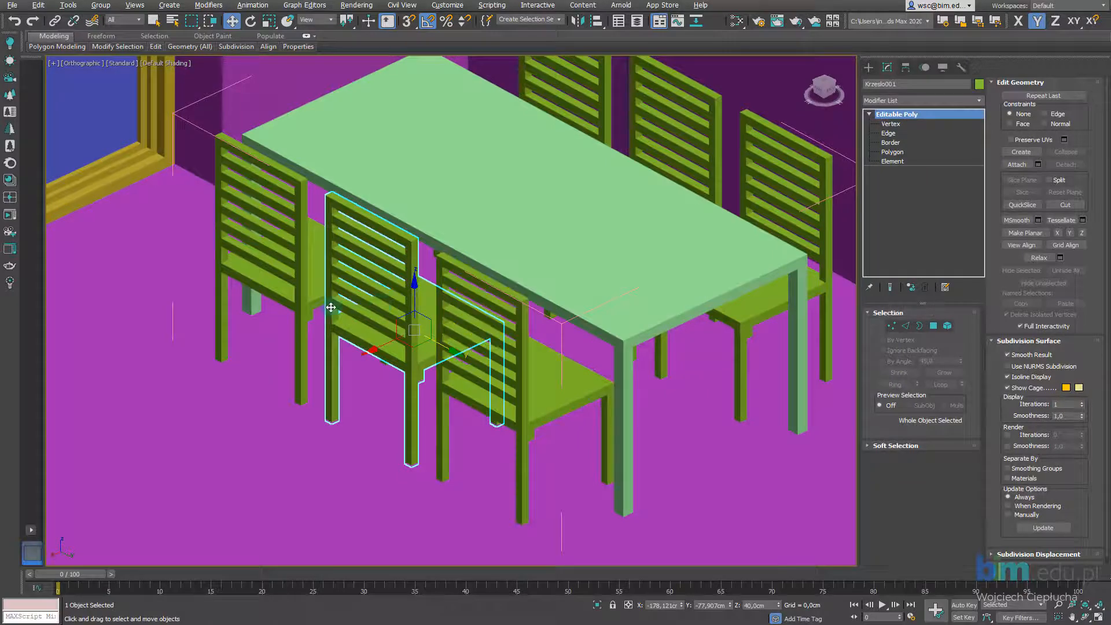
click(461, 328)
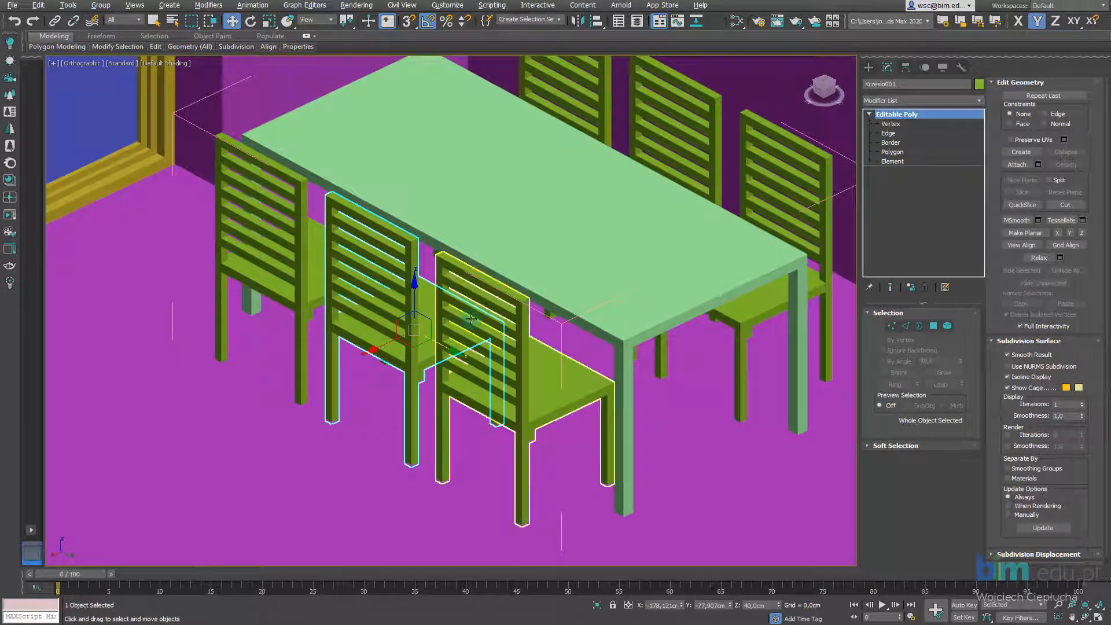
click(916, 293)
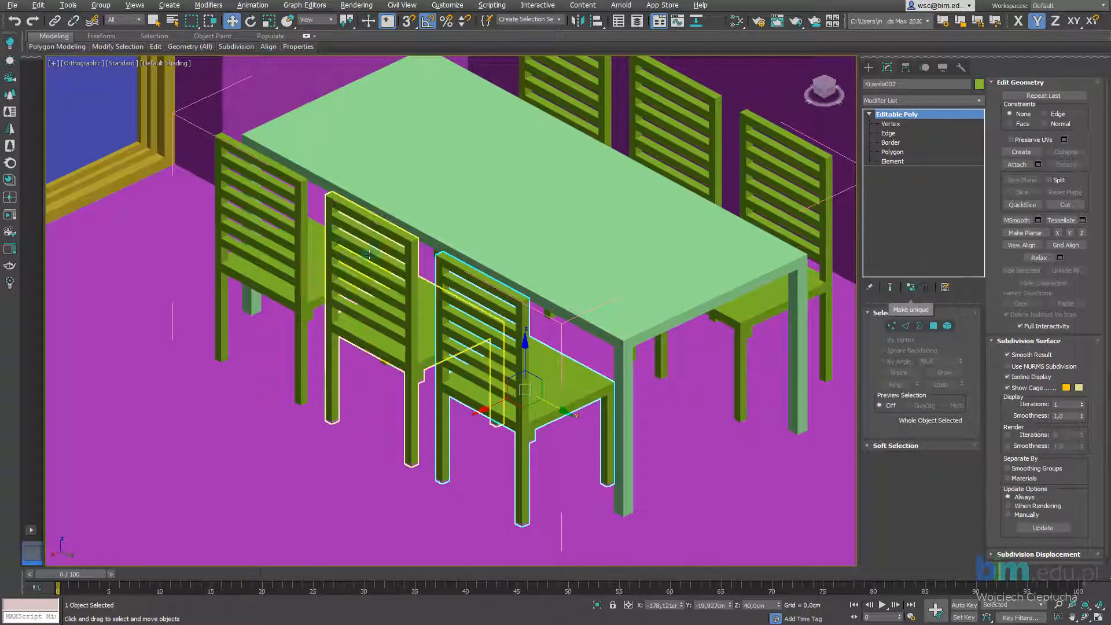
click(912, 290)
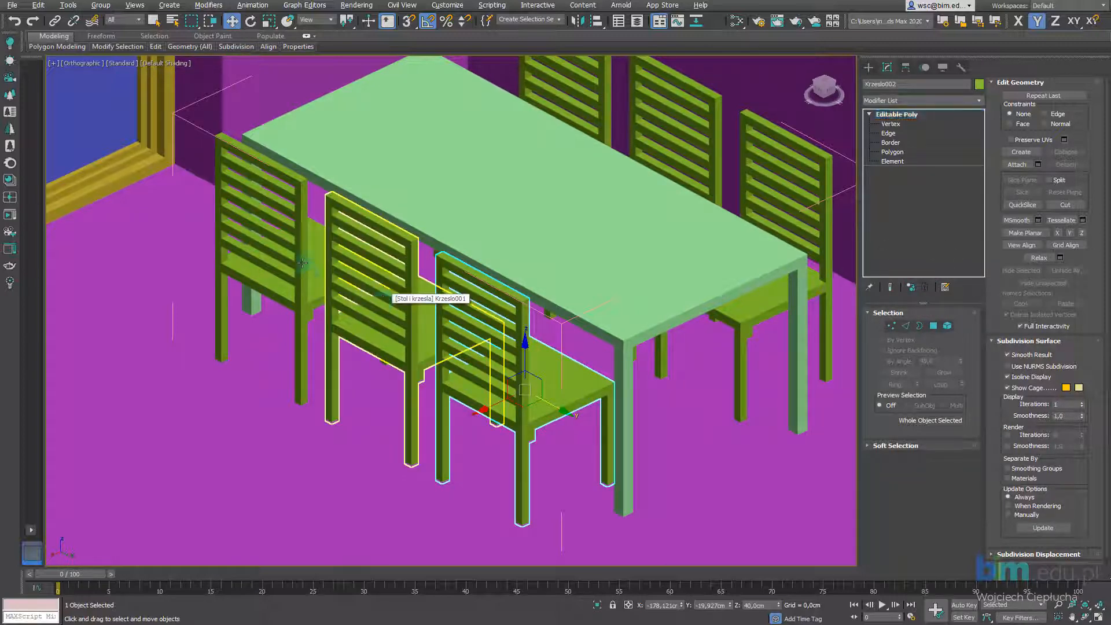
Step: Select the middle near-side chair, Krzeslo001, and examine its slatted backrest up close
click(384, 341)
click(385, 341)
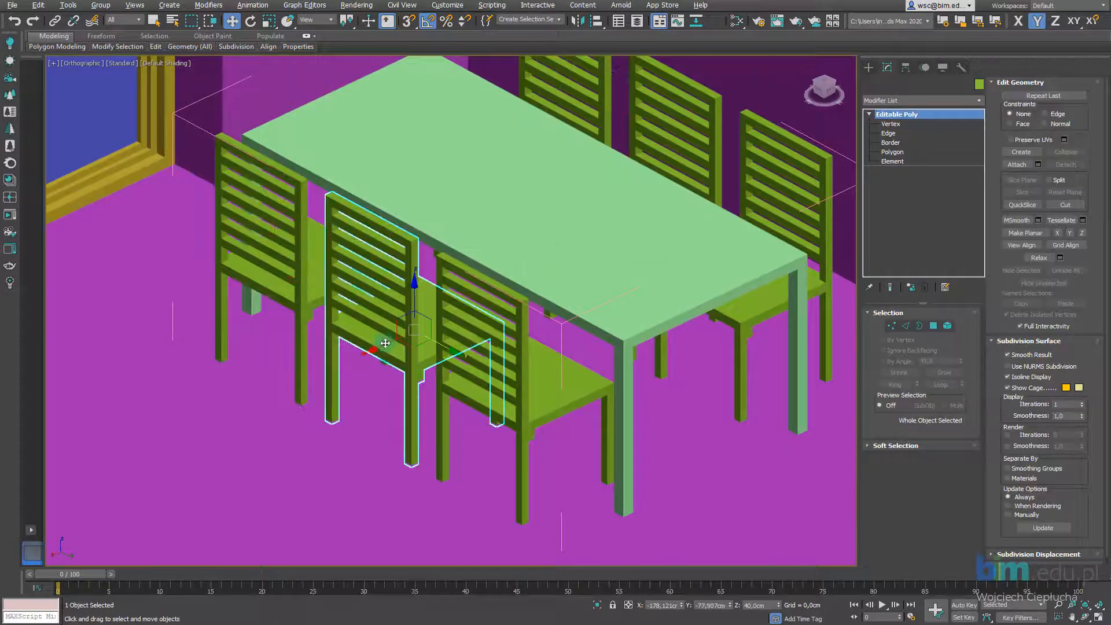
middle_drag(432, 349, 455, 383)
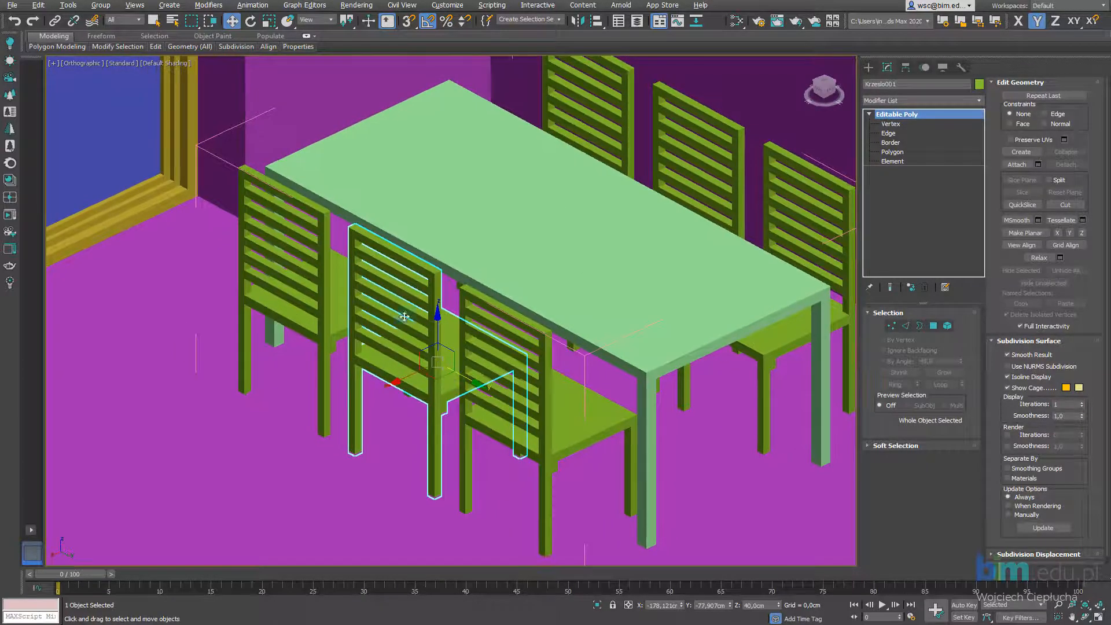
middle_drag(377, 325, 384, 315)
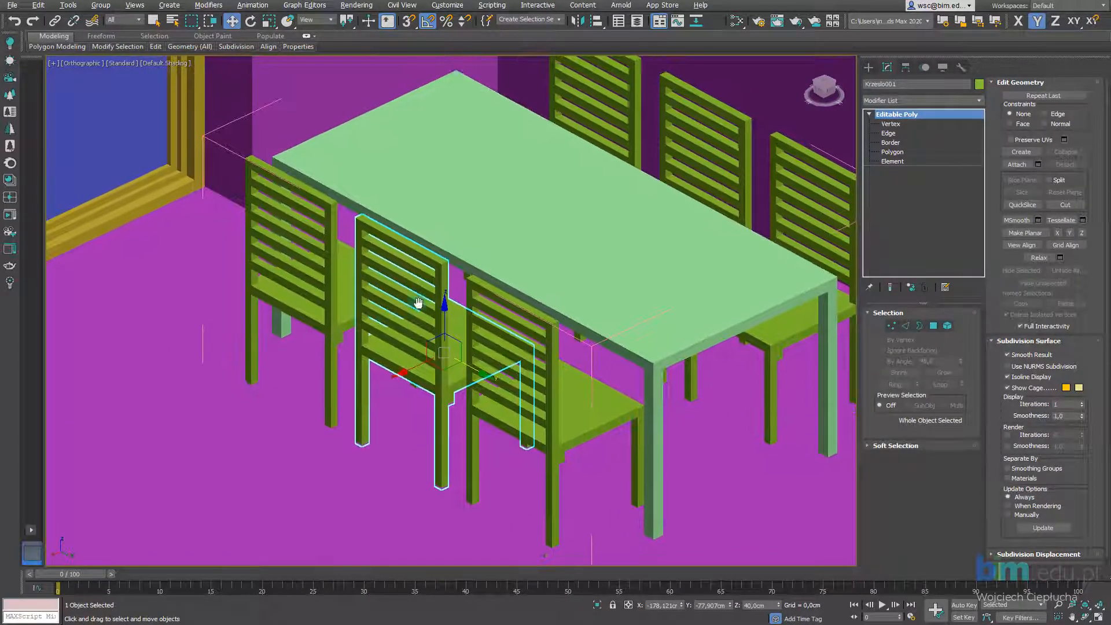
middle_drag(405, 279, 363, 356)
scroll(407, 292, up, 3)
scroll(366, 372, up, 2)
scroll(366, 373, down, 2)
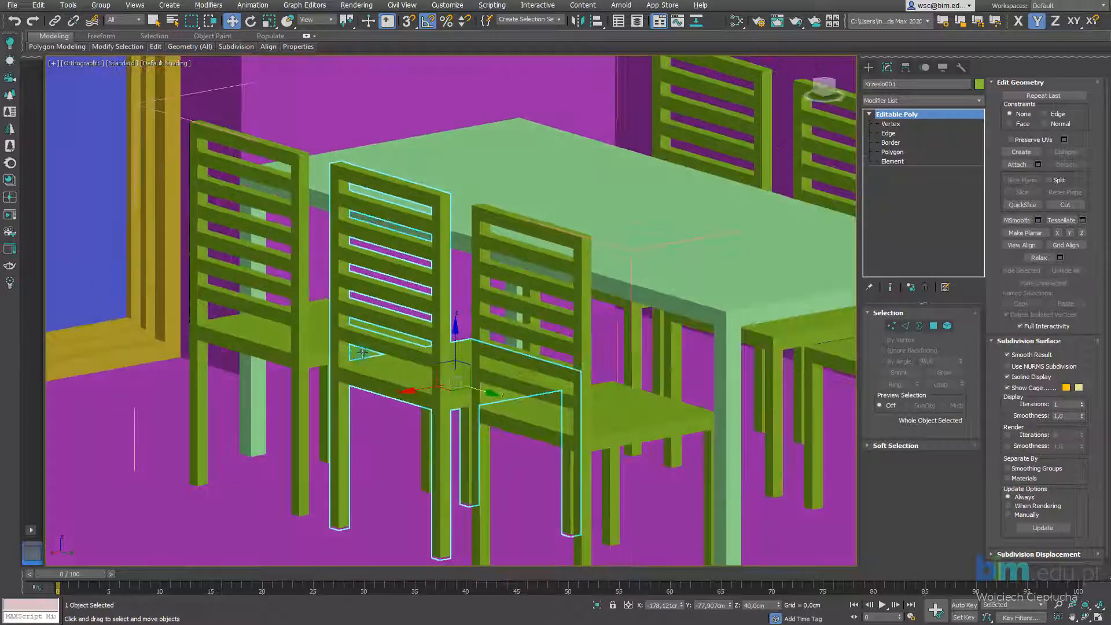
scroll(363, 356, up, 3)
key(shift+z)
key(shift+z)
key(shift+z)
key(shift+z)
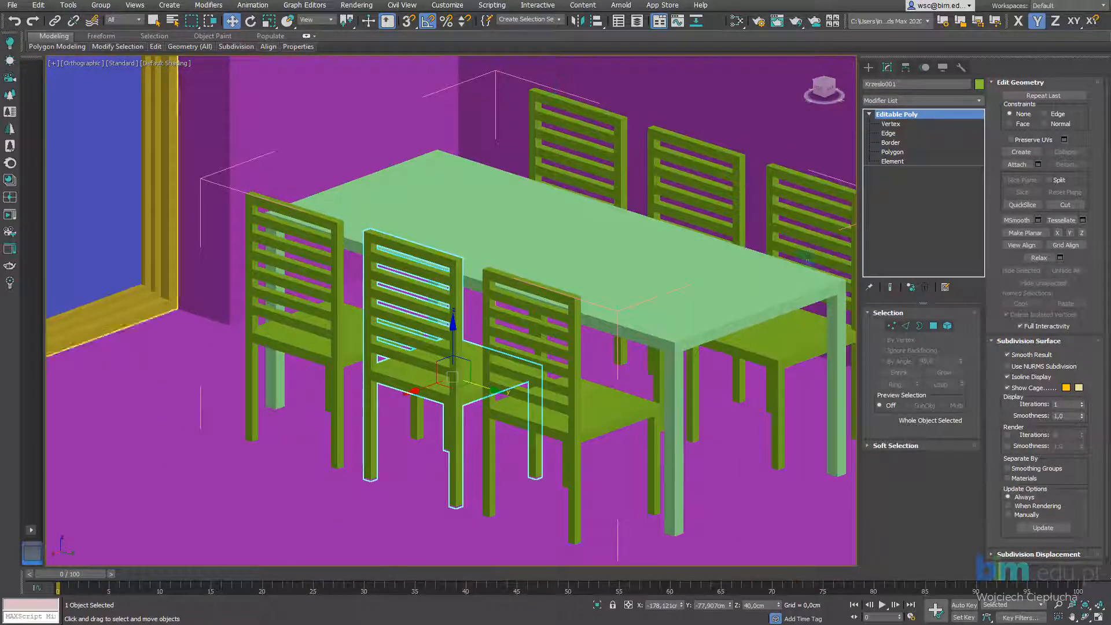
scroll(414, 332, up, 2)
scroll(414, 332, down, 2)
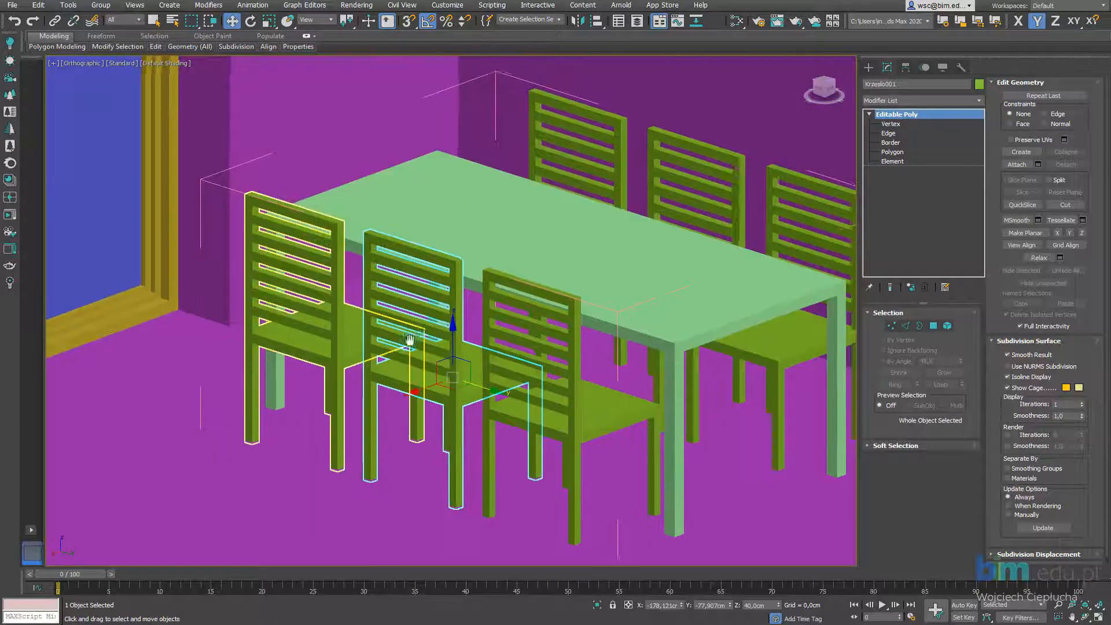
scroll(346, 257, up, 3)
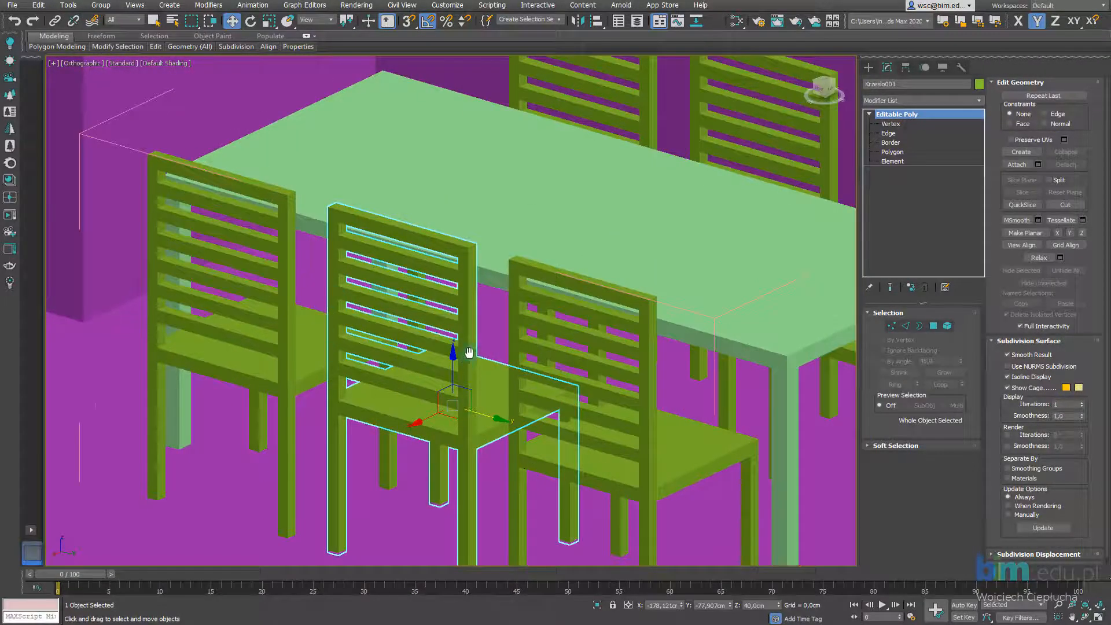
middle_drag(346, 257, 361, 238)
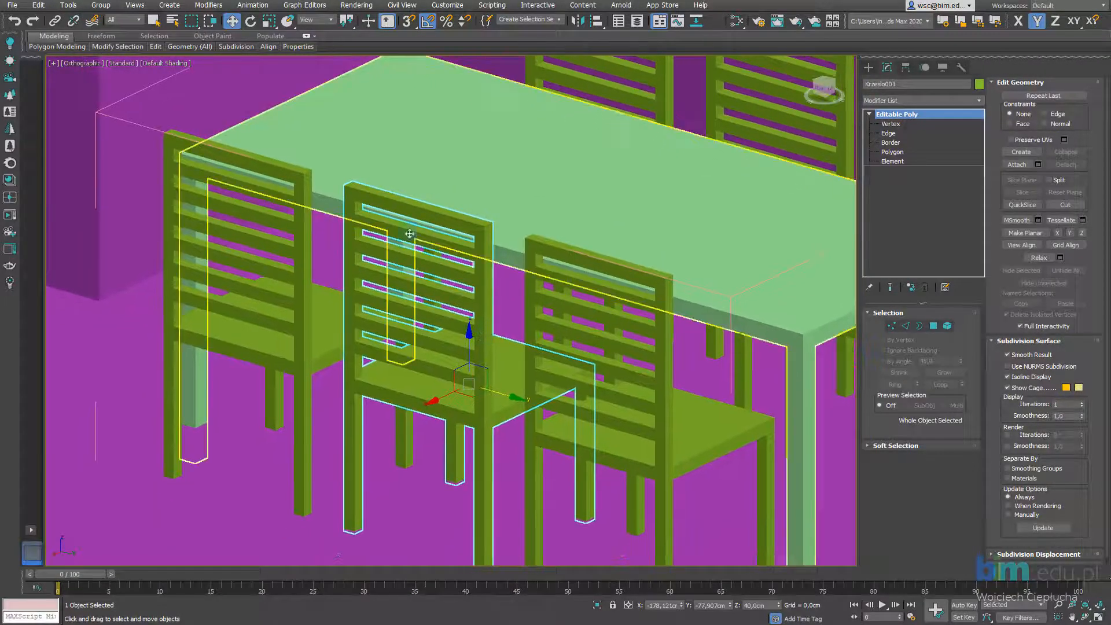
Step: Try selecting the six backrest slats of chair Krzeslo001 at the polygon level
click(893, 151)
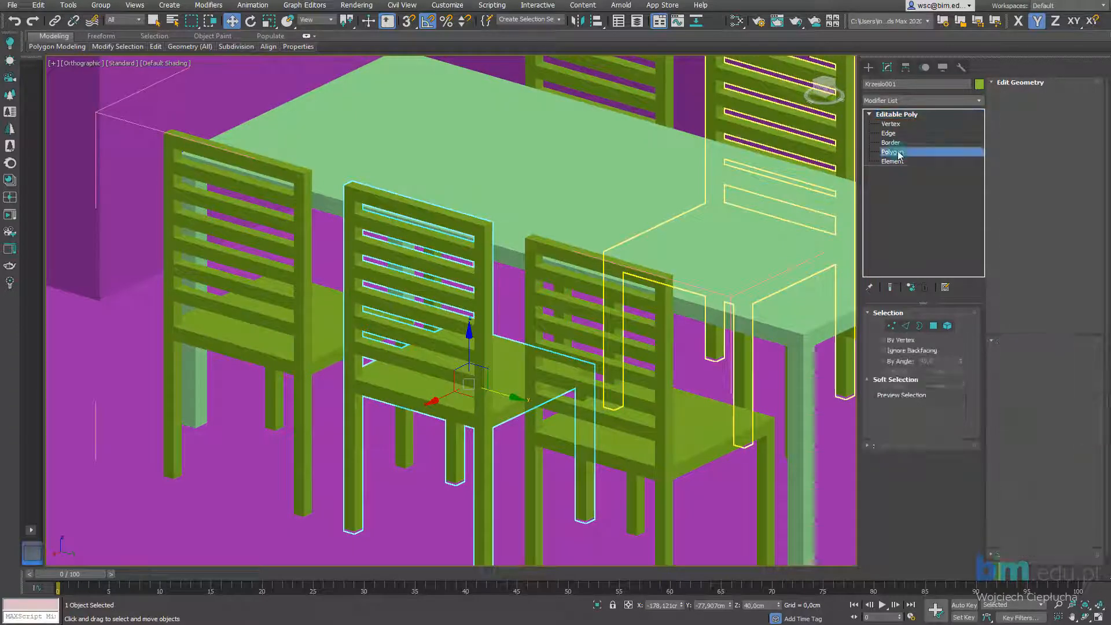
drag(498, 209, 347, 347)
scroll(390, 330, up, 4)
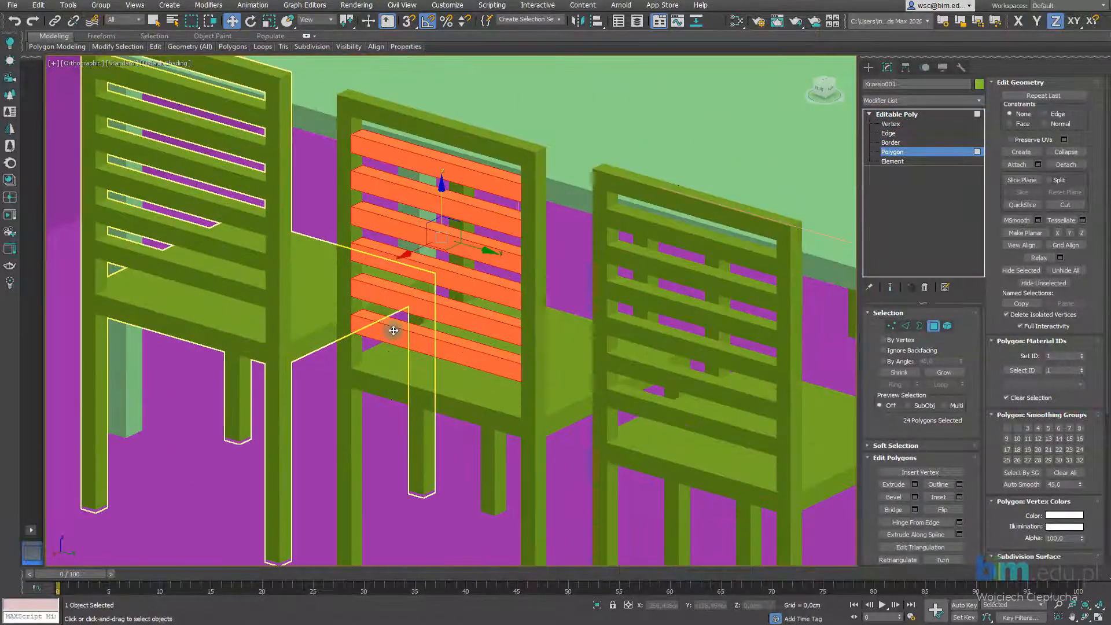
Step: Display edged faces and select the bottom edges of the lowest backrest slat on Krzeslo001 at the edge level
key(F4)
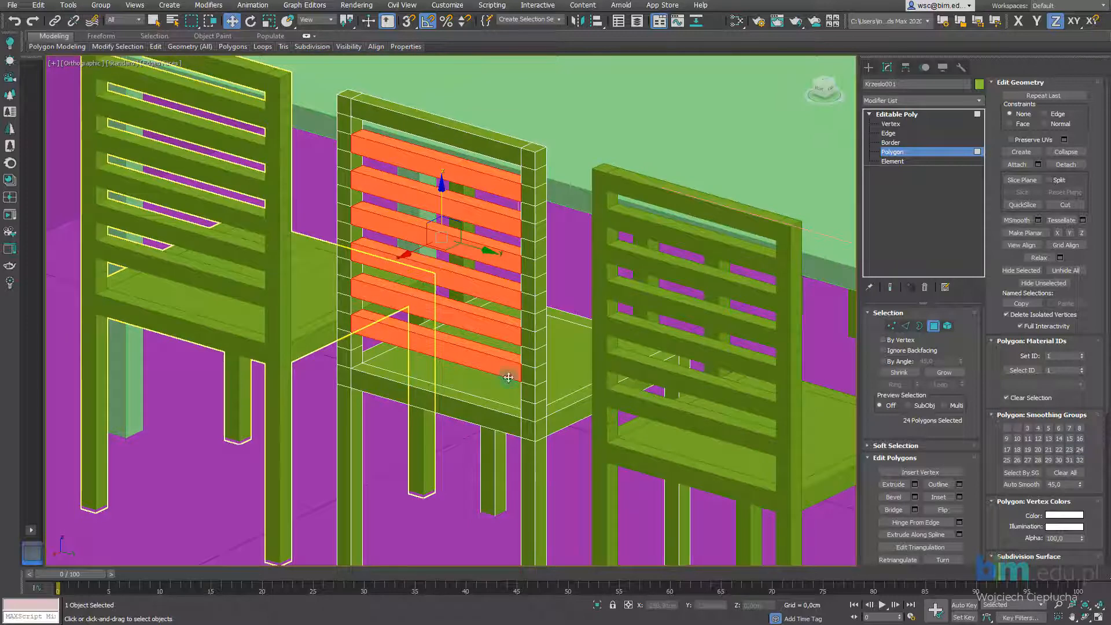
click(889, 134)
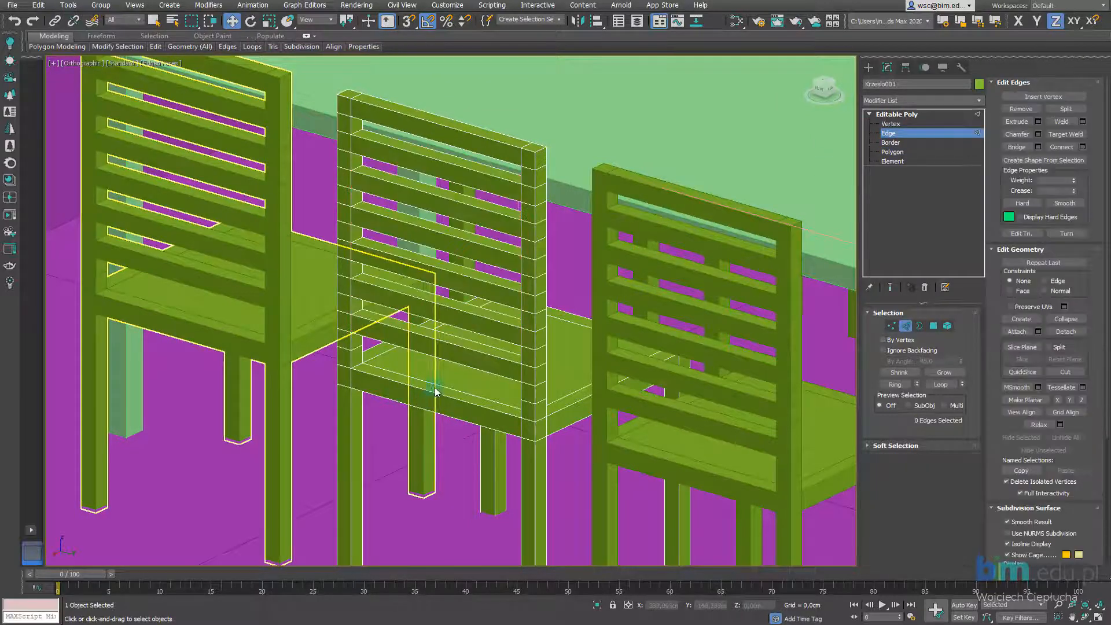
scroll(431, 387, up, 2)
alt+middle_drag(431, 387, 431, 363)
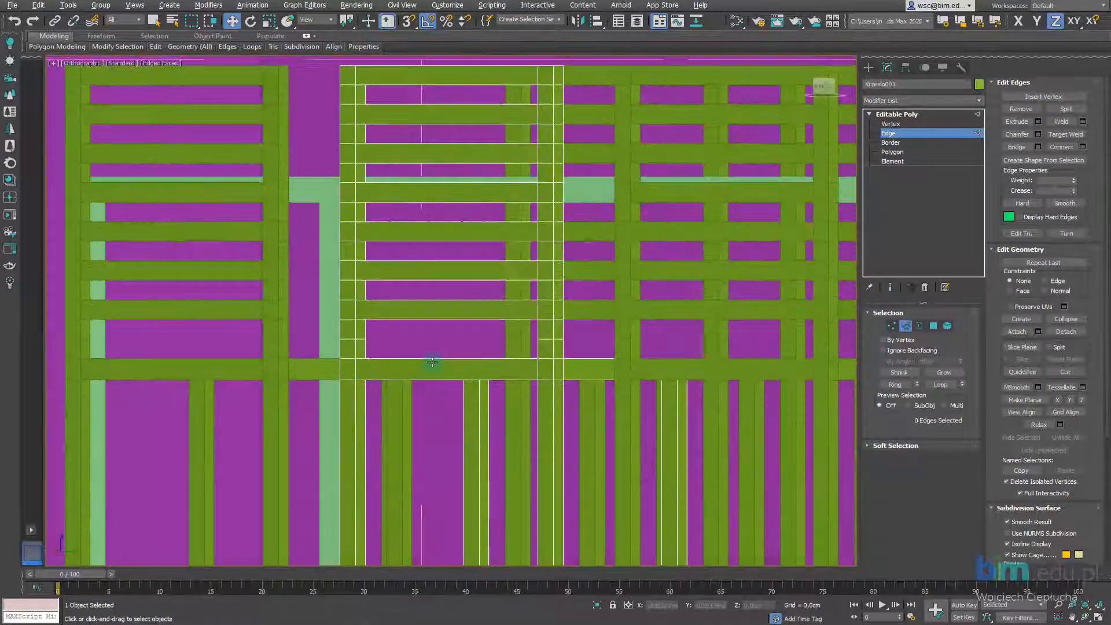
scroll(421, 359, up, 2)
drag(290, 300, 562, 322)
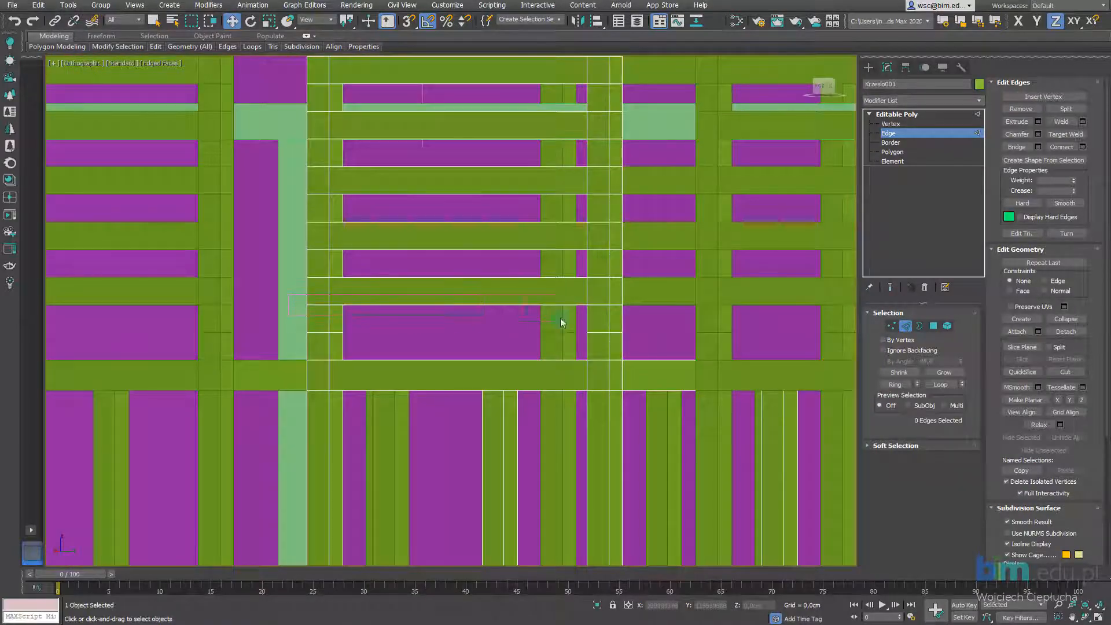
drag(648, 322, 661, 321)
mouse_move(550, 345)
alt+middle_down()
mouse_move(541, 340)
mouse_move(541, 363)
alt+middle_up()
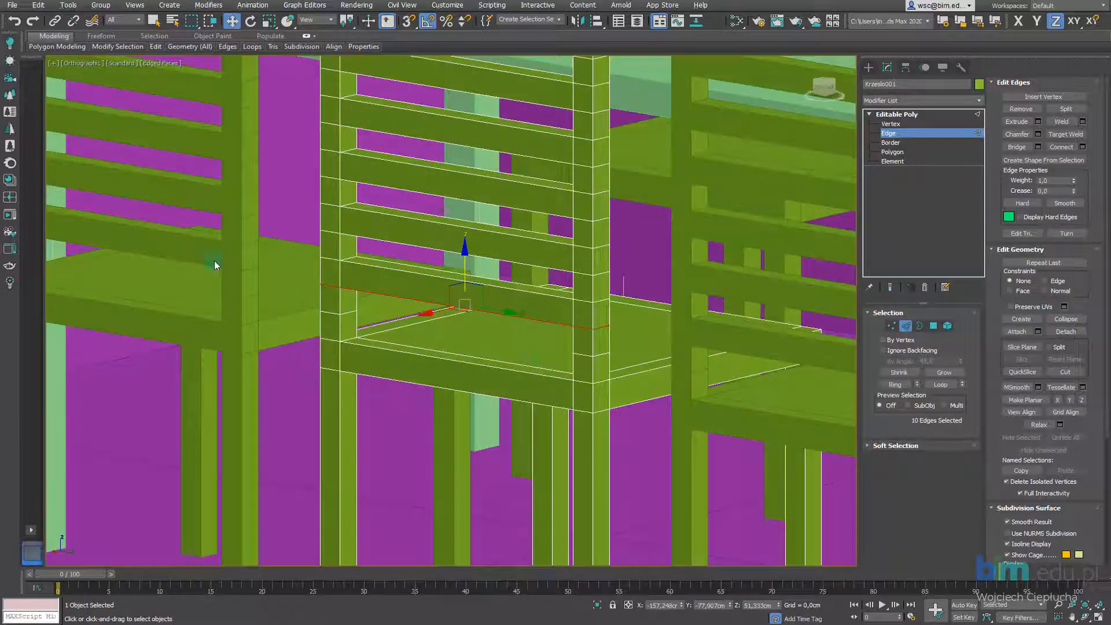
Step: Try moving the lowest slat's bottom edges up freehand by about 1.2 cm along Z, and undo the move
key(ctrl)
drag(466, 261, 465, 249)
middle_drag(495, 303, 486, 337)
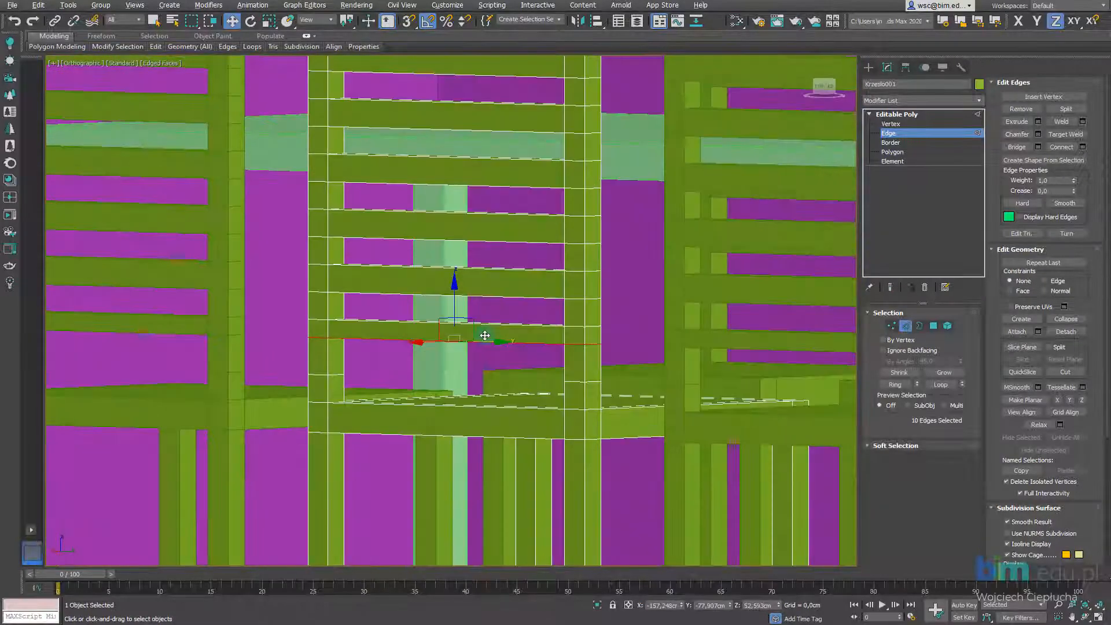
key(ctrl+z)
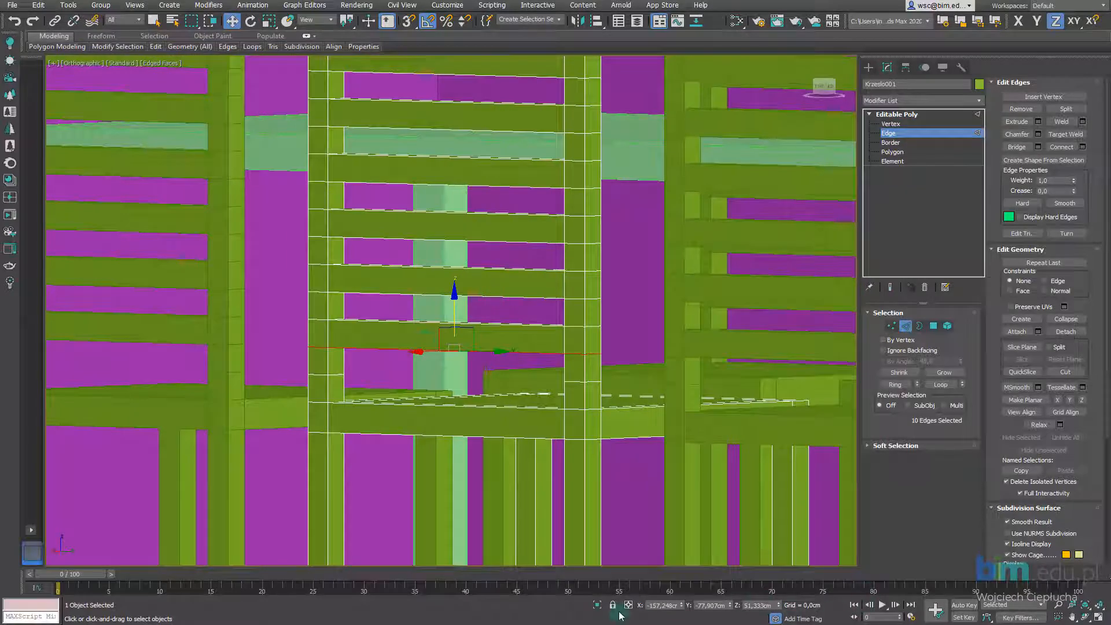
Step: Raise the bottom edges of the two lowest backrest slats one after the other by a relative Z offset of 2 cm
click(627, 606)
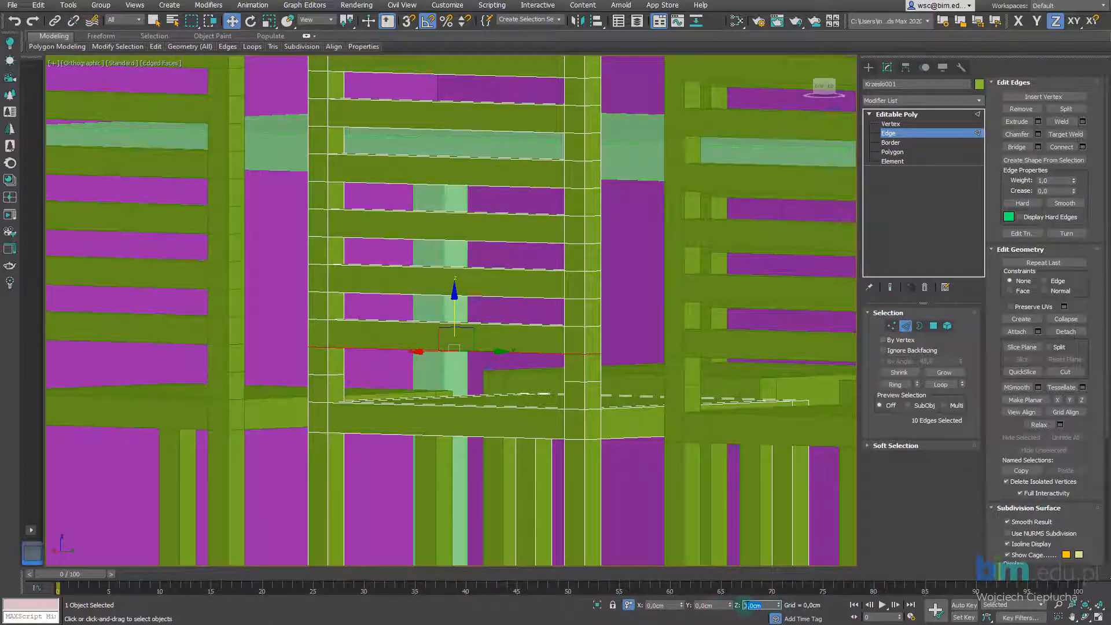
text(1)
key(Return)
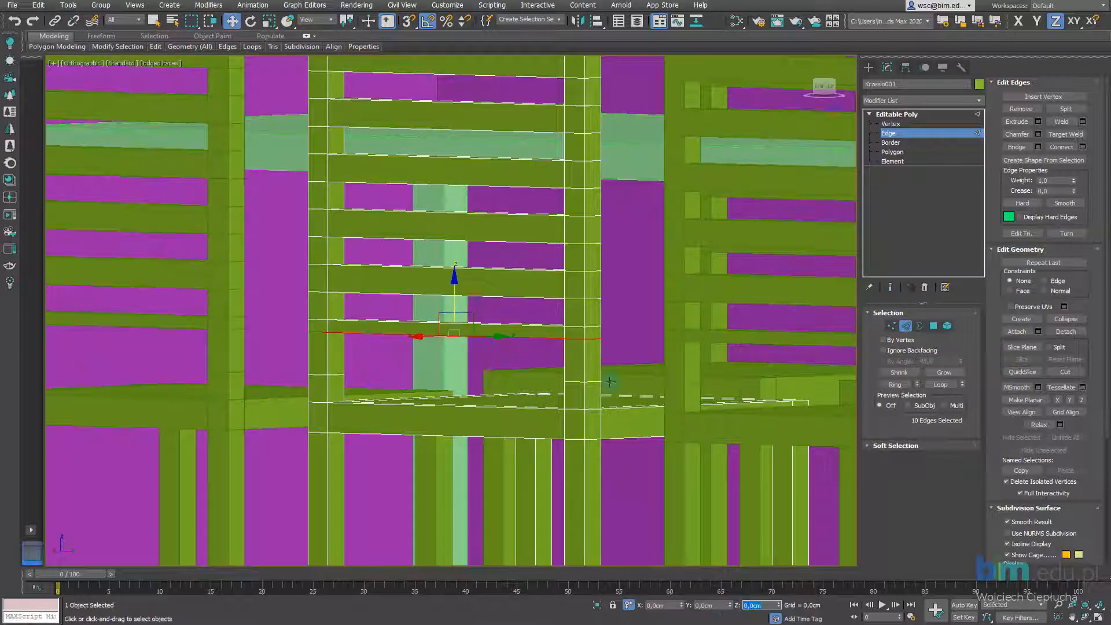
drag(502, 305, 630, 309)
click(744, 605)
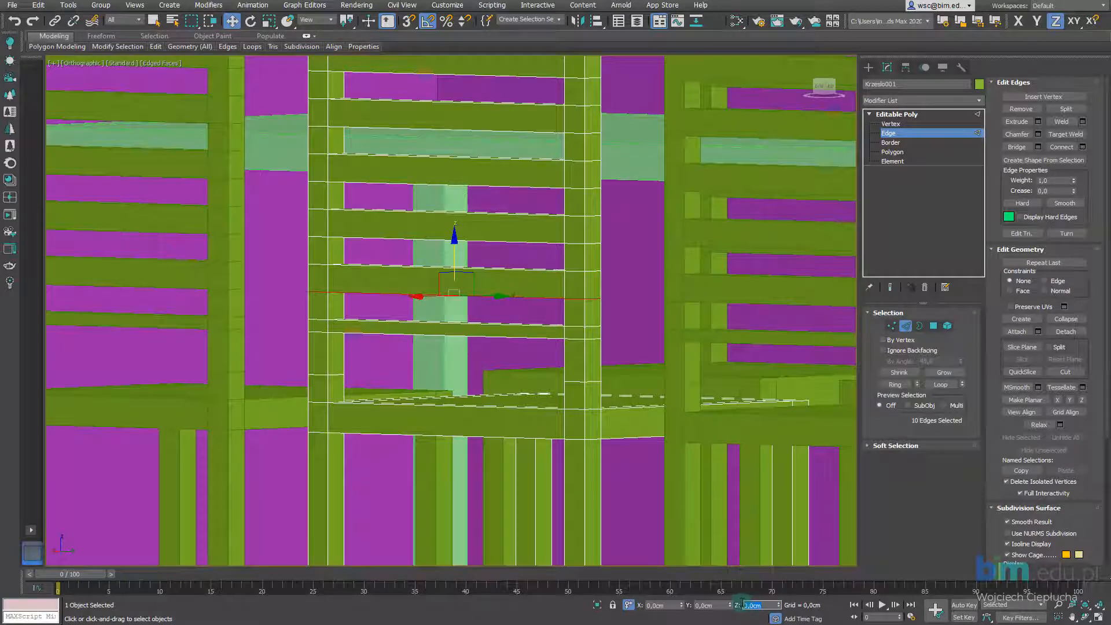
text(2)
key(Return)
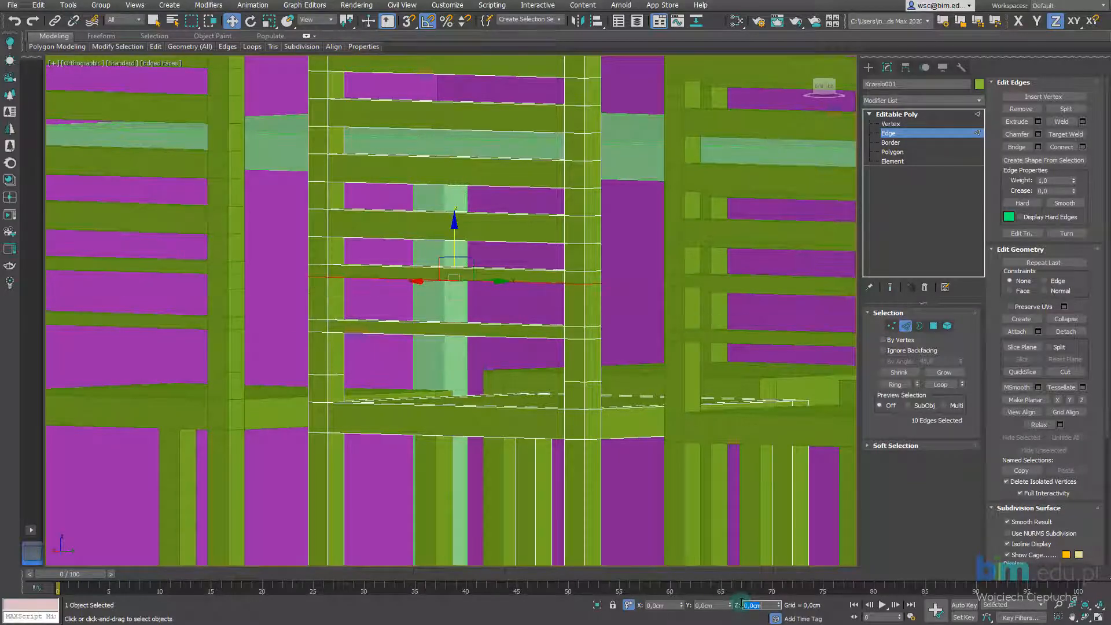
Step: Examine the backrest slats of all instanced chairs around the table to compare them with the edited Krzeslo001
scroll(595, 243, down, 4)
middle_drag(587, 203, 572, 212)
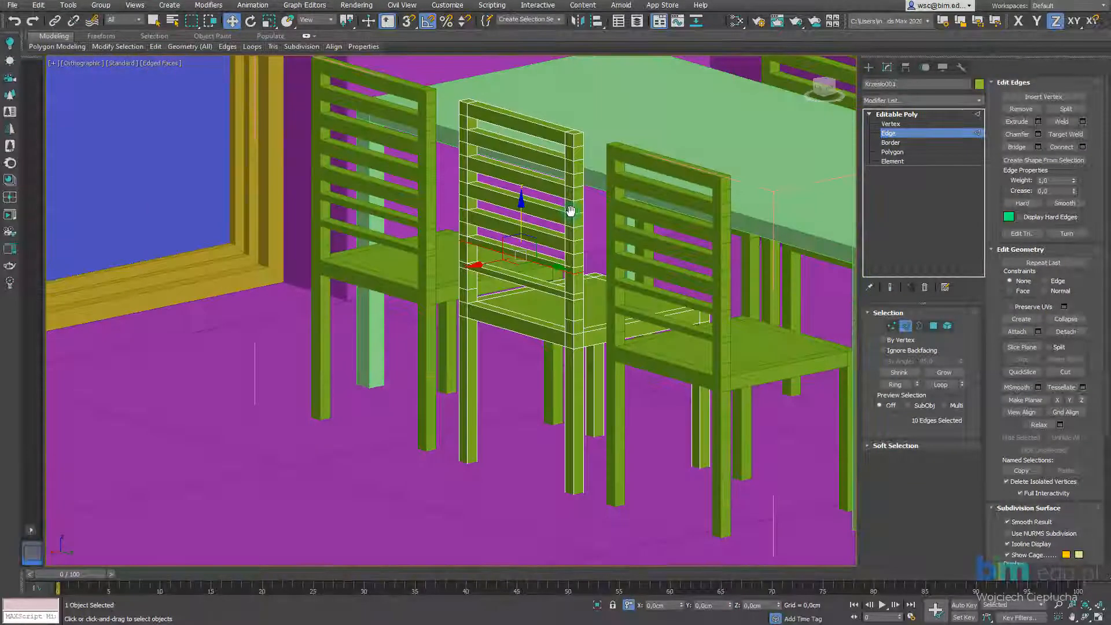
scroll(572, 213, up, 3)
alt+middle_drag(569, 269, 561, 307)
scroll(698, 295, down, 3)
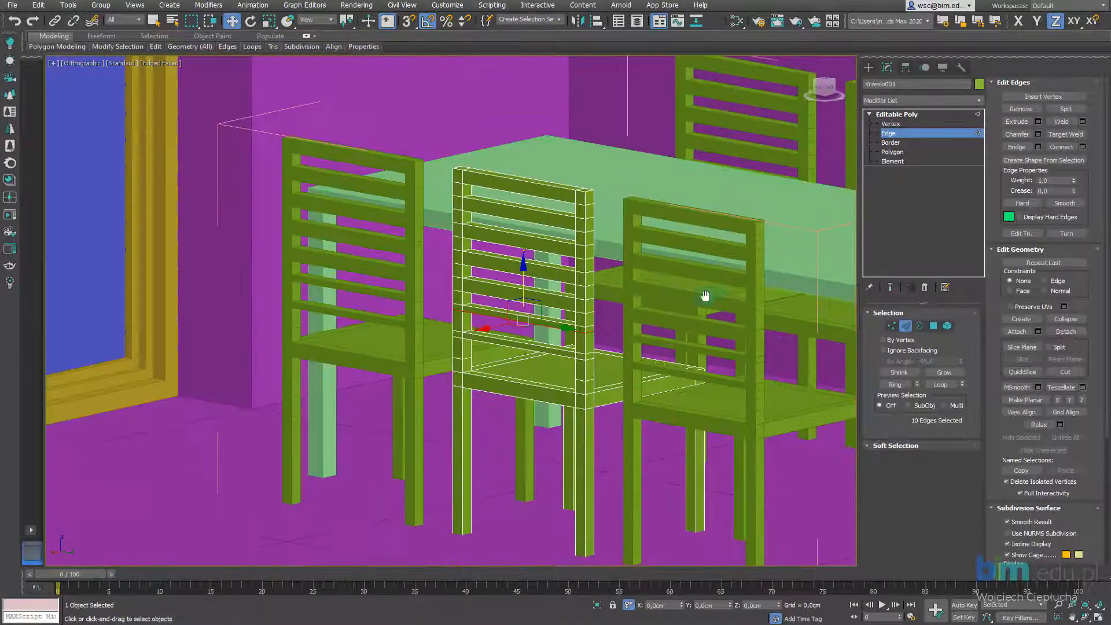
alt+middle_drag(705, 298, 688, 298)
alt+middle_drag(516, 271, 523, 285)
middle_drag(632, 278, 496, 304)
scroll(612, 294, down, 5)
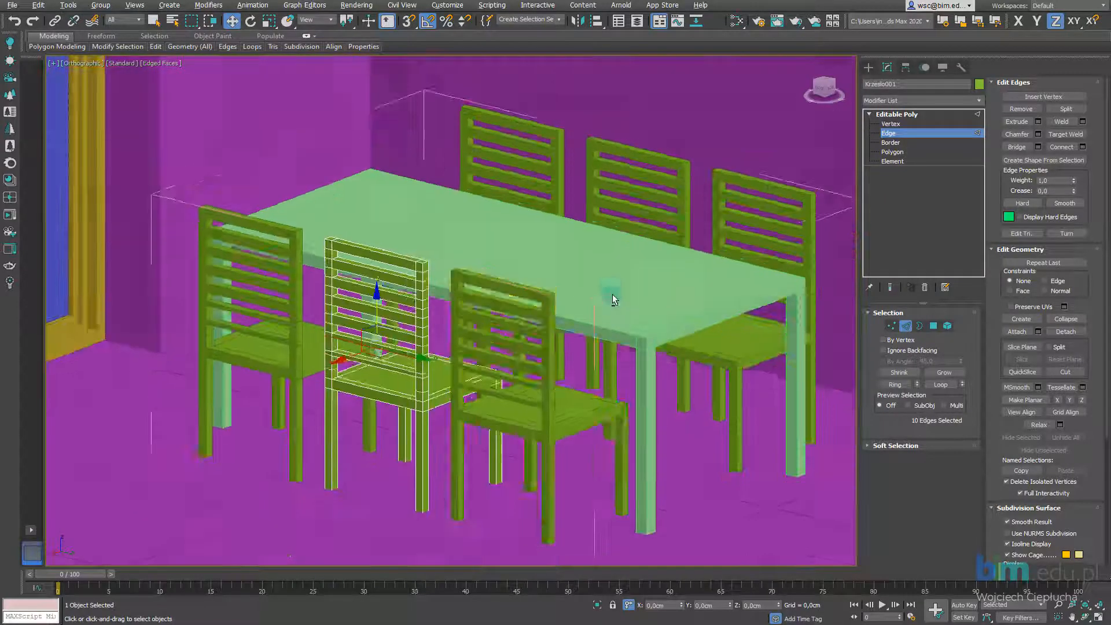
alt+middle_drag(613, 294, 613, 306)
scroll(730, 236, up, 4)
alt+middle_drag(729, 232, 722, 225)
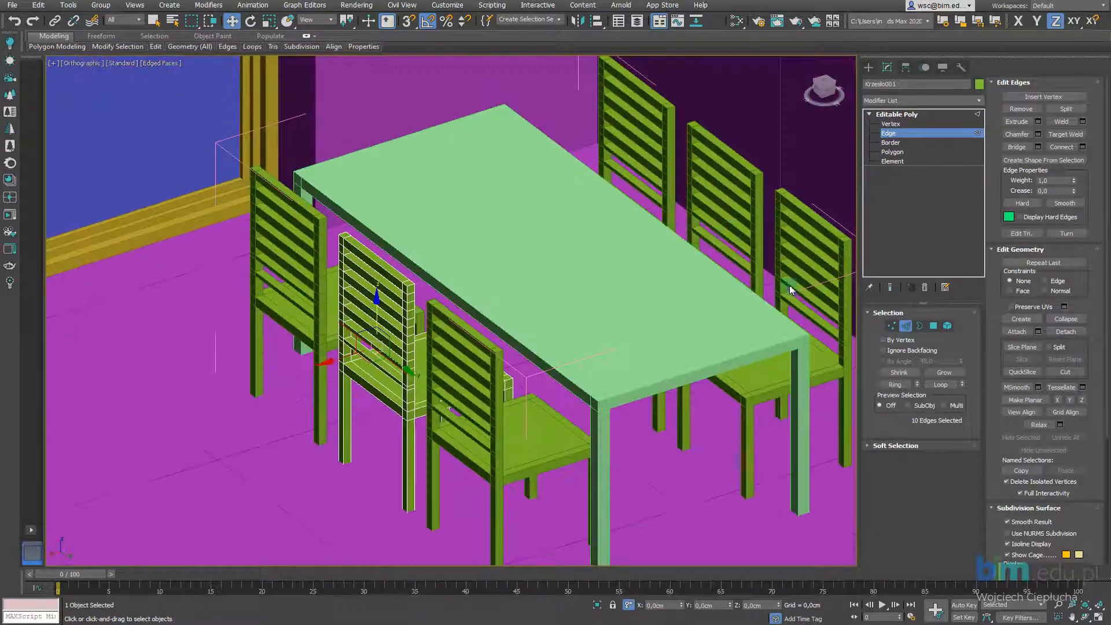
middle_drag(741, 261, 730, 251)
middle_drag(651, 256, 693, 227)
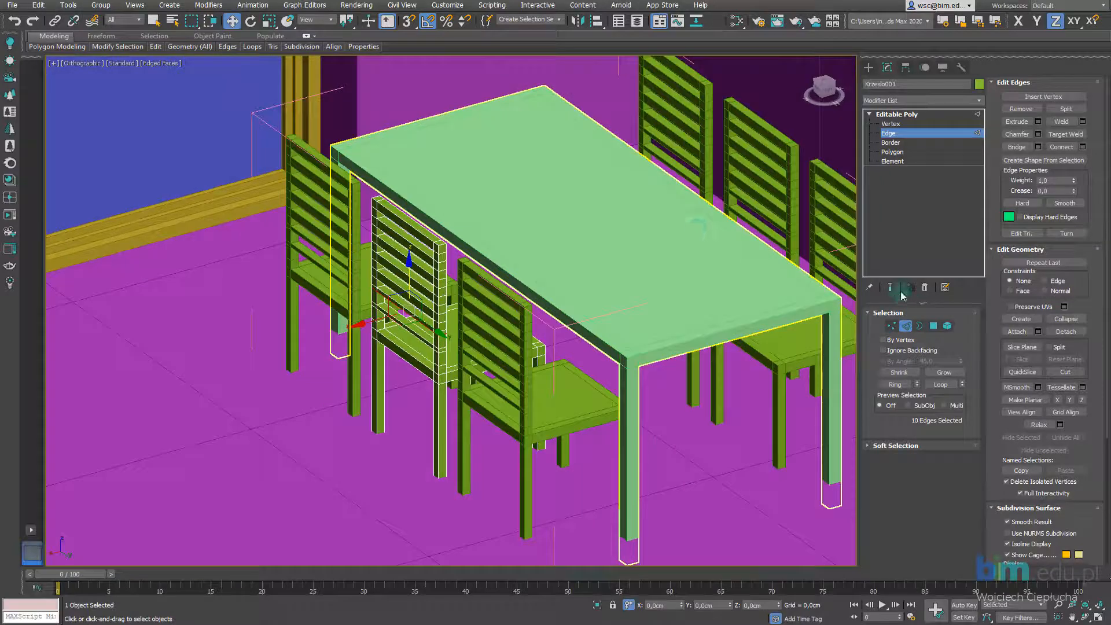
alt+middle_drag(573, 303, 529, 330)
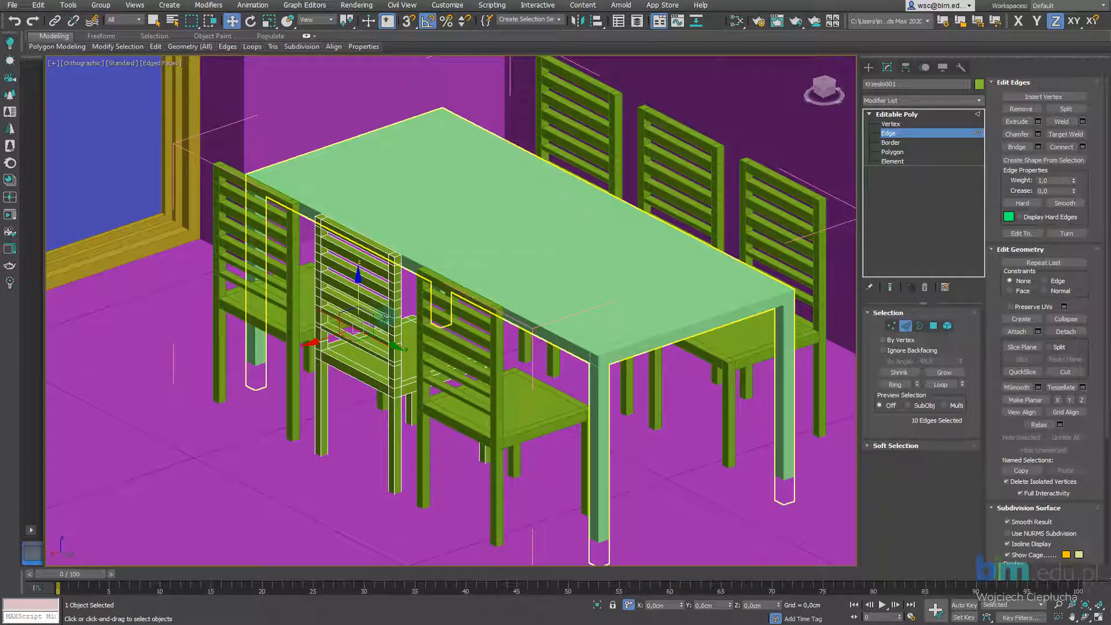
alt+middle_drag(382, 320, 393, 301)
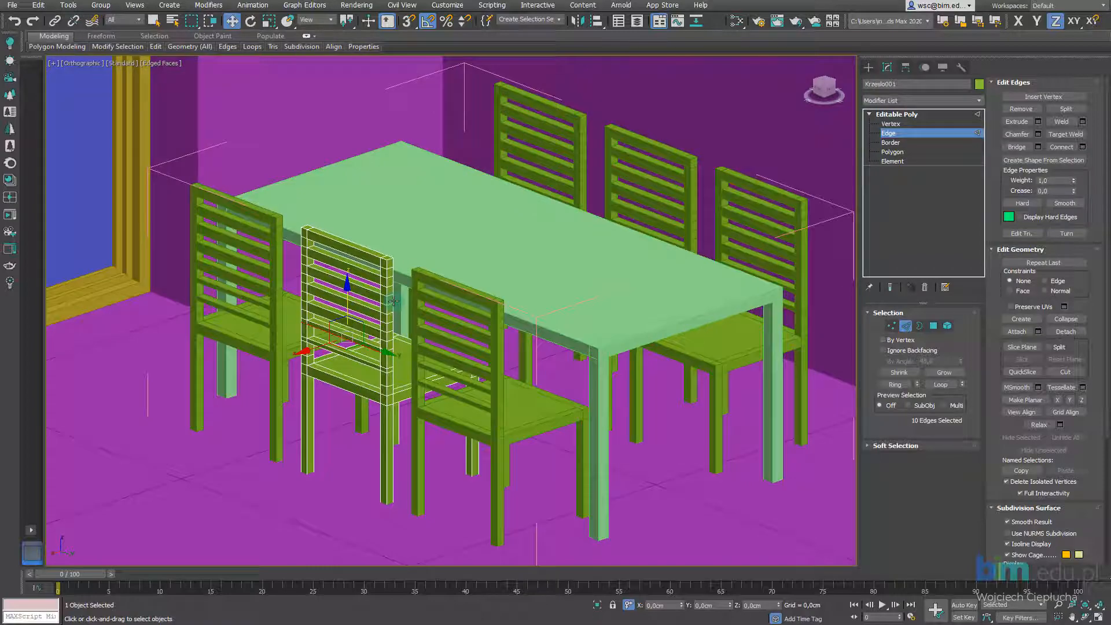